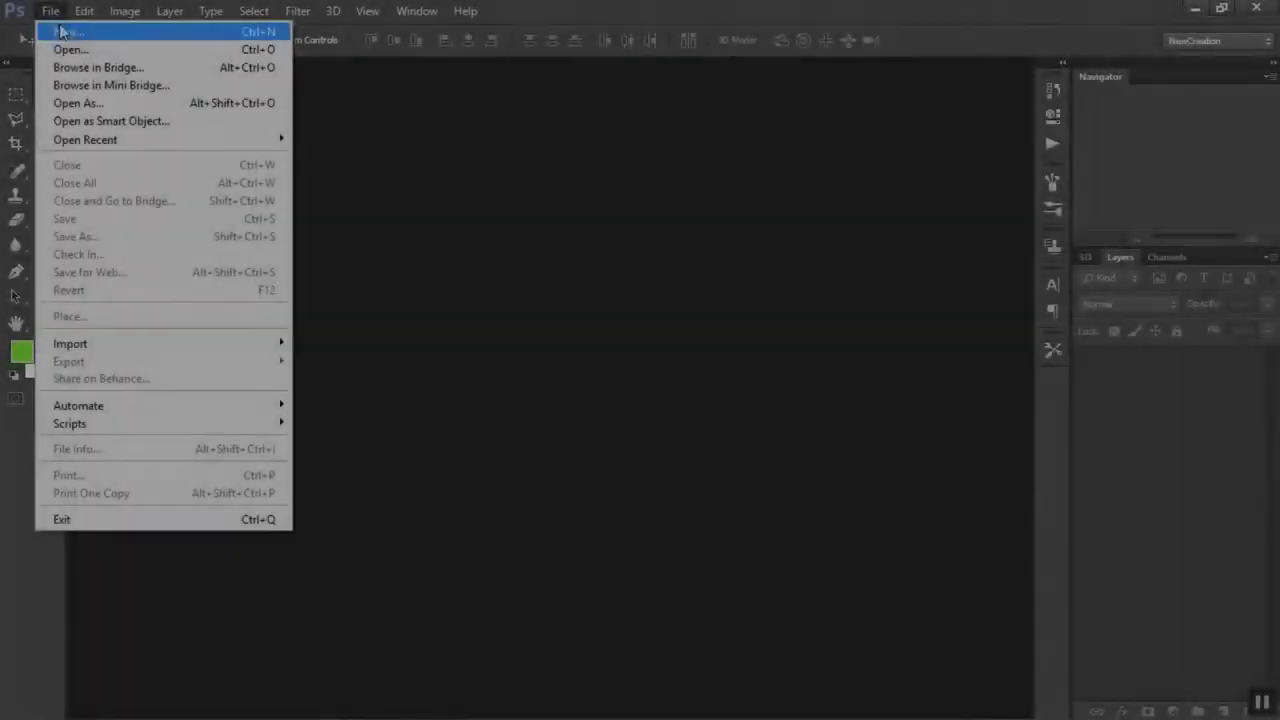
Create a new 3000×2000 px document
left_click(60, 32)
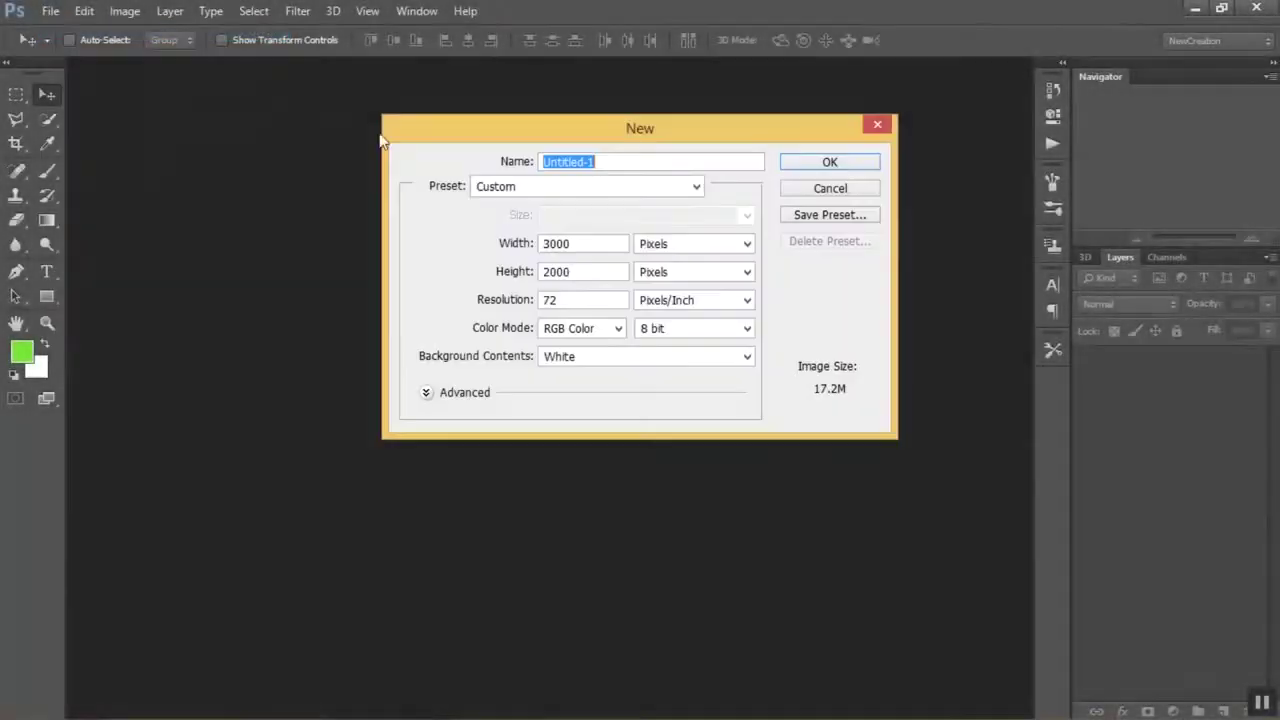
key("Tab")
left_click(560, 271)
left_click(830, 162)
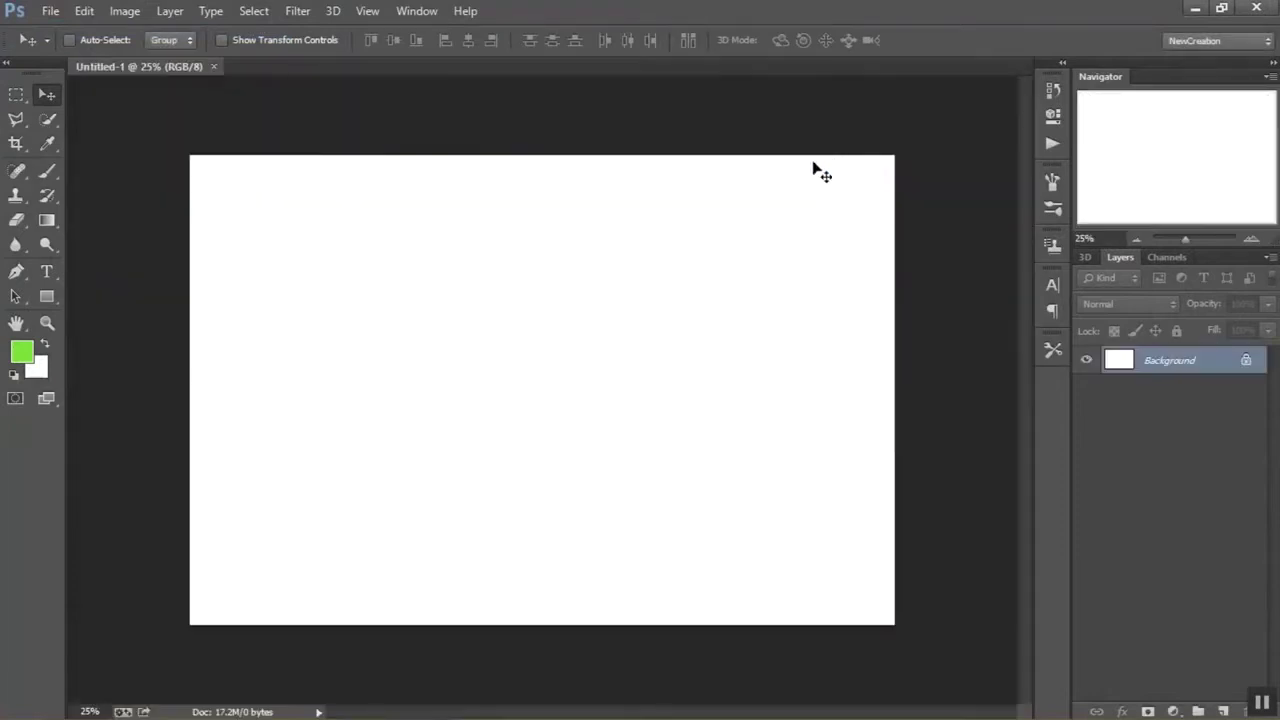
Place the tree-trunk photo into the document from Explorer
left_click(366, 697)
mouse_move(717, 148)
left_mouse_down()
mouse_move(706, 321)
mouse_move(524, 410)
left_mouse_up()
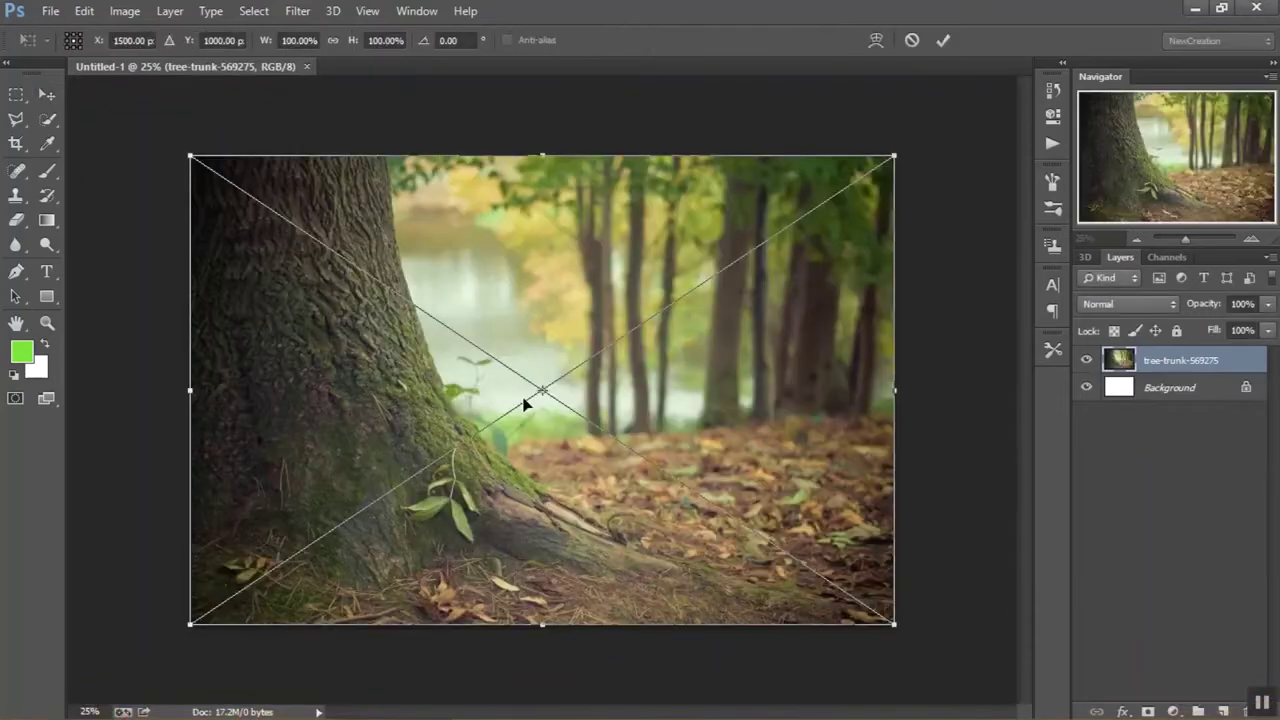
left_click(943, 40)
mouse_move(366, 702)
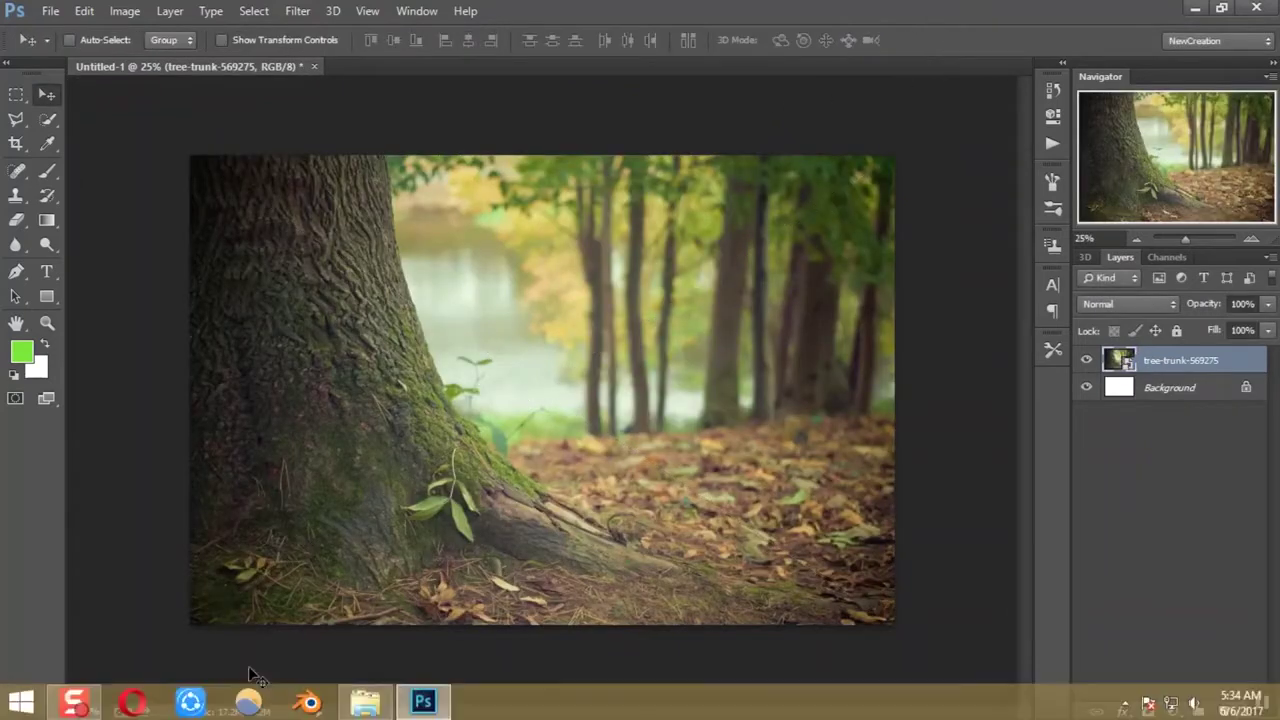
Place and resize the redwood forest photo, then move its layer below the tree trunk
left_click(366, 703)
mouse_move(527, 143)
left_mouse_down()
mouse_move(627, 381)
mouse_move(592, 372)
left_mouse_up()
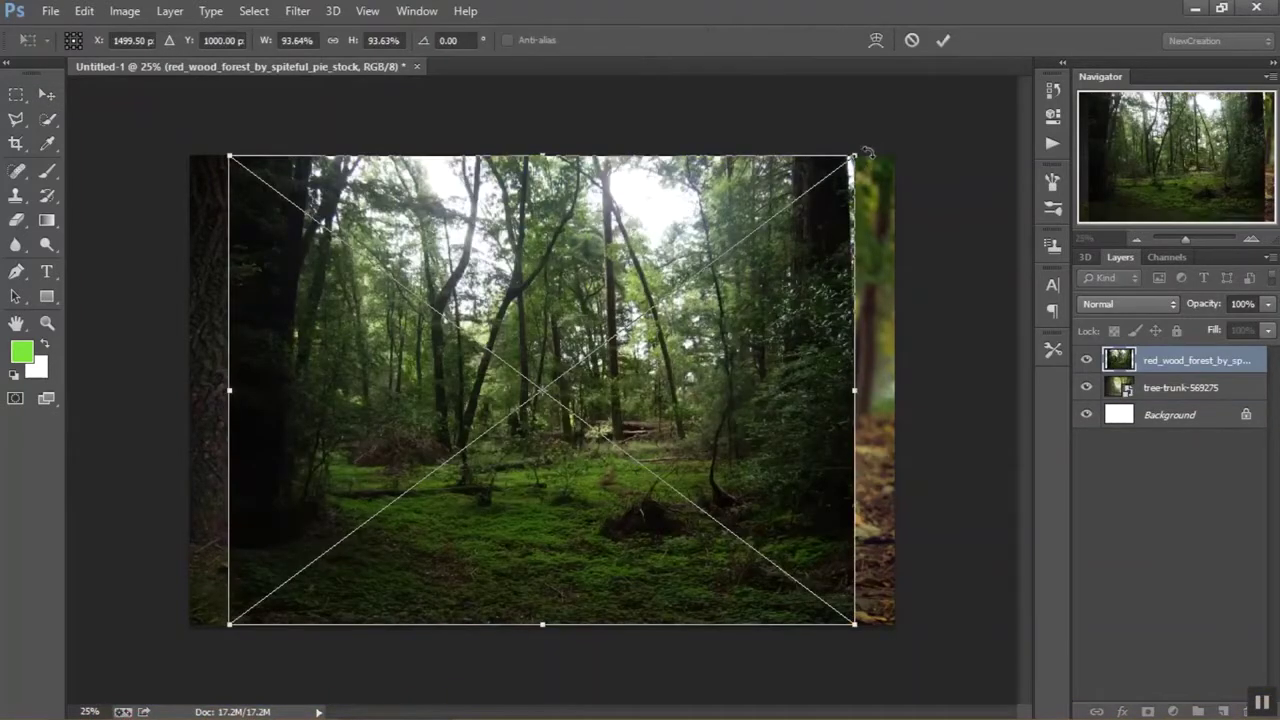
mouse_move(855, 155)
left_mouse_down()
mouse_move(838, 160)
mouse_move(860, 150)
left_mouse_up()
left_click_drag(860, 210, 925, 200)
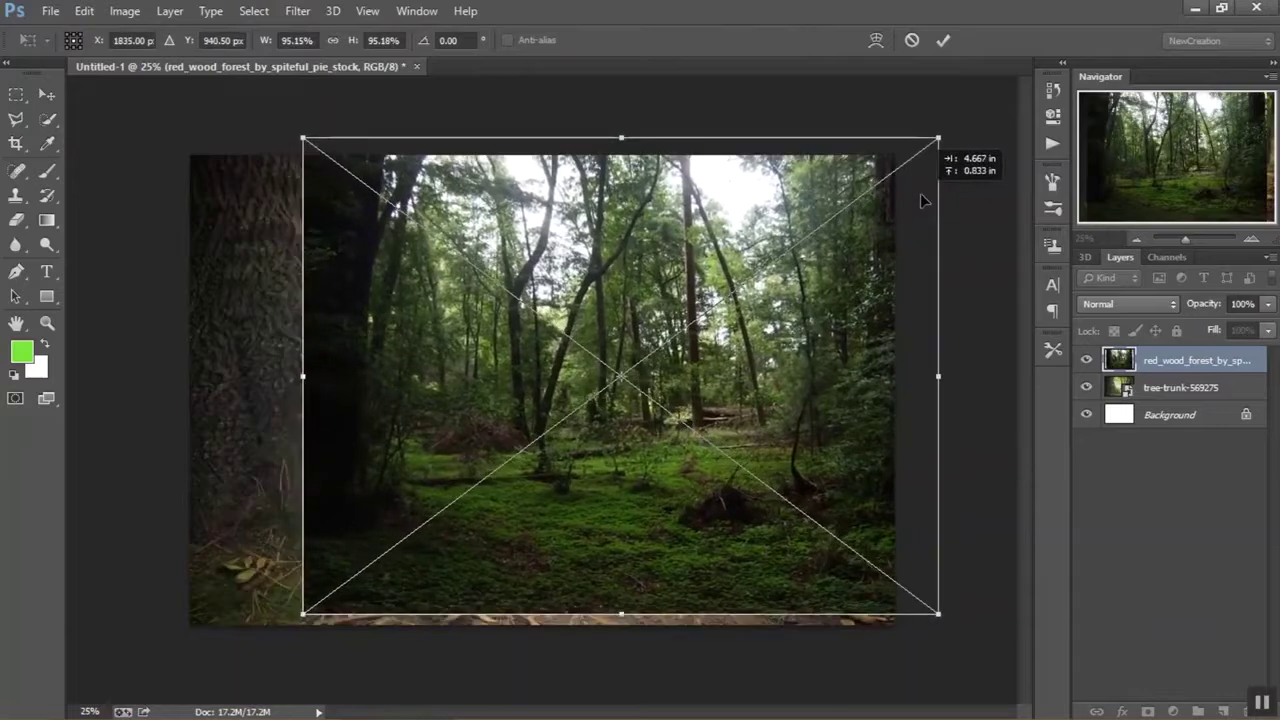
left_click(943, 40)
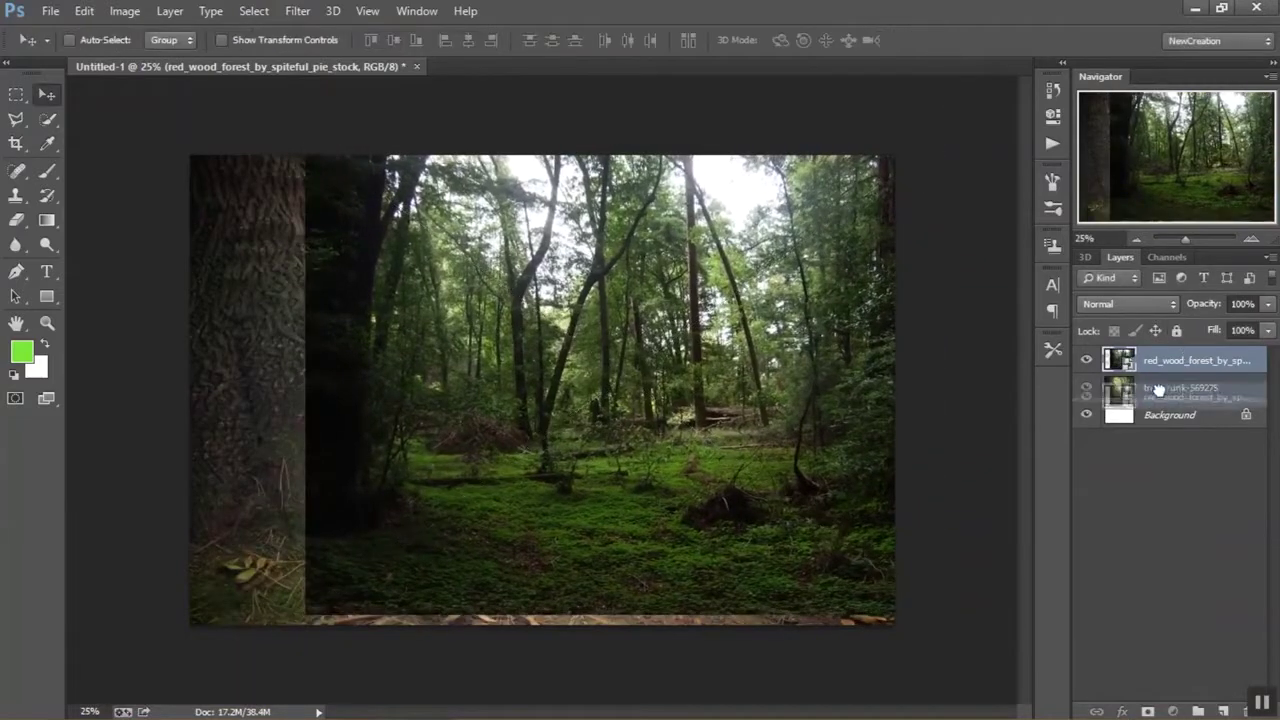
left_click_drag(1180, 360, 1145, 388)
scroll(429, 263, "up", 3)
scroll(429, 263, "up", 2)
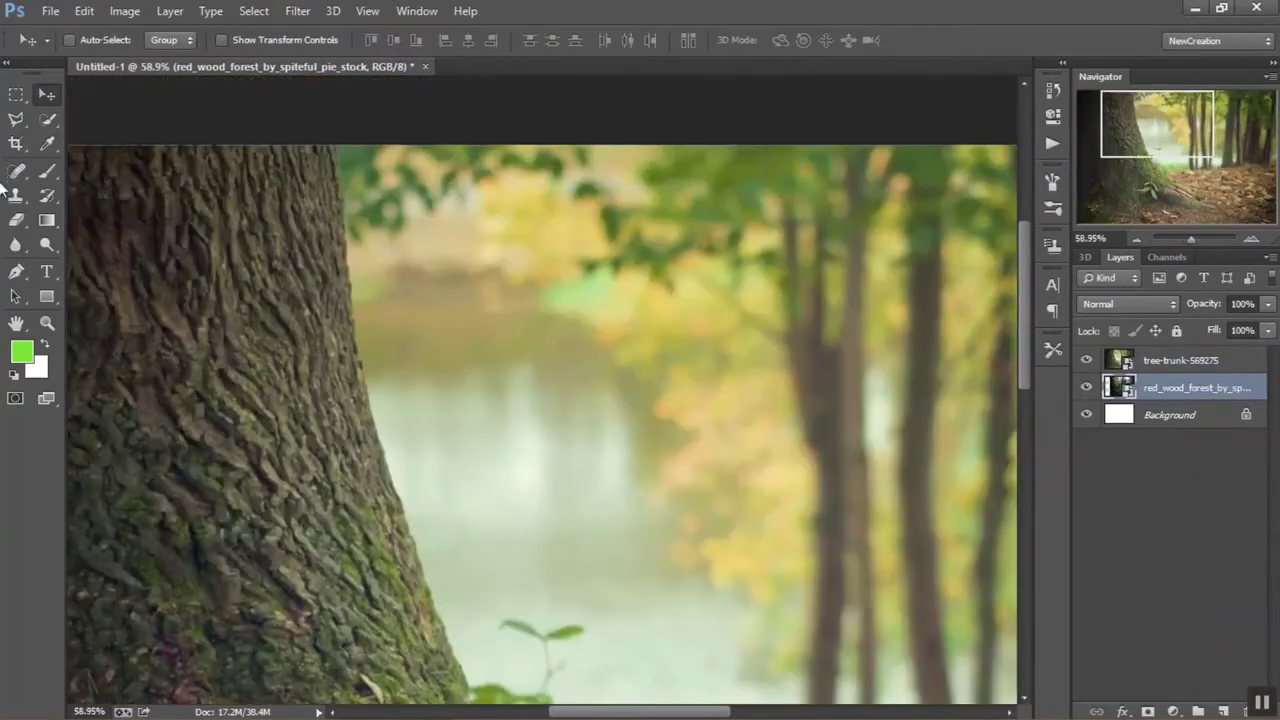
Quick-select the background beside the trunk on the tree-trunk layer
key("w")
left_click_drag(440, 140, 420, 280)
scroll(461, 219, "down", 5)
left_click_drag(461, 219, 534, 403)
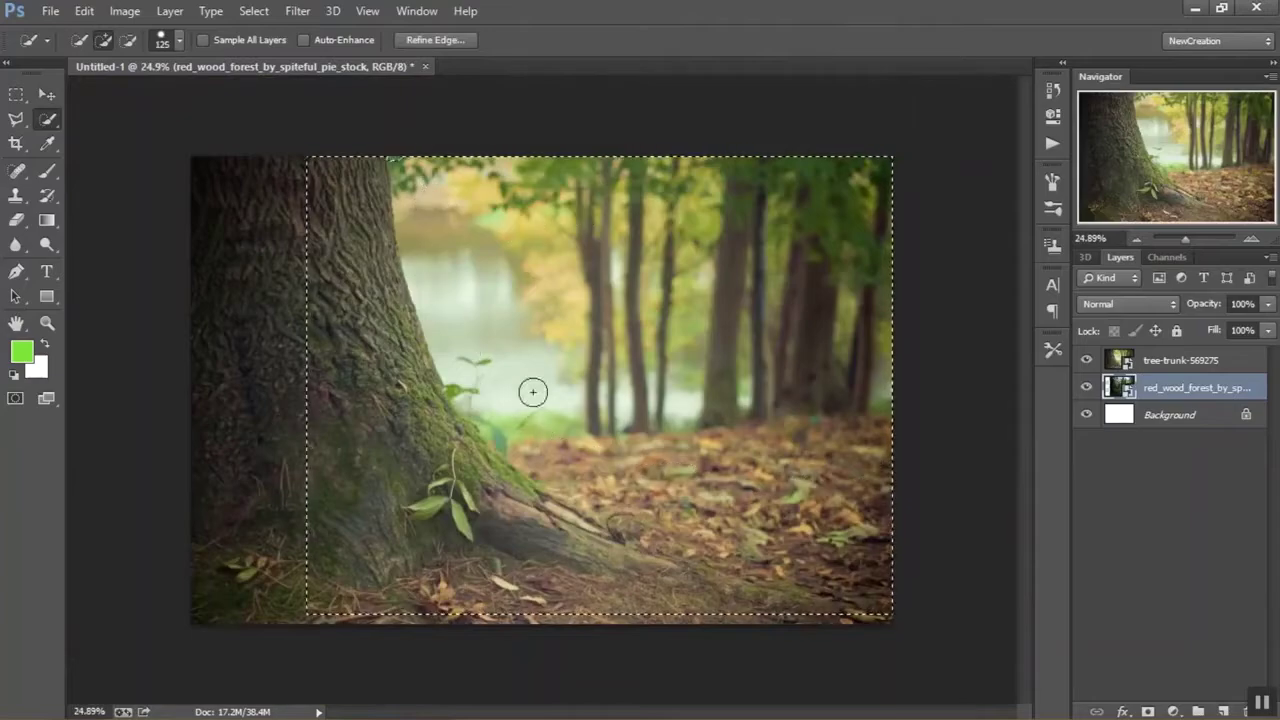
left_click(1180, 360)
scroll(446, 522, "up", 5)
scroll(446, 522, "up", 2)
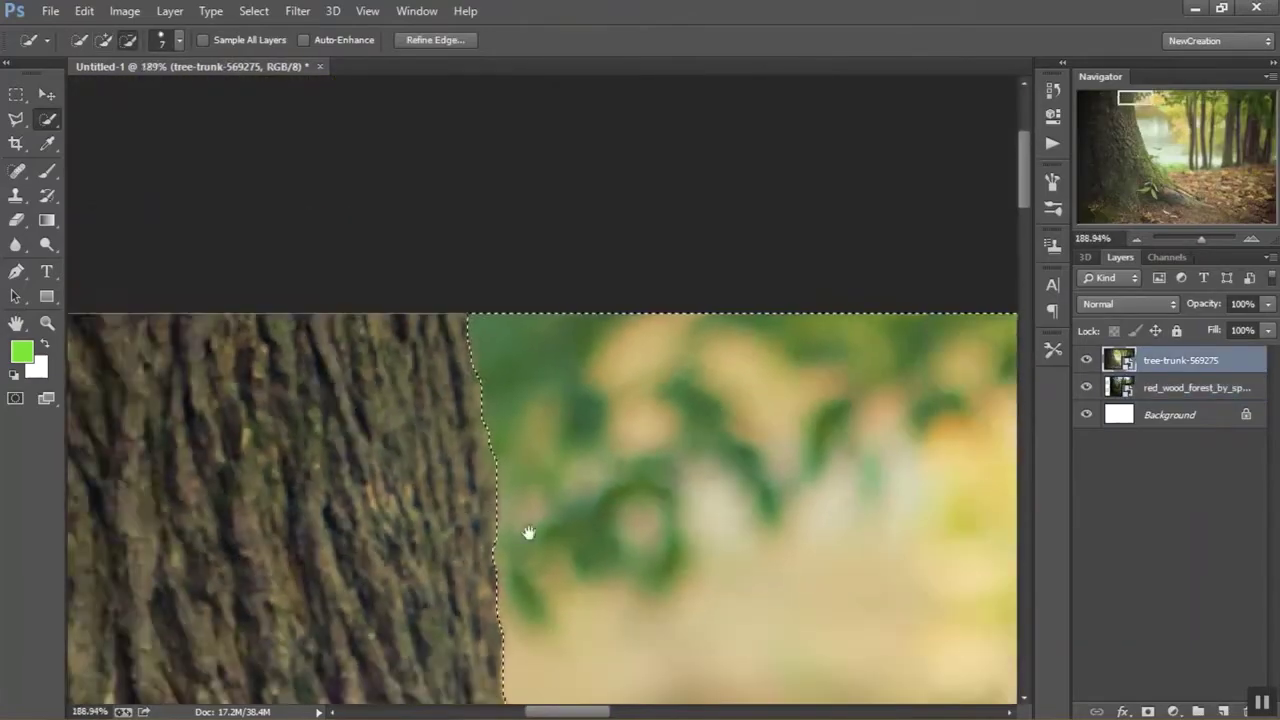
mouse_move(529, 531)
left_mouse_down()
mouse_move(413, 347)
mouse_move(440, 200)
left_mouse_up()
scroll(483, 400, "up", 2)
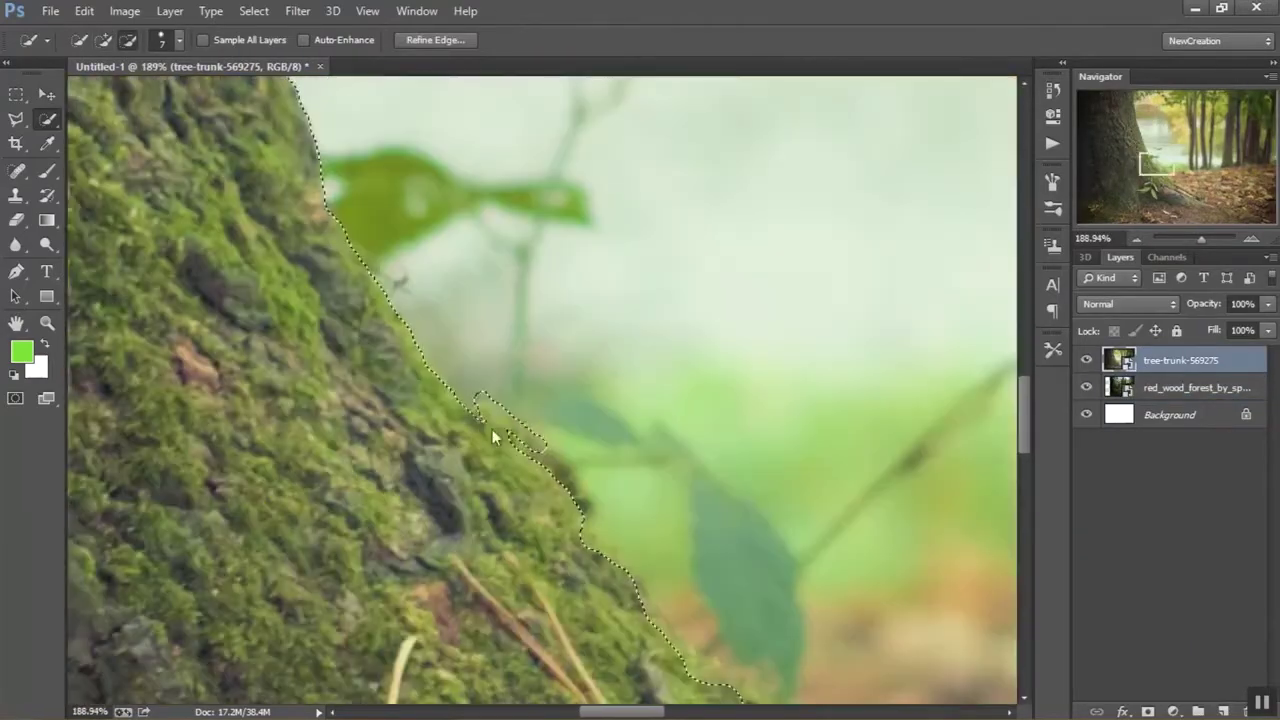
Lasso-trace along the trunk edge and add the area above the root diagonal
key("l")
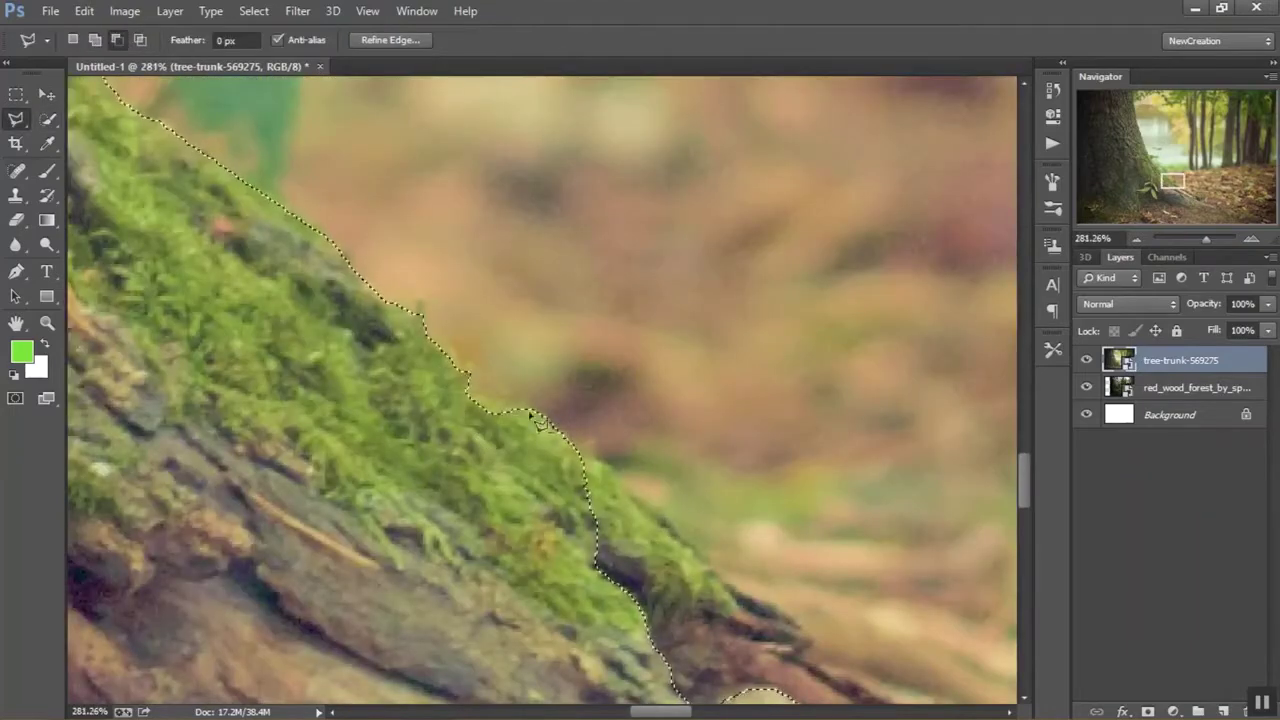
scroll(505, 412, "up", 1)
left_click(15, 117)
scroll(500, 350, "up", 2)
left_click_drag(471, 308, 471, 366)
scroll(240, 266, "down", 3)
scroll(343, 285, "down", 4)
scroll(576, 440, "up", 3)
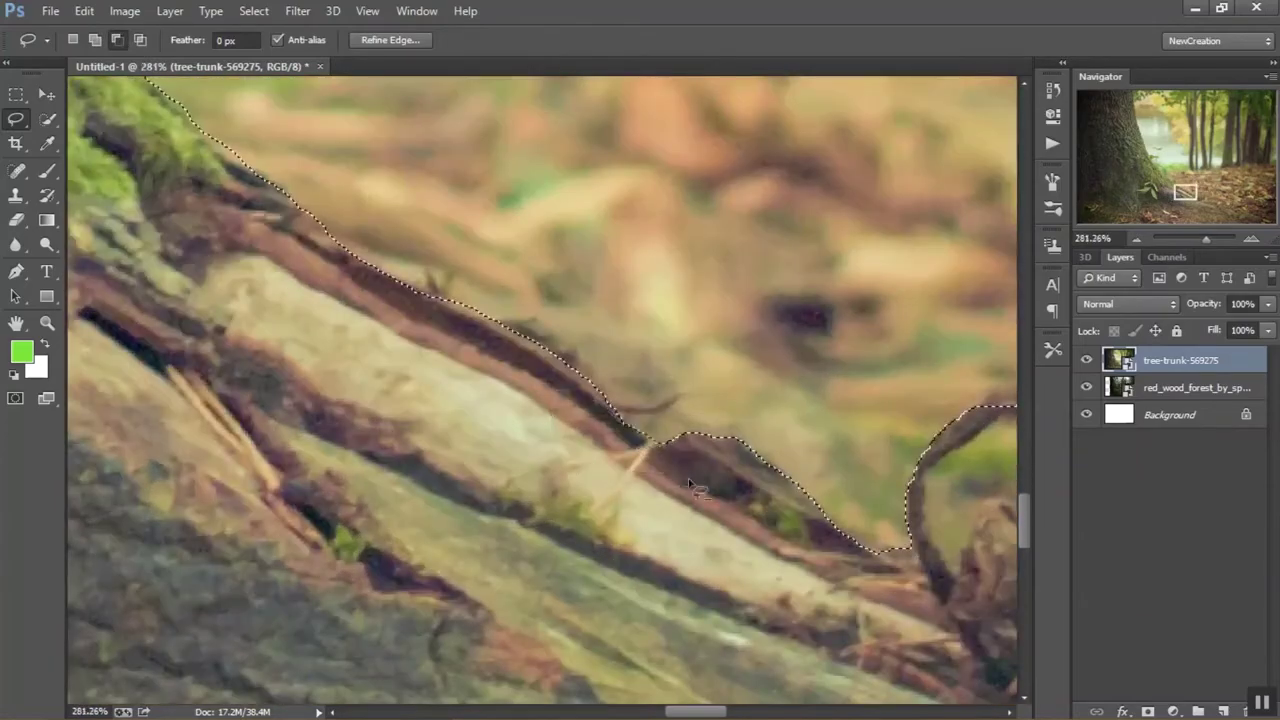
scroll(590, 400, "down", 8)
scroll(373, 205, "up", 2)
left_click_drag(360, 392, 785, 430)
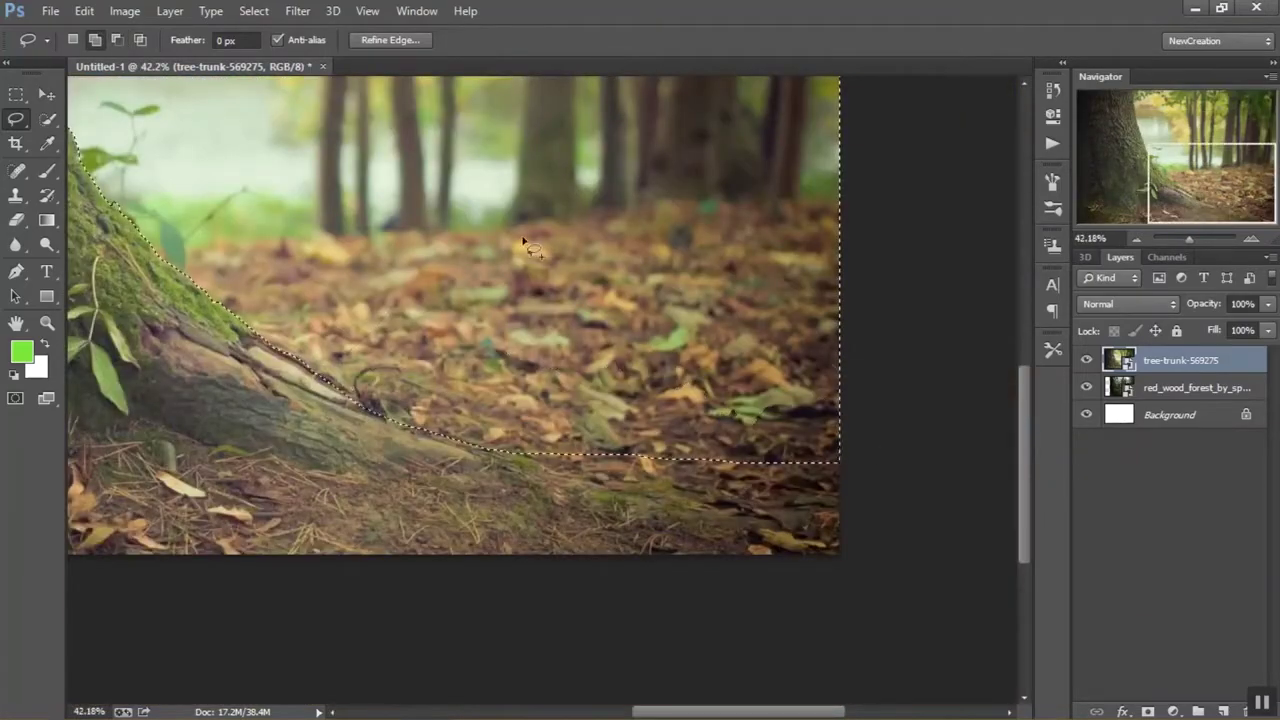
scroll(700, 400, "down", 3)
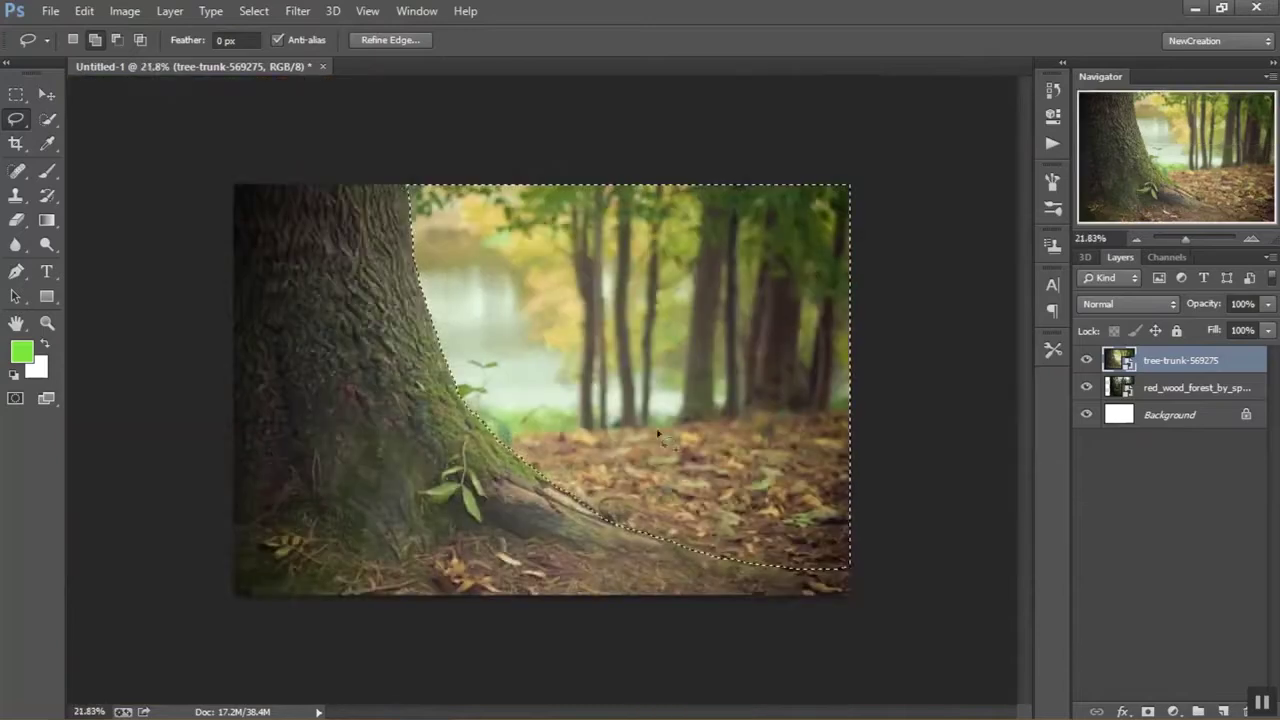
scroll(590, 235, "up", 1)
Invert the selection onto the trunk and open Refine Edge
right_click(603, 229)
key("Escape")
right_click(583, 230)
left_click(620, 294)
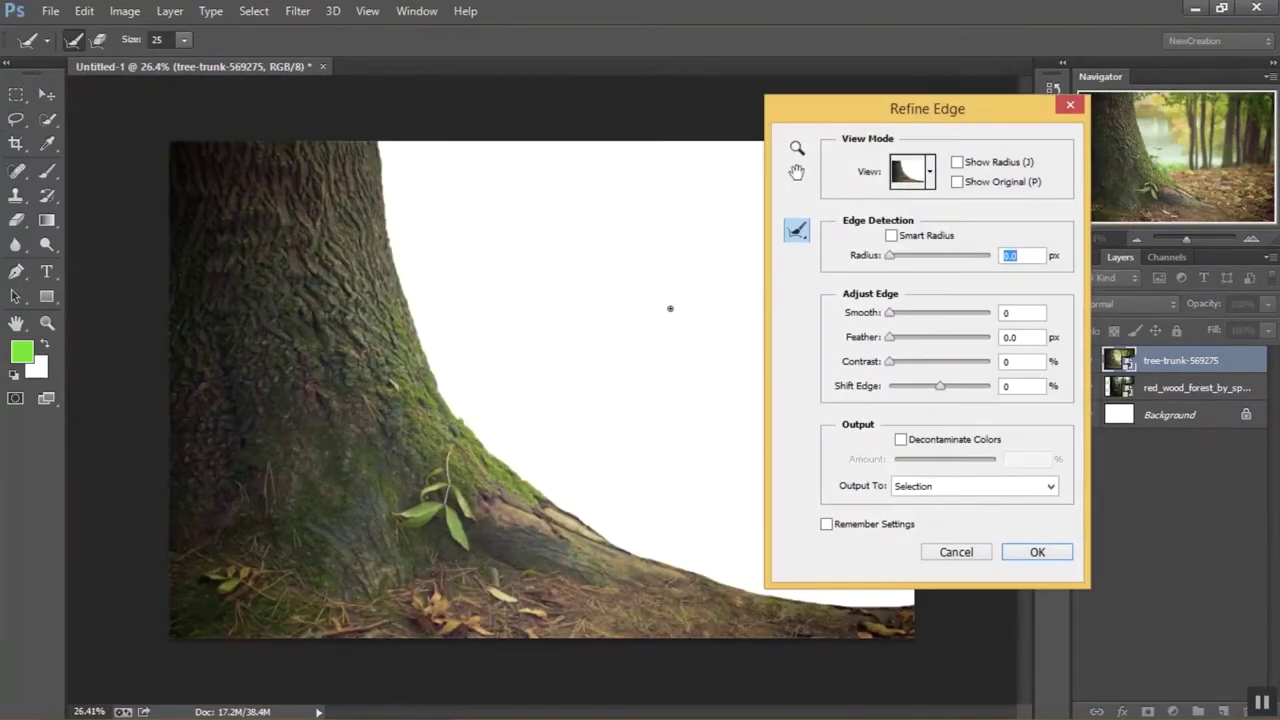
Refine the trunk edge with Smart Radius 1.5 px and feather 0, then add a layer mask
left_click(891, 236)
left_click_drag(890, 255, 920, 258)
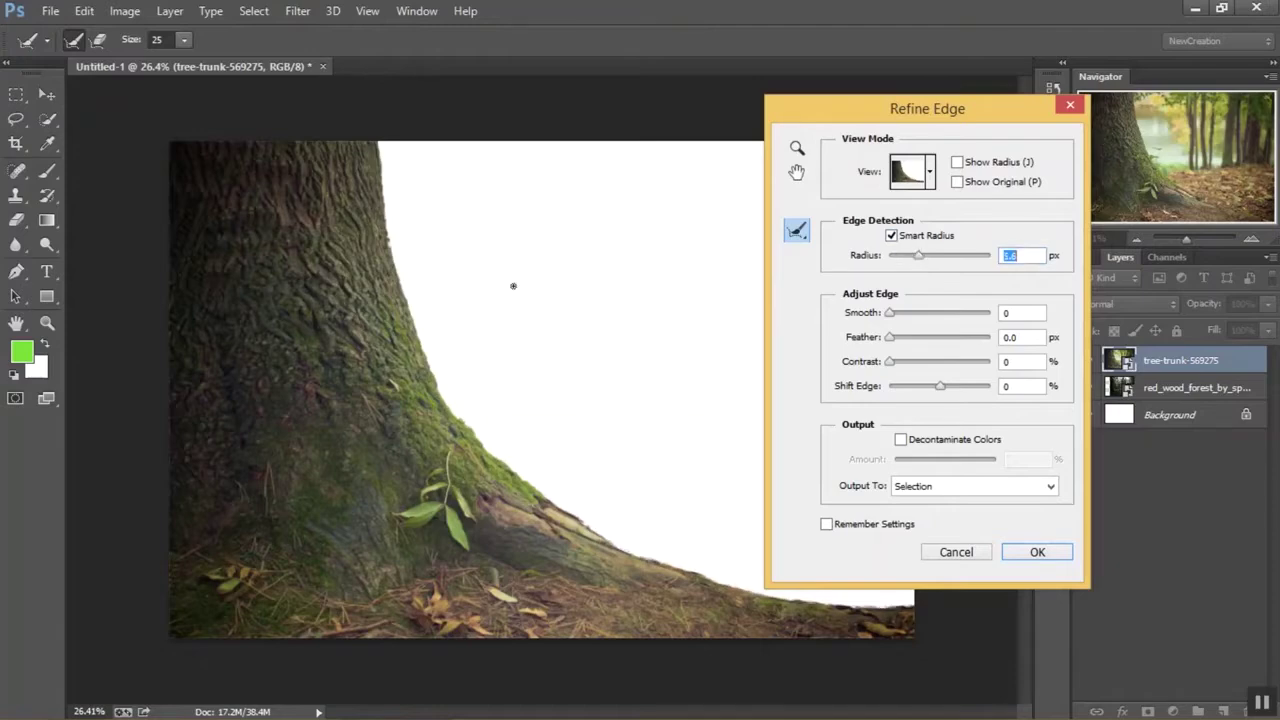
key("ctrl+plus")
key("ctrl+plus")
key("ctrl+plus")
left_click_drag(257, 223, 508, 680)
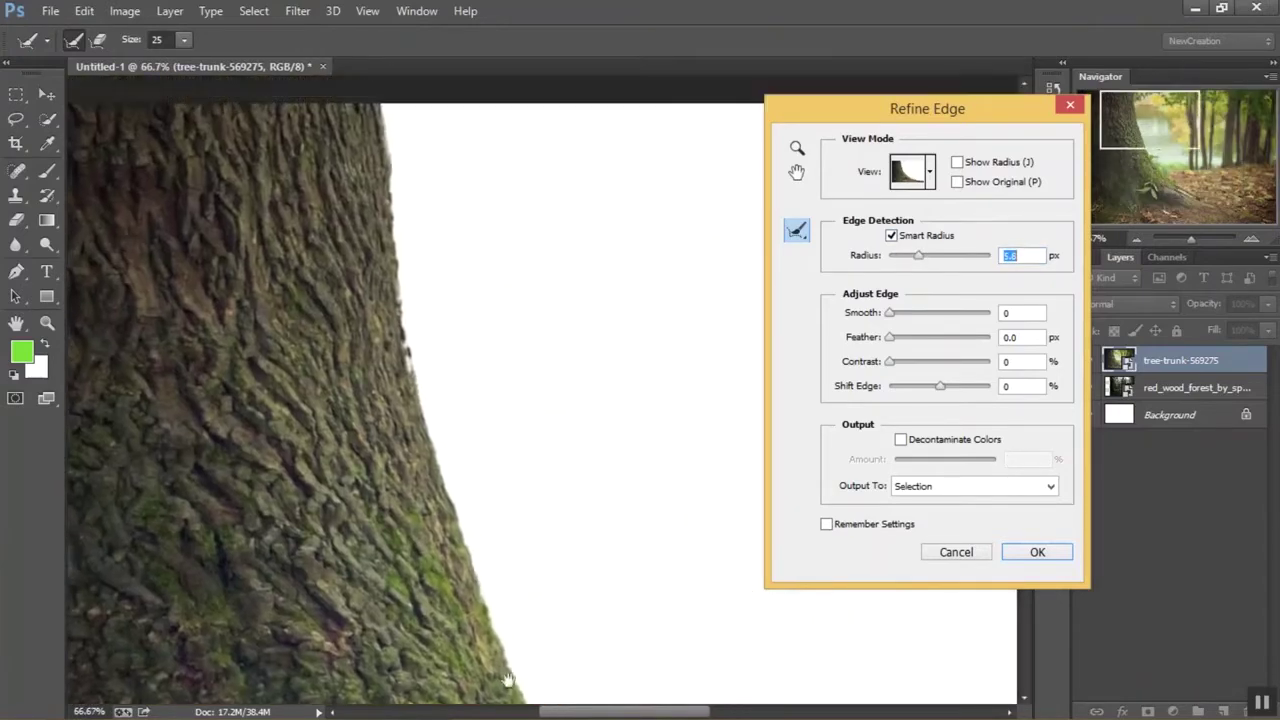
scroll(528, 476, "up", 3)
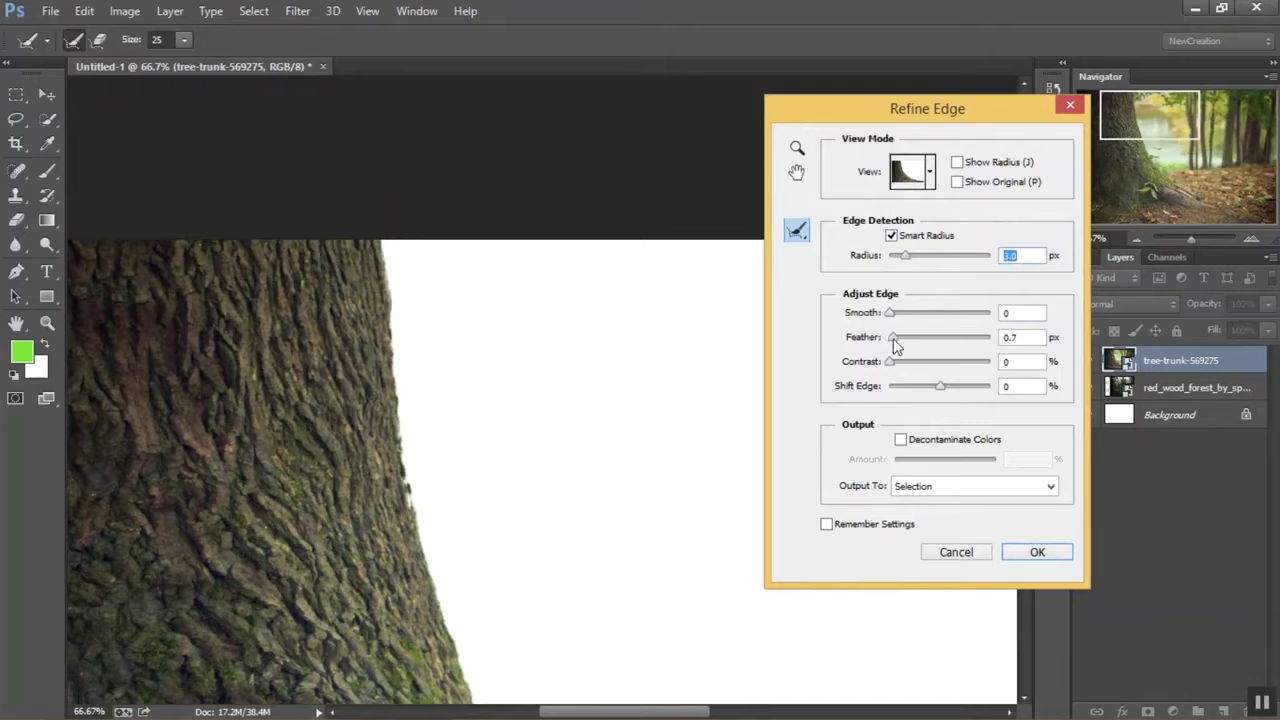
left_click_drag(898, 341, 889, 338)
left_click(1037, 552)
scroll(600, 476, "down", 5)
scroll(540, 390, "up", 2)
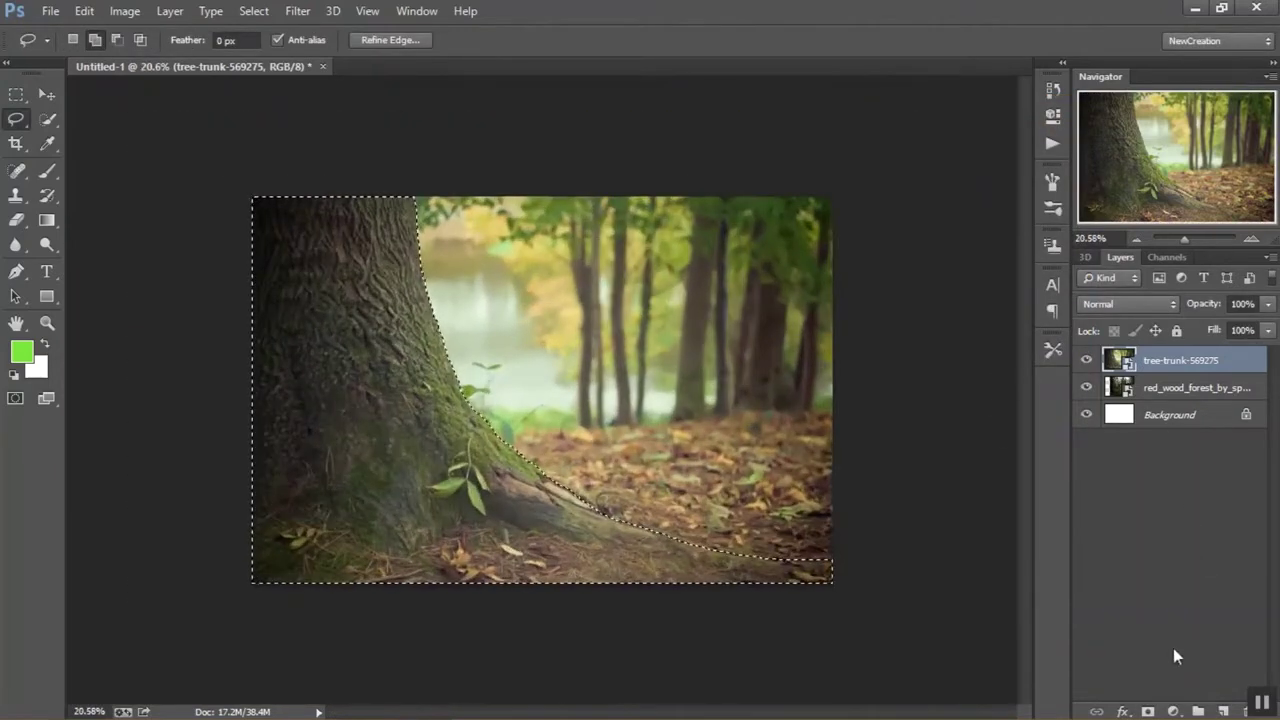
left_click(1147, 711)
Reposition the forest photo behind the trunk with Free Transform and fit the image in view
left_click(1192, 390)
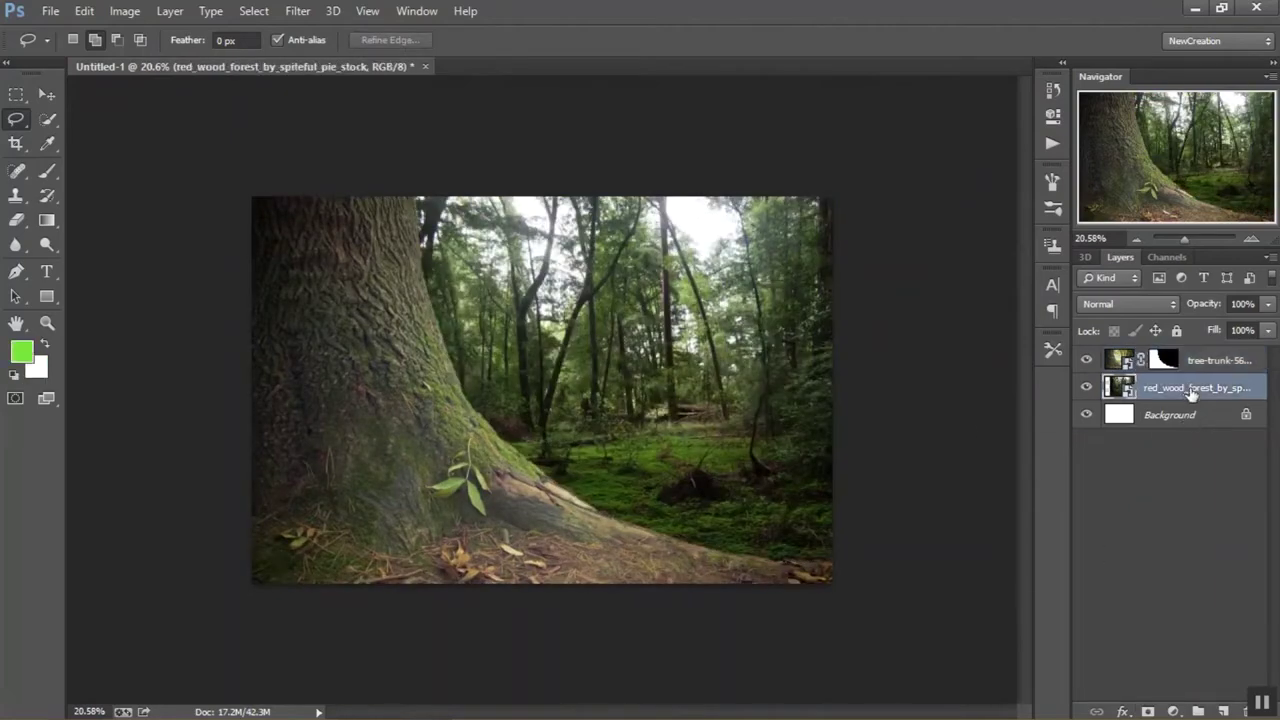
key("ctrl+t")
left_click_drag(794, 368, 860, 428)
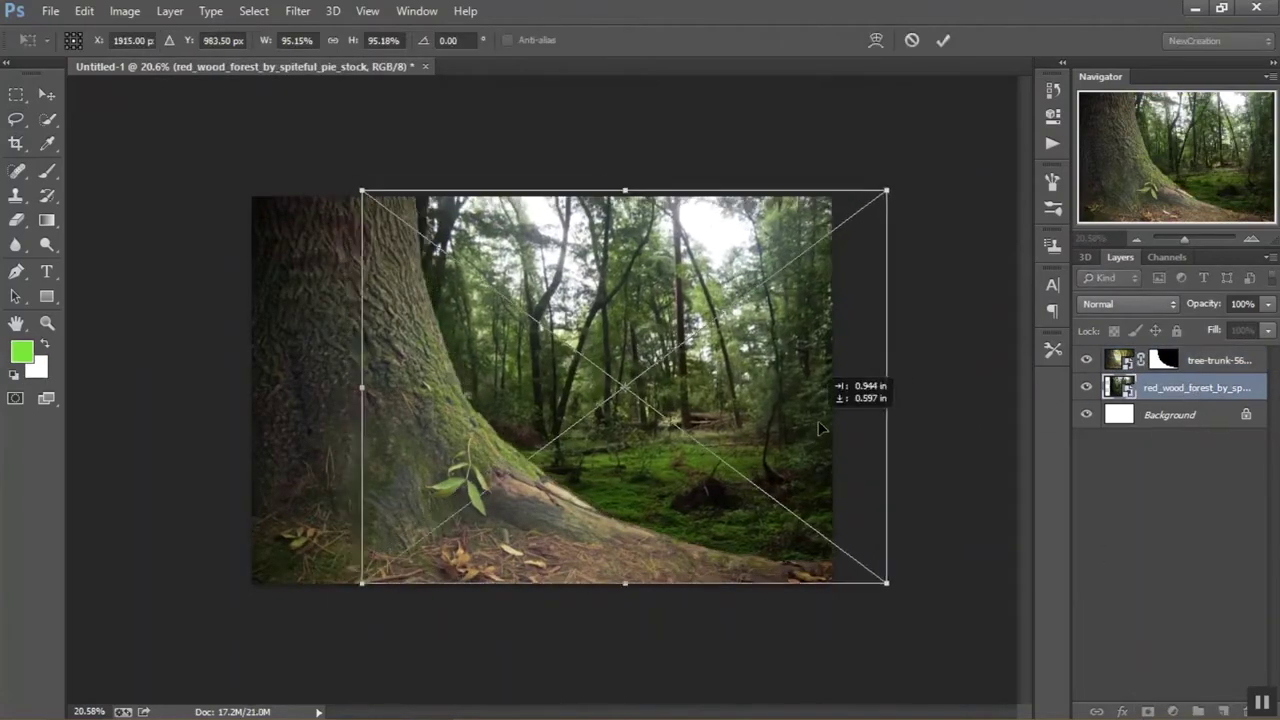
left_click_drag(860, 428, 800, 422)
left_click(943, 40)
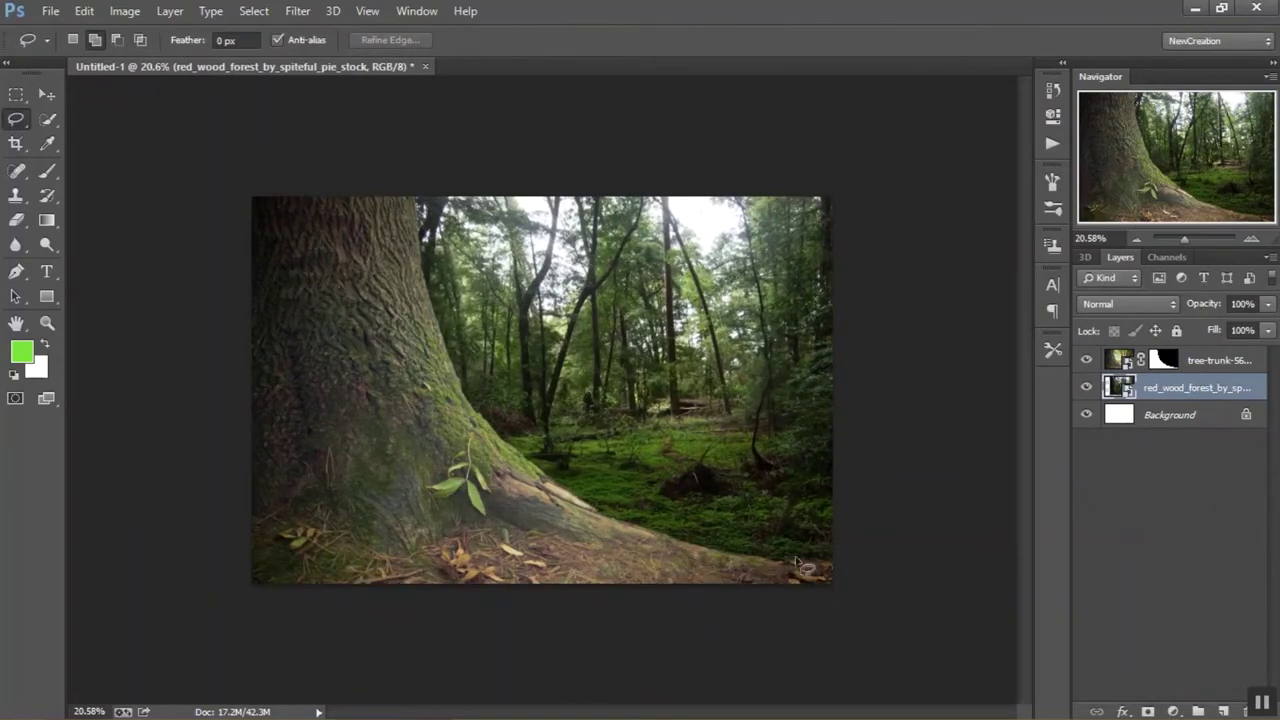
scroll(800, 565, "up", 3)
scroll(730, 562, "down", 1)
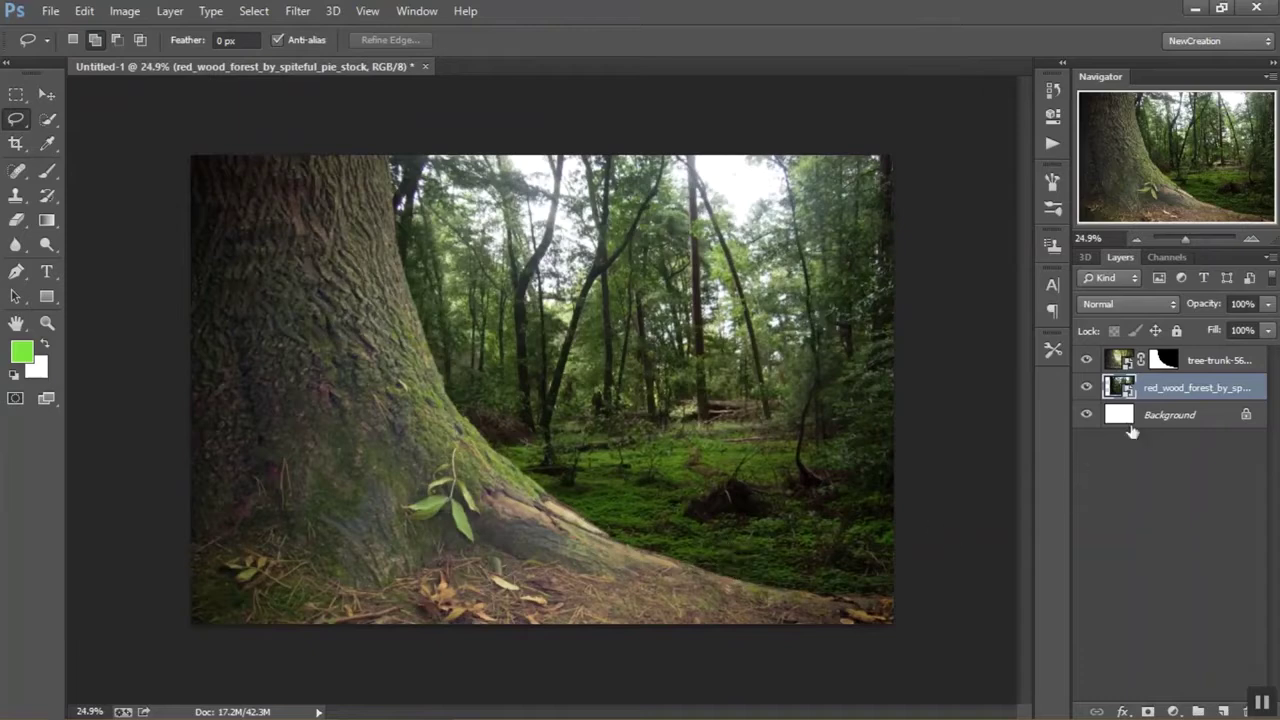
key("ctrl+0")
left_click(298, 11)
mouse_move(313, 236)
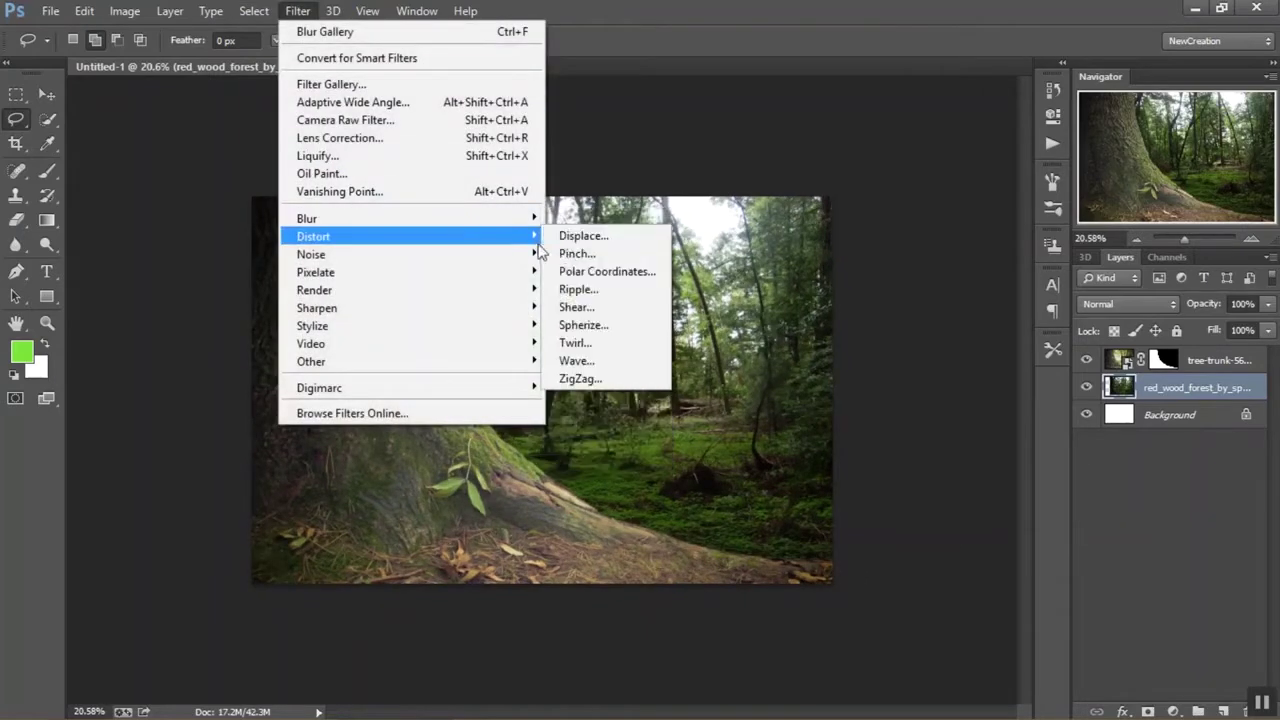
Apply a 25 px Tilt-Shift blur focused near the bottom, Light Bokeh 33%, Bokeh Color 62%
left_click(578, 254)
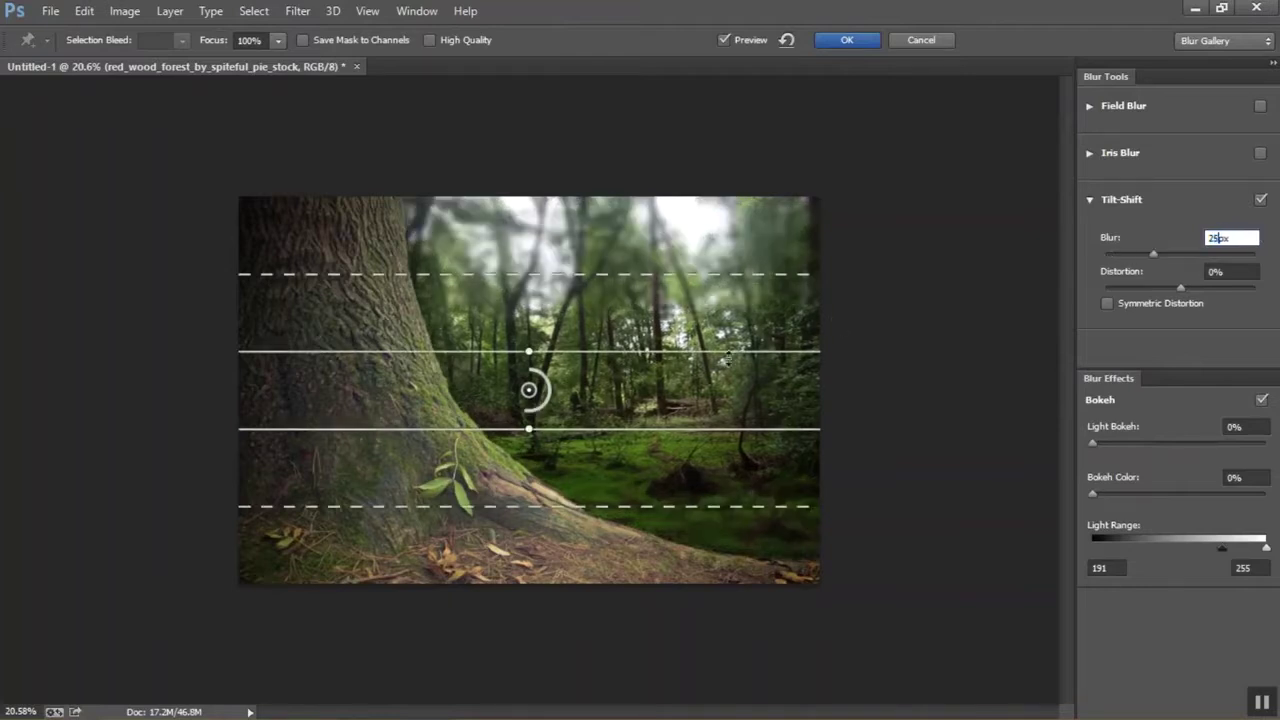
mouse_move(546, 390)
left_mouse_down()
mouse_move(720, 566)
mouse_move(774, 556)
left_mouse_up()
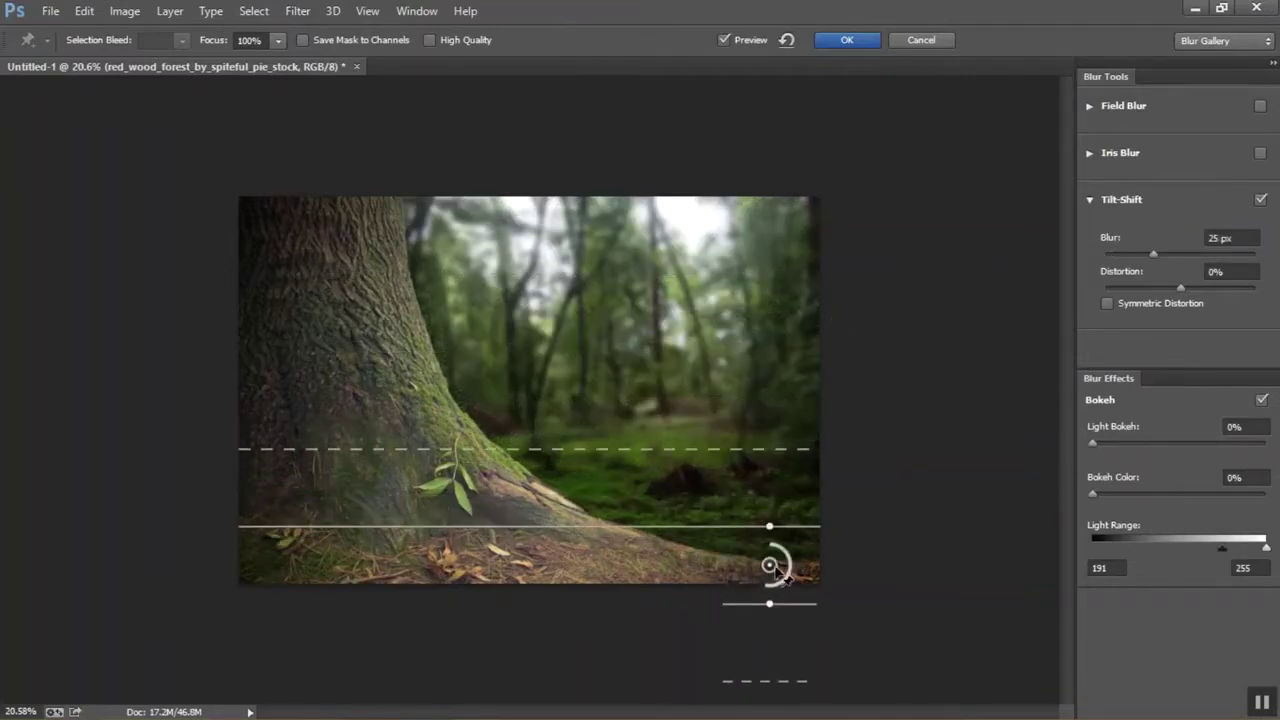
left_click_drag(725, 446, 725, 427)
left_click_drag(774, 556, 770, 571)
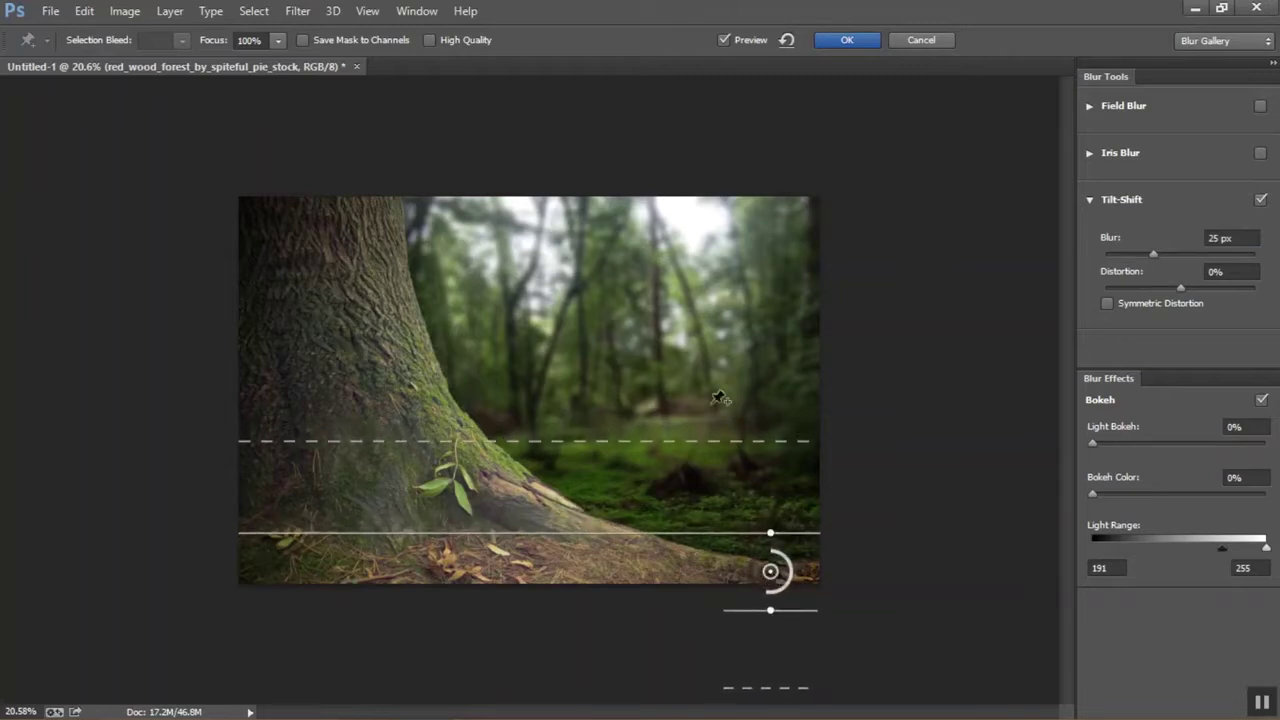
left_click_drag(1092, 443, 1119, 445)
left_click_drag(1092, 493, 1199, 491)
mouse_move(1120, 443)
left_mouse_down()
mouse_move(1150, 447)
mouse_move(1137, 450)
left_mouse_up()
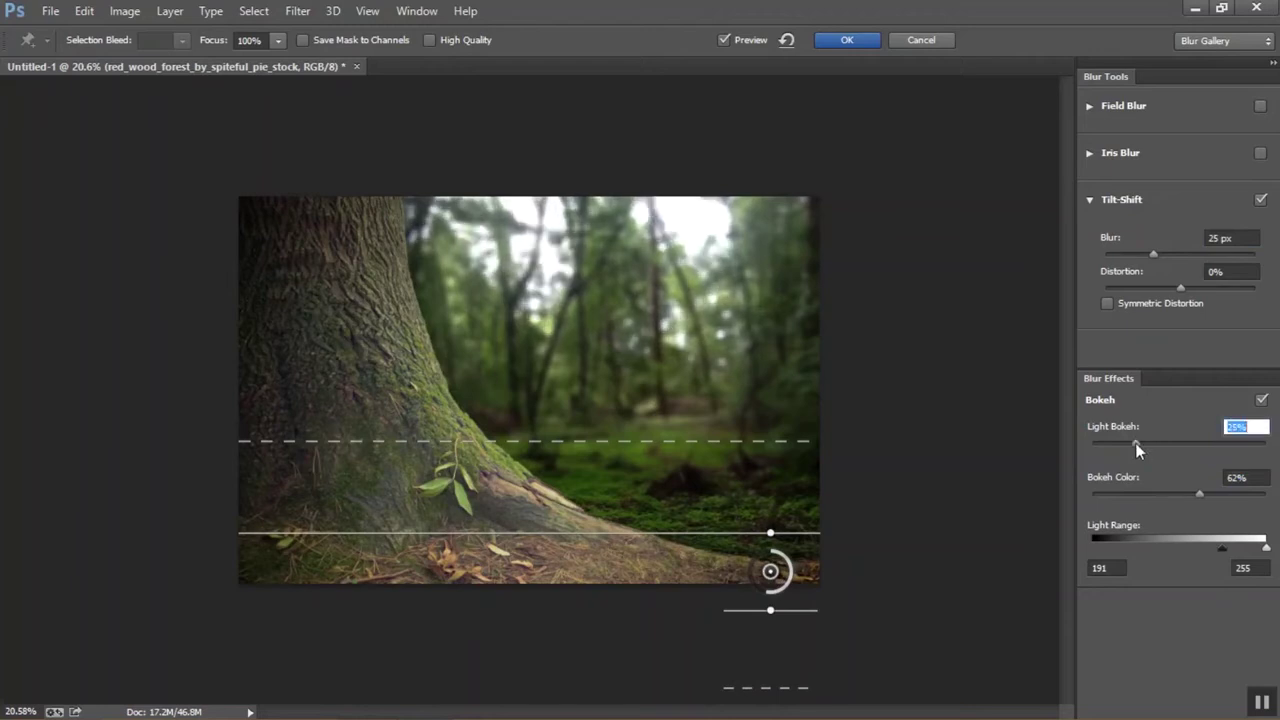
left_click(850, 39)
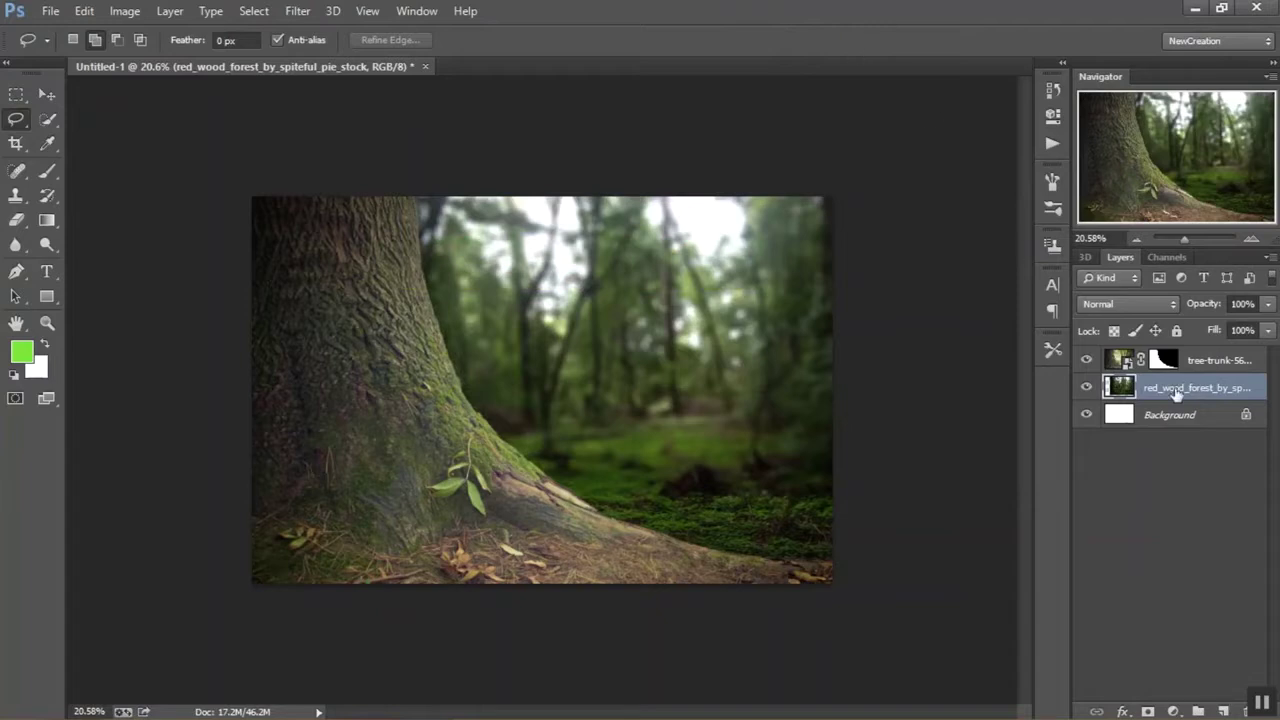
Group the trunk layer as 'tree' and the forest layer as 'background'
left_click(1203, 366)
key("ctrl+g")
double_click(1150, 358)
type("tree")
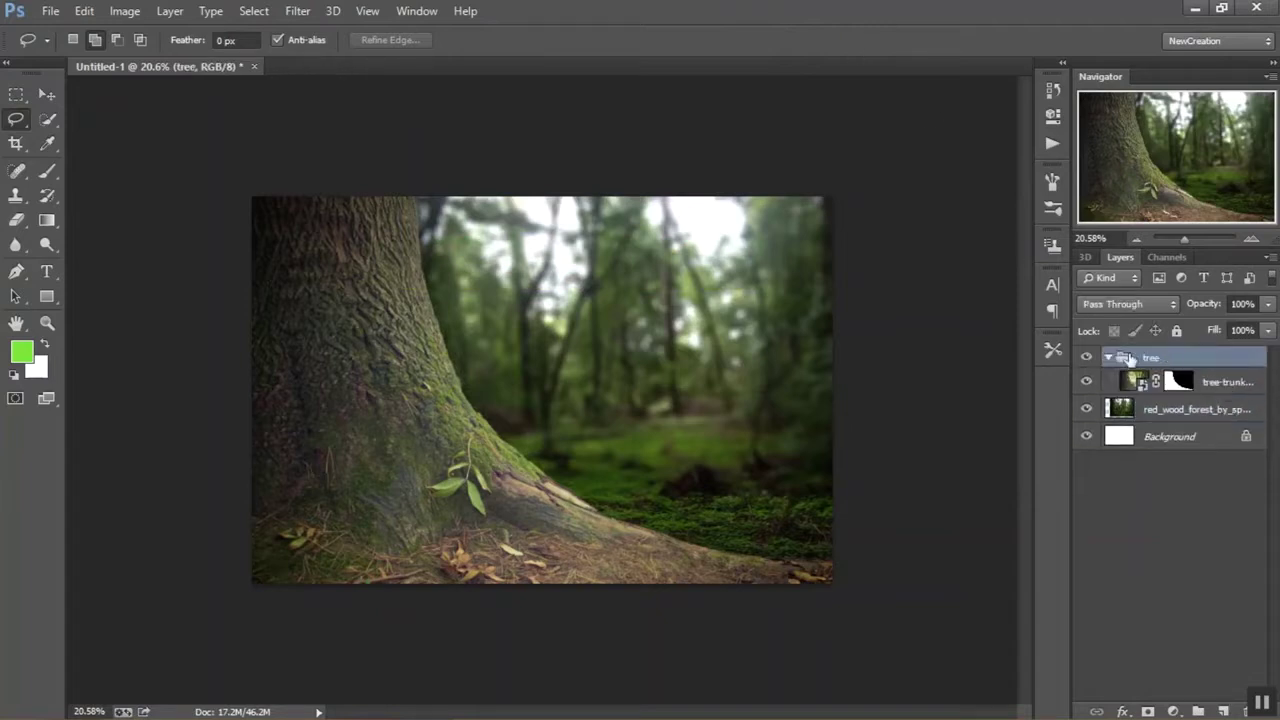
left_click(1203, 382)
key("ctrl+g")
double_click(1165, 380)
type("backgrou")
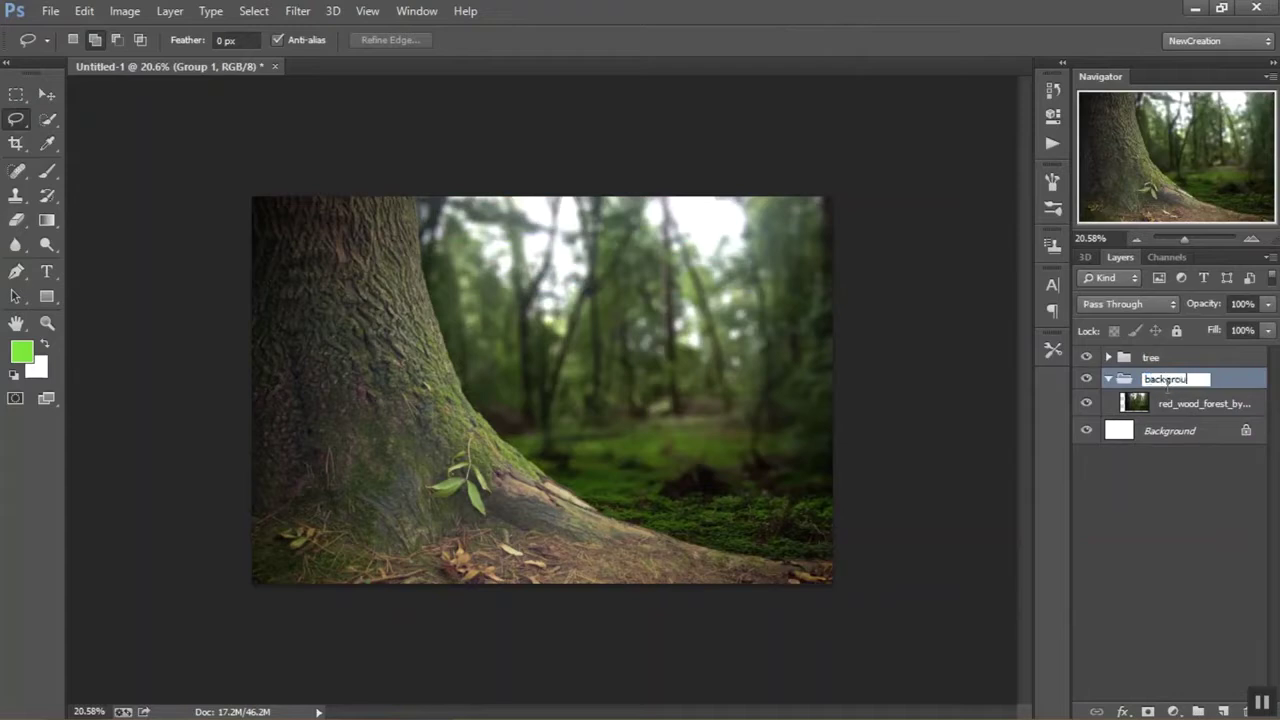
type("nd")
key("Return")
Add a Hue/Saturation layer clipped to the forest and delete the white Background layer
left_click(1203, 404)
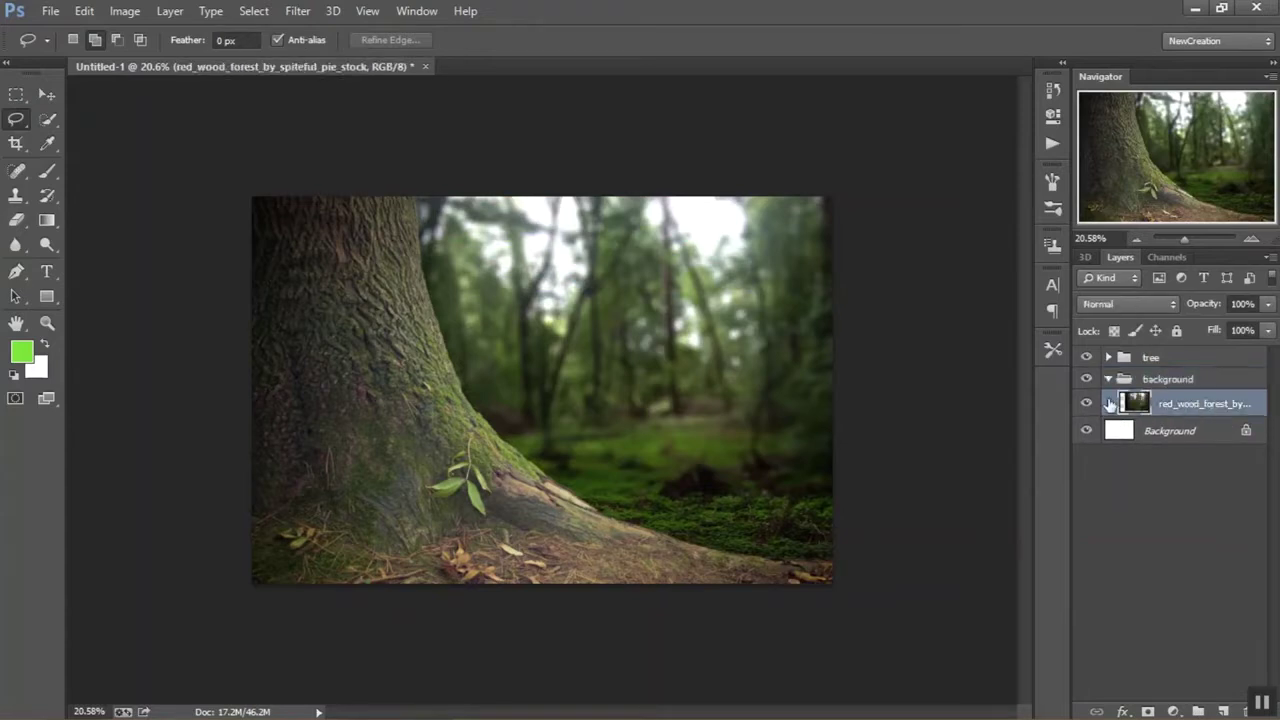
left_click(1173, 711)
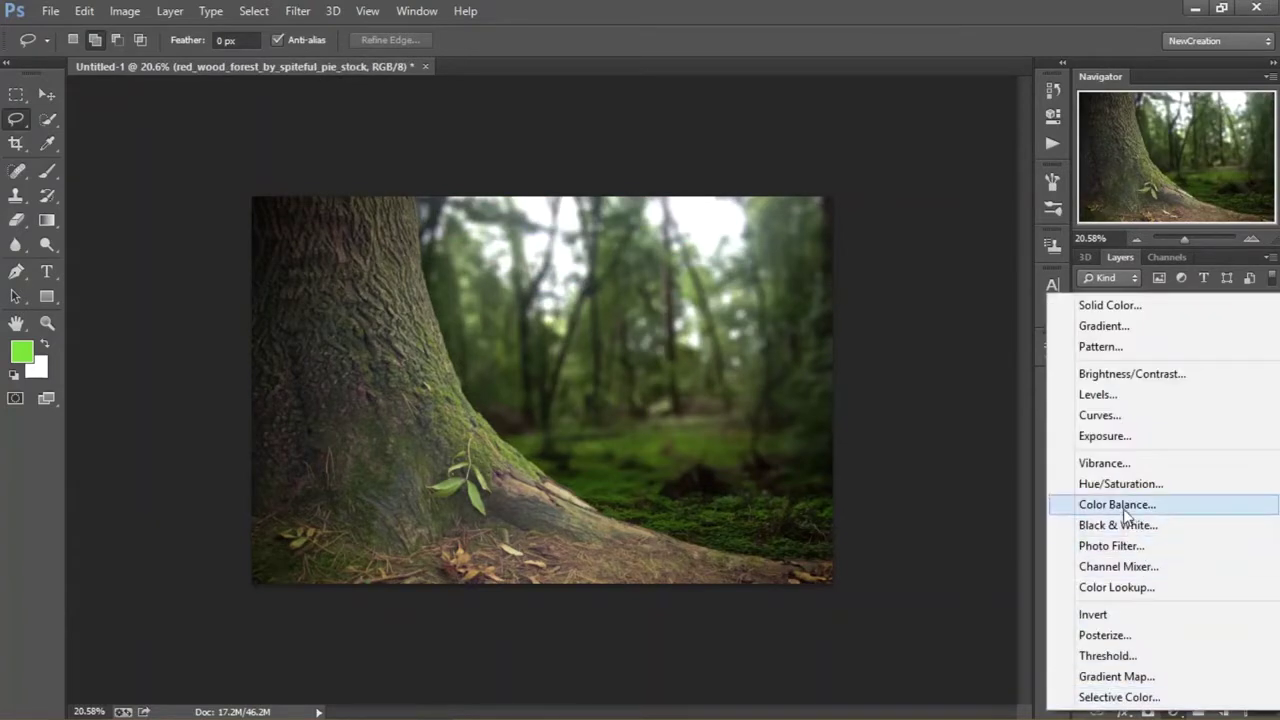
left_click(1120, 485)
left_click(886, 396)
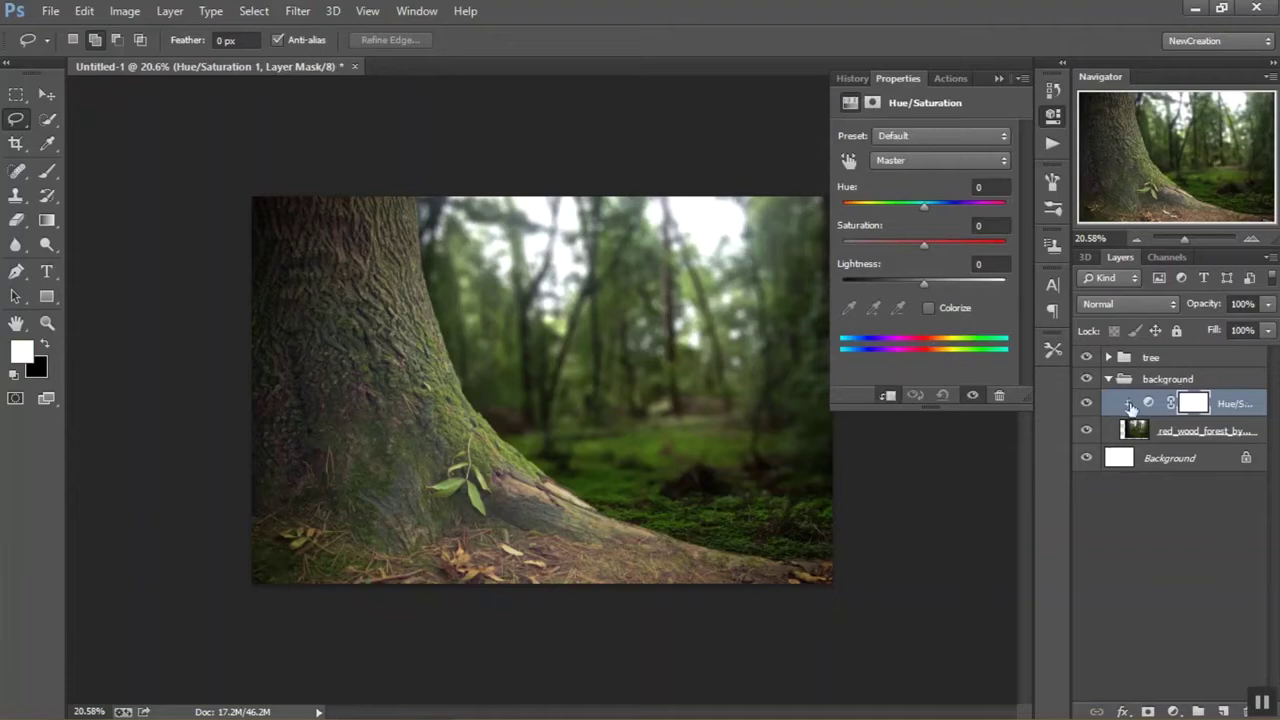
left_click(1170, 456)
key("Delete")
Set Hue/Saturation to hue -35, saturation -17, lightness 3
left_click(1147, 403)
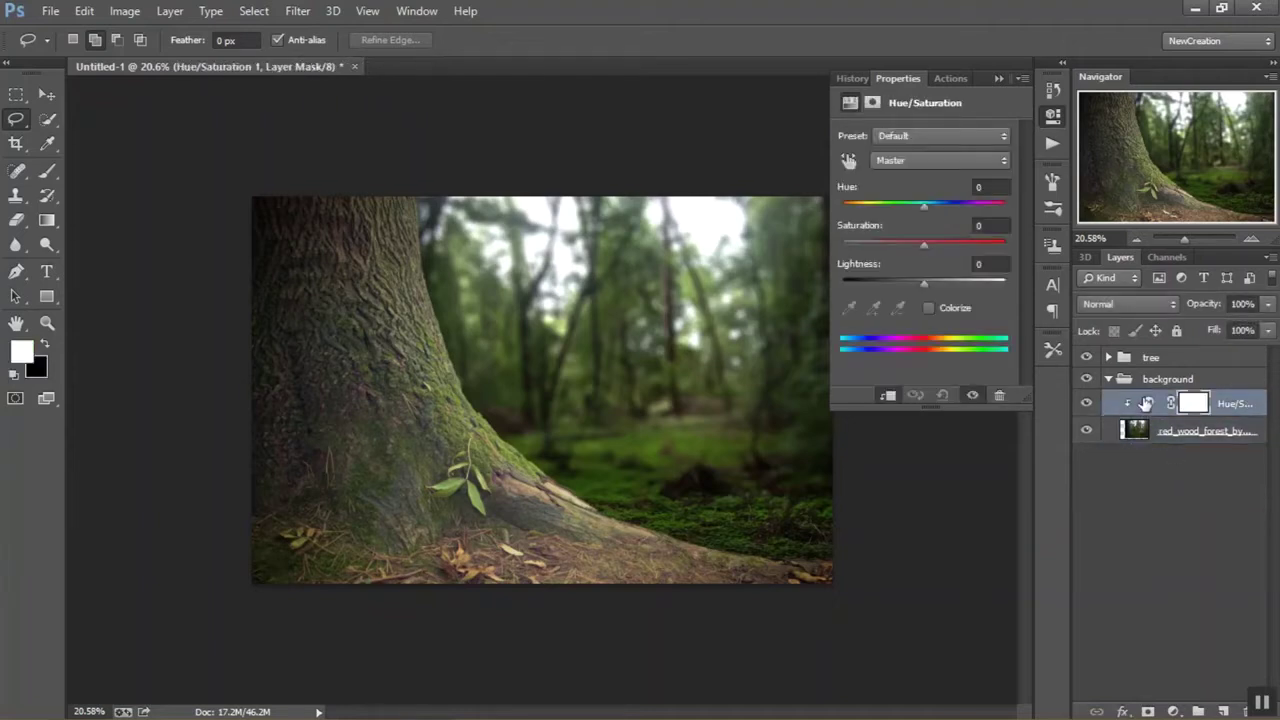
left_click(990, 187)
type("-35")
key("Tab")
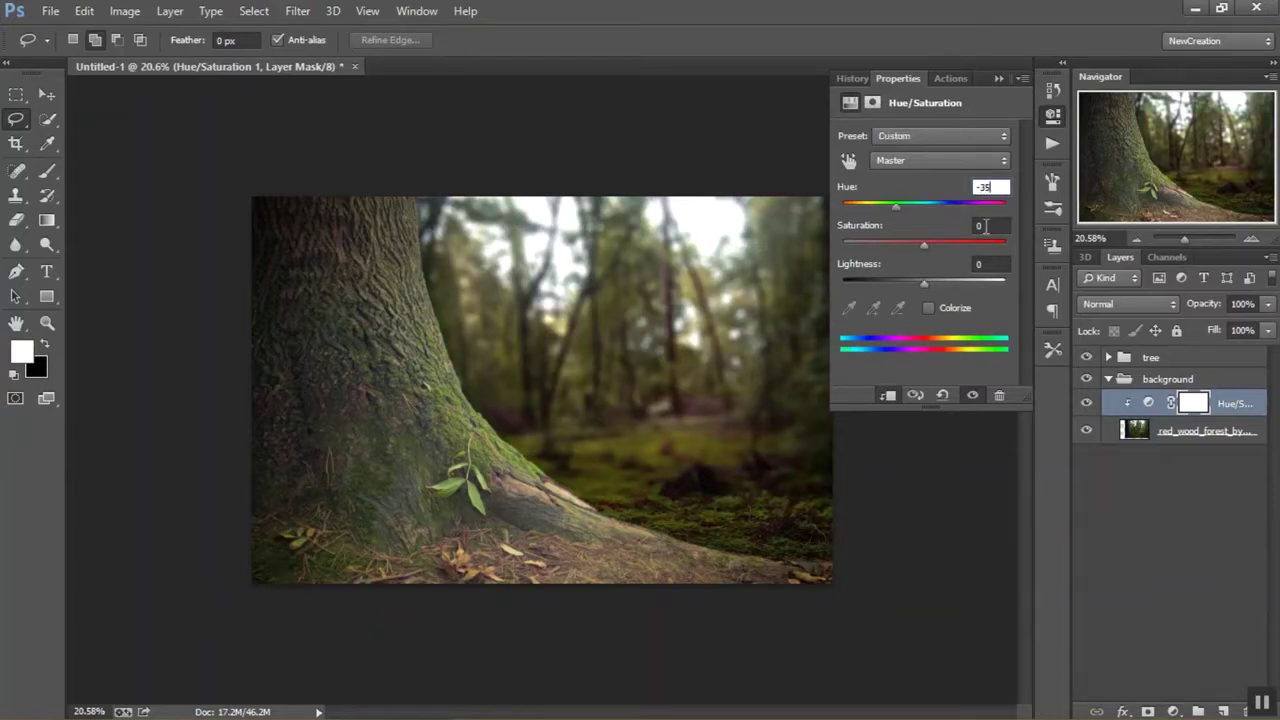
type("-17")
key("Tab")
type("3")
key("Tab")
left_click(1001, 79)
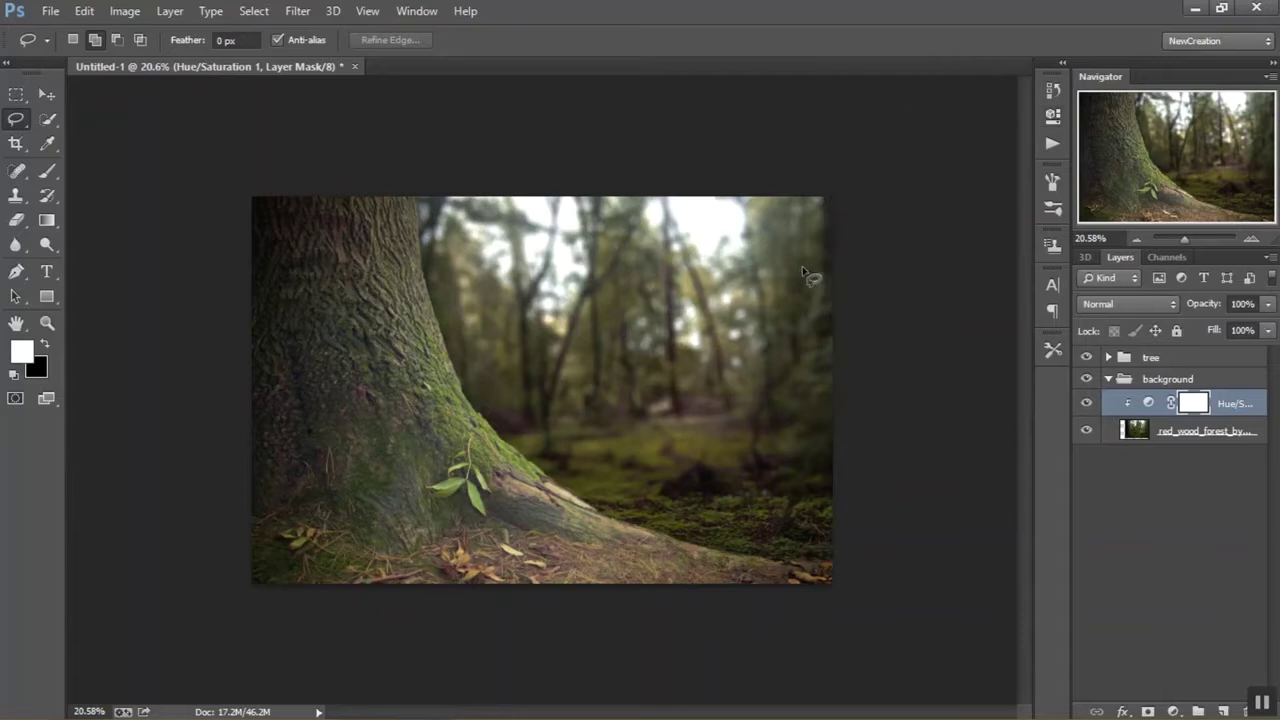
Add a clipped Color Balance layer with midtones red -5, green 11, blue 11
left_click(1176, 709)
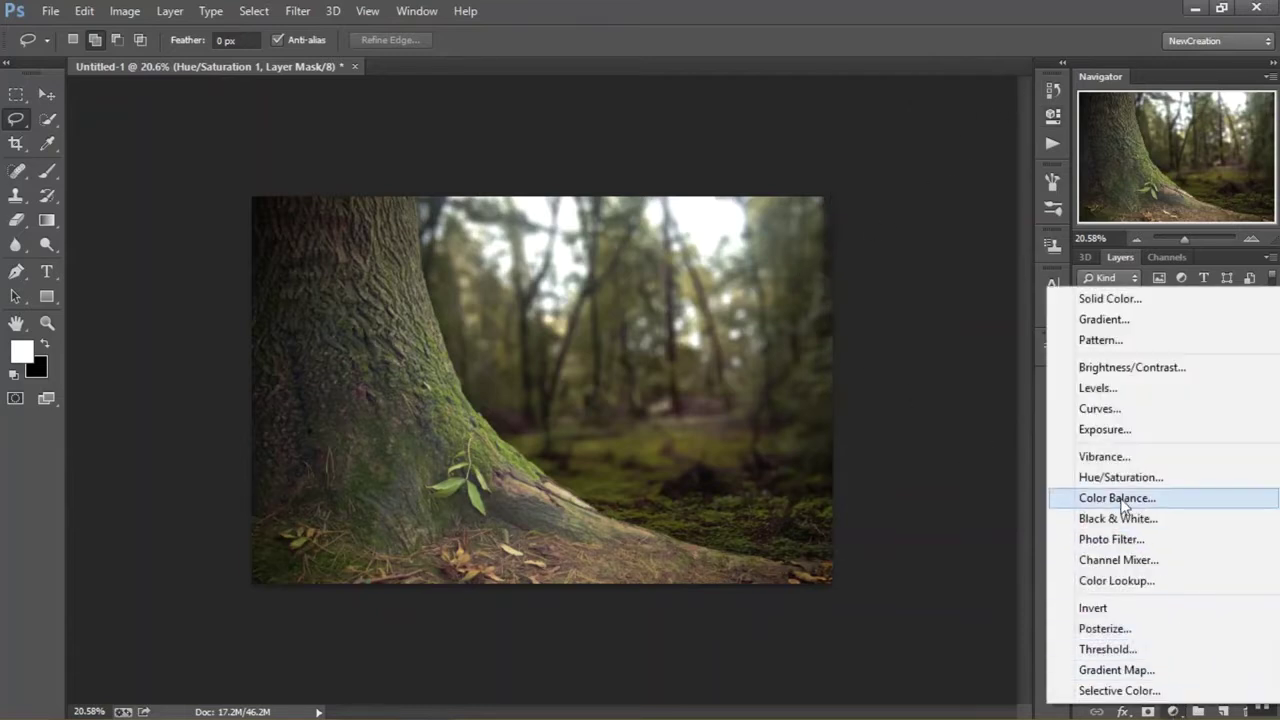
left_click(1104, 497)
left_click(888, 396)
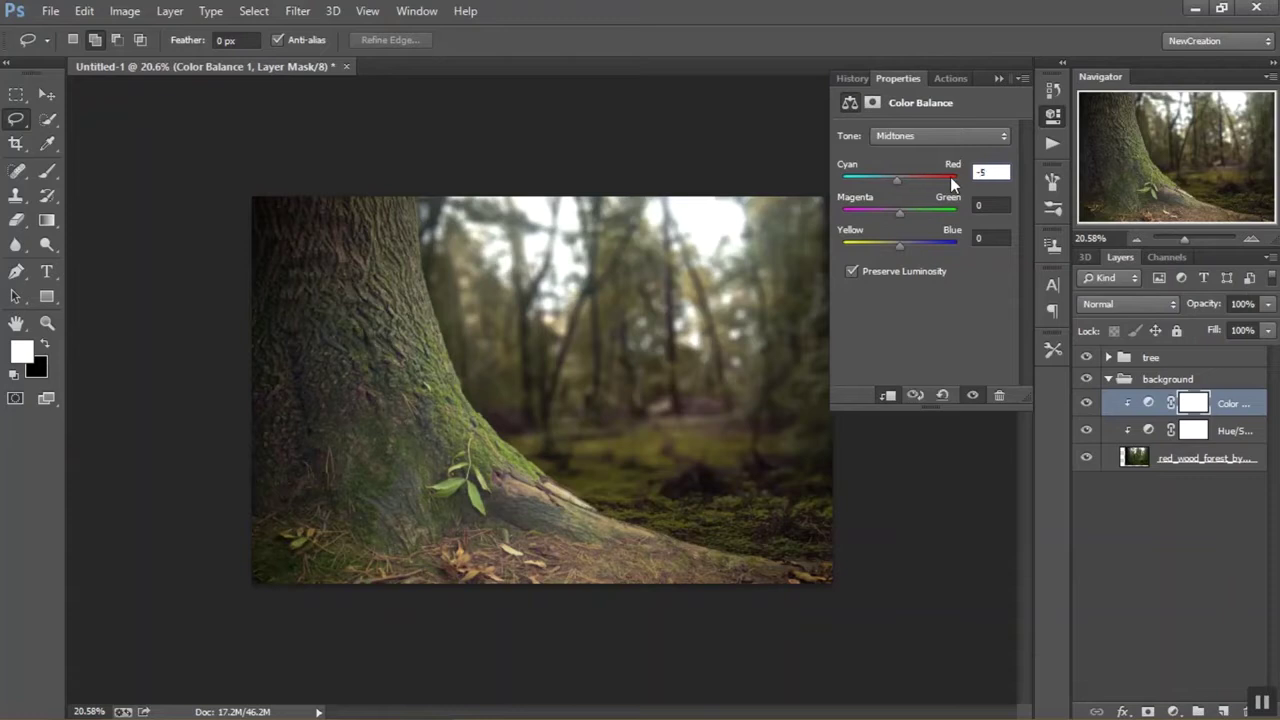
left_click(988, 205)
type("11")
key("Tab")
type("11")
left_click(1084, 405)
Lower the Hue/Saturation saturation to -37
left_click(1116, 432)
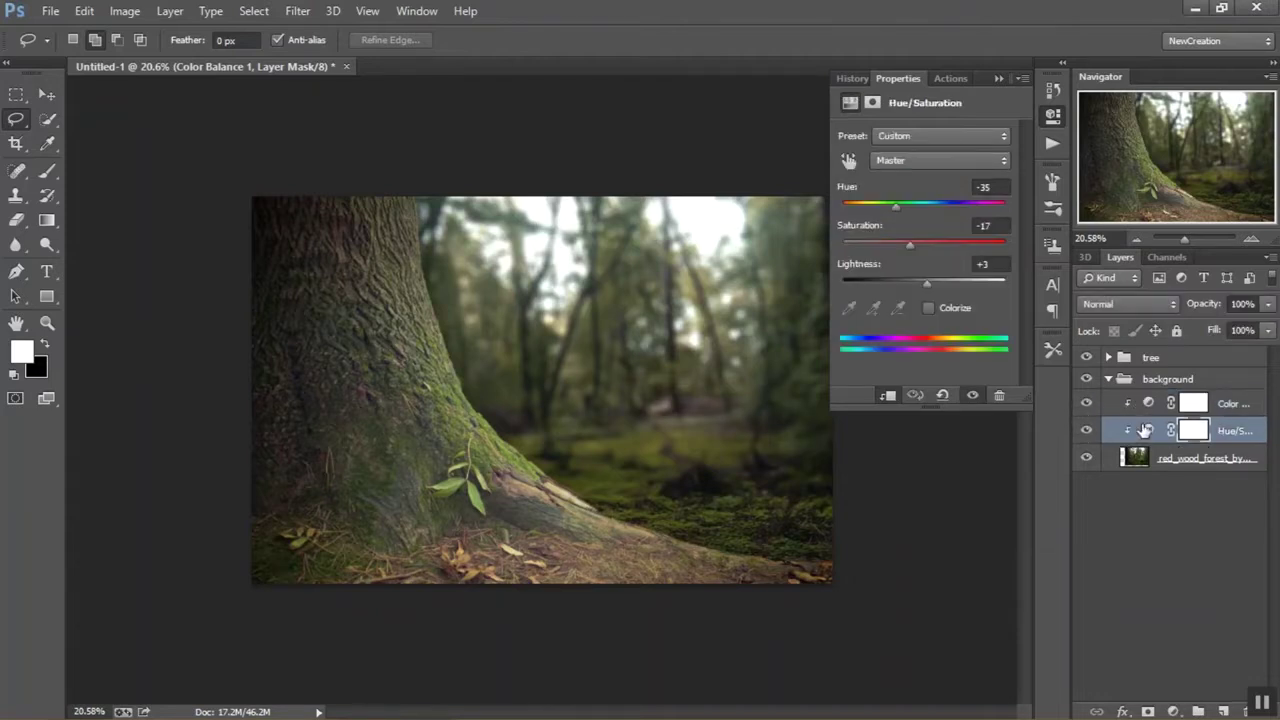
left_click(985, 227)
type("-37")
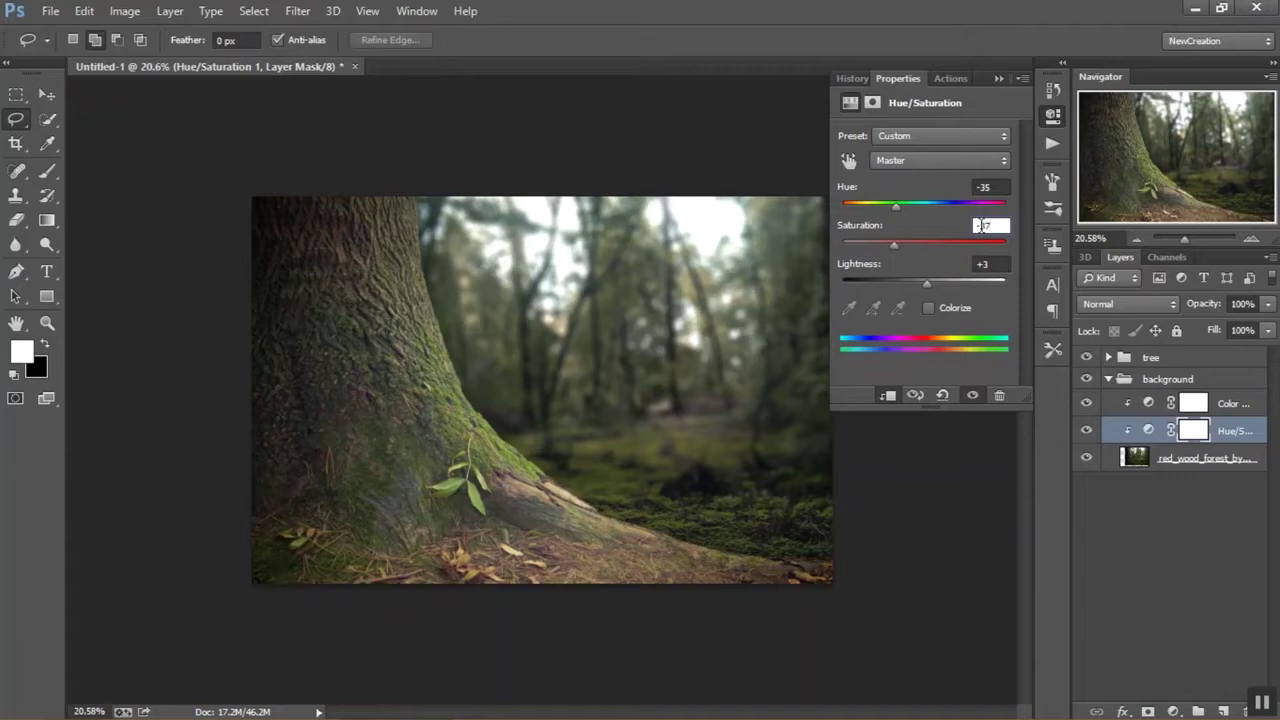
key("Return")
Set Color Balance highlights to red +24 and blue -60 for warm light
left_click(1145, 404)
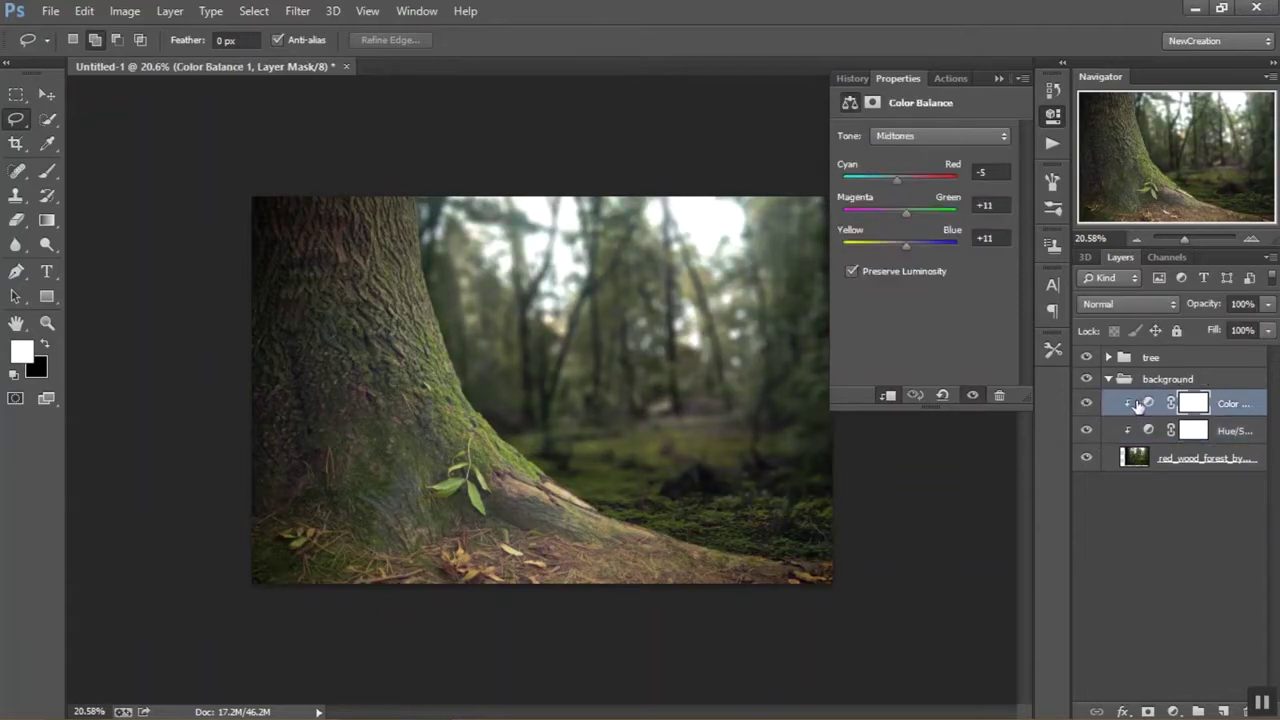
left_click(938, 136)
left_click(906, 186)
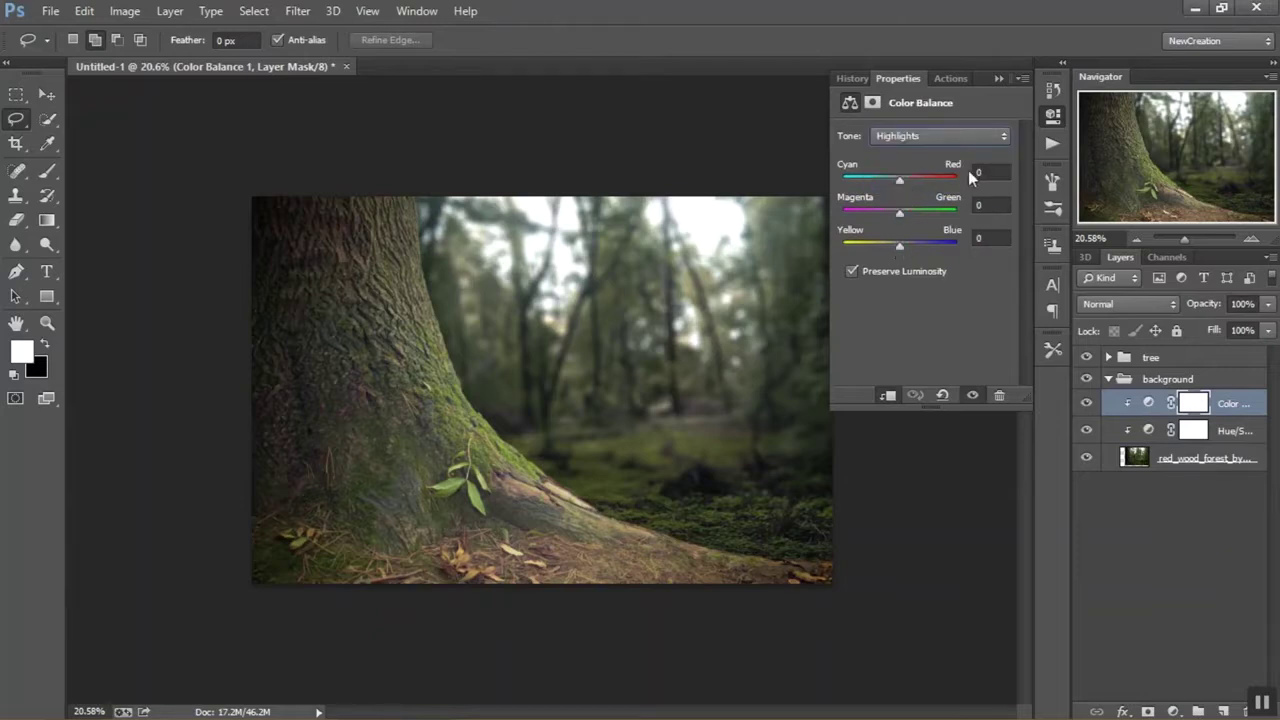
left_click(998, 170)
type("24")
key("Tab")
key("Tab")
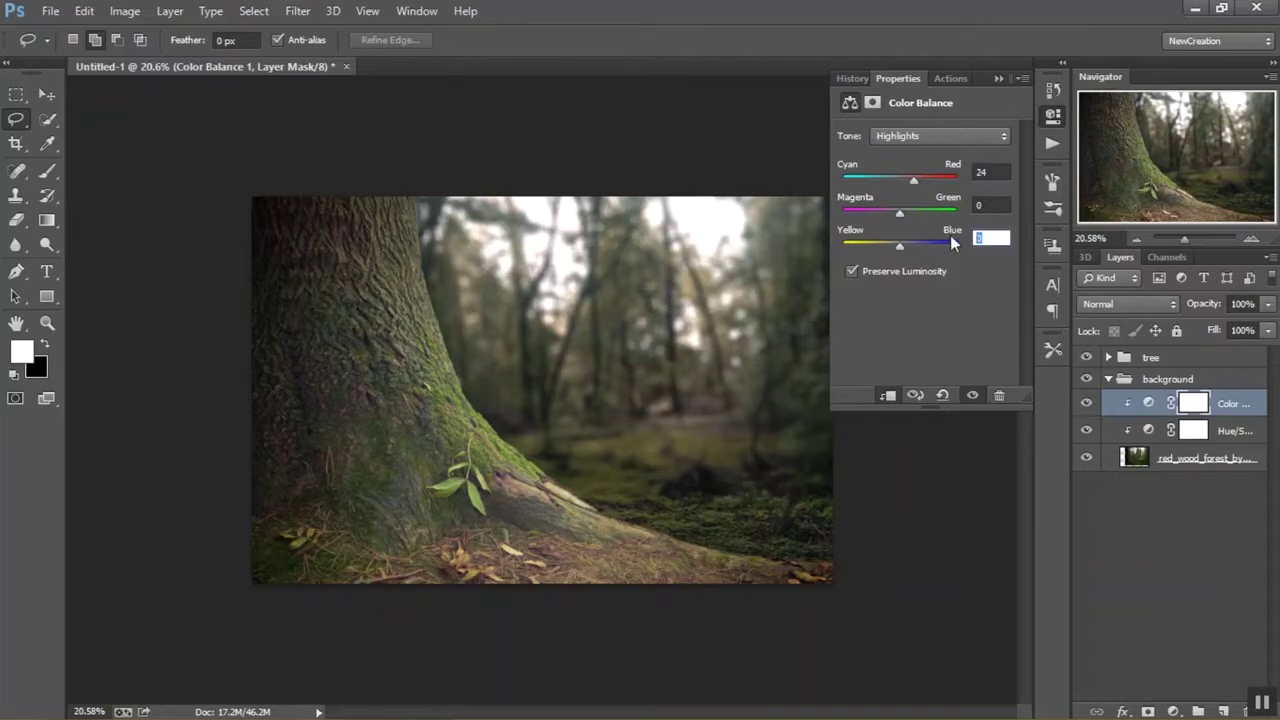
type("0")
key("Return")
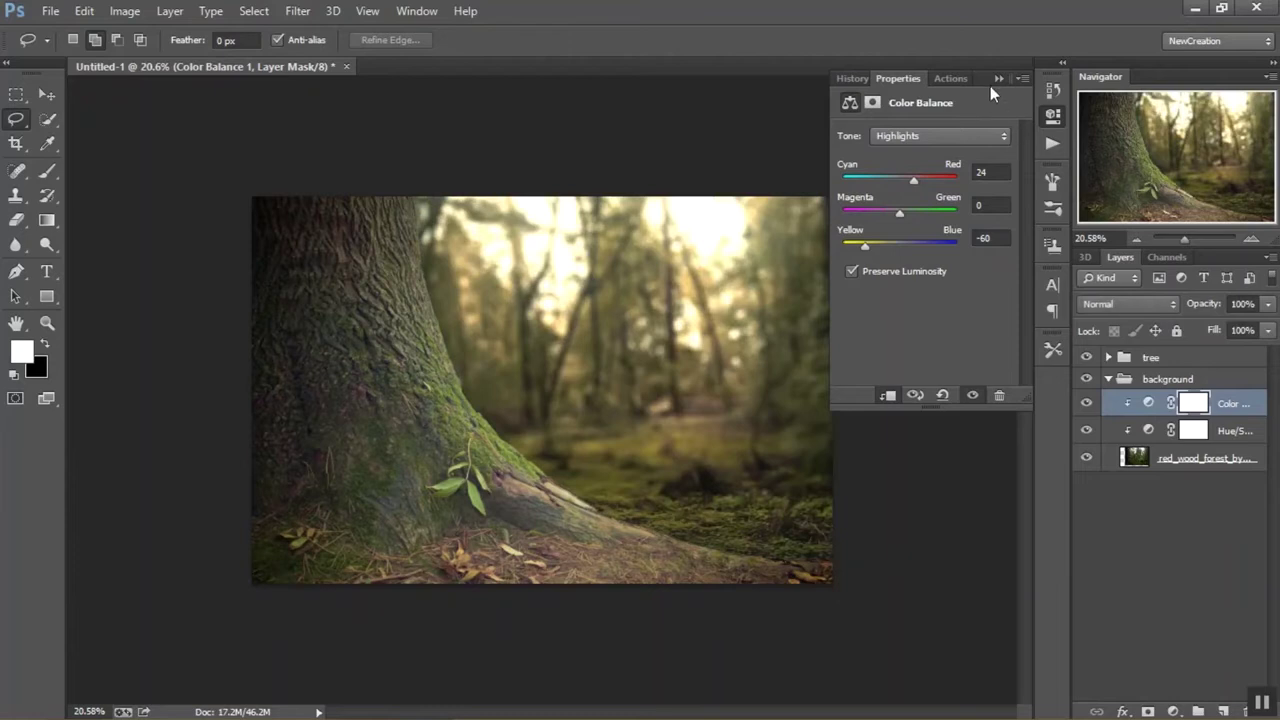
left_click(998, 78)
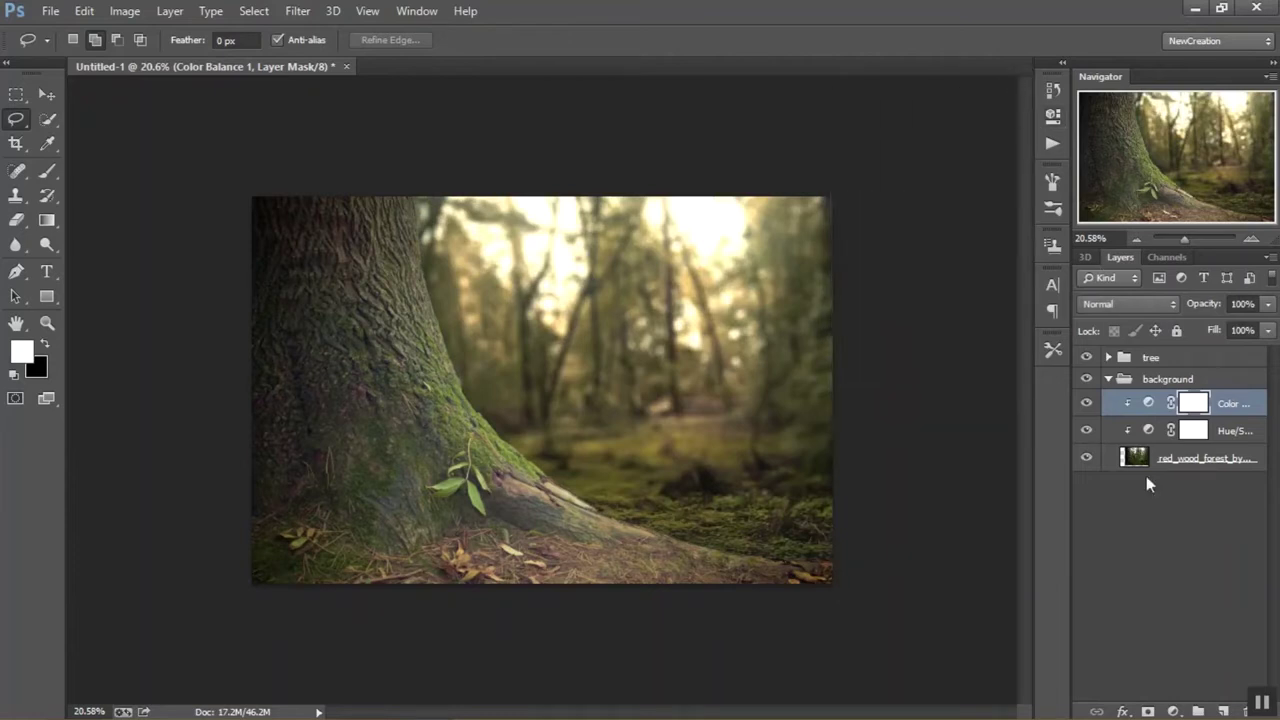
left_click(1223, 710)
Select the Brush tool with a light beige foreground colour
left_click(47, 171)
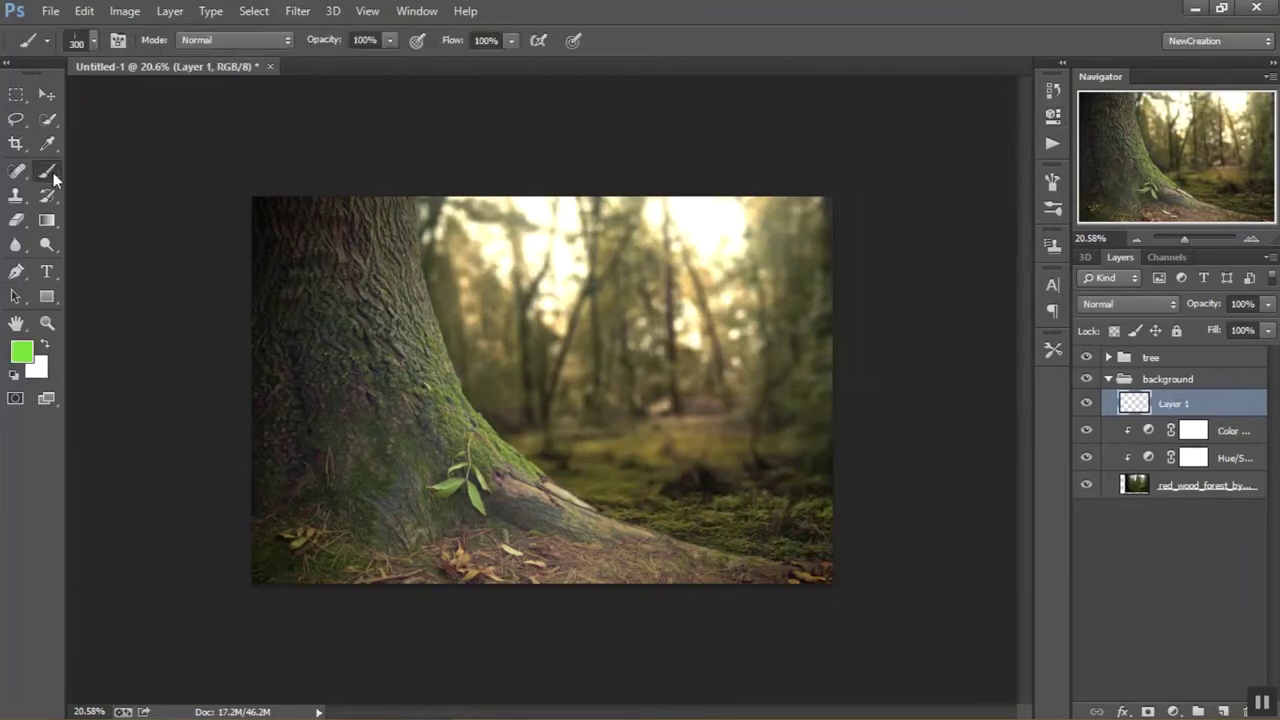
left_click(46, 344)
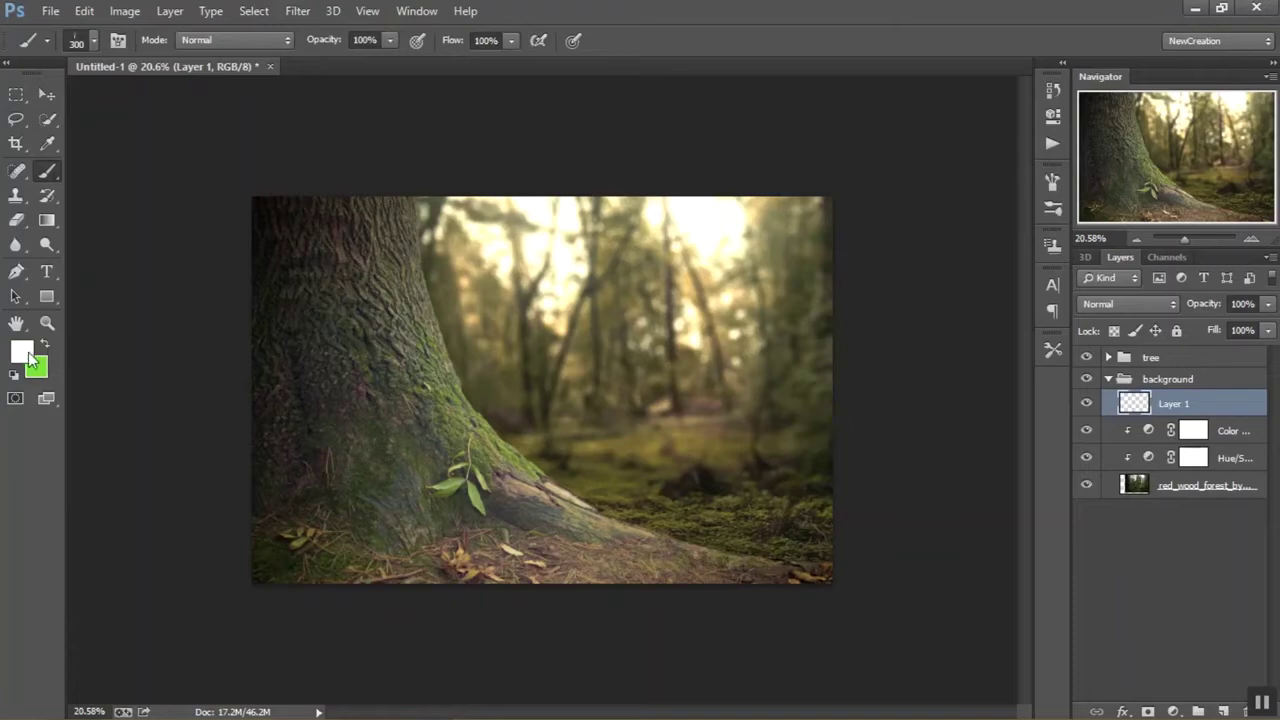
left_click(28, 356)
mouse_move(608, 124)
left_mouse_down()
mouse_move(928, 178)
mouse_move(1005, 178)
left_mouse_up()
left_click(609, 434)
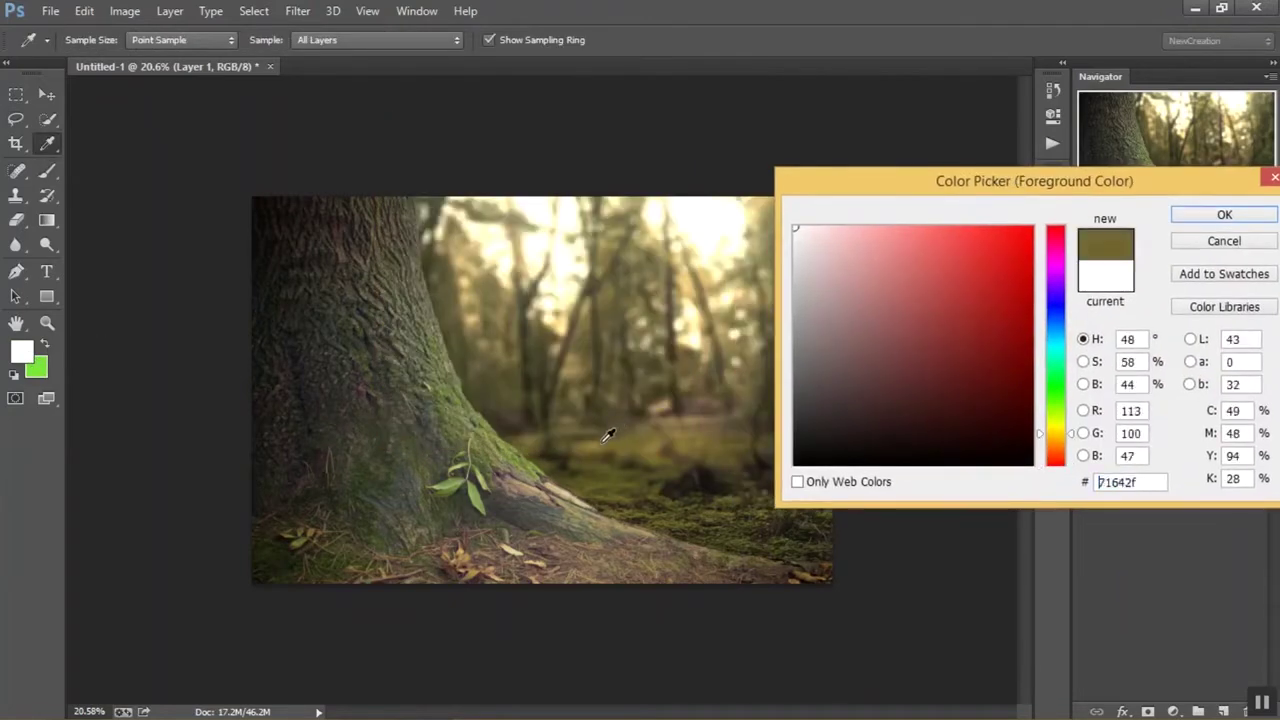
left_click_drag(609, 434, 640, 443)
left_click_drag(890, 260, 840, 265)
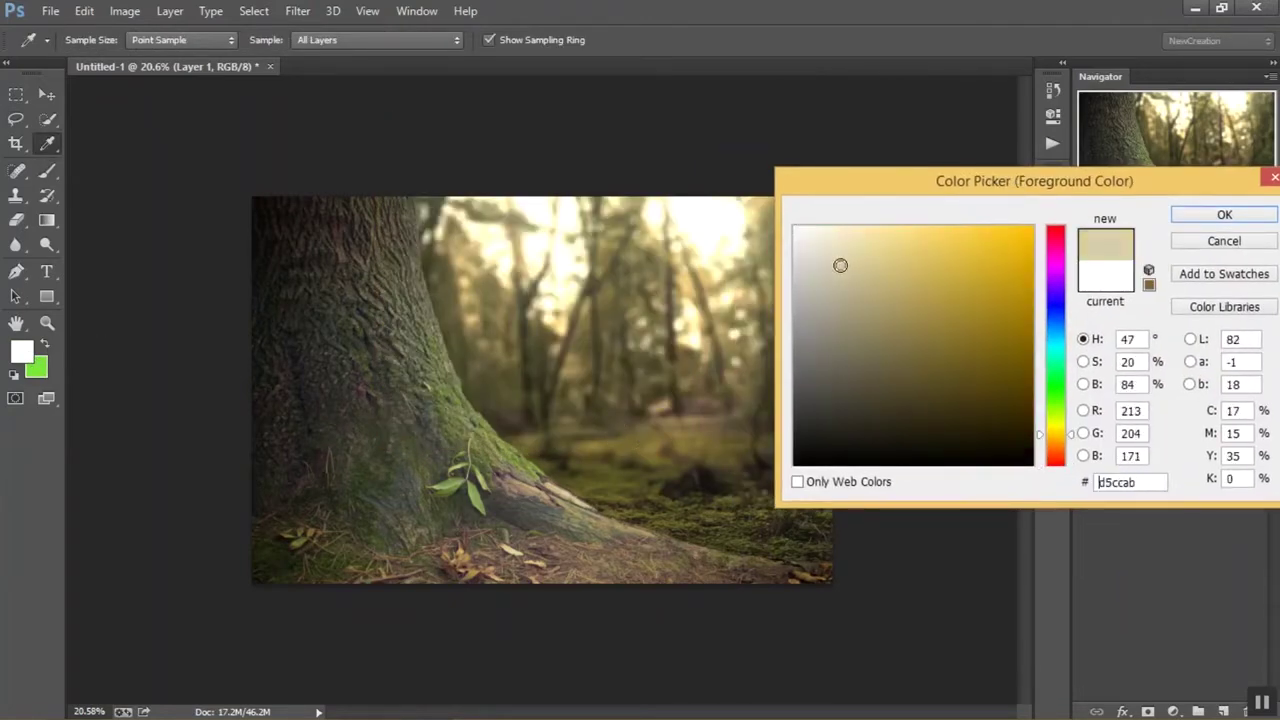
left_click(1224, 214)
Choose the large 800 px brush preset, testing and undoing a dab
key("b")
right_click(606, 308)
scroll(799, 486, "down", 3)
left_click(692, 458)
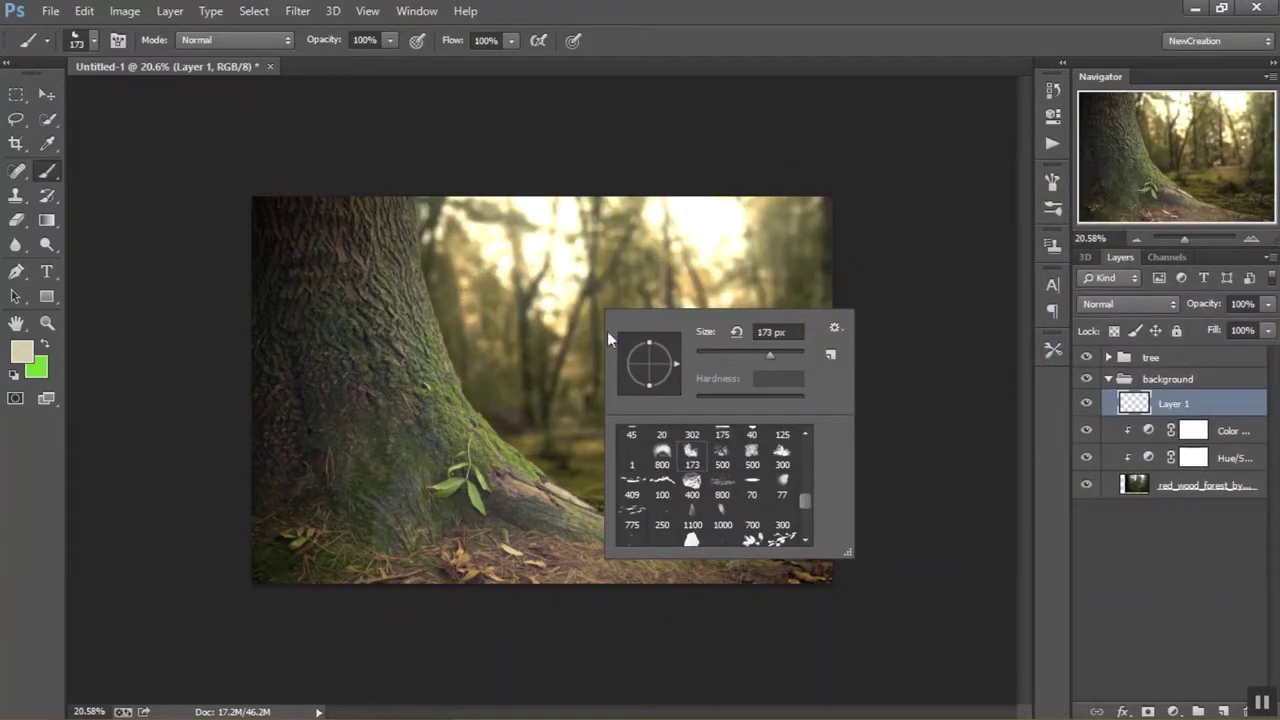
left_click(662, 456)
left_click(565, 262)
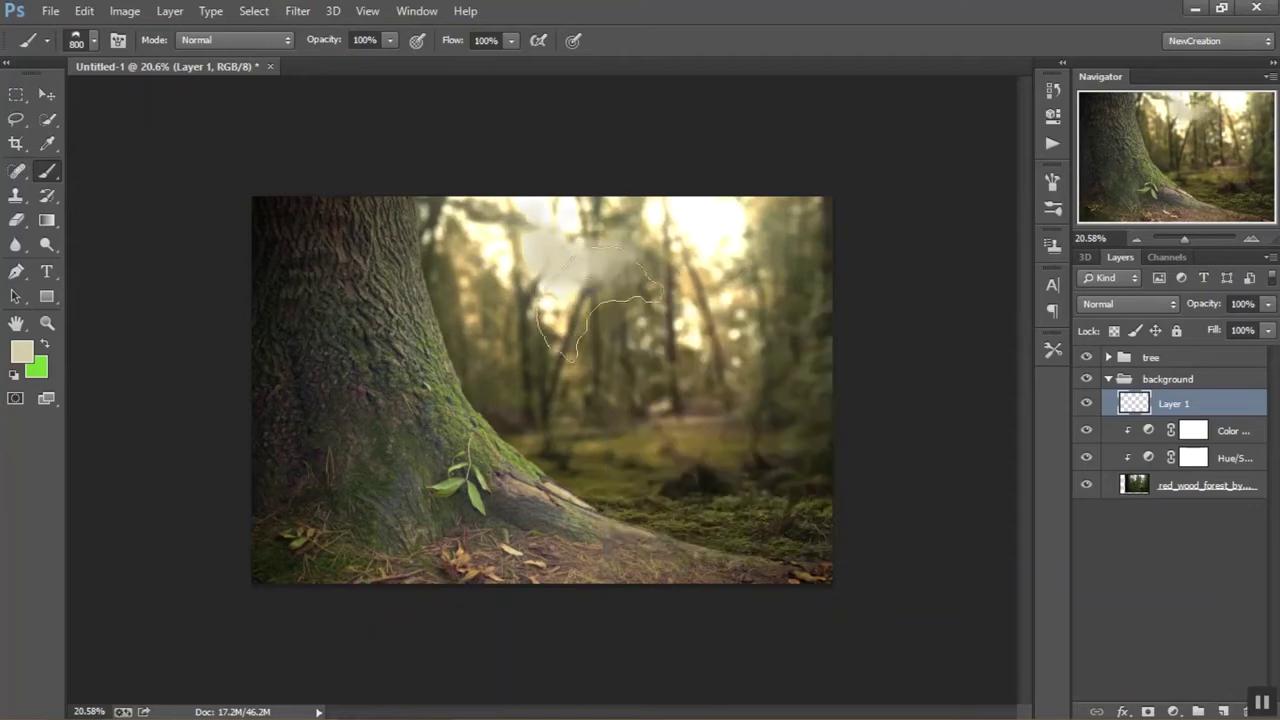
key("ctrl+z")
Adjust the beige to a cream tone and set brush opacity to 20%
left_click(21, 351)
left_click_drag(814, 250, 815, 236)
left_click(823, 244)
left_click(1233, 218)
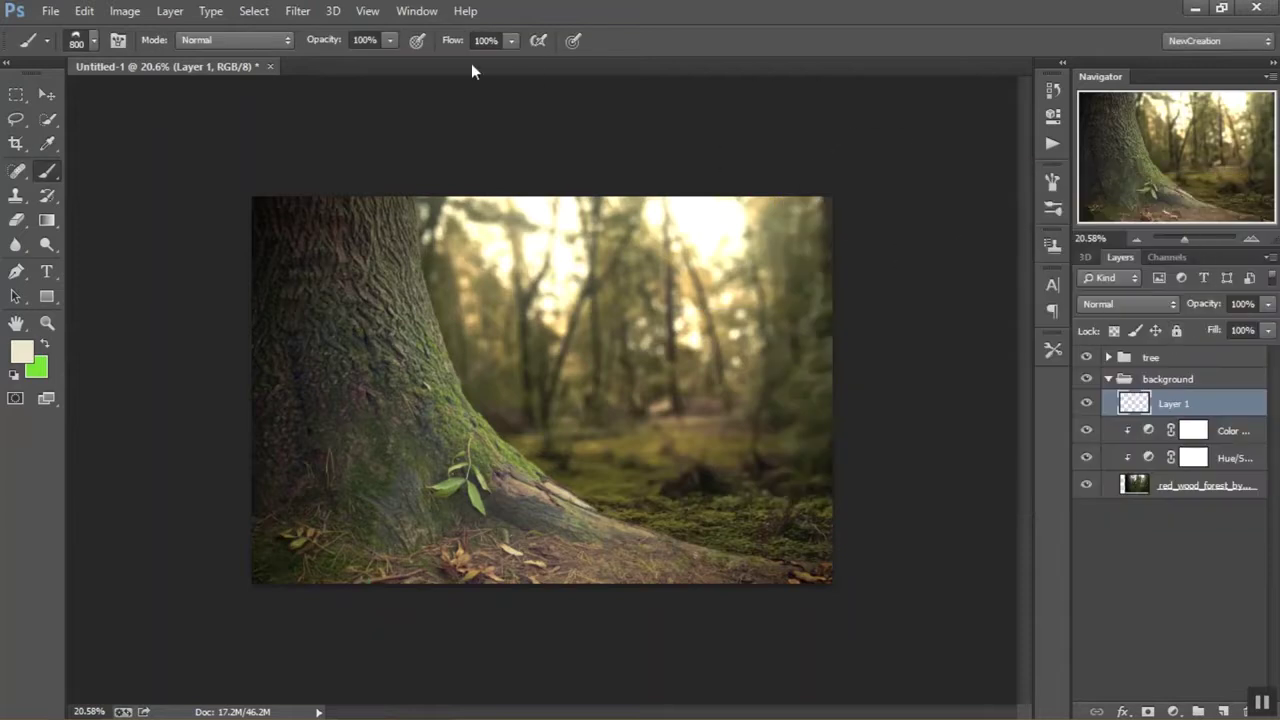
left_click(360, 39)
type("20")
key("Return")
Enable Shape Dynamics and Scattering on the cloud brush and raise the scatter amount
left_click(481, 41)
type("60")
left_click(1049, 187)
left_click(735, 256)
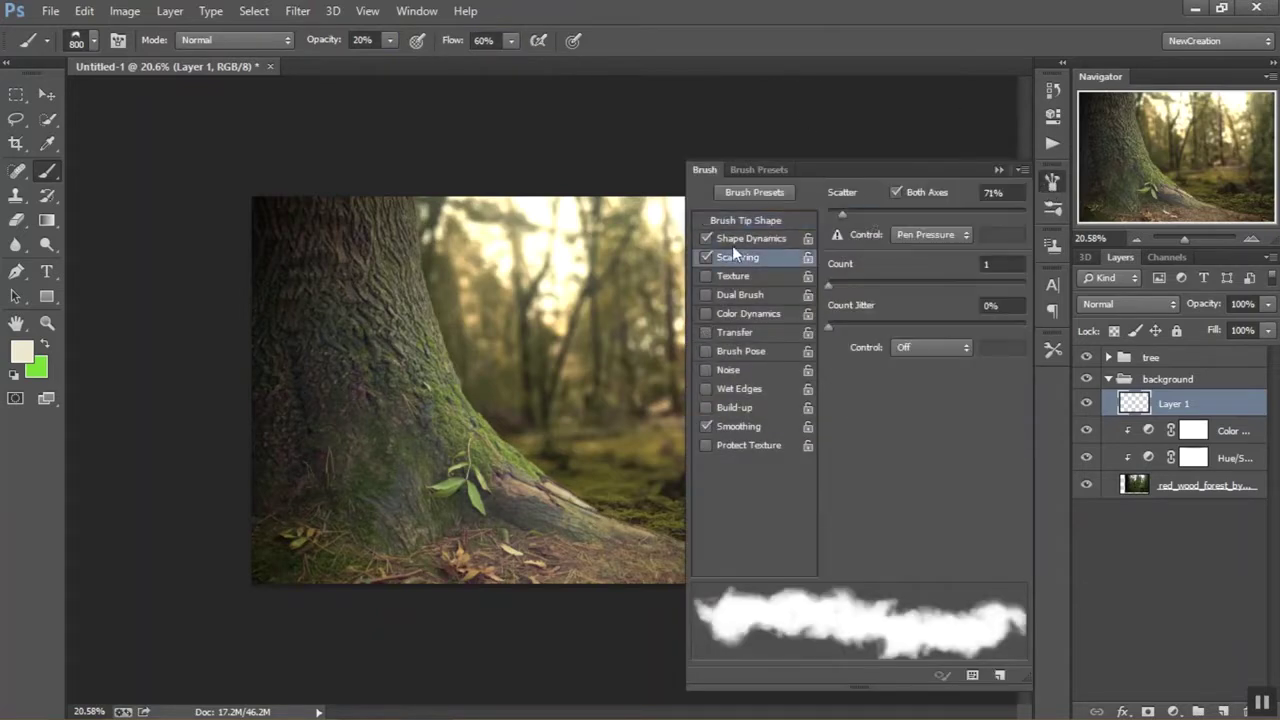
left_click(707, 257)
left_click(750, 238)
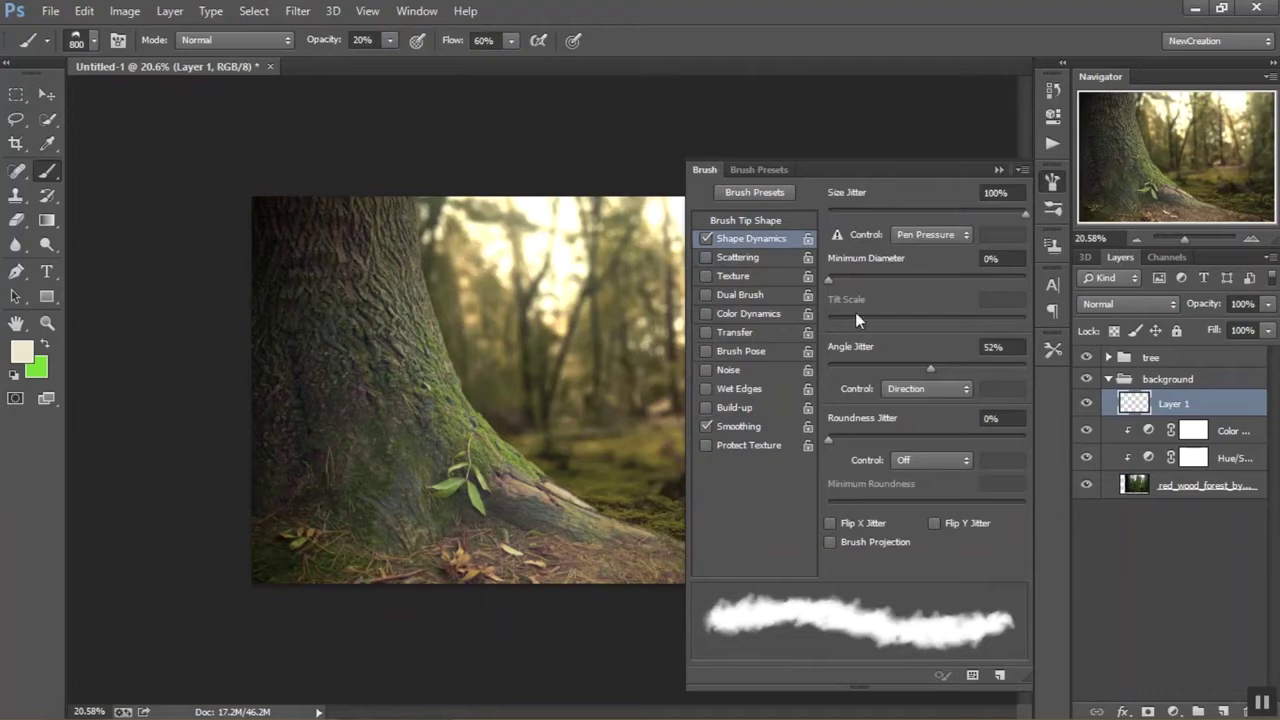
left_click(707, 257)
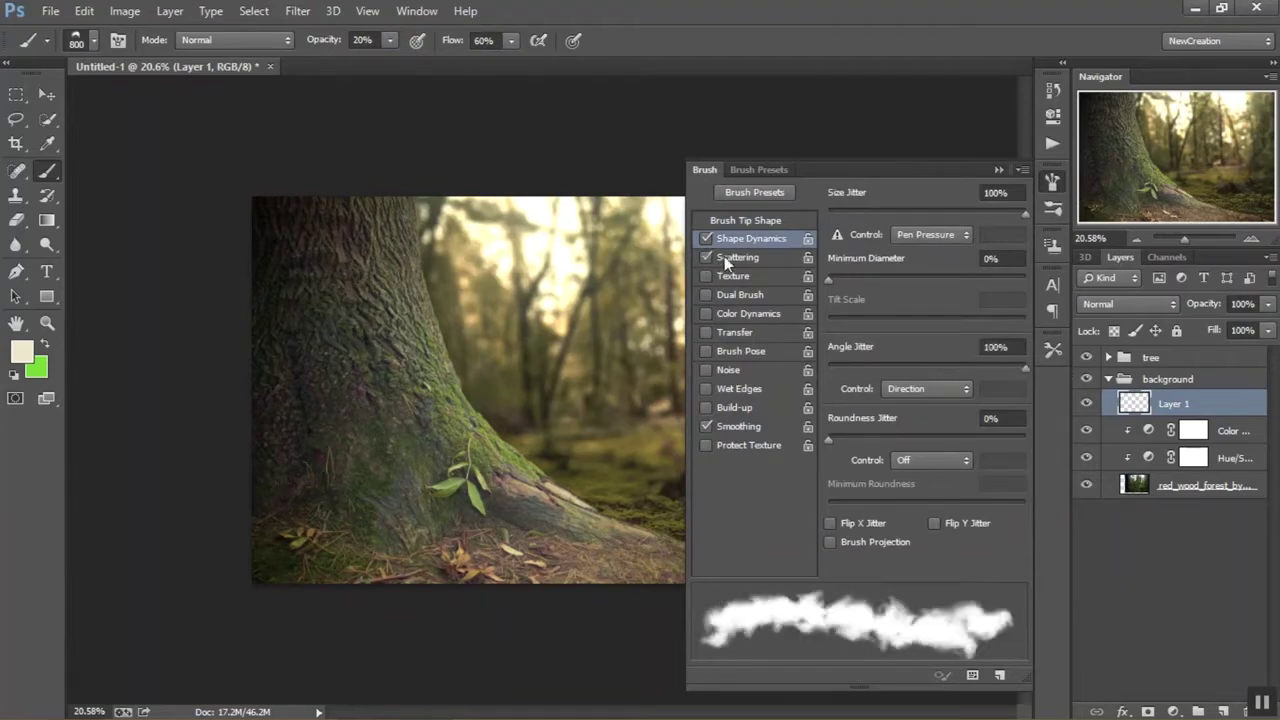
mouse_move(864, 211)
left_mouse_down()
mouse_move(955, 213)
mouse_move(854, 213)
left_mouse_up()
Set the cloud brush spacing to 37% and scatter to 138%, then close the Brush panel
left_click(785, 221)
left_click_drag(840, 521, 864, 521)
left_click(740, 257)
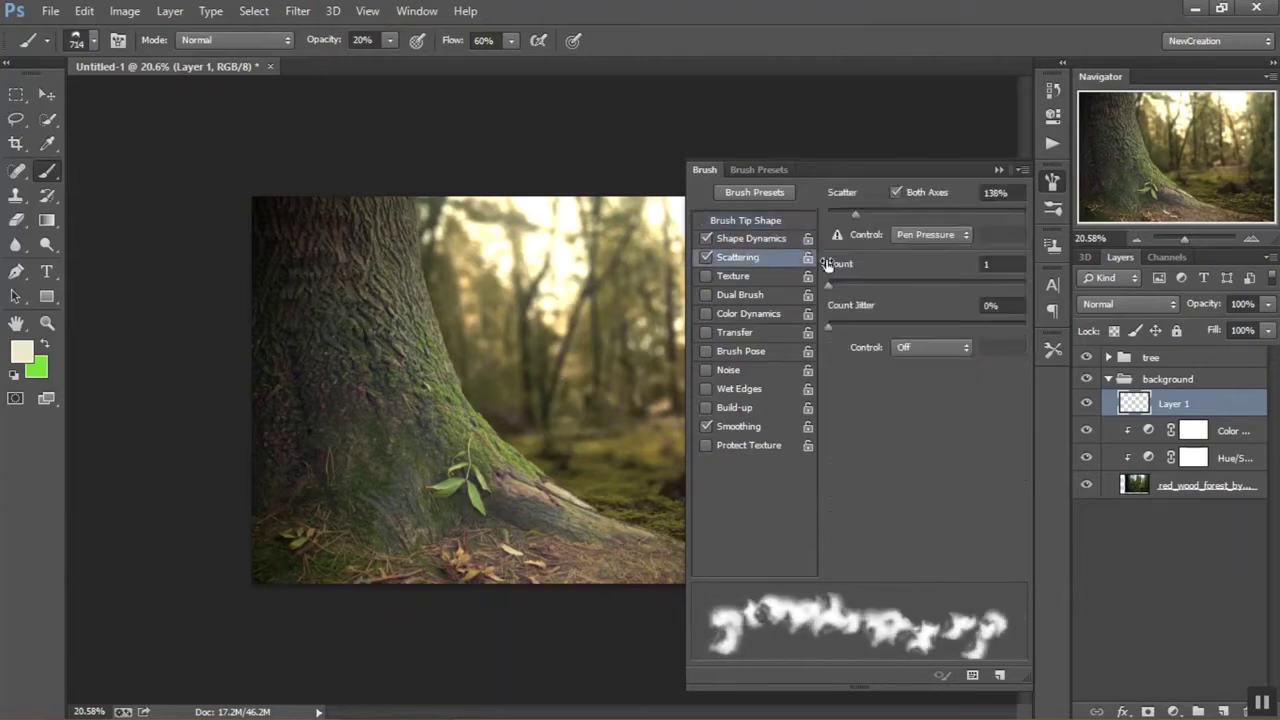
left_click_drag(845, 215, 834, 216)
left_click(706, 257)
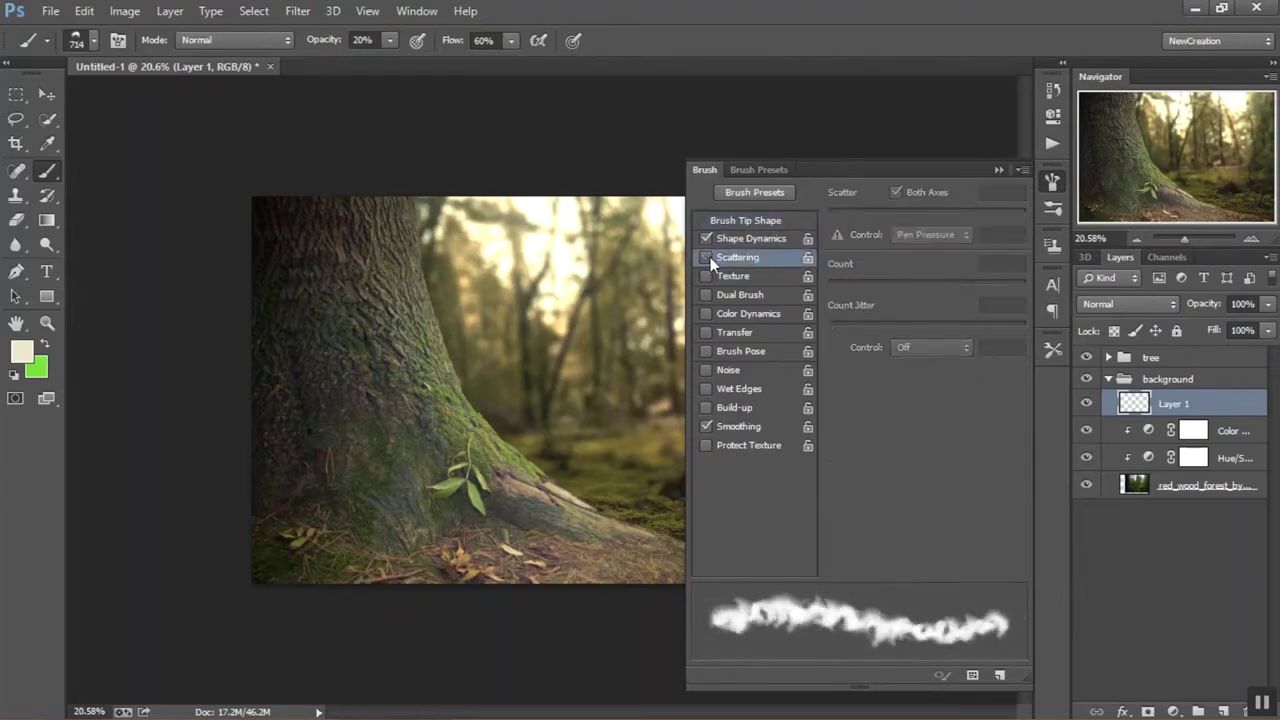
left_click(756, 232)
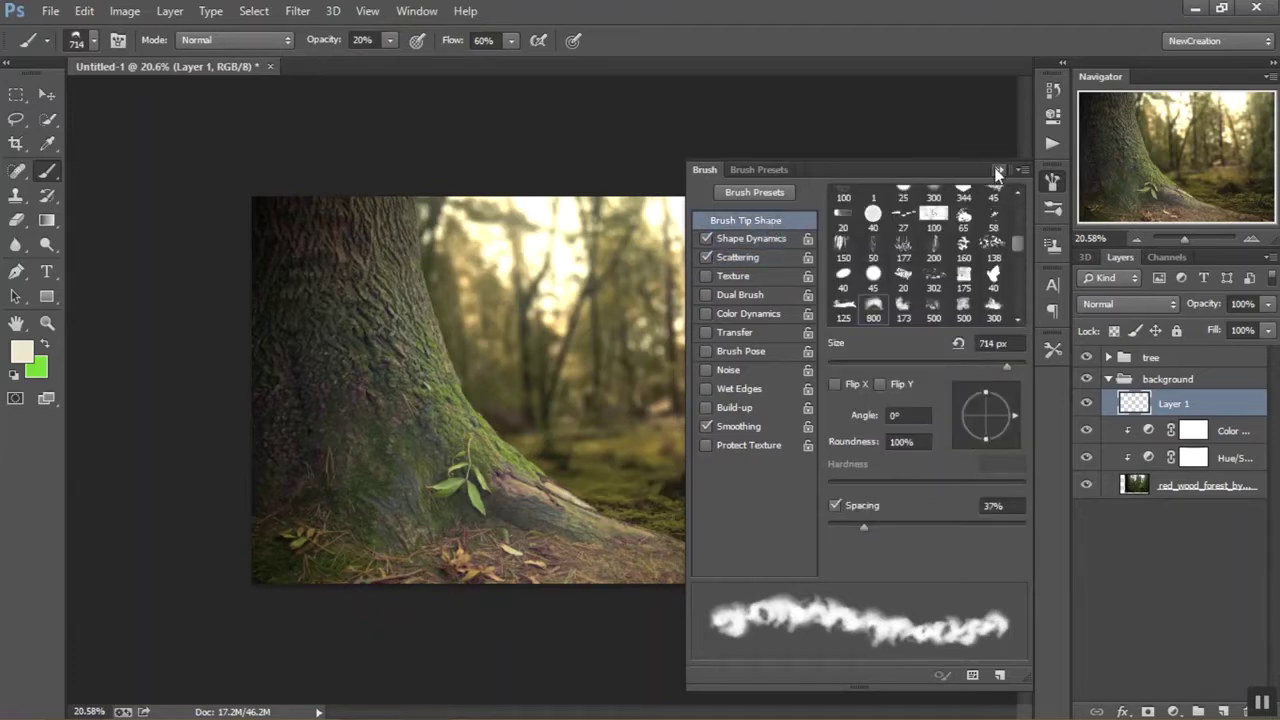
left_click(996, 171)
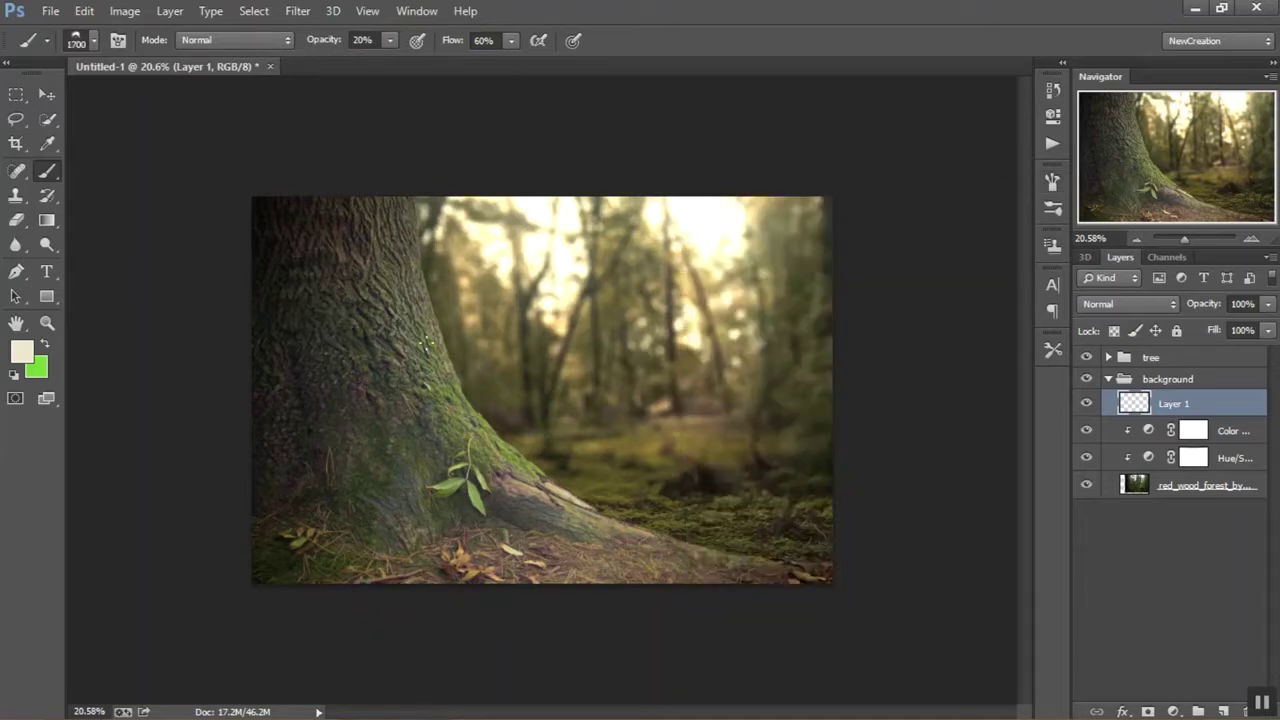
Paint soft fog across the forest on Layer 1 and lower its opacity to 60%
left_click_drag(385, 330, 891, 397)
key("bracketleft")
key("bracketleft")
key("bracketleft")
mouse_move(800, 414)
left_mouse_down()
mouse_move(943, 400)
mouse_move(343, 380)
left_mouse_up()
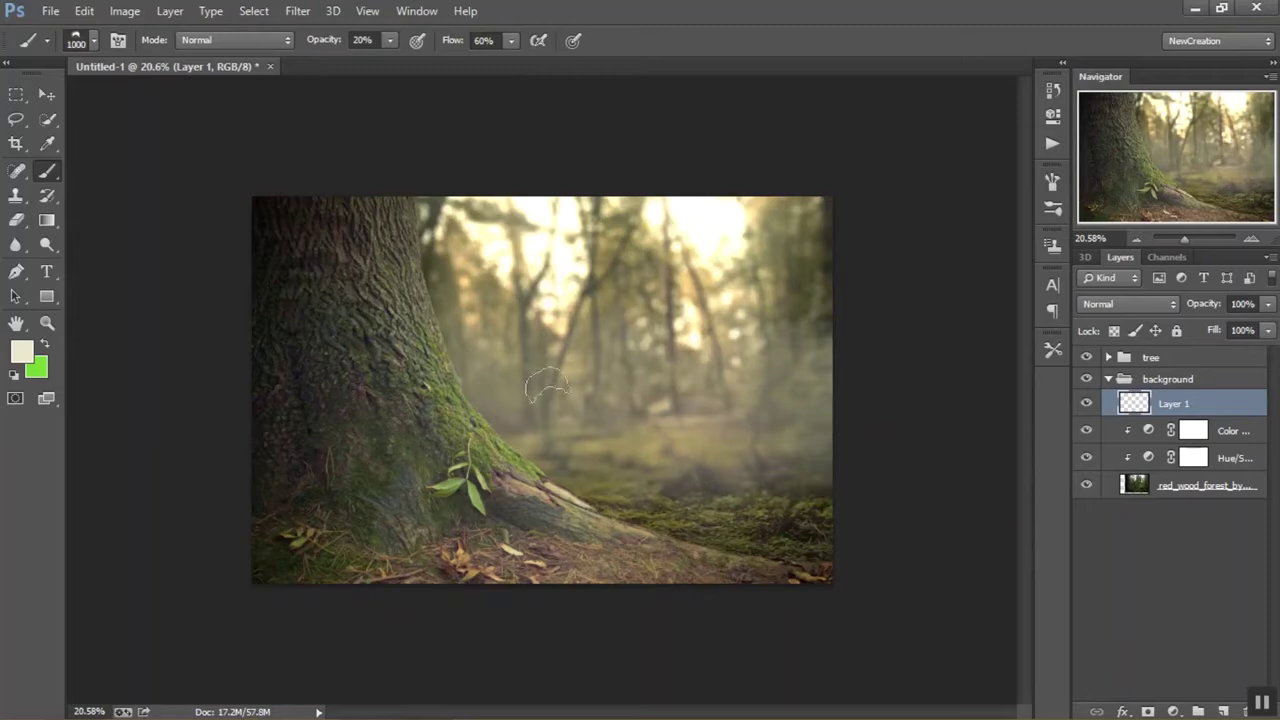
key("bracketleft")
key("bracketleft")
key("bracketleft")
left_click(1240, 303)
type("60")
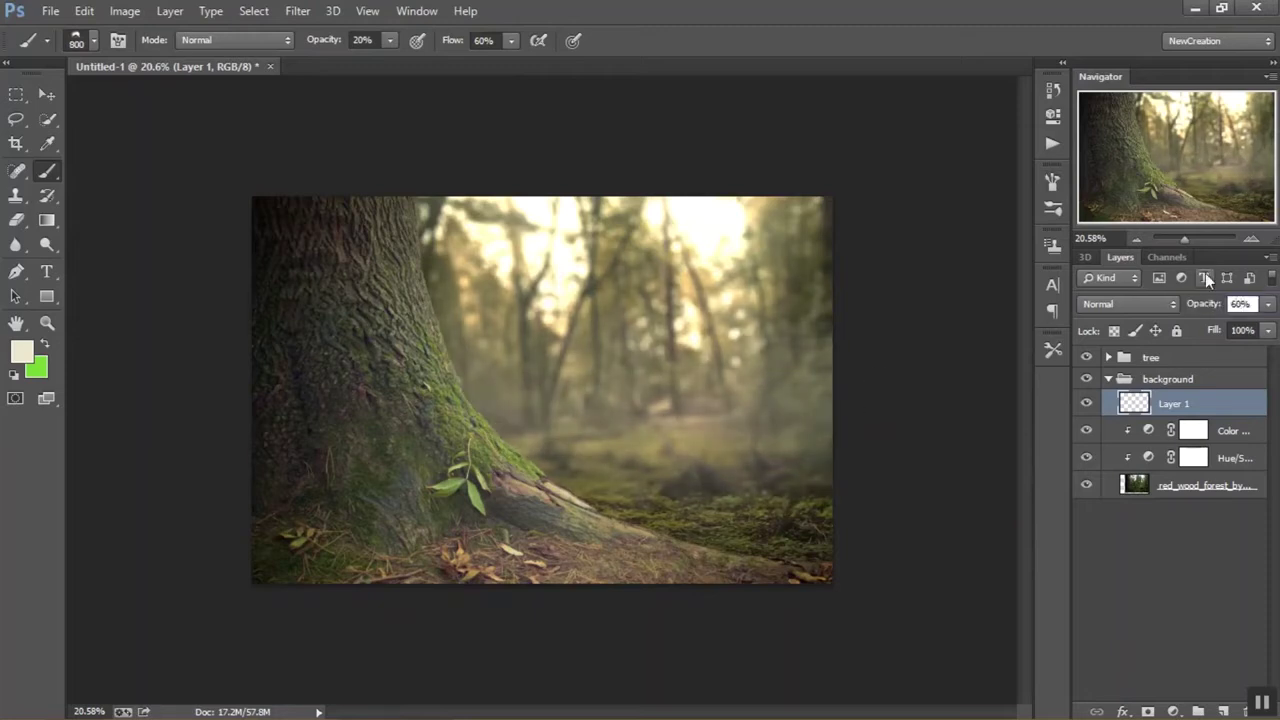
On a new Layer 2, paint more fog with a 600 px brush in tan
left_click(1223, 711)
key("bracketleft")
key("bracketleft")
left_click_drag(780, 420, 505, 350)
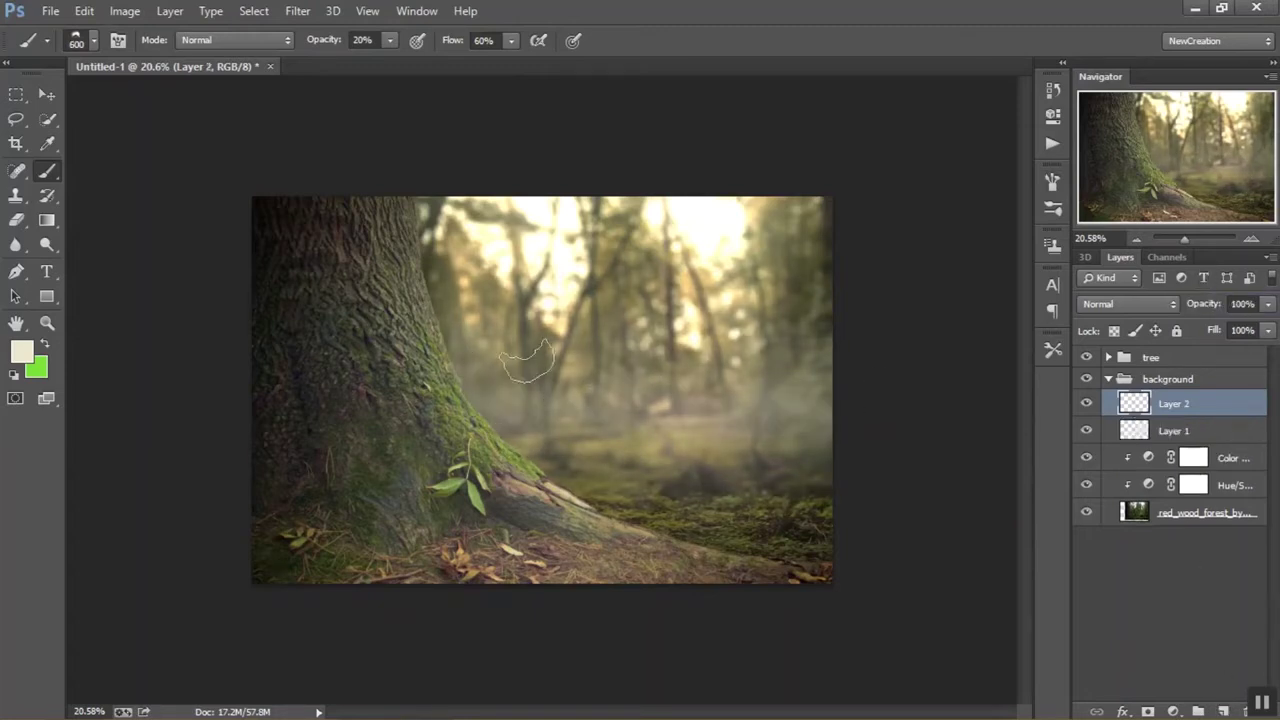
left_click(21, 351)
left_click(906, 300)
key("Return")
left_click_drag(790, 476, 729, 408)
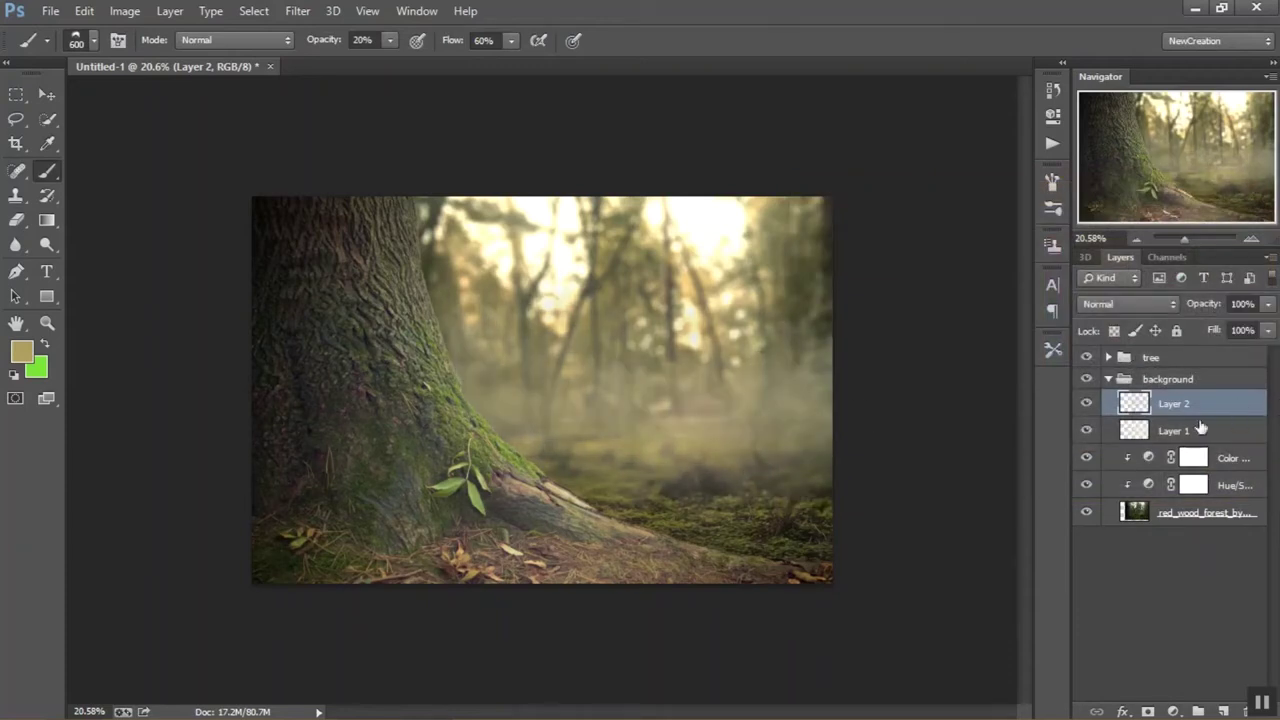
Group both fog layers as 'fog' and set the group opacity to 90%
left_click(1230, 430, "shift")
key("ctrl+g")
double_click(1162, 400)
type("fog")
key("Return")
left_click(1240, 304)
type("90")
key("Return")
Put a new Layer 3 into its own group named 'sunlight'
left_click(1222, 711)
key("ctrl+g")
double_click(1165, 400)
type("sunlight")
key("Return")
left_click(1188, 425)
Set the foreground colour to an orange-brown for the sunlight
key("i")
left_click(21, 351)
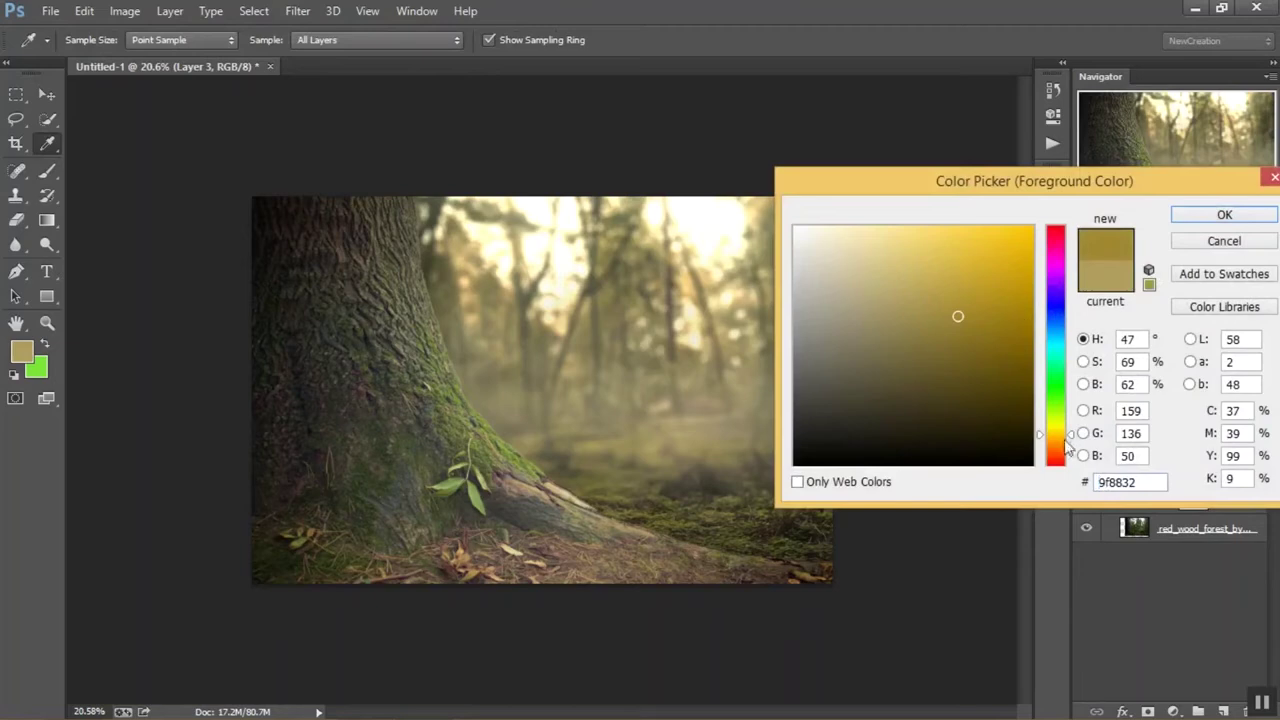
left_click(1066, 447)
left_click(983, 297)
left_click(1224, 214)
Choose a soft round brush tip at full opacity
key("b")
right_click(466, 266)
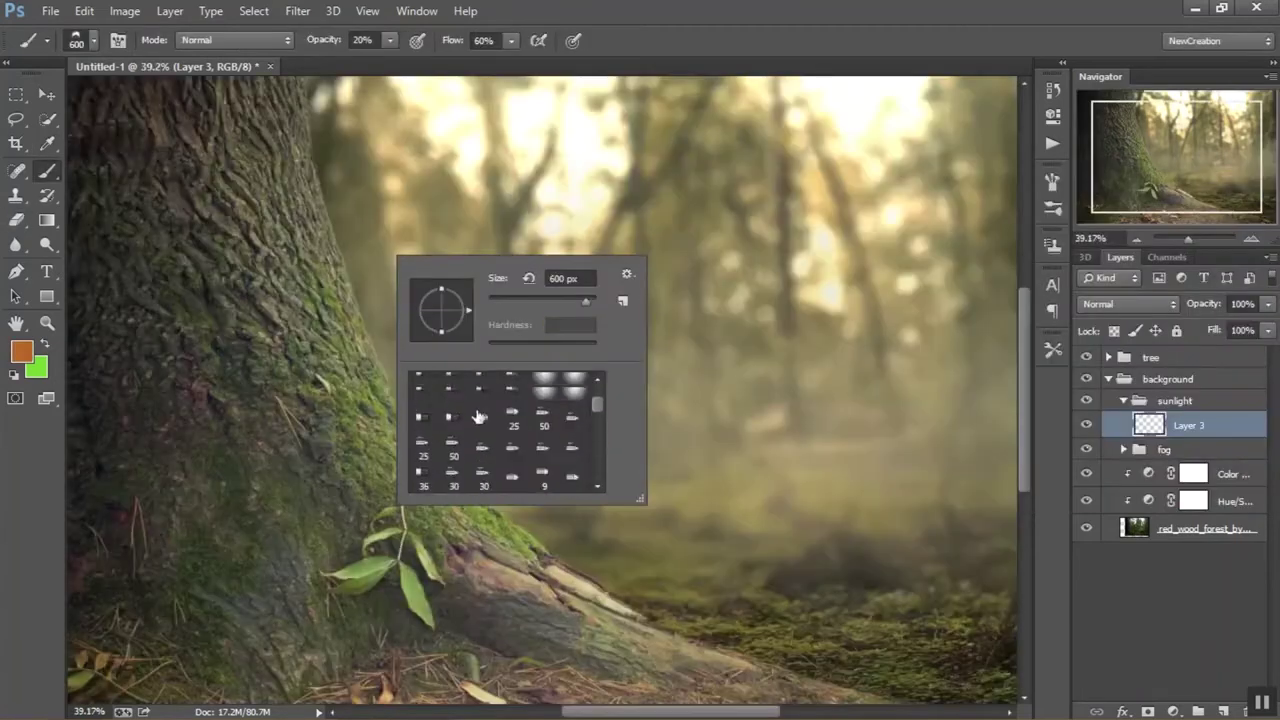
scroll(478, 416, "up", 5)
left_click(514, 380)
scroll(714, 229, "down", 3)
key("Return")
key("0")
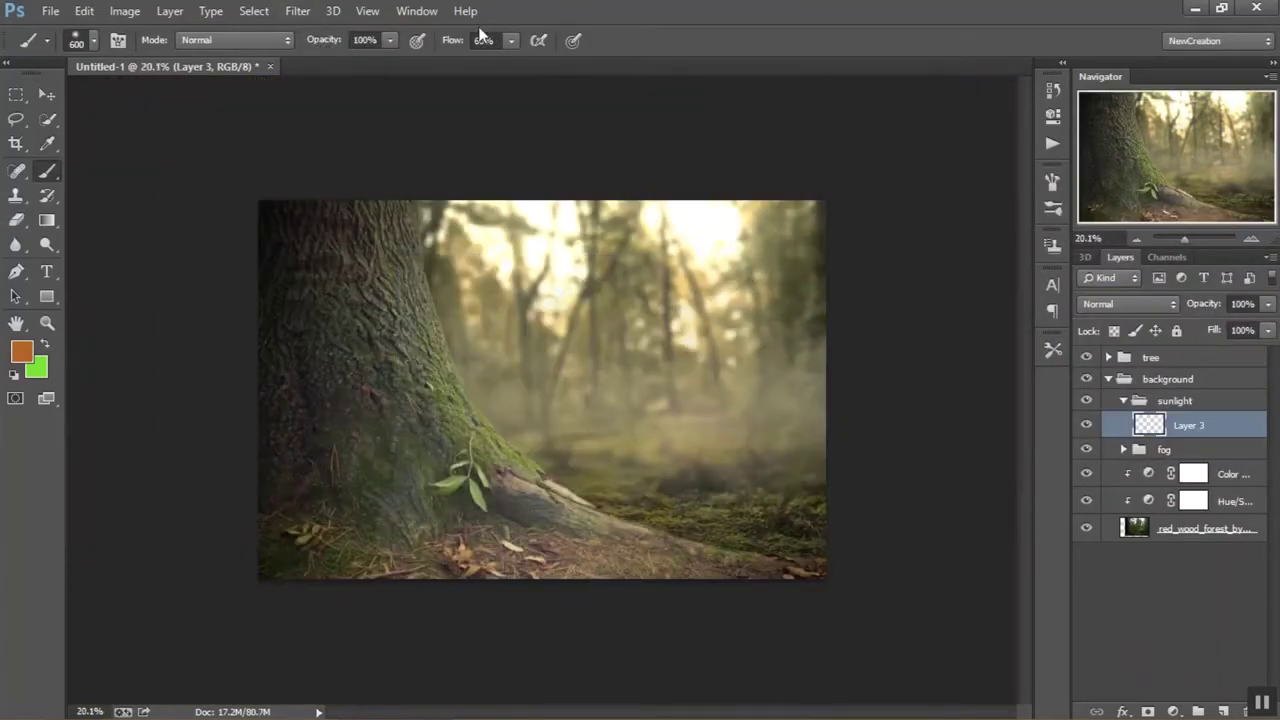
Paint a 1700 px orange glow in the upper right and set Layer 3 to Screen
left_click(1055, 183)
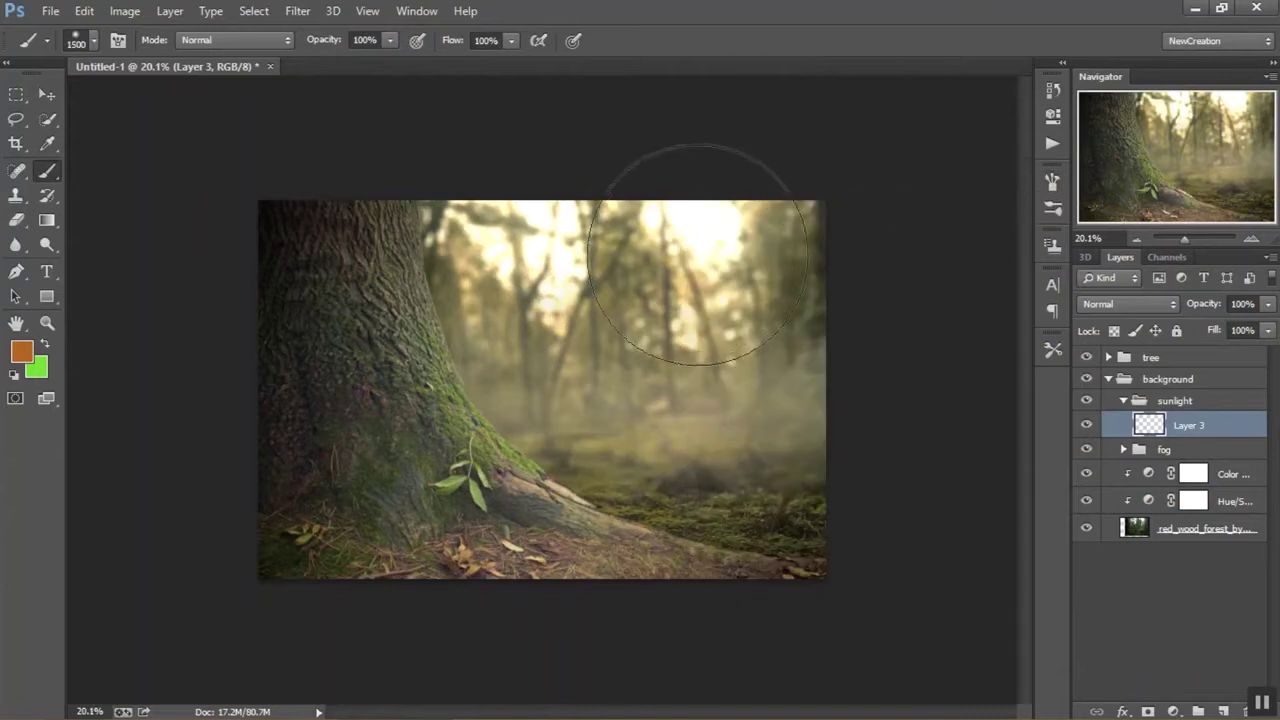
left_click(688, 245)
left_click(1130, 303)
left_click(1100, 157)
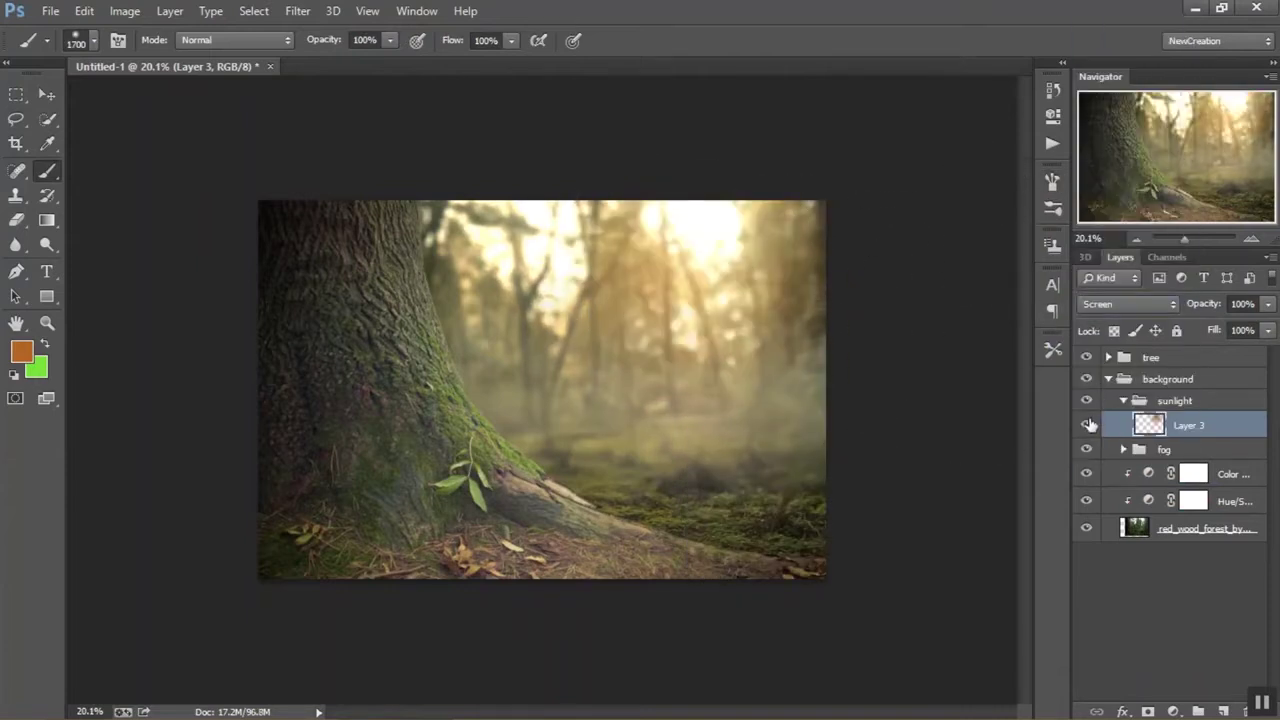
On a new Layer 4, paint another orange glow in Color Dodge at 60% fill
left_click(1224, 710)
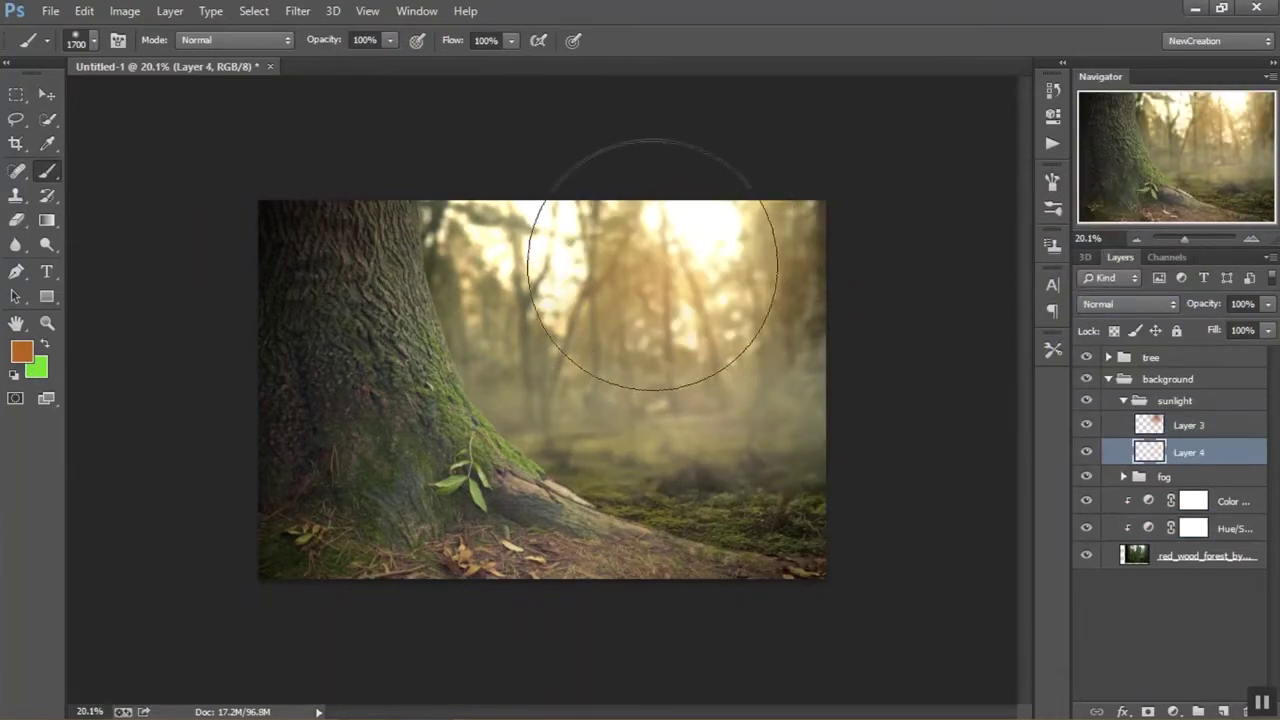
left_click(690, 250)
left_click(1128, 303)
left_click(1104, 173)
key("Tab")
key("Tab")
type("60")
key("Return")
Compare the glow by toggling Layer 4, lower its fill to 20%, and collapse the sunlight group
left_click(1086, 452)
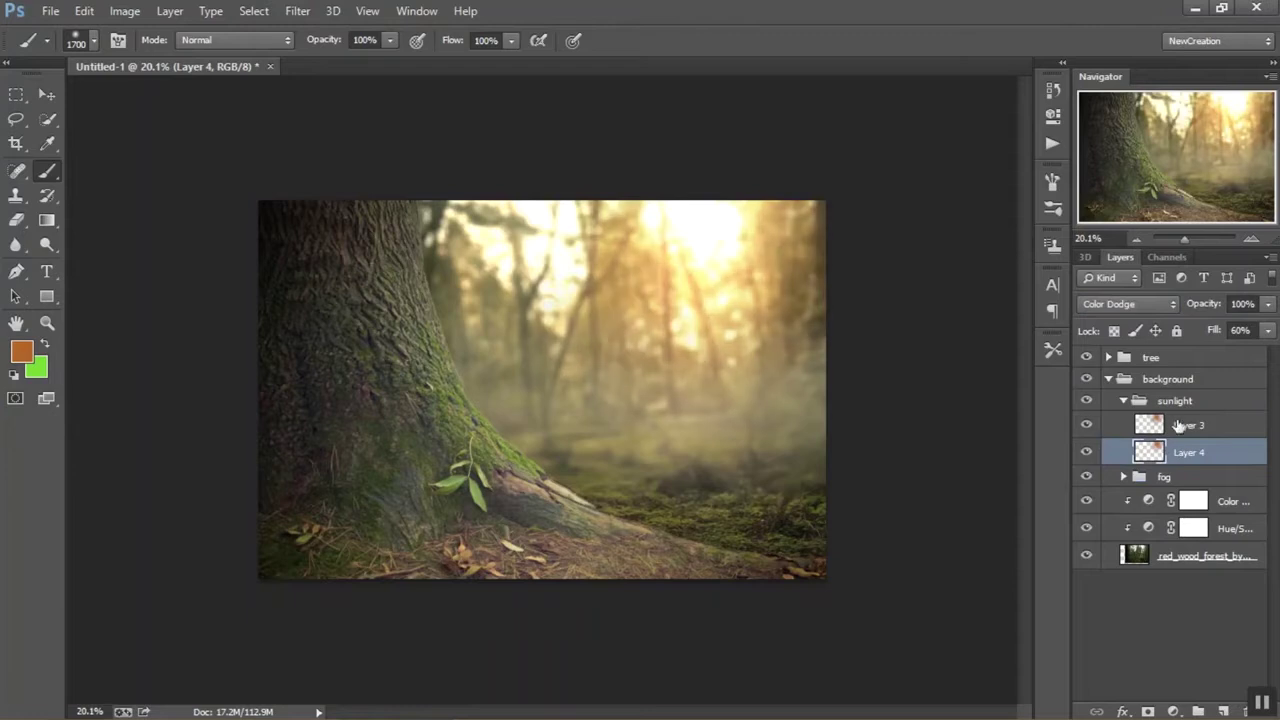
left_click(1189, 425)
key("v")
left_click(1123, 400)
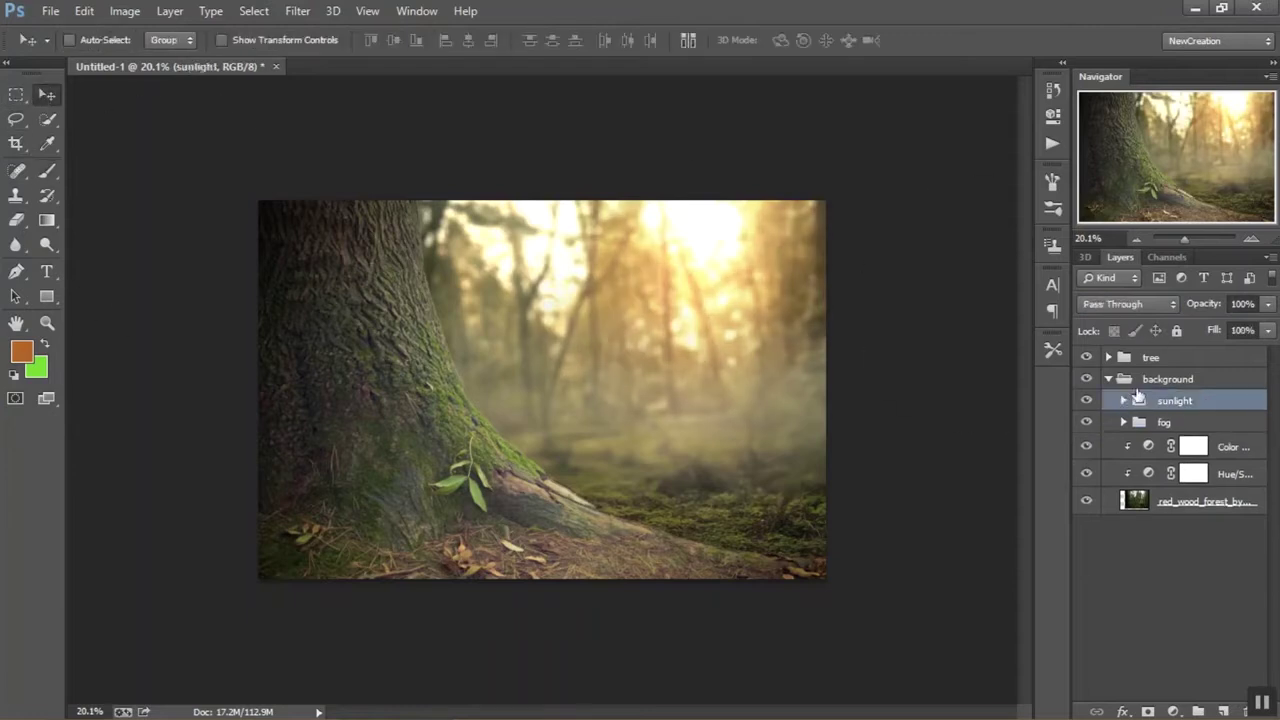
left_click(1123, 400)
left_click(1086, 452)
left_click(1189, 452)
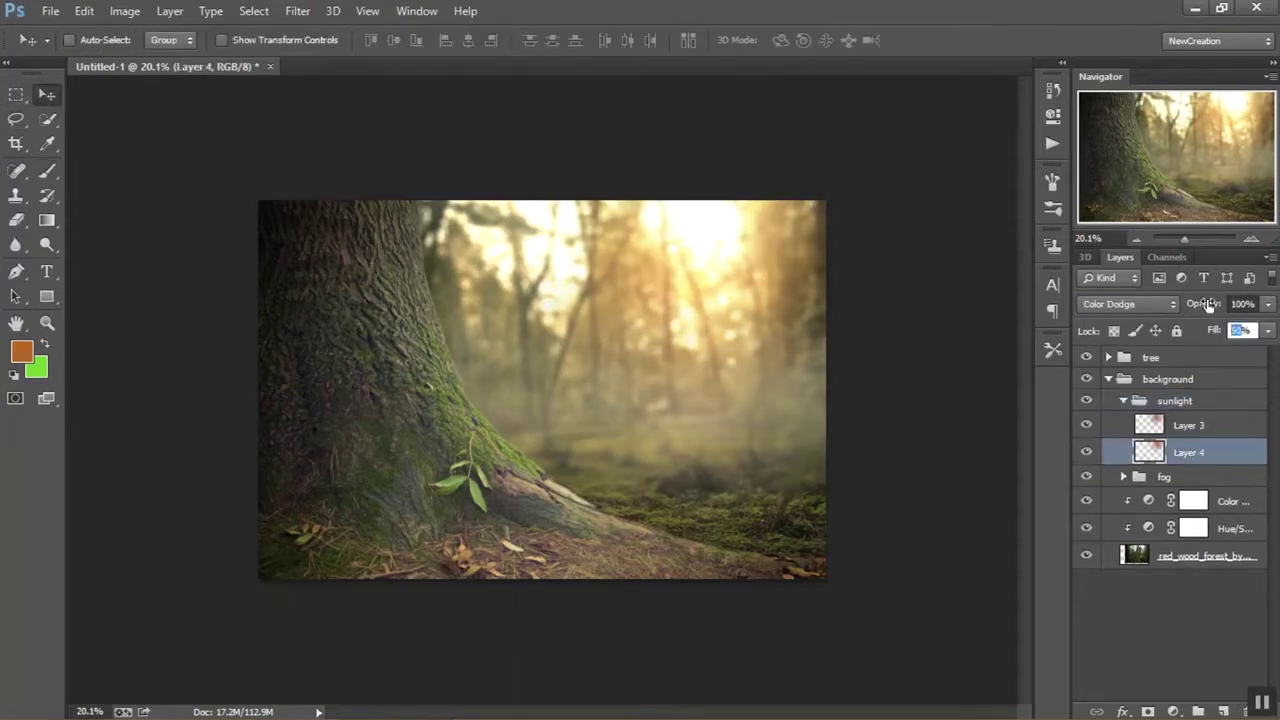
type("25")
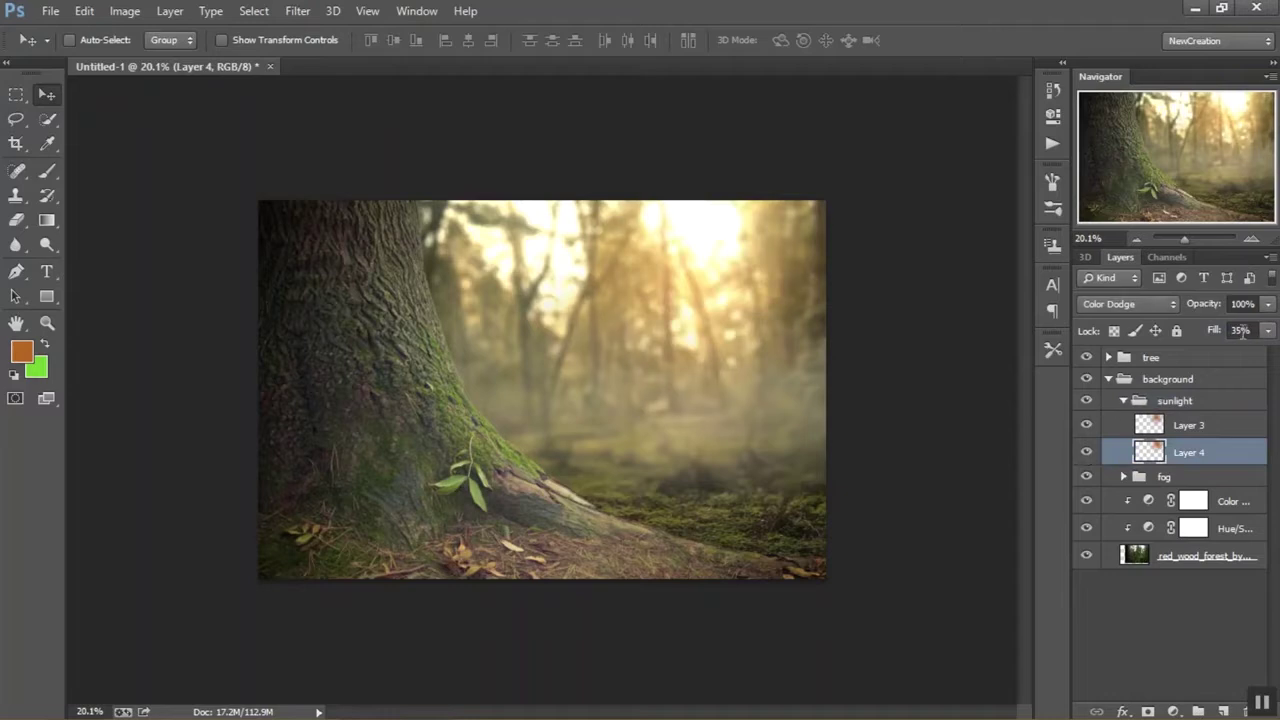
key("Return")
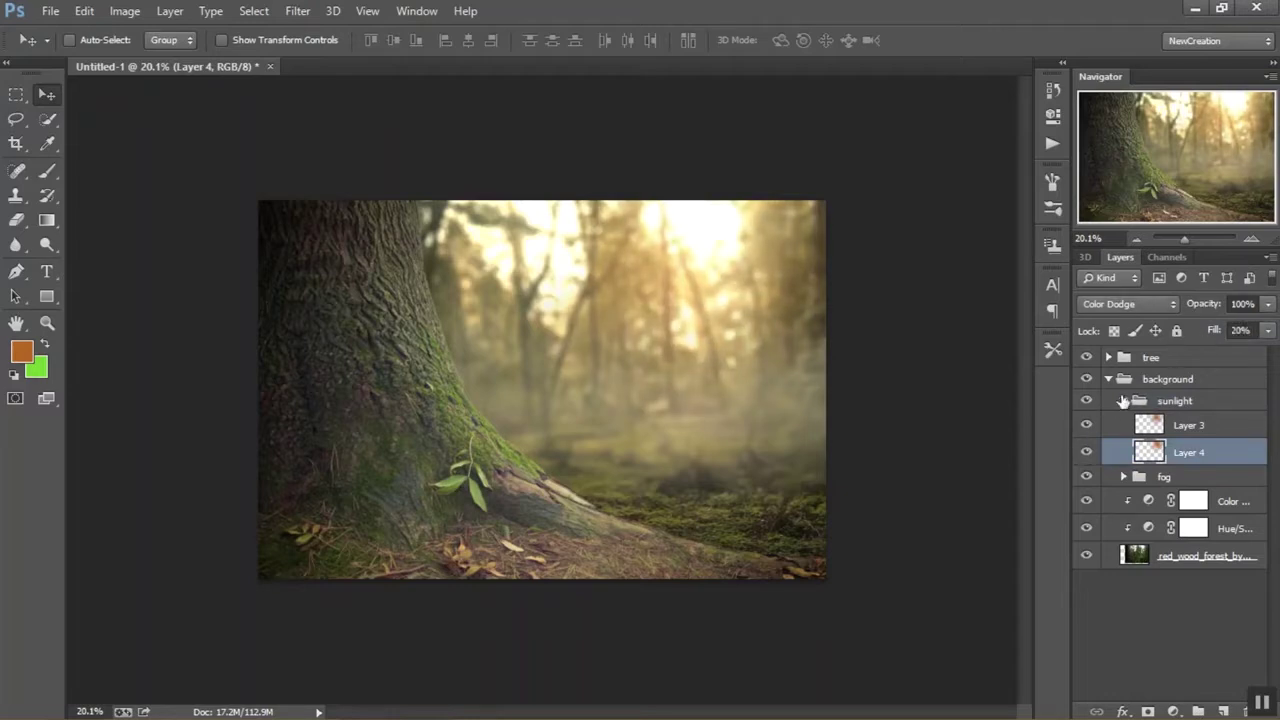
left_click(1123, 400)
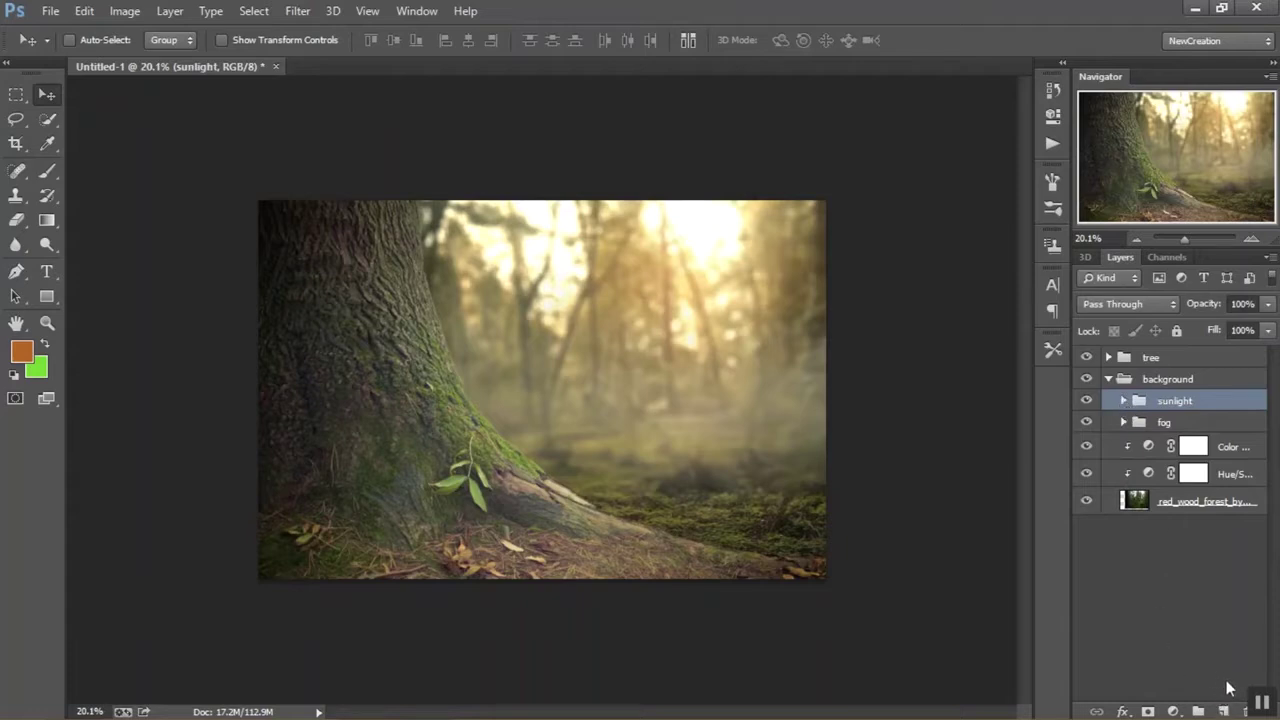
left_click(1223, 711)
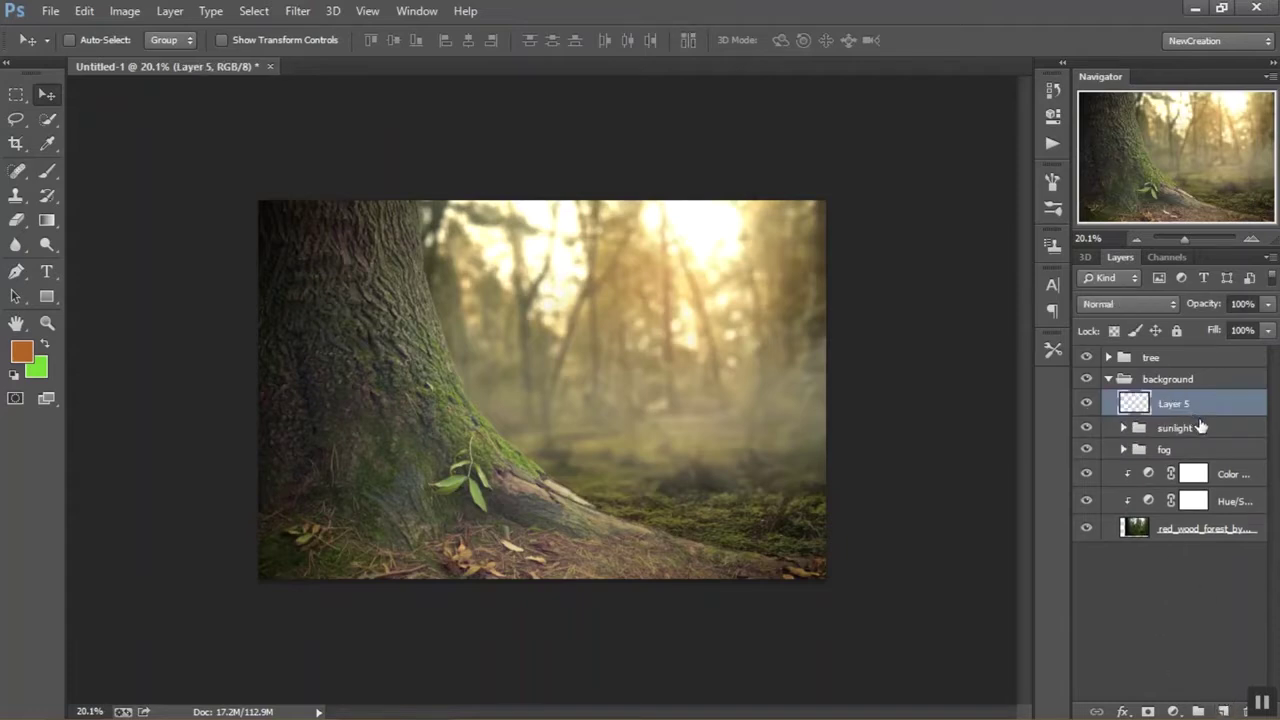
Group Layer 5 as 'Dust Particles' and reset colours to black and white
key("ctrl+g")
double_click(1178, 402)
type("Dust")
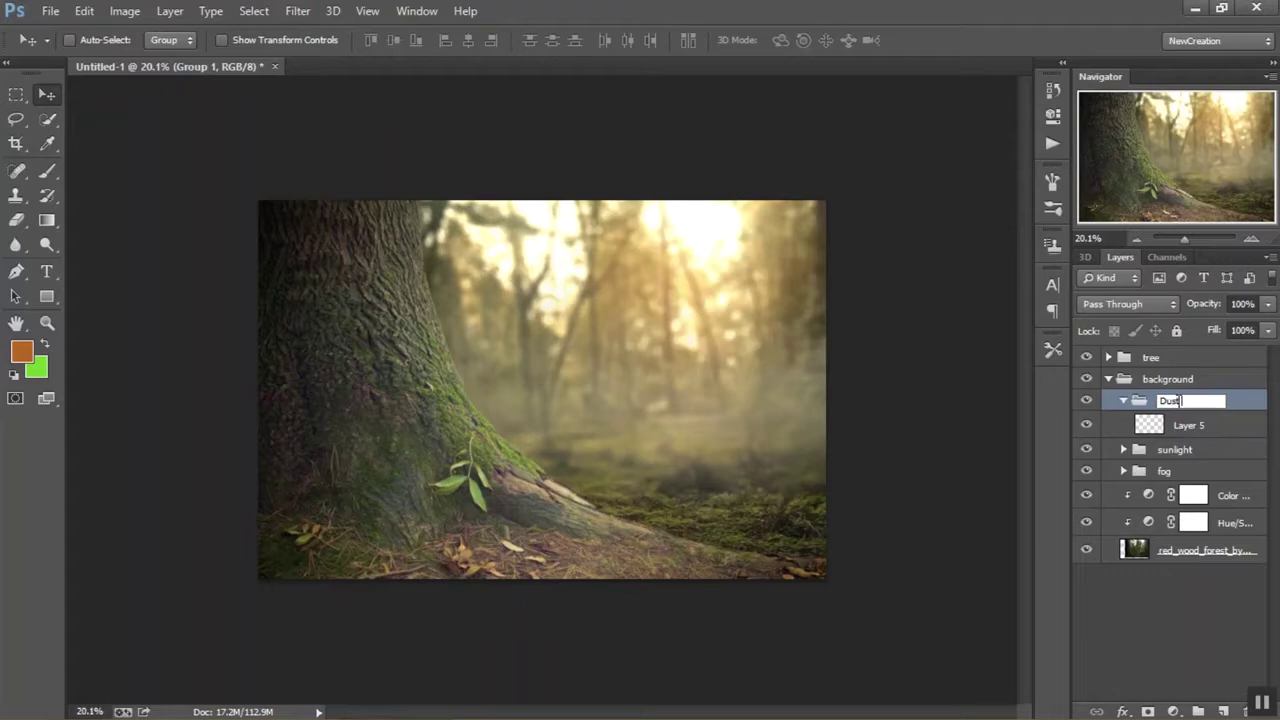
type(" Particles")
key("Return")
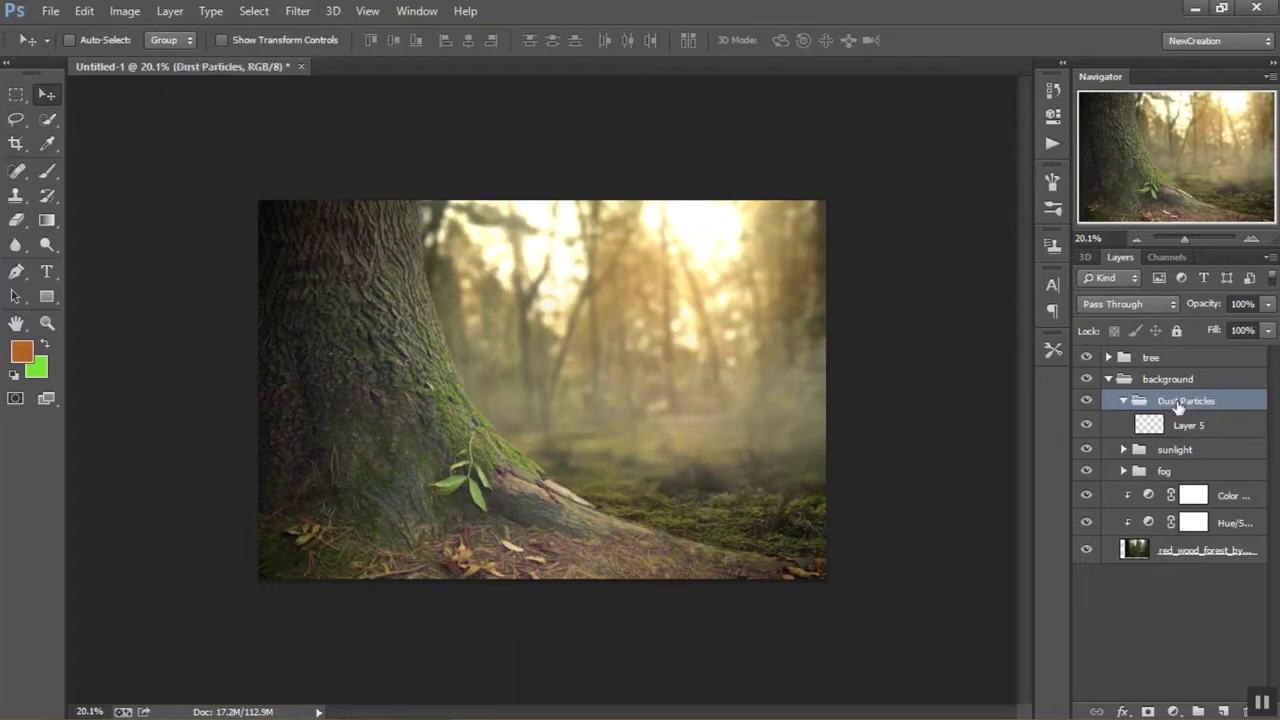
left_click(1188, 425)
left_click(47, 170)
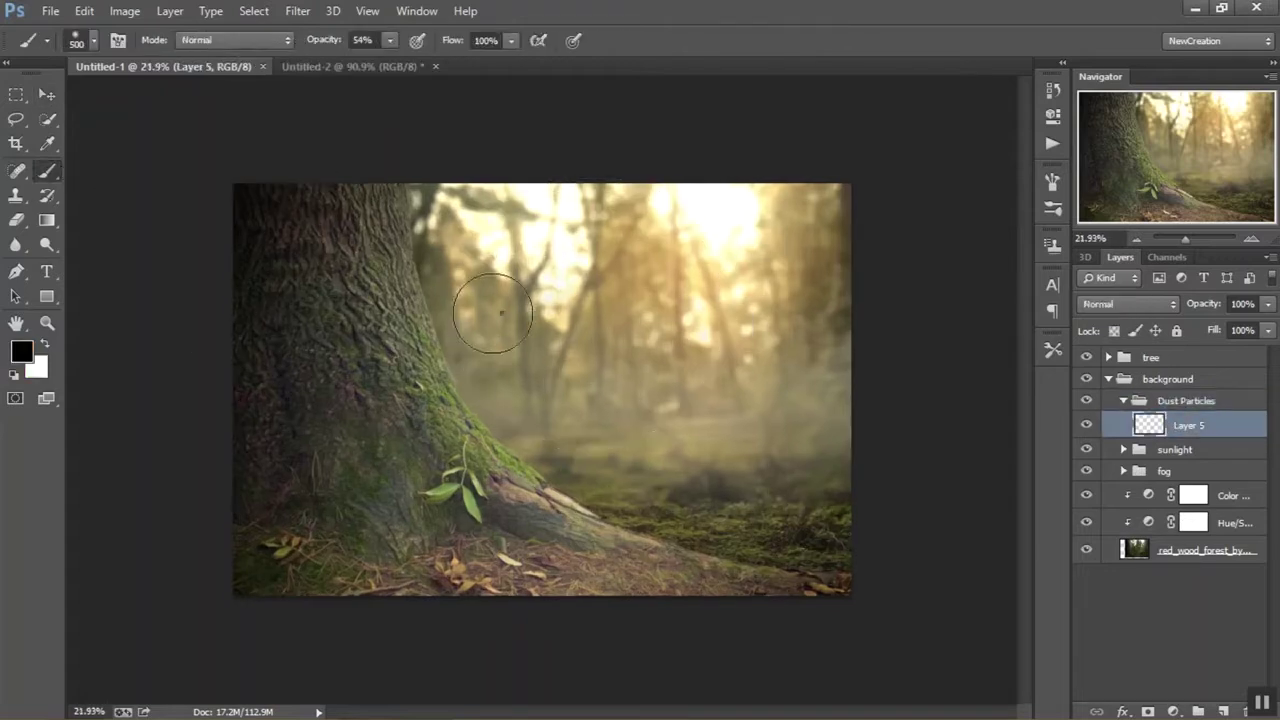
Choose the speckled dust brush tip and make white the paint colour
right_click(698, 455)
left_click_drag(706, 449, 704, 548)
left_click(686, 538)
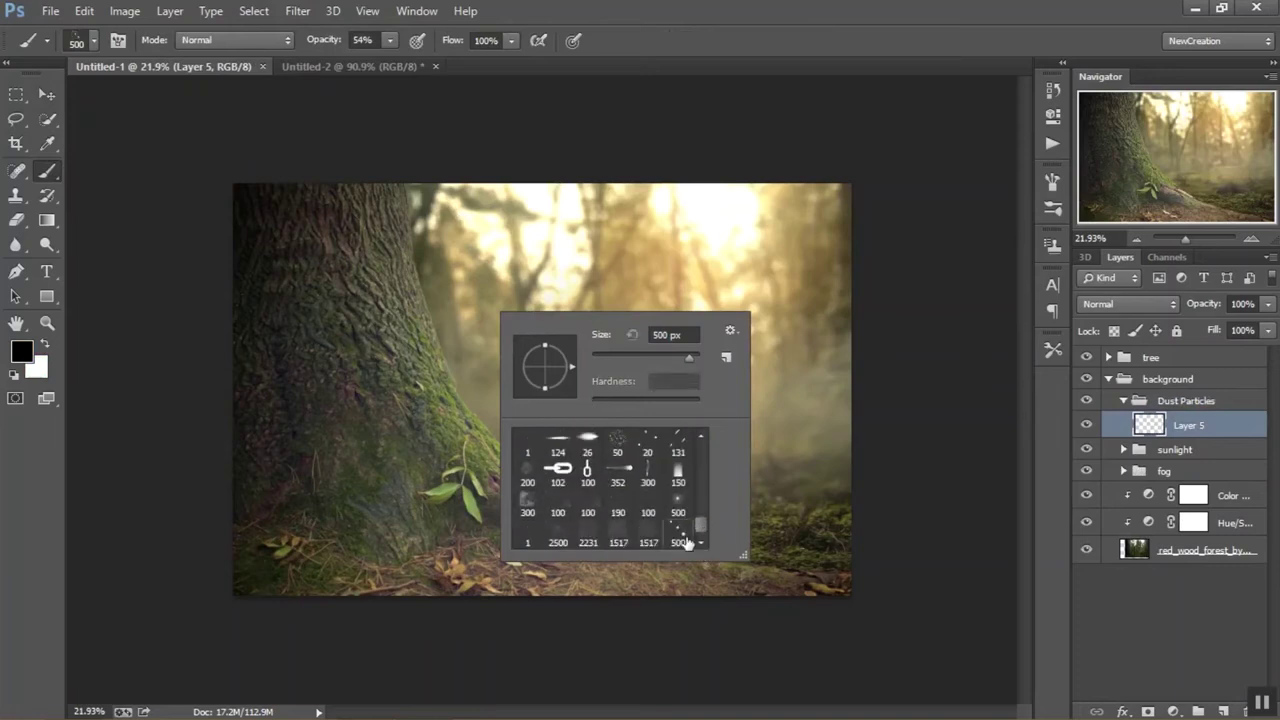
key("x")
Give the dust brush Shape Dynamics, 1000% scatter and 29% spacing
left_click(1051, 181)
left_click(737, 238)
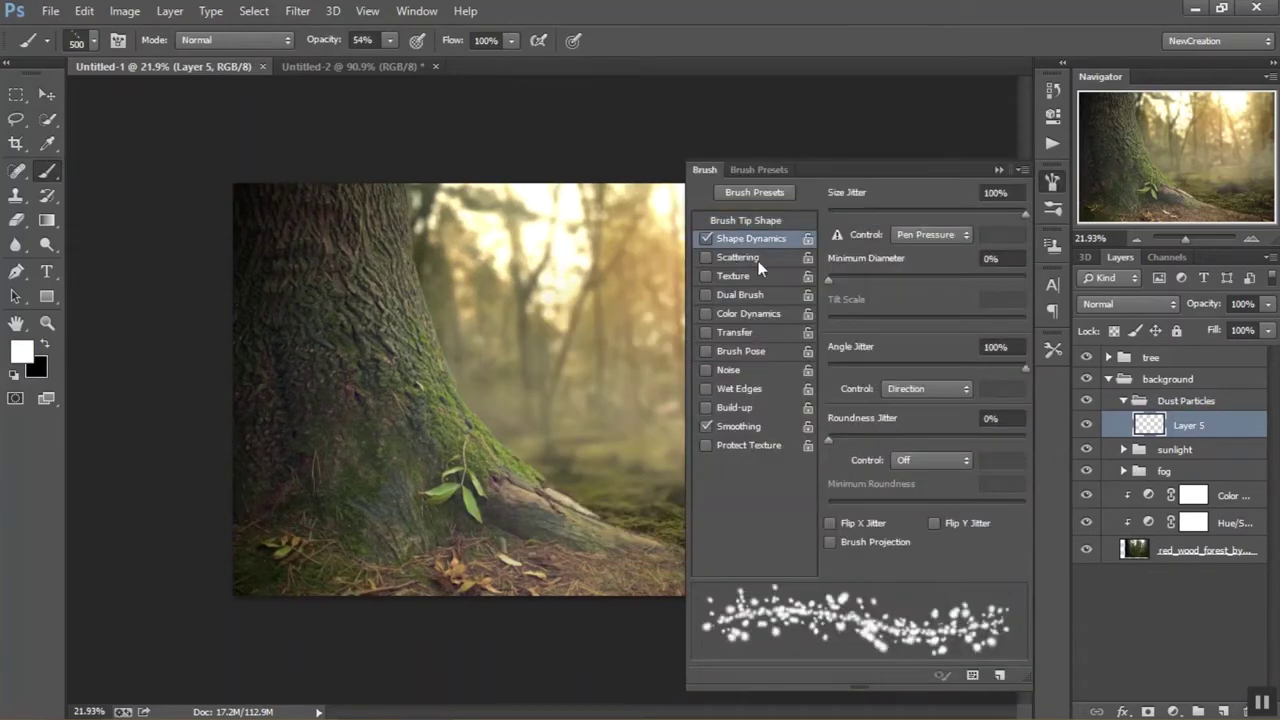
left_click(758, 257)
left_click_drag(880, 213, 1117, 236)
left_click(751, 239)
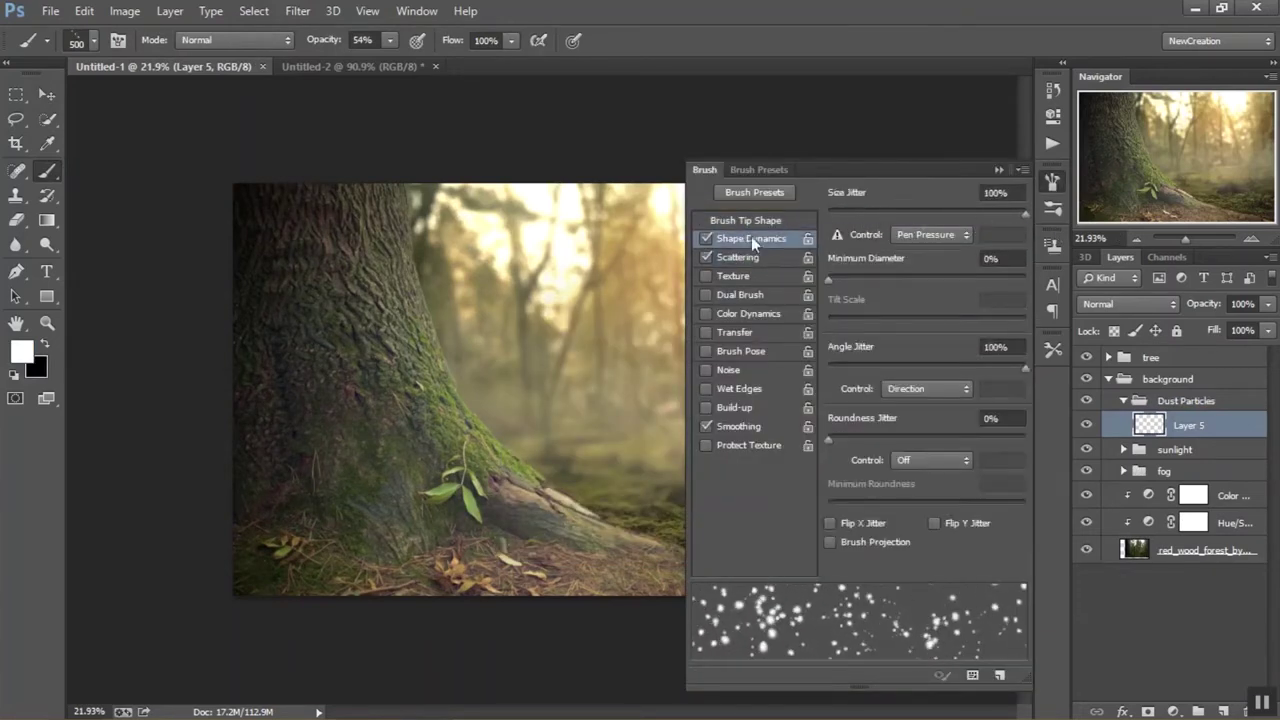
left_click(747, 221)
mouse_move(866, 528)
left_mouse_down()
mouse_move(847, 530)
mouse_move(870, 530)
left_mouse_up()
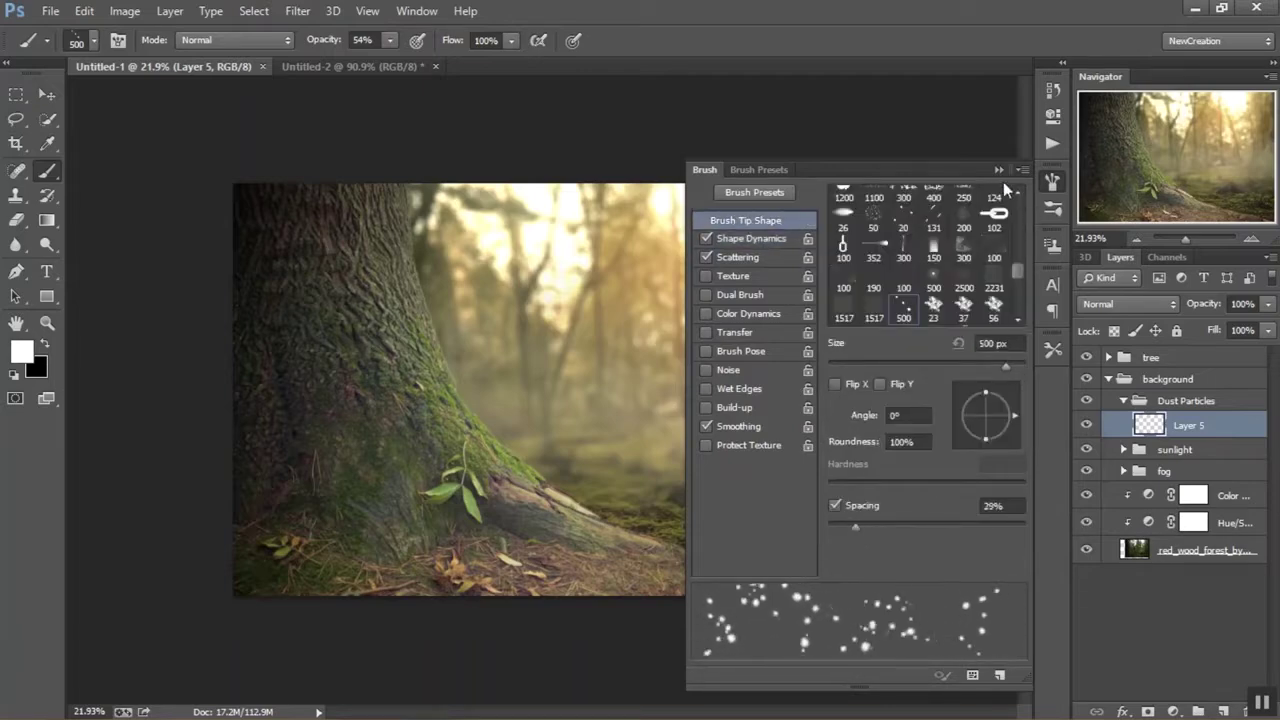
left_click(998, 170)
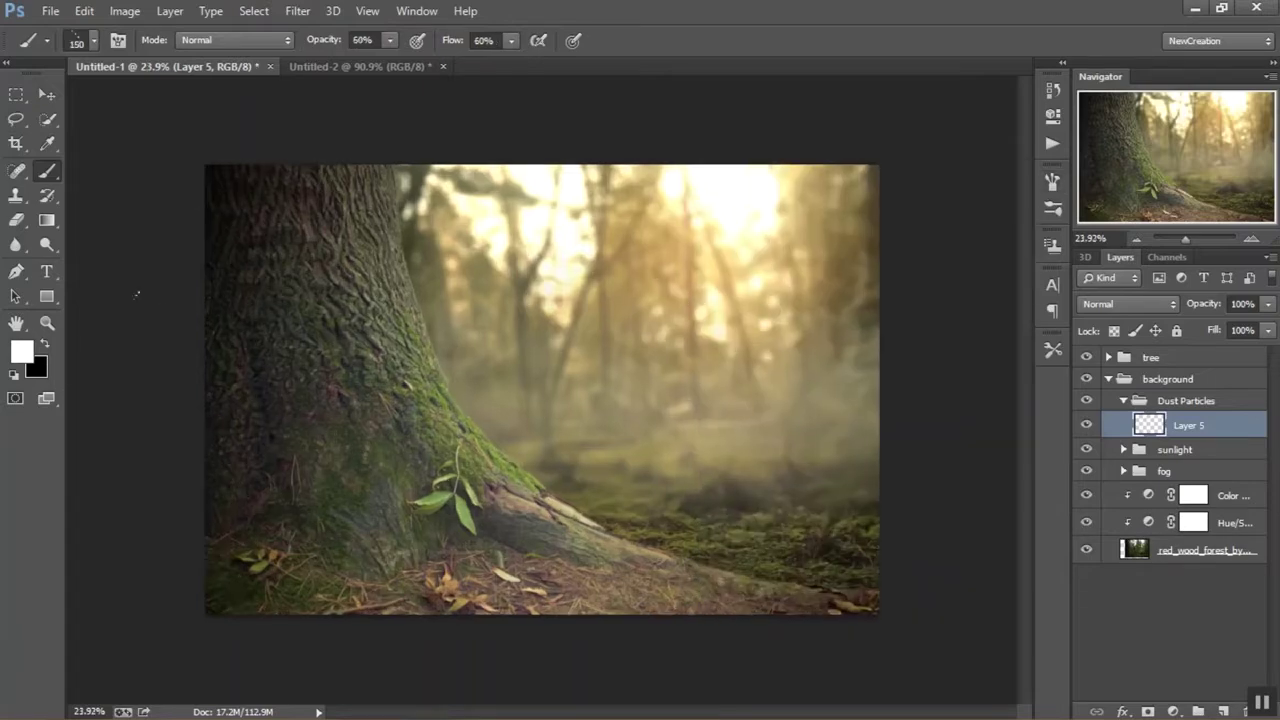
left_click(30, 355)
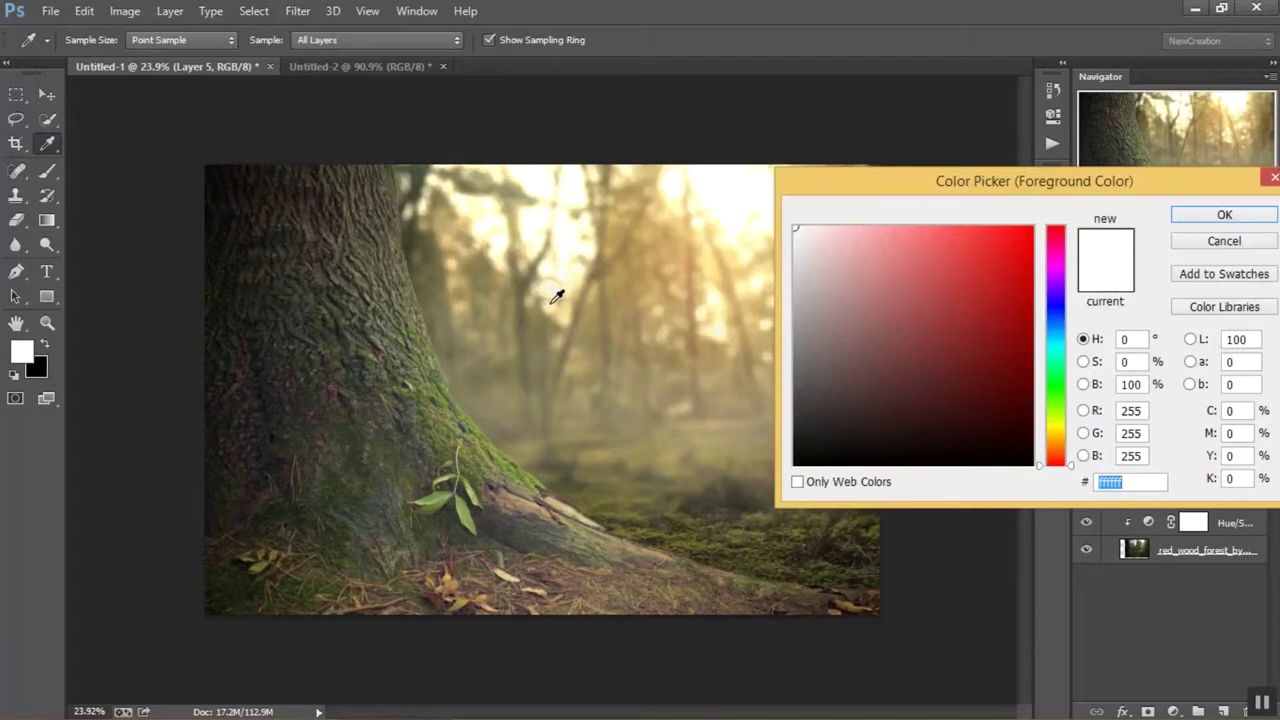
Paint pale yellow dust at full brush opacity, Gaussian Blur it, and set the layer opacity to 60%
left_click(553, 290)
left_click(1214, 222)
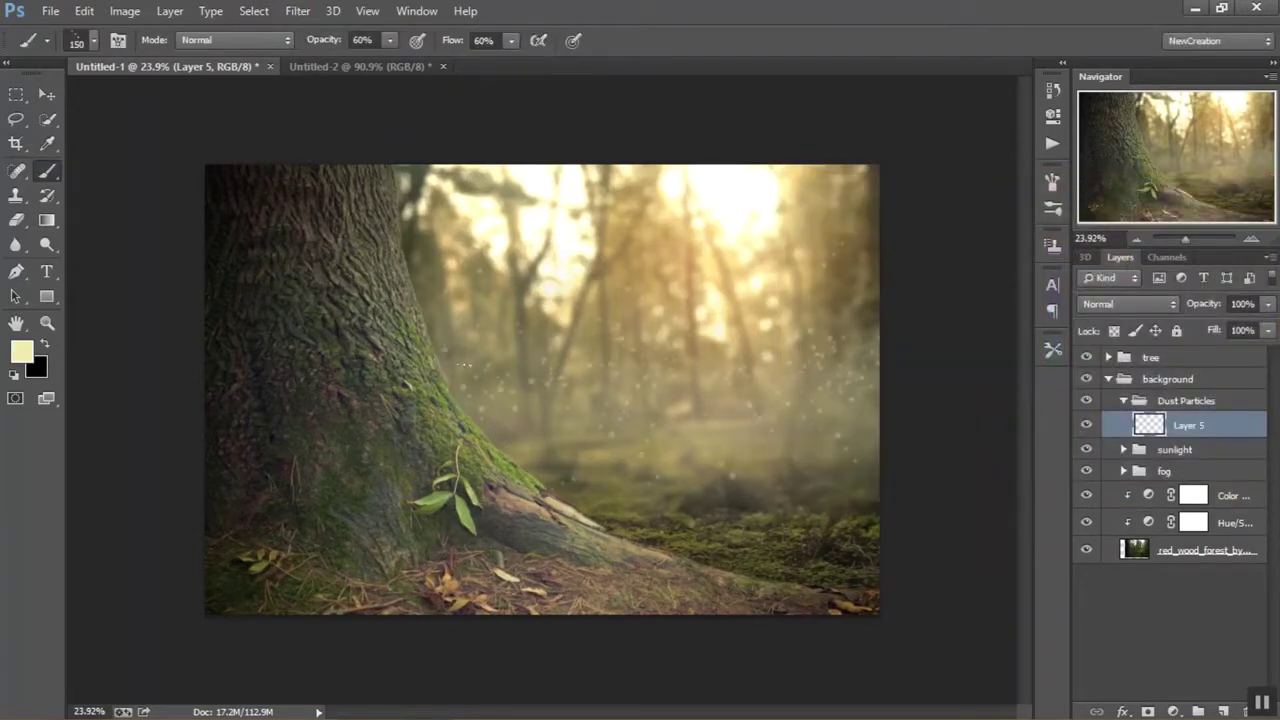
left_click_drag(340, 47, 478, 41)
left_click(298, 11)
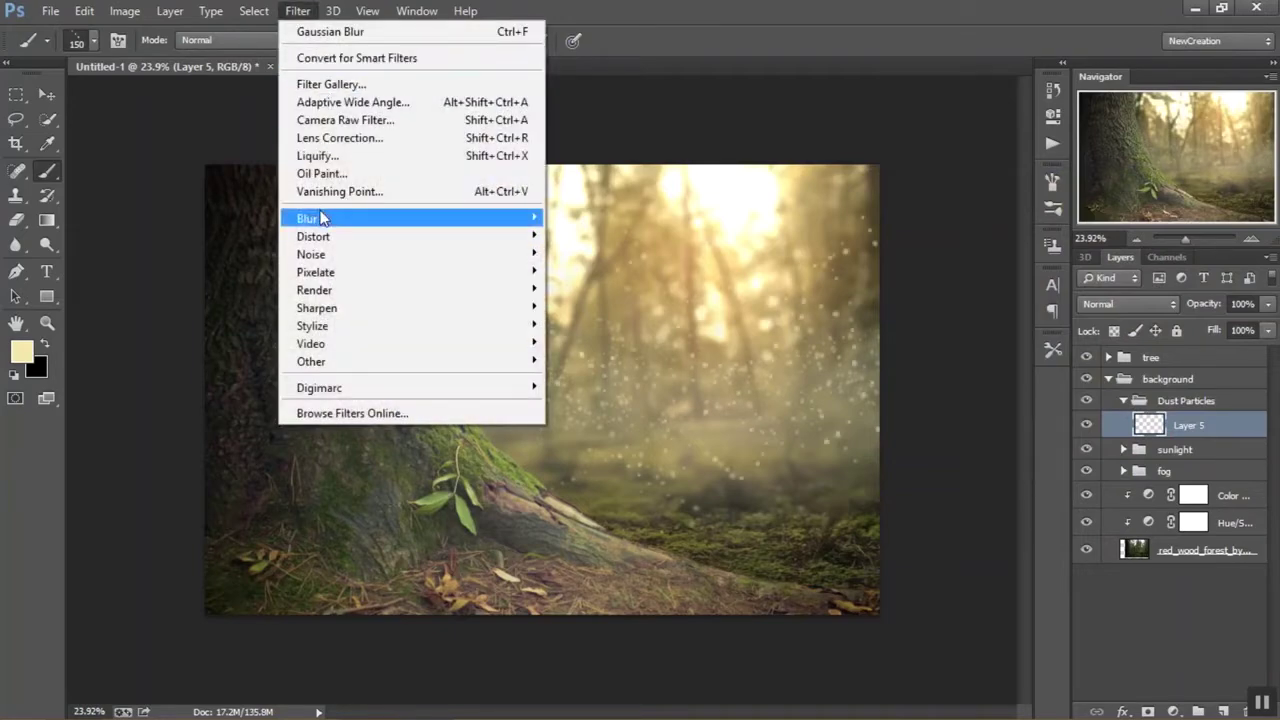
left_click(333, 35)
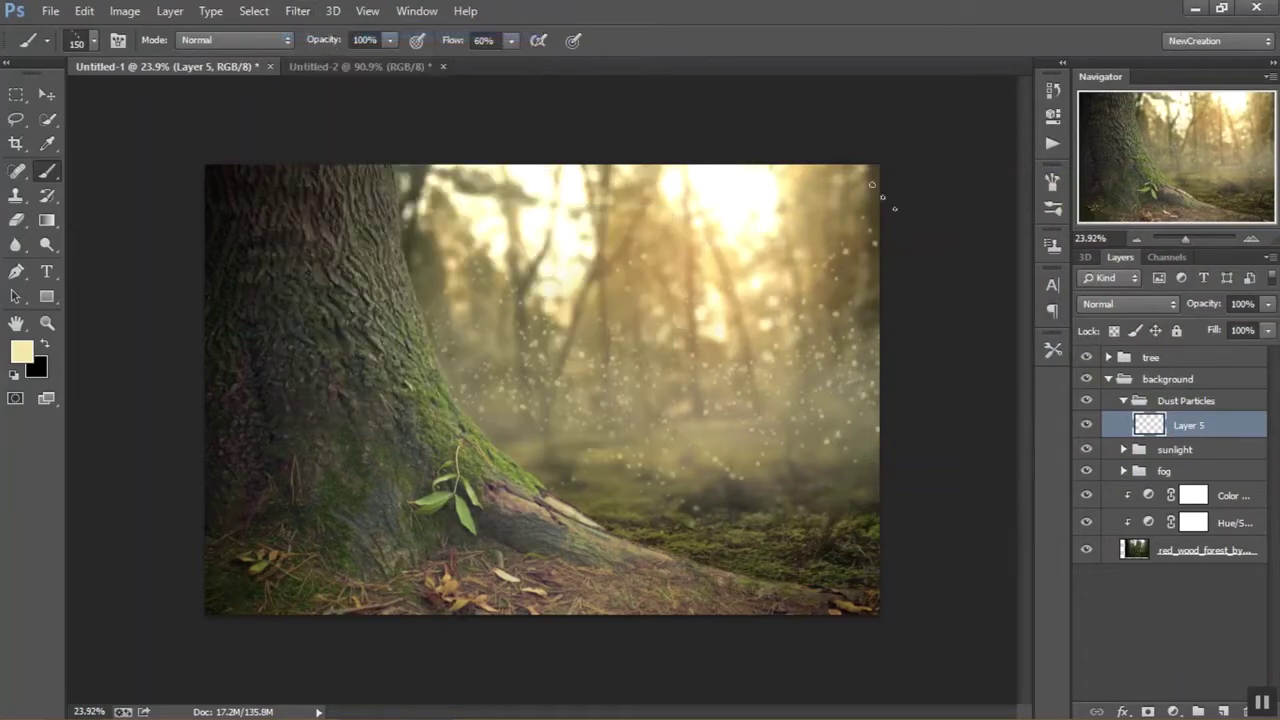
left_click(1243, 304)
key("Return")
Paint smaller particles on new Layer 6 at 70% opacity, then collapse the Dust Particles group
left_click(1224, 709)
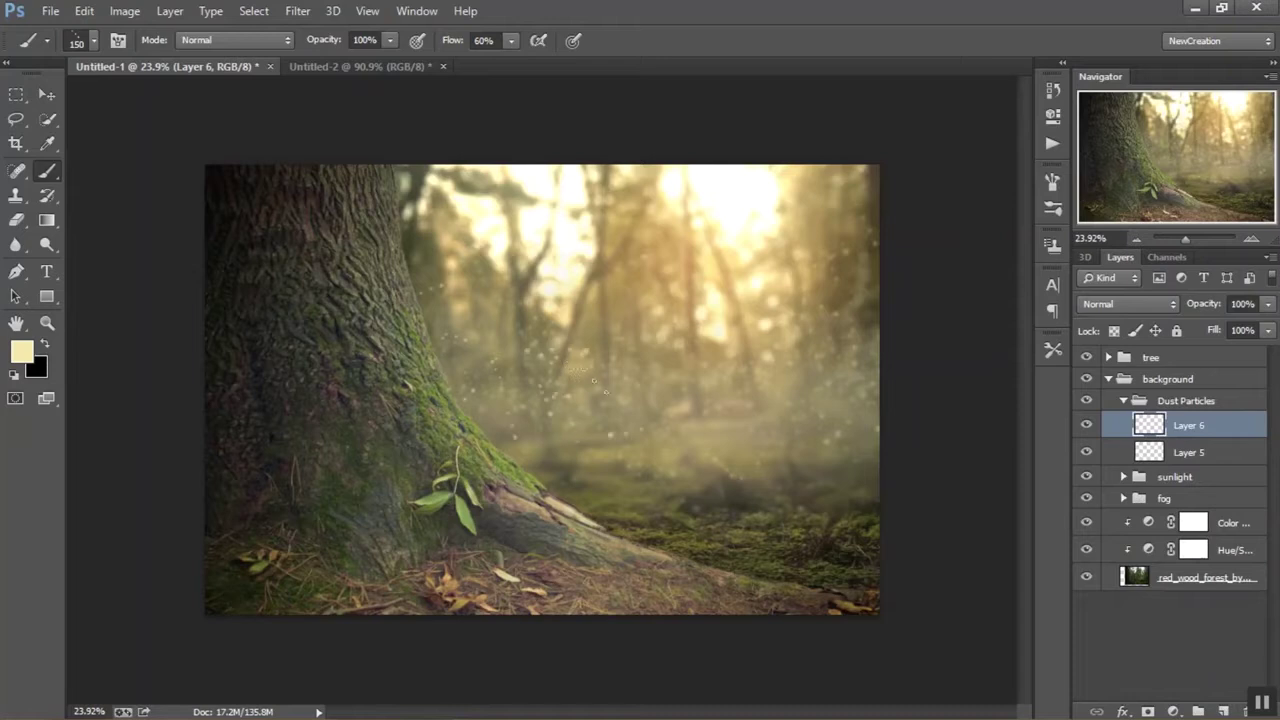
key("bracketleft")
left_click(1242, 304)
type("7")
left_click(1086, 425)
key("v")
left_click(1123, 401)
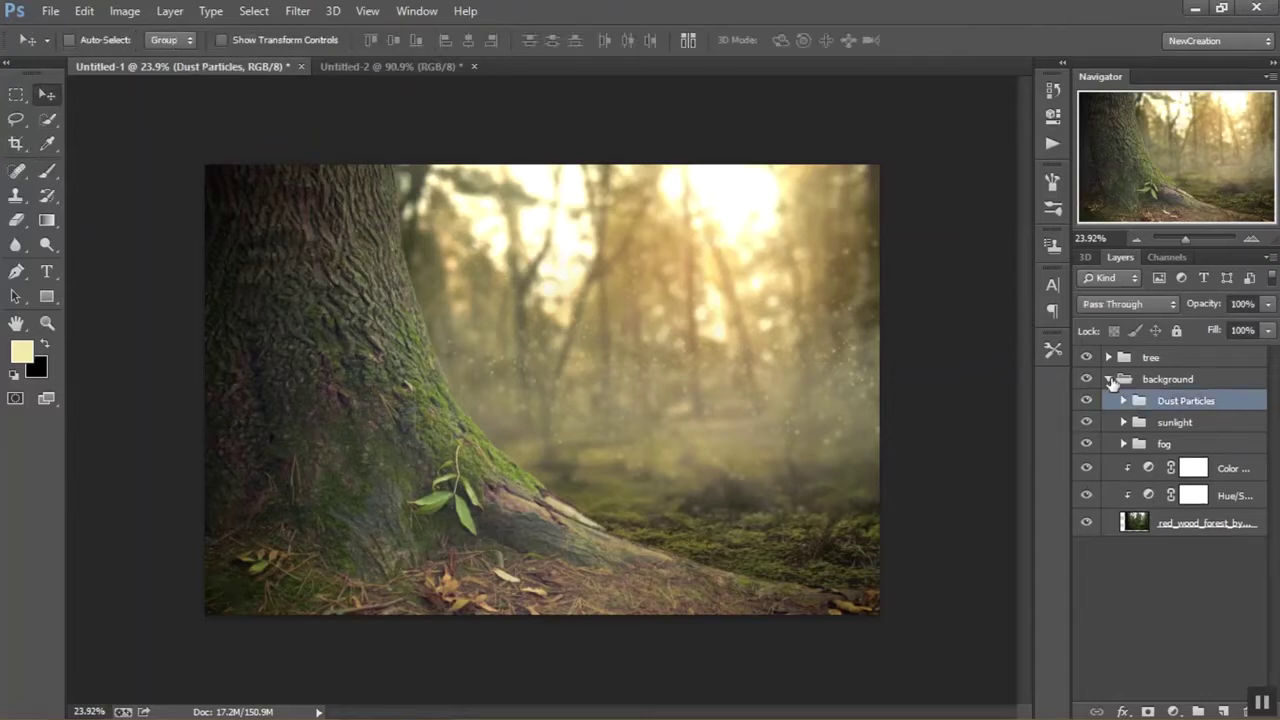
Expand the tree group and add a Levels adjustment above the tree-trunk layer
left_click(1108, 379)
left_click(1108, 357)
left_click(1150, 385)
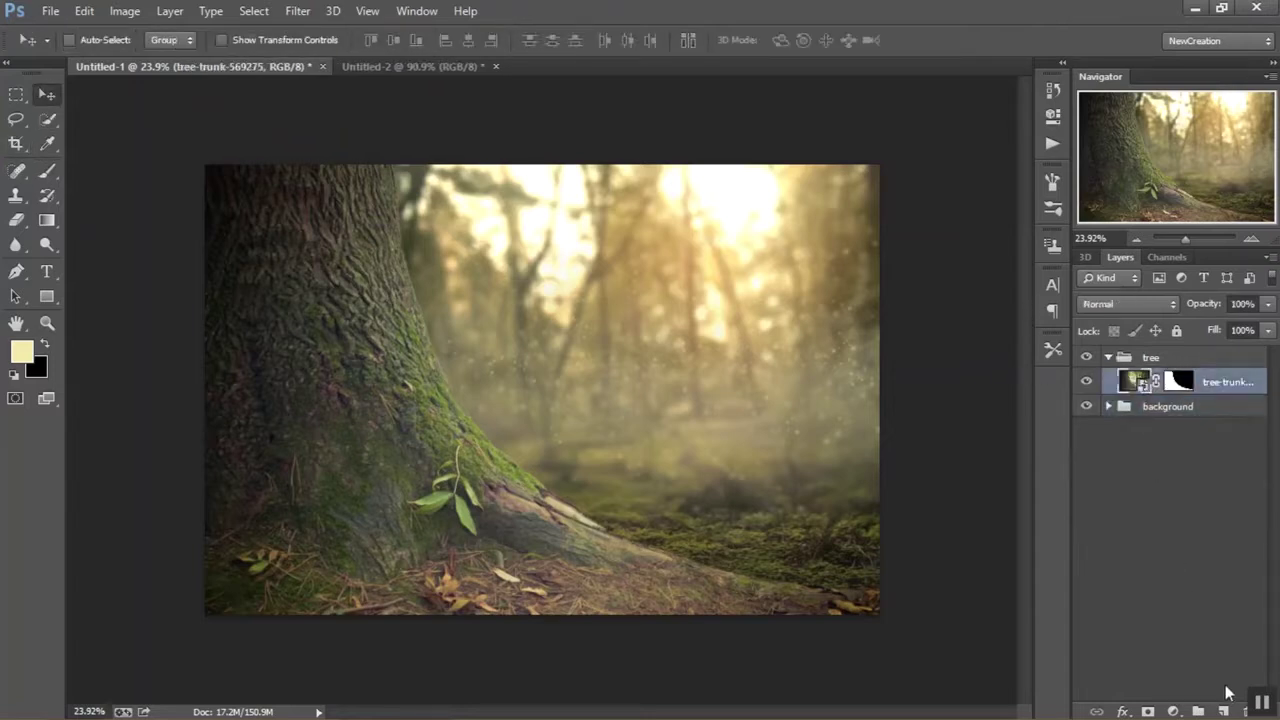
left_click(1173, 711)
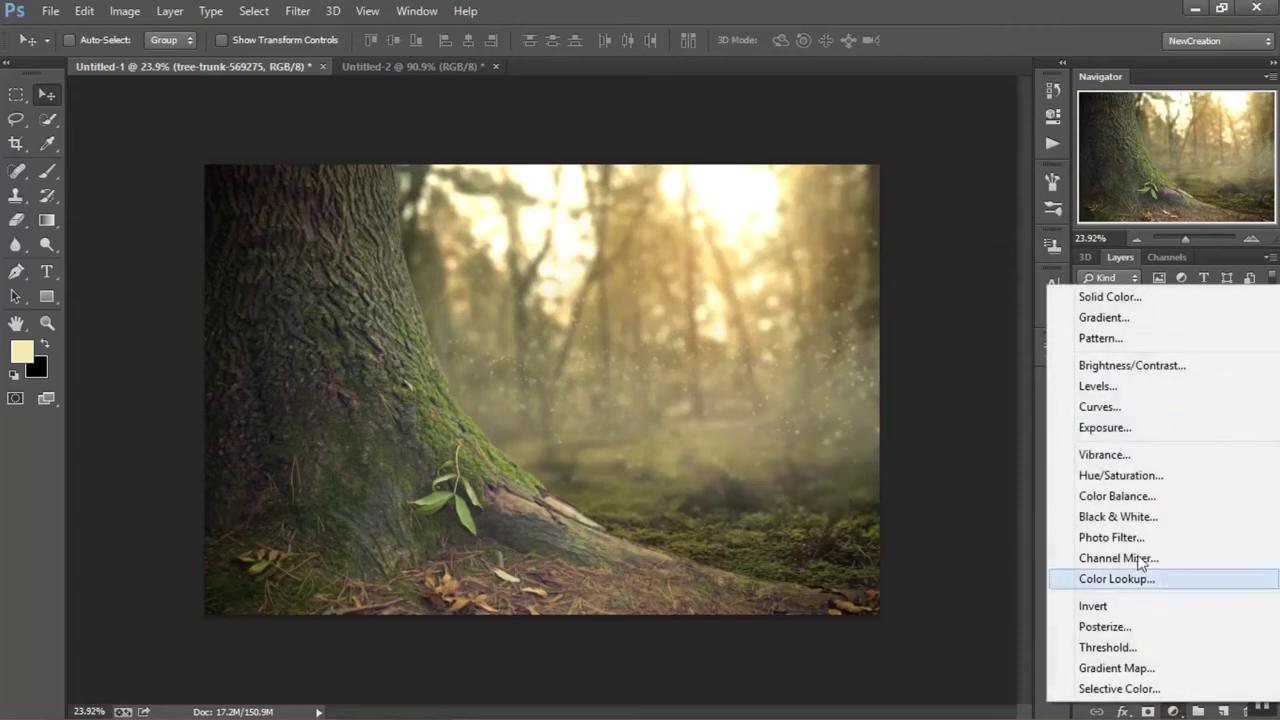
left_click(1100, 389)
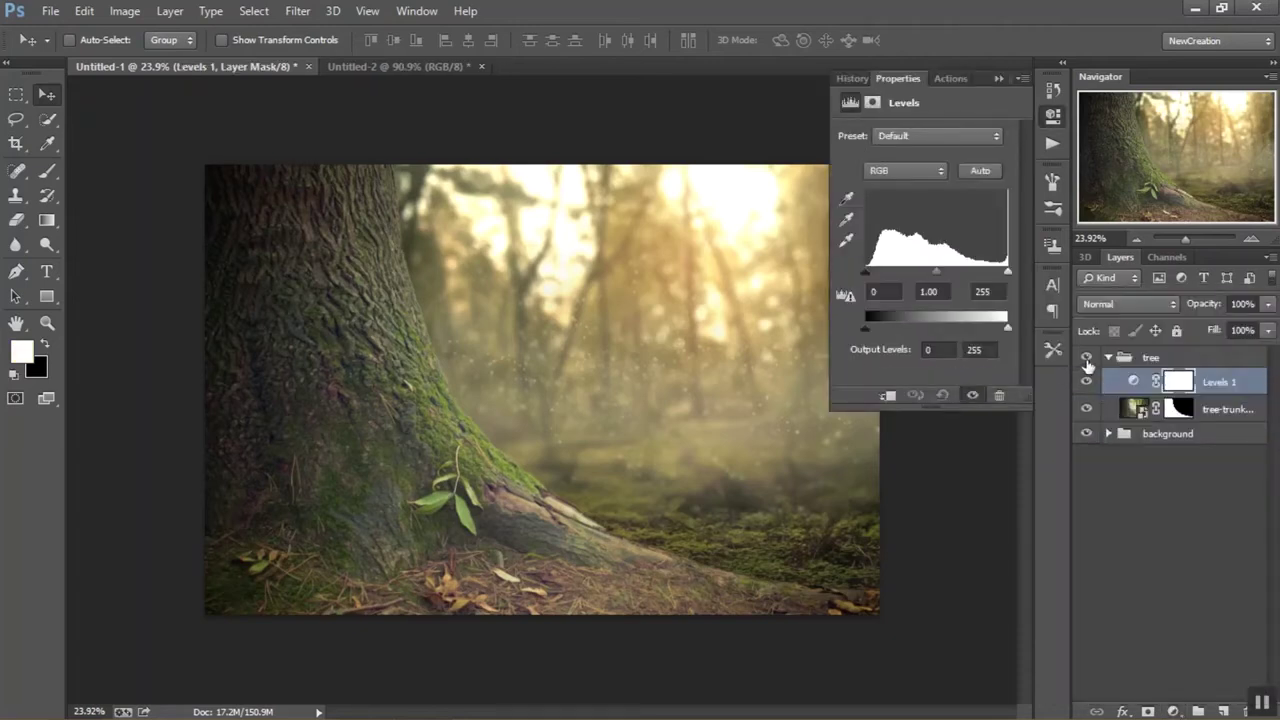
Set the Levels midtone to 0.55 and the output levels to 8 and 221
left_click(896, 291)
left_click(948, 291)
type("0.50")
key("BackSpace")
type("5")
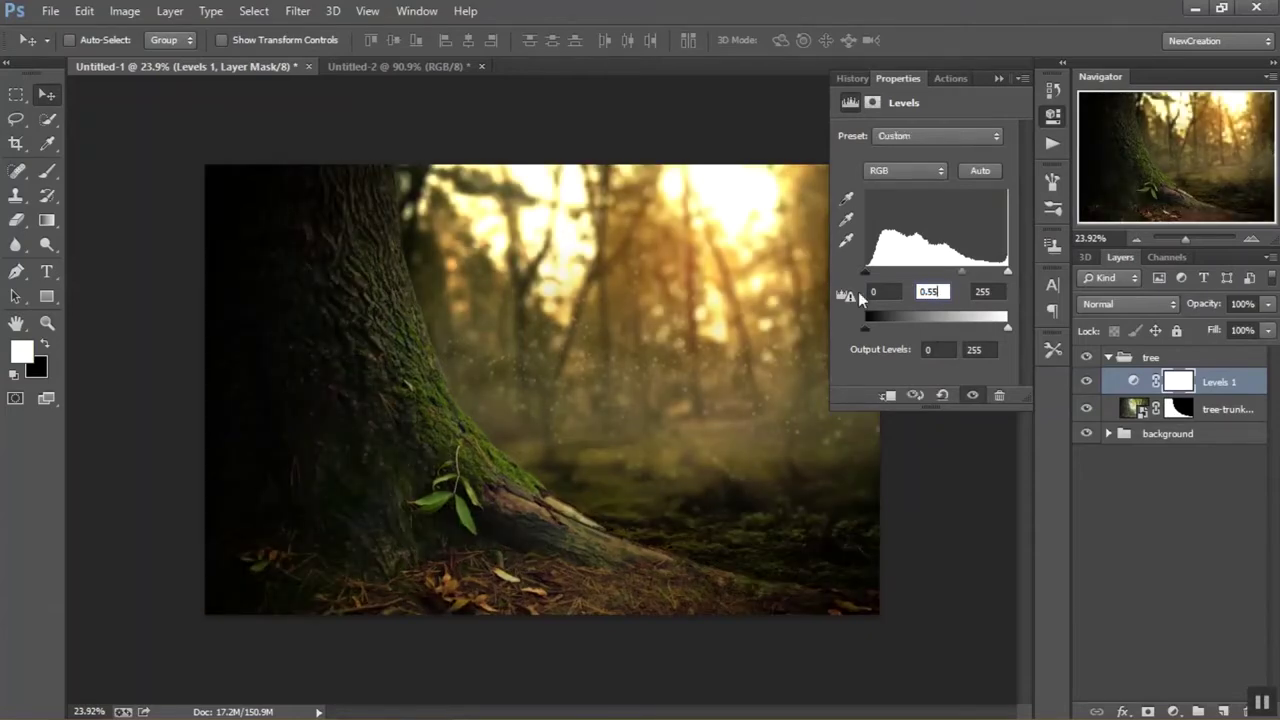
left_click(938, 349)
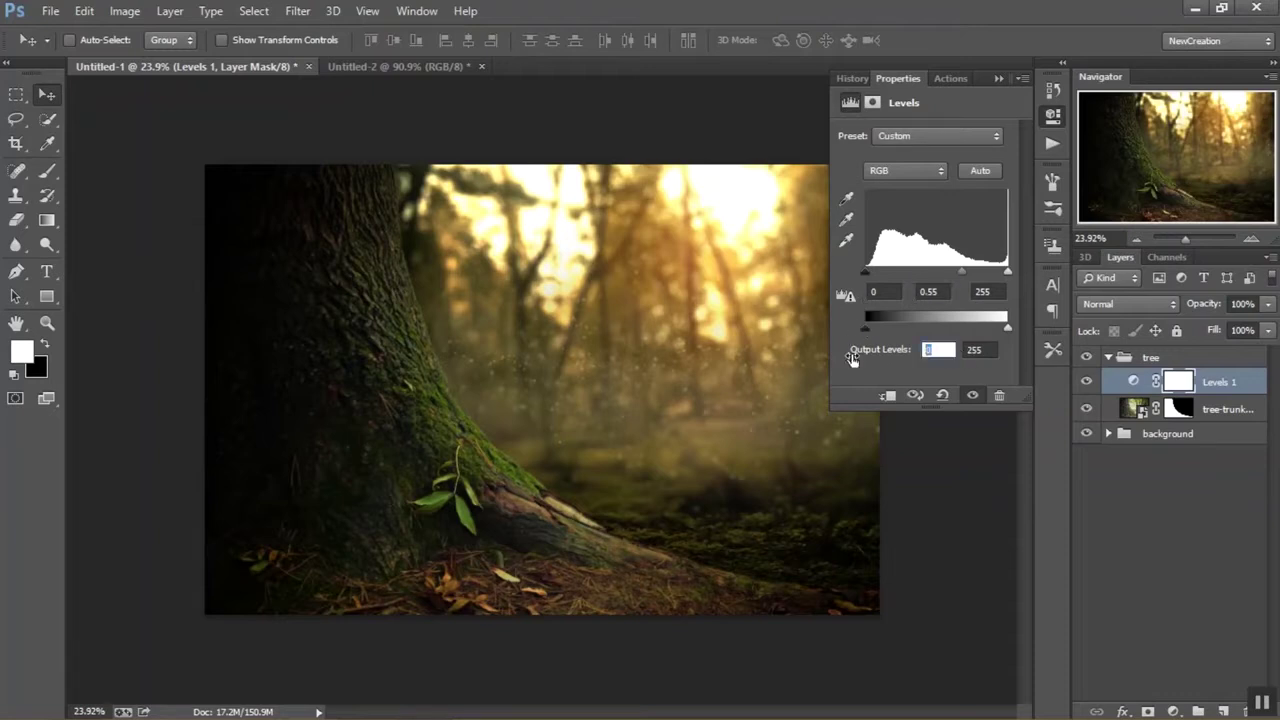
type("8")
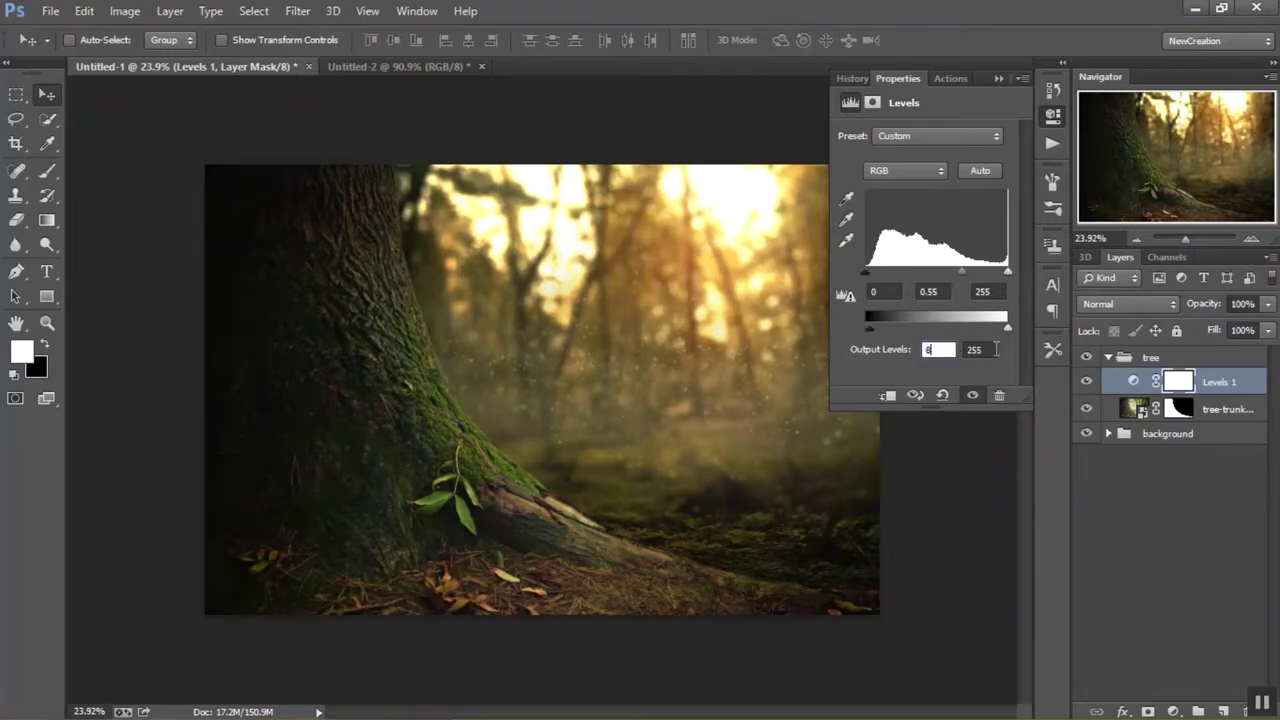
left_click(975, 350)
type("221")
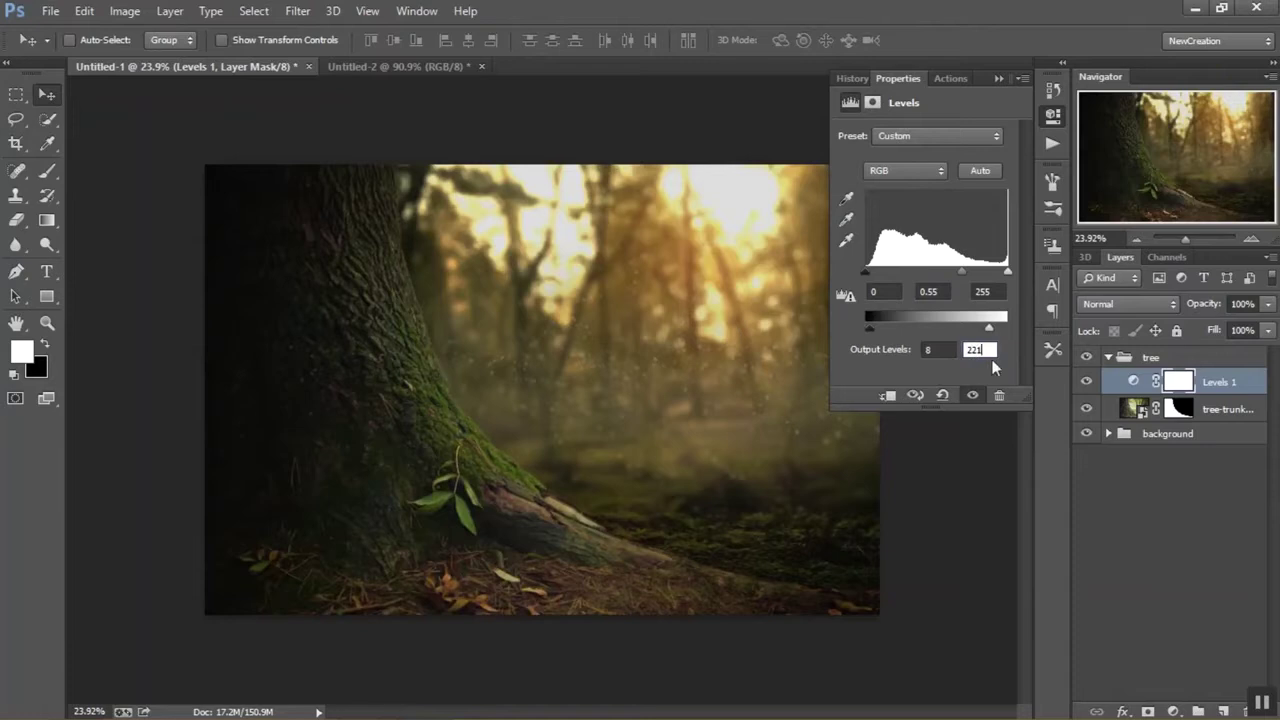
Clip the Levels adjustment to the trunk and set the white input to 204
left_click(887, 395)
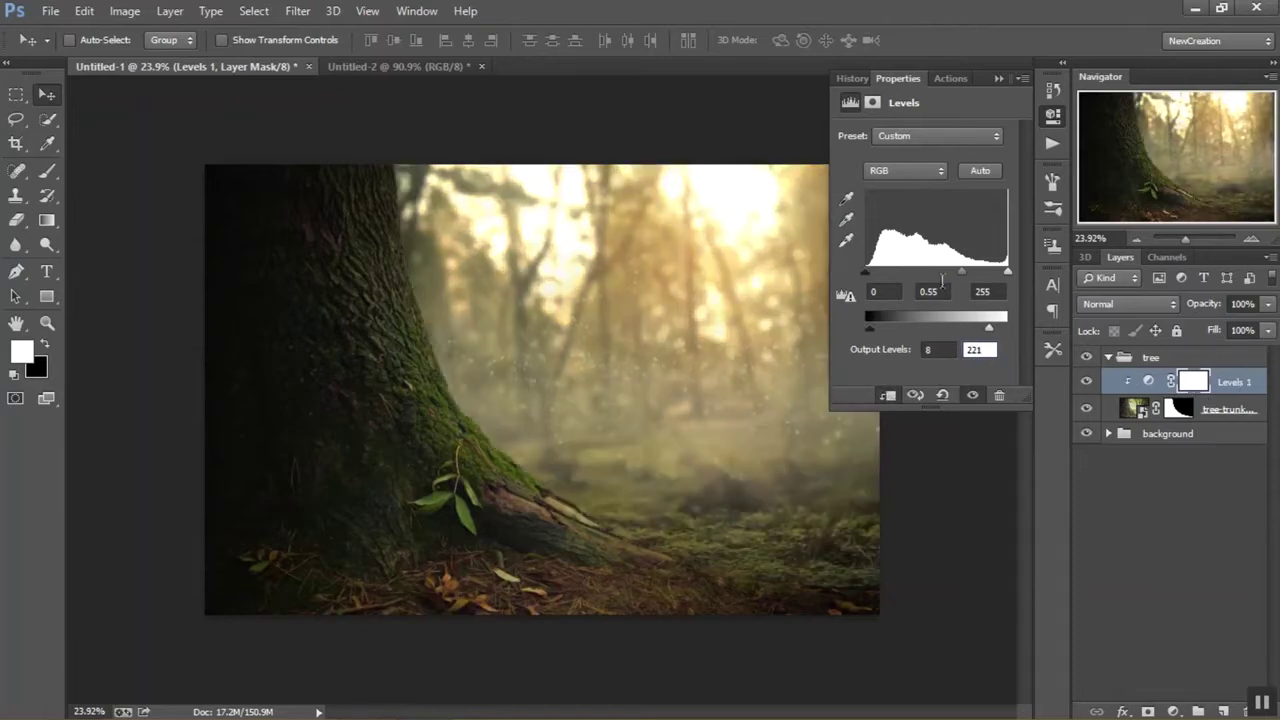
left_click(985, 291)
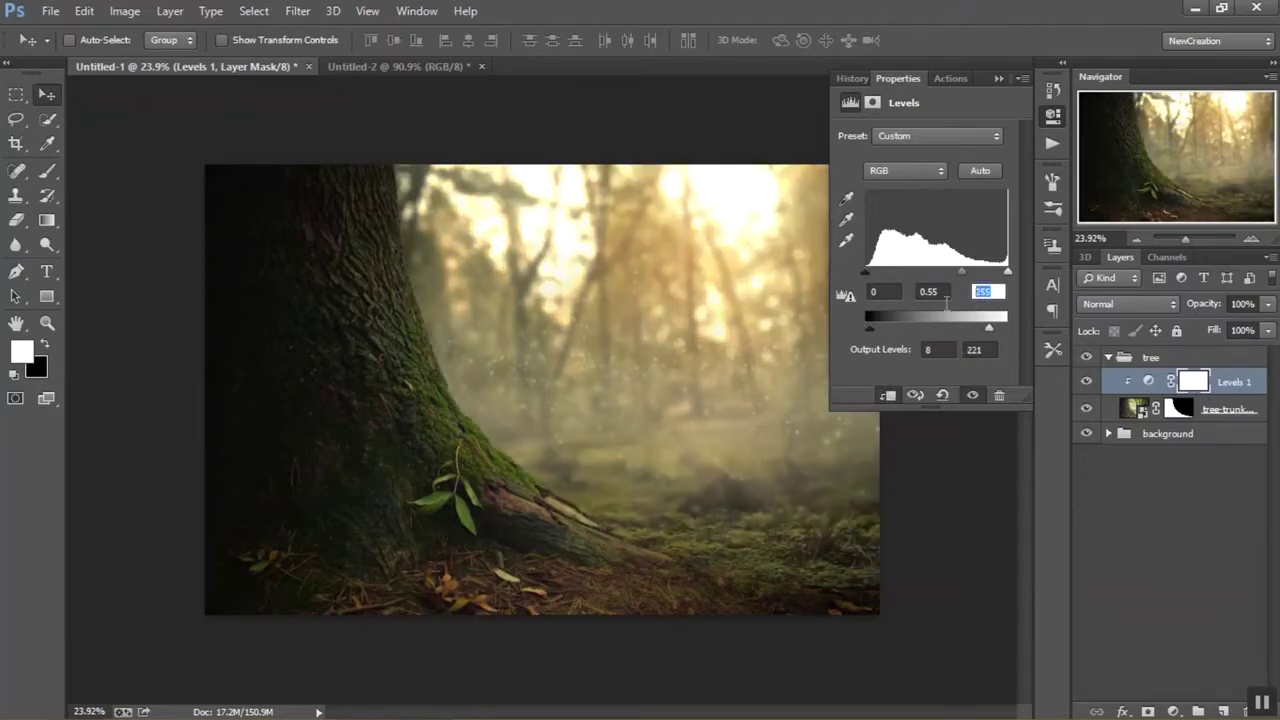
type("204")
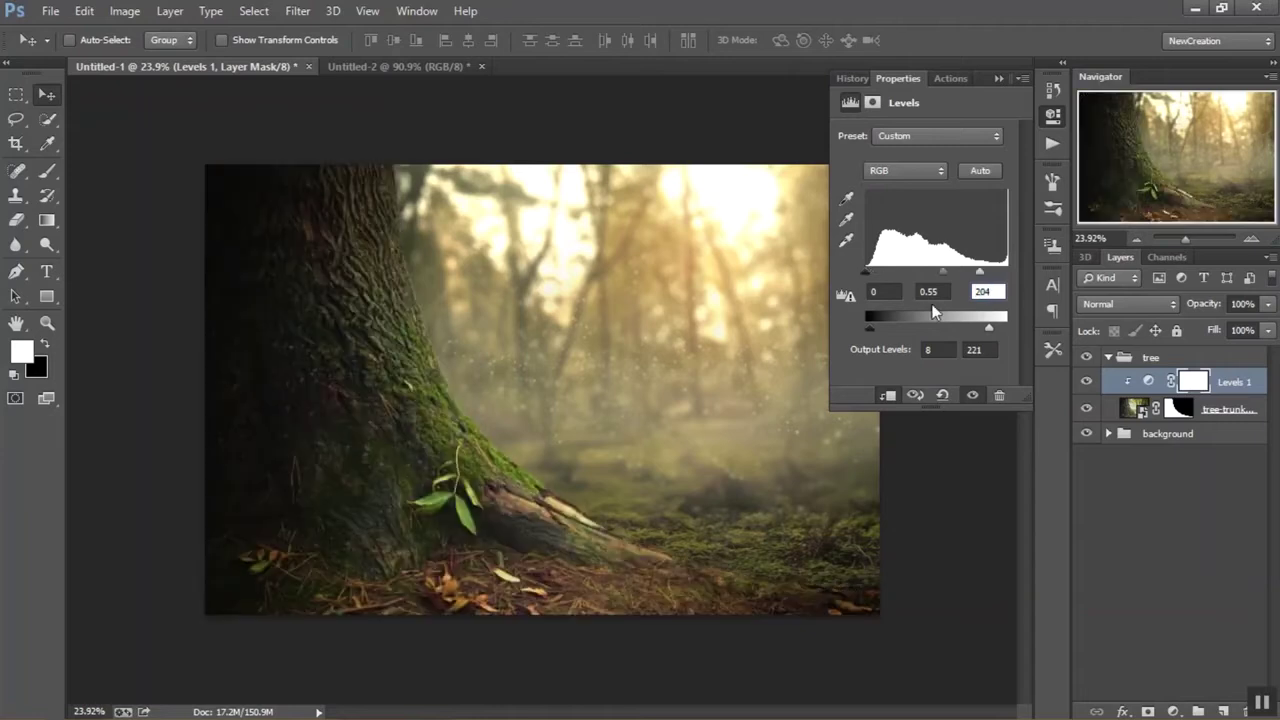
key("Return")
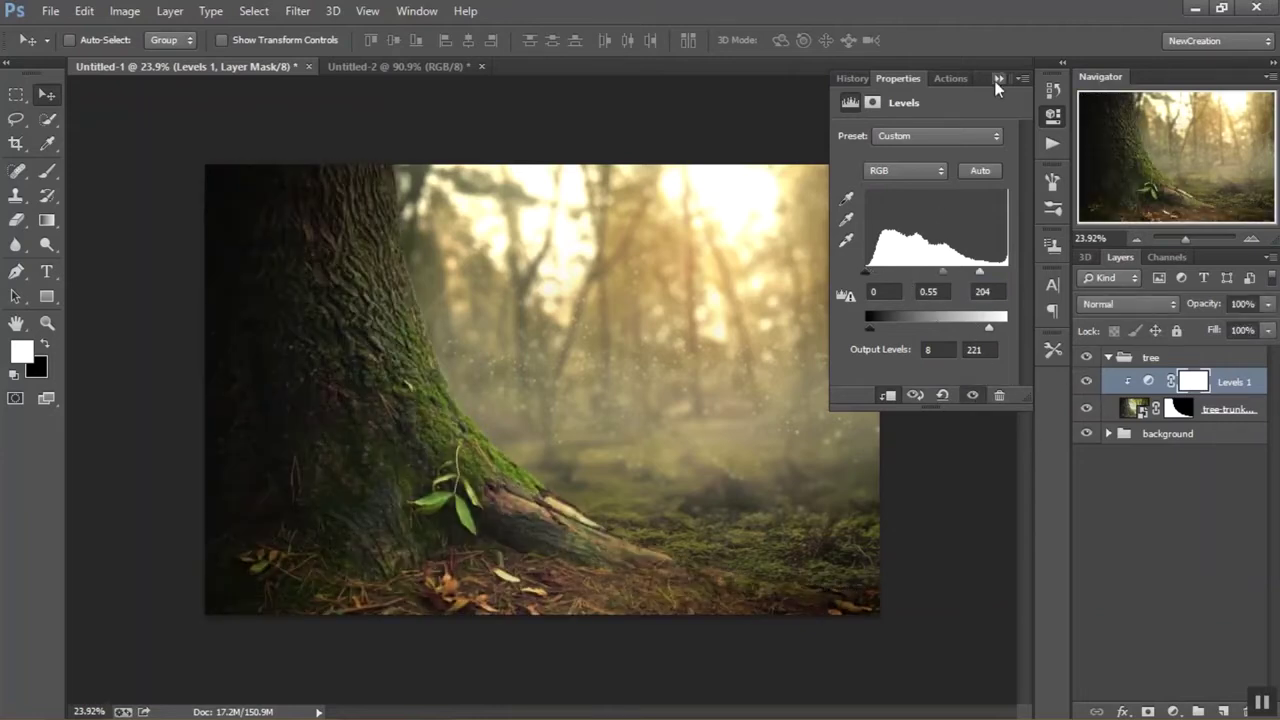
left_click(998, 78)
left_click(45, 171)
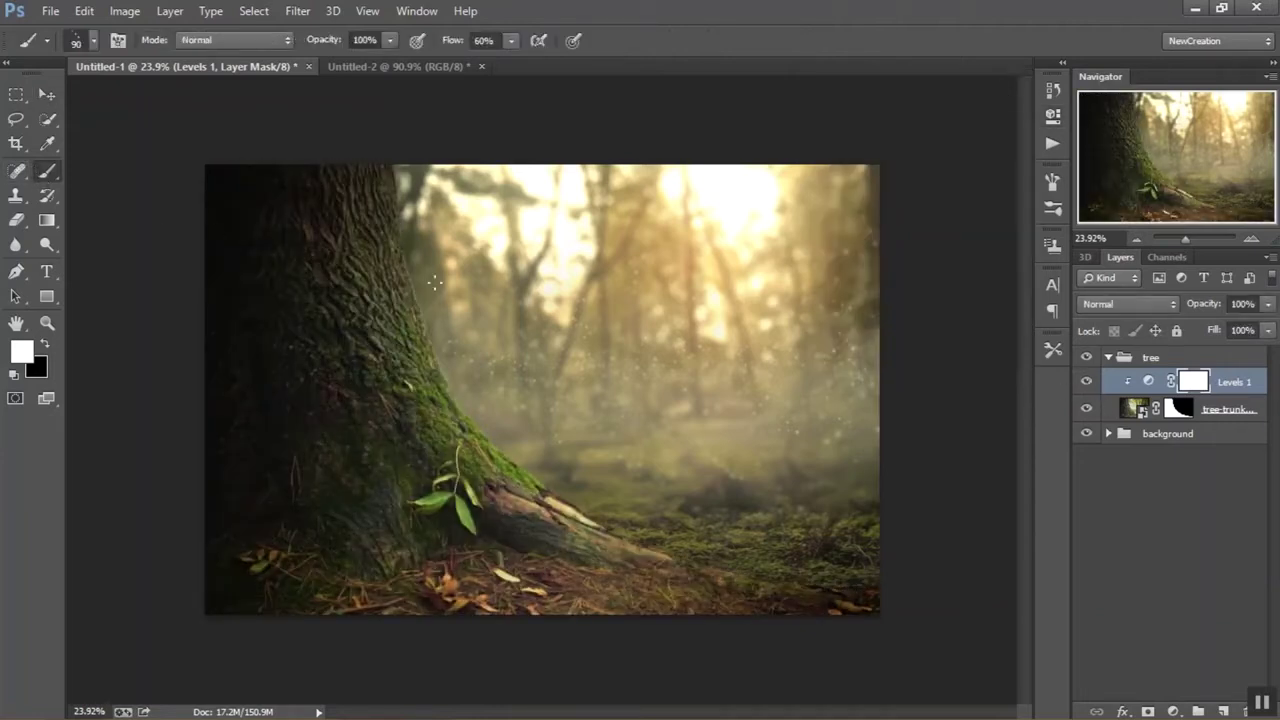
Paint the Levels mask with a soft black 20% brush to fade darkening off the lower trunk
right_click(333, 250)
left_click(356, 378)
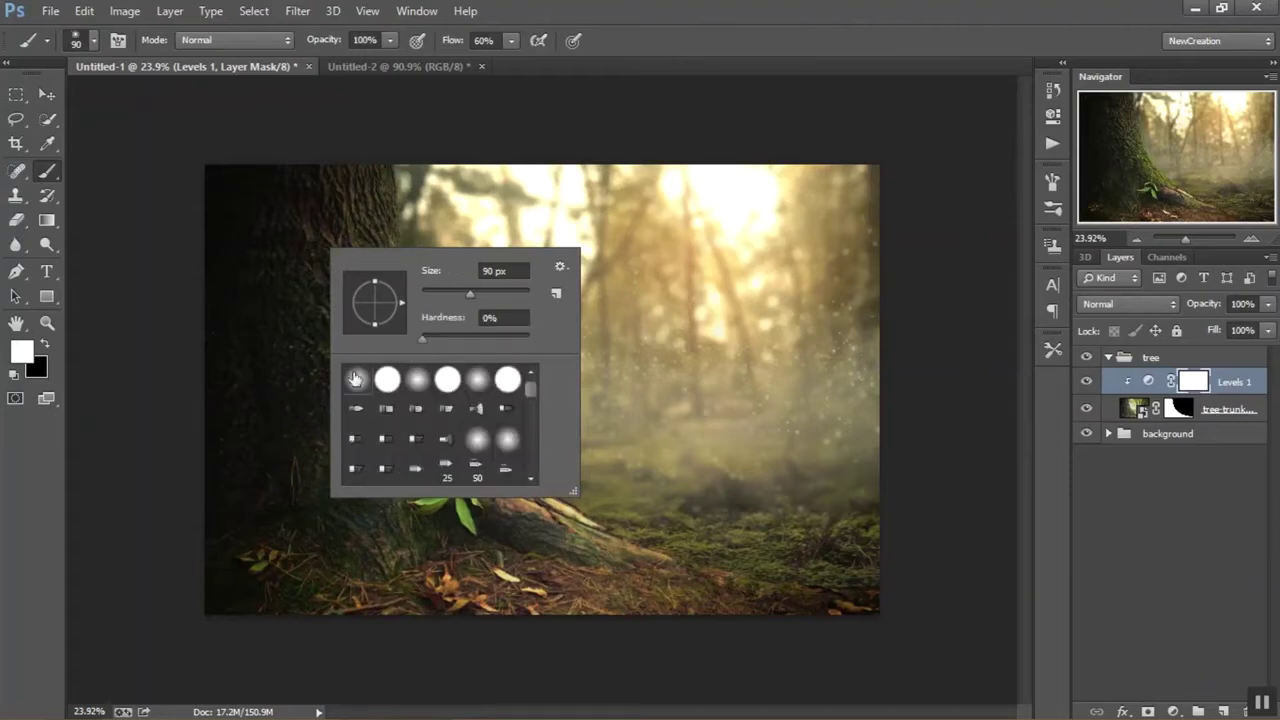
left_click(357, 40)
type("20")
key("Return")
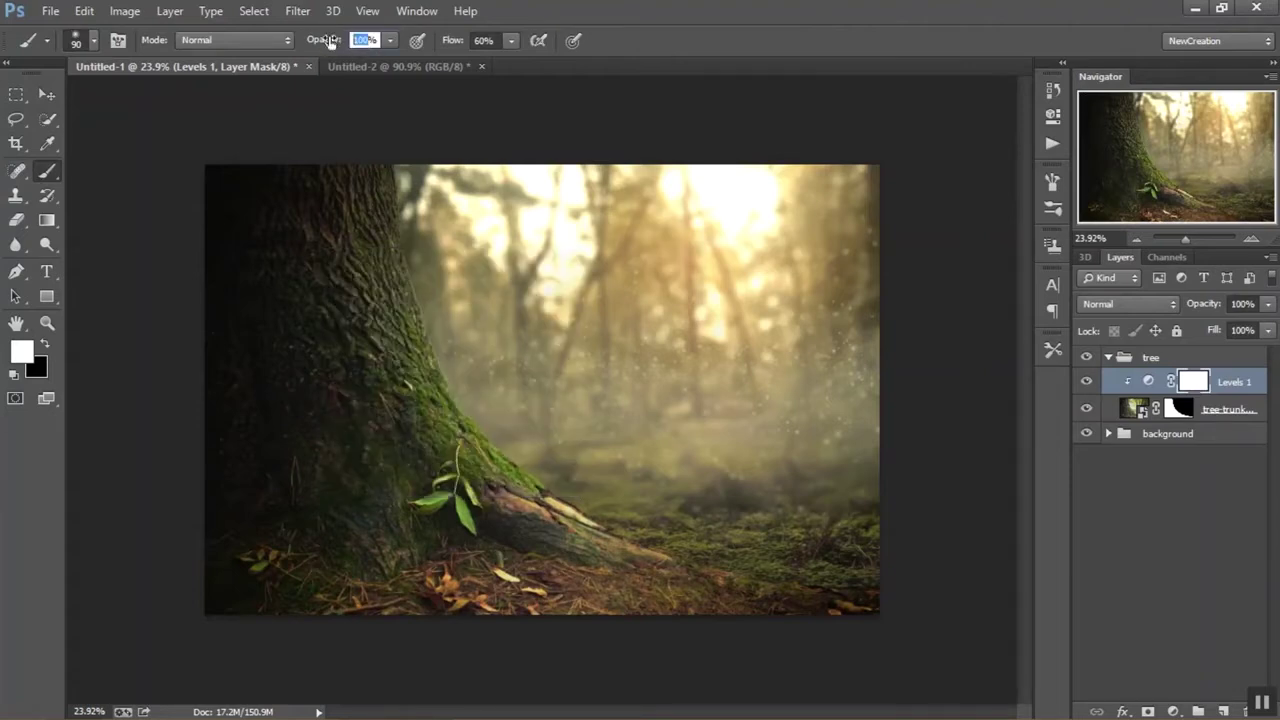
key("x")
key("bracketright")
key("bracketright")
key("bracketright")
key("bracketleft")
left_click_drag(366, 380, 354, 531)
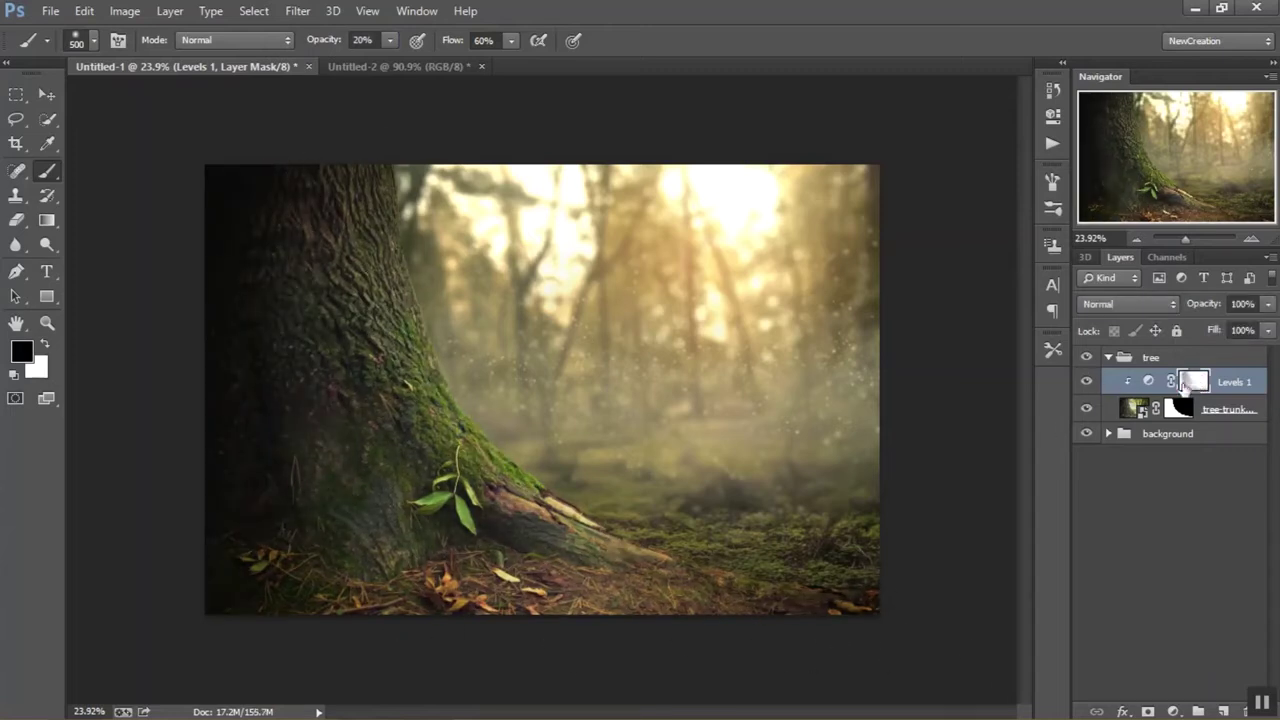
Switch between the tree-trunk and Levels masks, shrinking the brush and raising its opacity
left_click(1178, 408)
scroll(202, 252, "up", 5)
key("bracketleft")
key("bracketleft")
key("bracketleft")
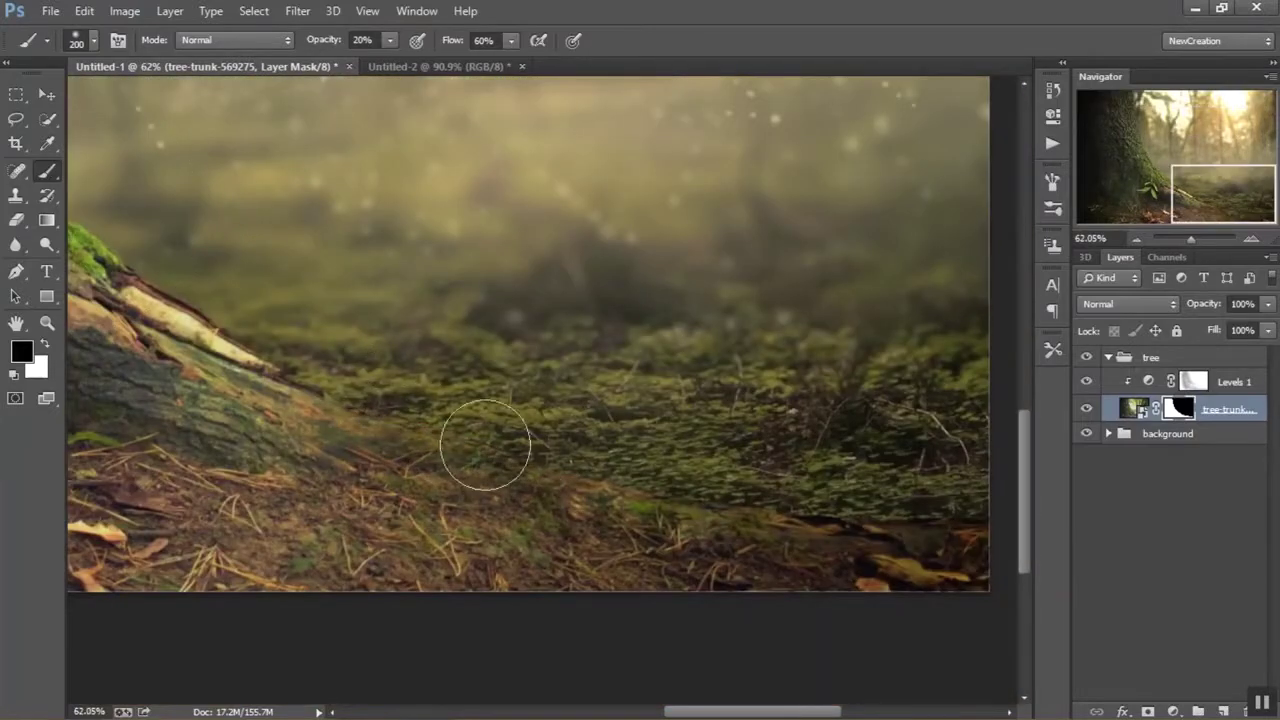
key("alt+bracketright")
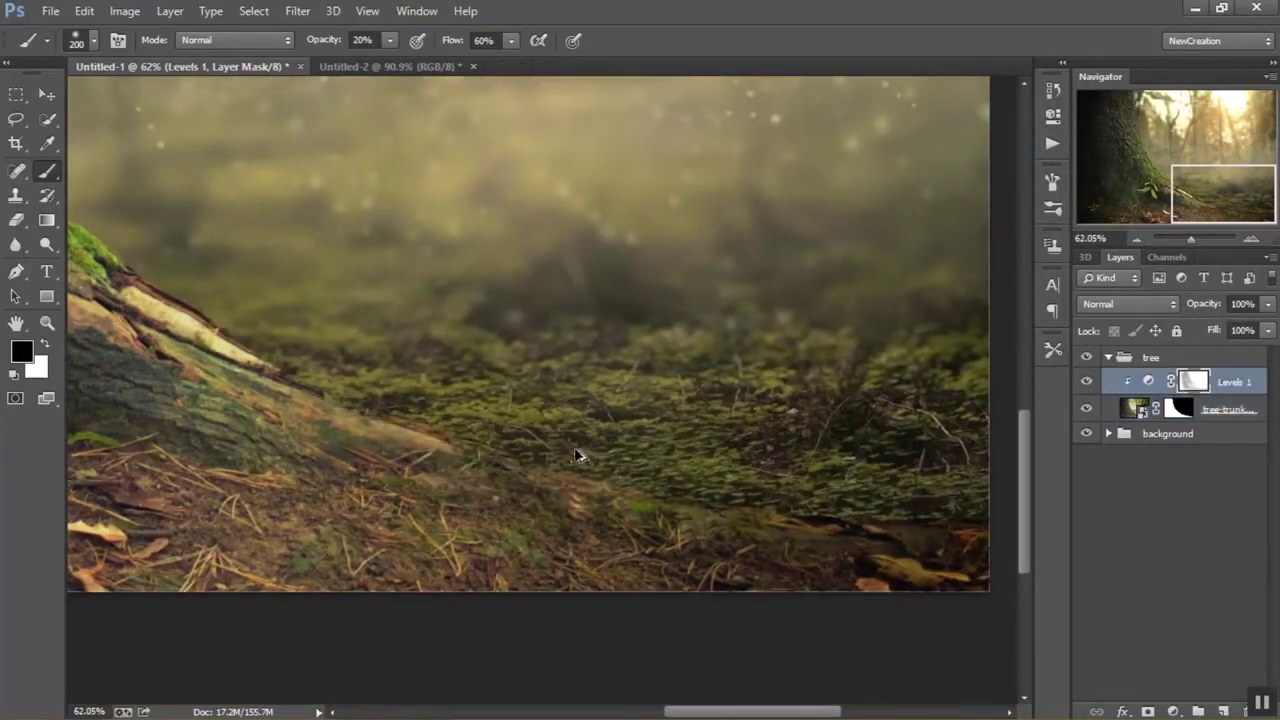
scroll(580, 457, "up", 2)
key("alt+bracketleft")
key("bracketleft")
key("bracketleft")
key("bracketleft")
key("5")
key("4")
key("alt+bracketright")
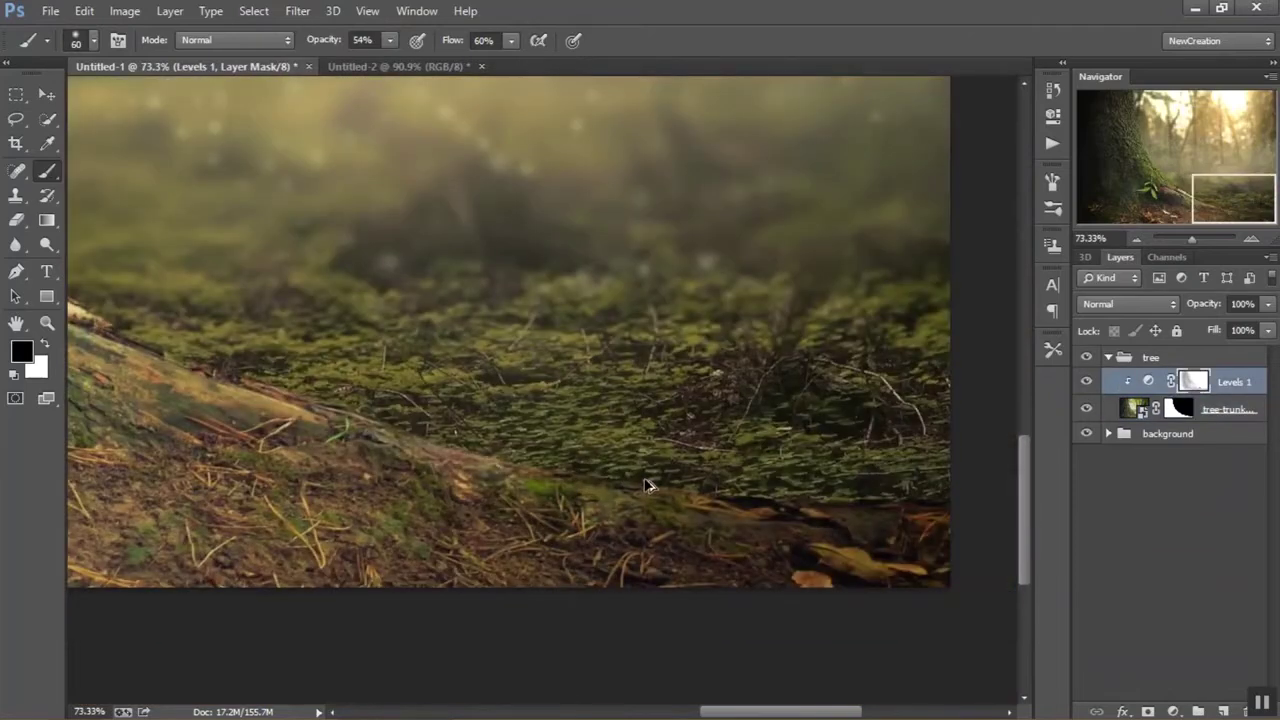
key("alt+bracketleft")
On the tree-trunk mask, blend the root edge into the ground and paint out the grey band in white
scroll(600, 480, "down", 3)
scroll(761, 546, "up", 1)
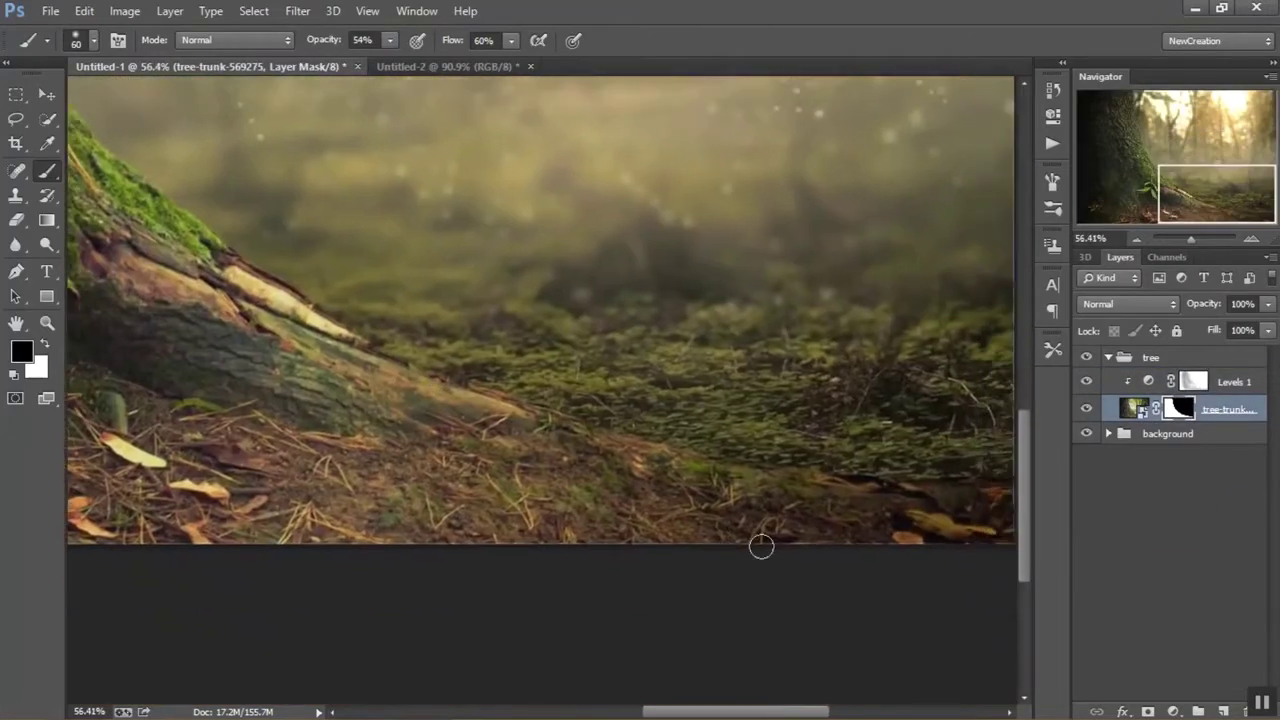
scroll(761, 546, "up", 2)
scroll(663, 423, "up", 2)
key("bracketright")
key("bracketright")
key("bracketright")
left_click_drag(678, 477, 874, 480)
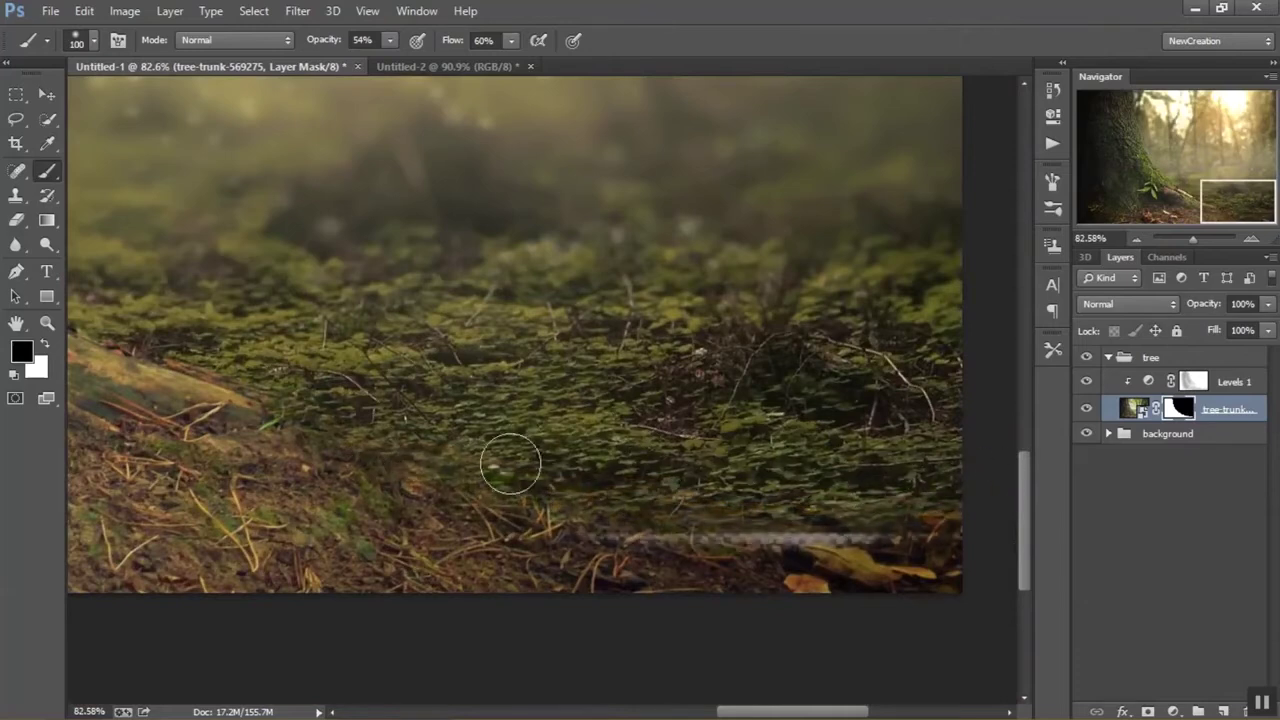
key("x")
left_click_drag(595, 536, 857, 549)
key("x")
key("x")
key("x")
key("x")
scroll(779, 583, "down", 3)
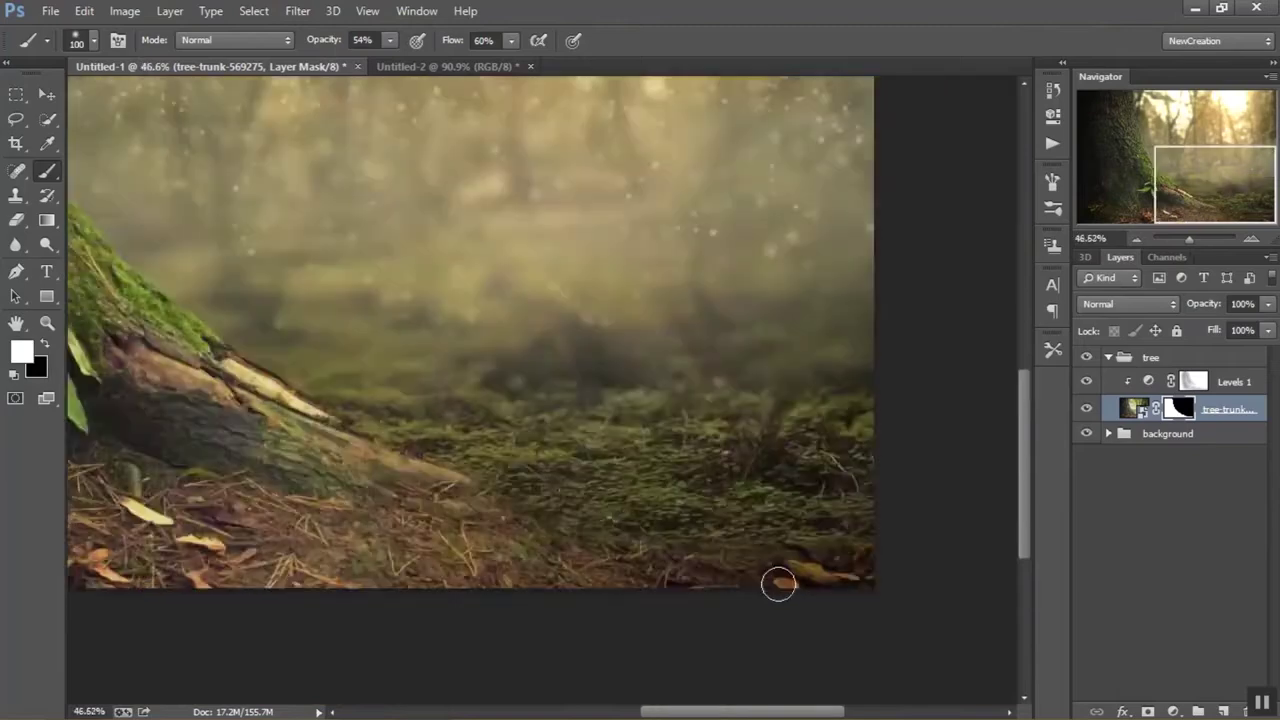
scroll(779, 583, "down", 2)
left_click(1149, 382)
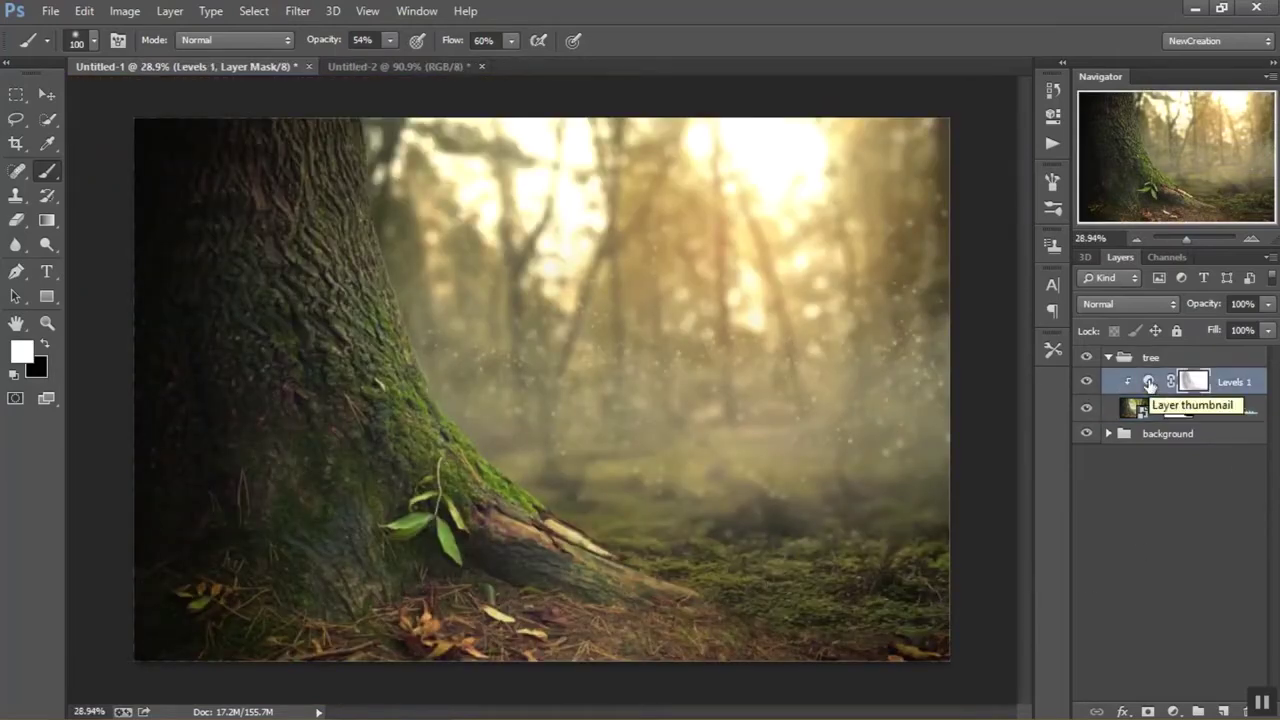
Add a Color Lookup layer using Kodak 5205 Fuji 3510, clipped to the trunk at 35% opacity
left_click(1174, 711)
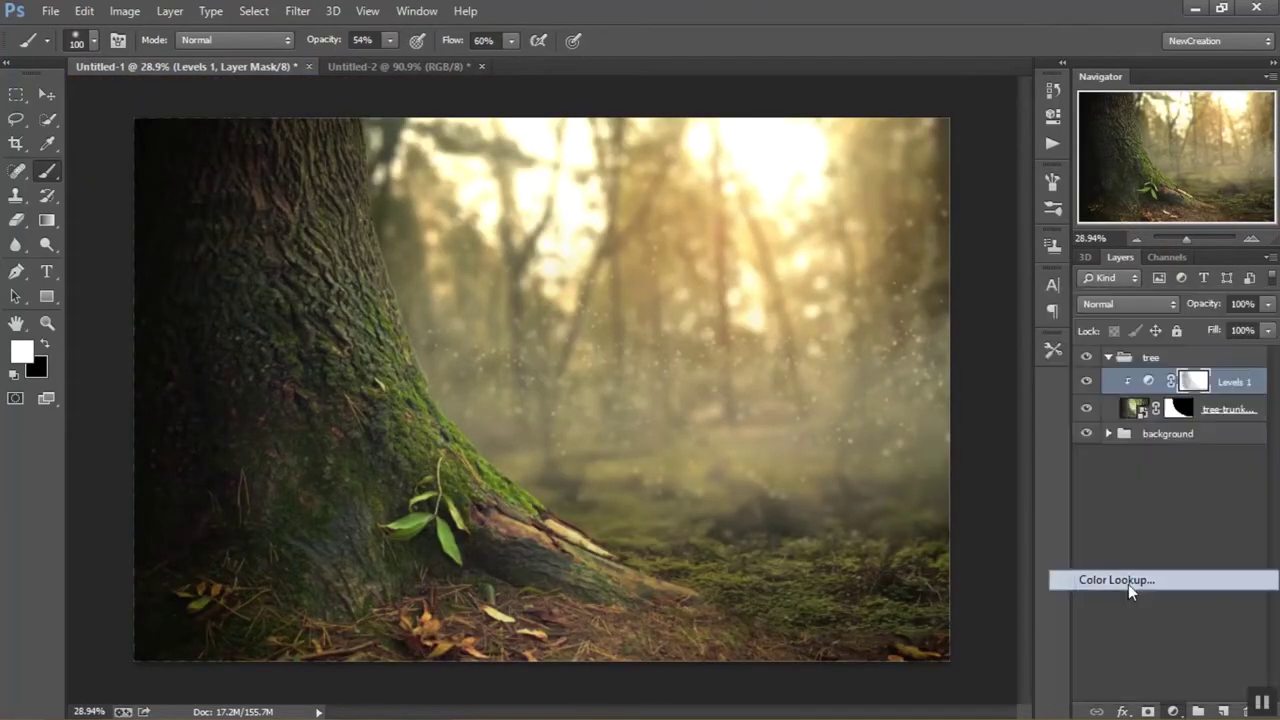
left_click(1128, 584)
left_click(943, 139)
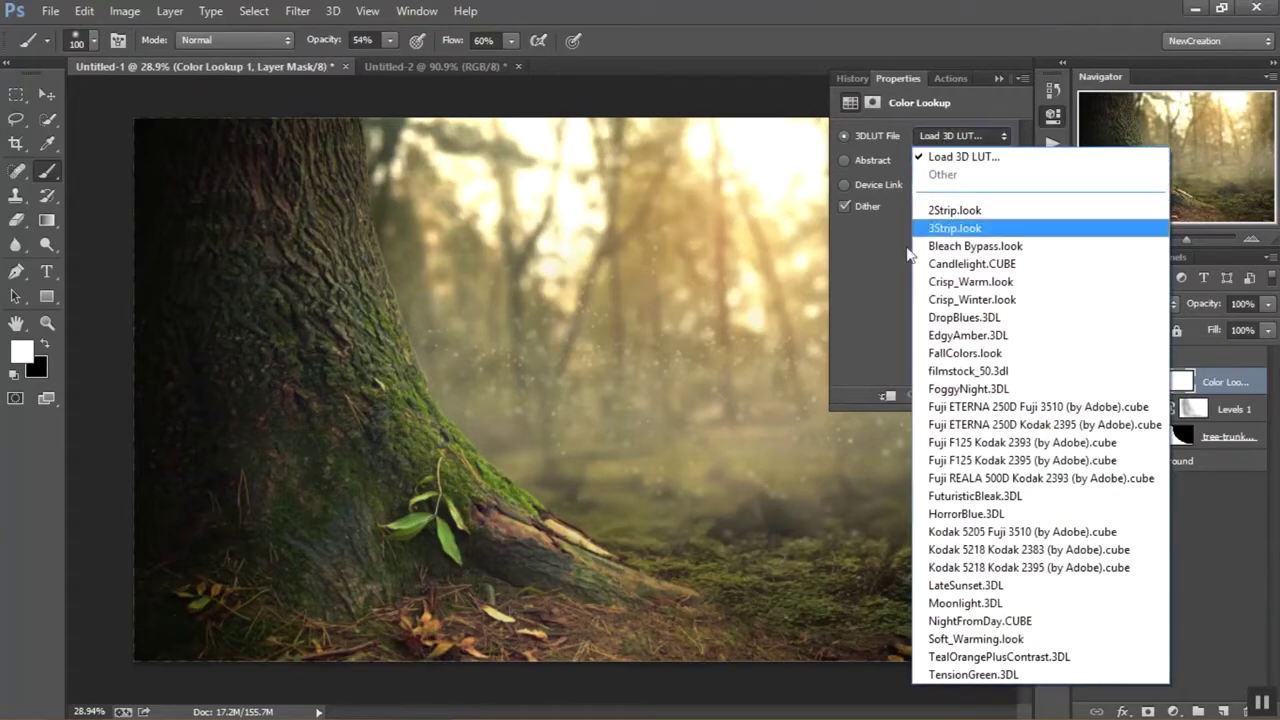
left_click(980, 528)
left_click(998, 78)
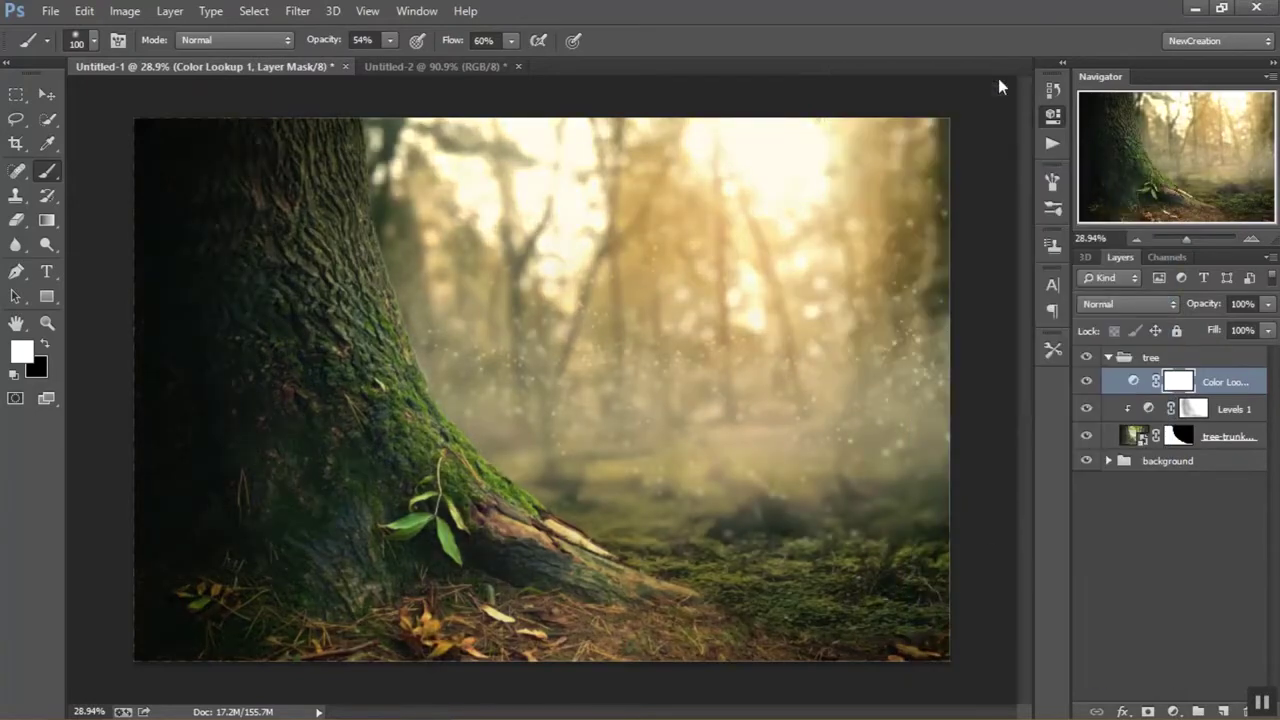
left_click(1131, 394, "alt")
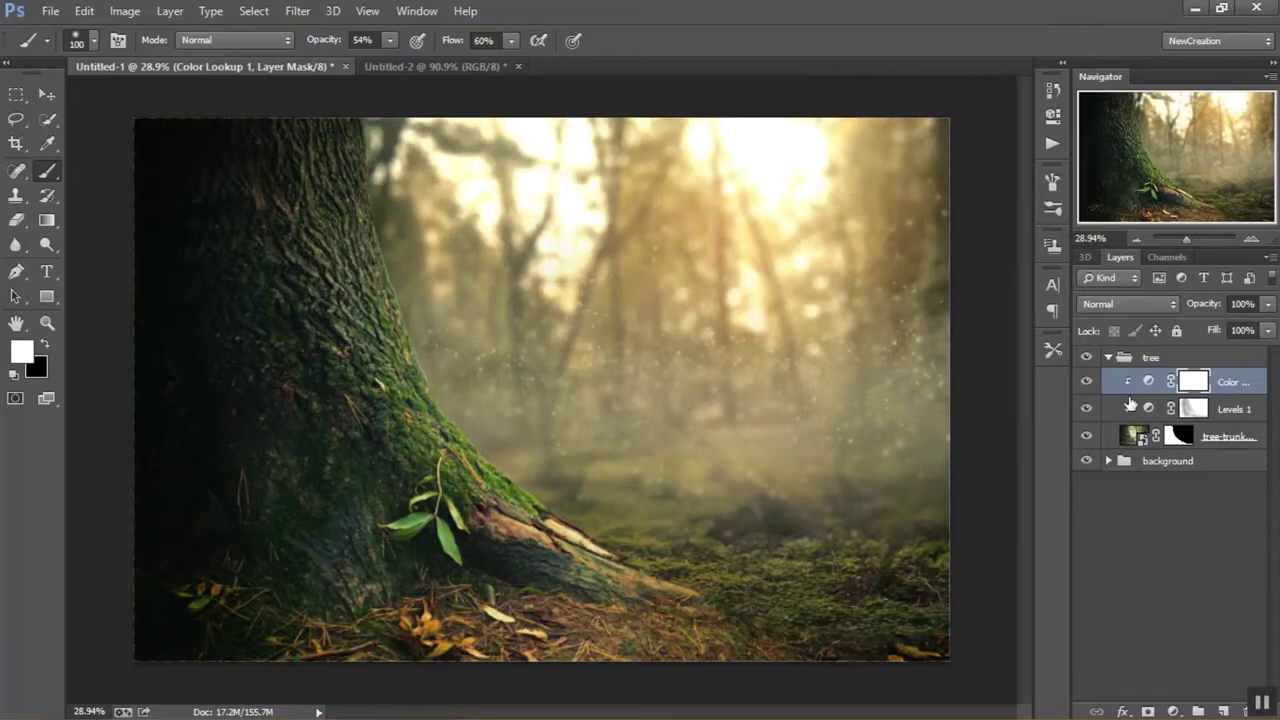
left_click(1087, 381)
left_click(1087, 381)
left_click(1245, 303)
type("35")
key("Return")
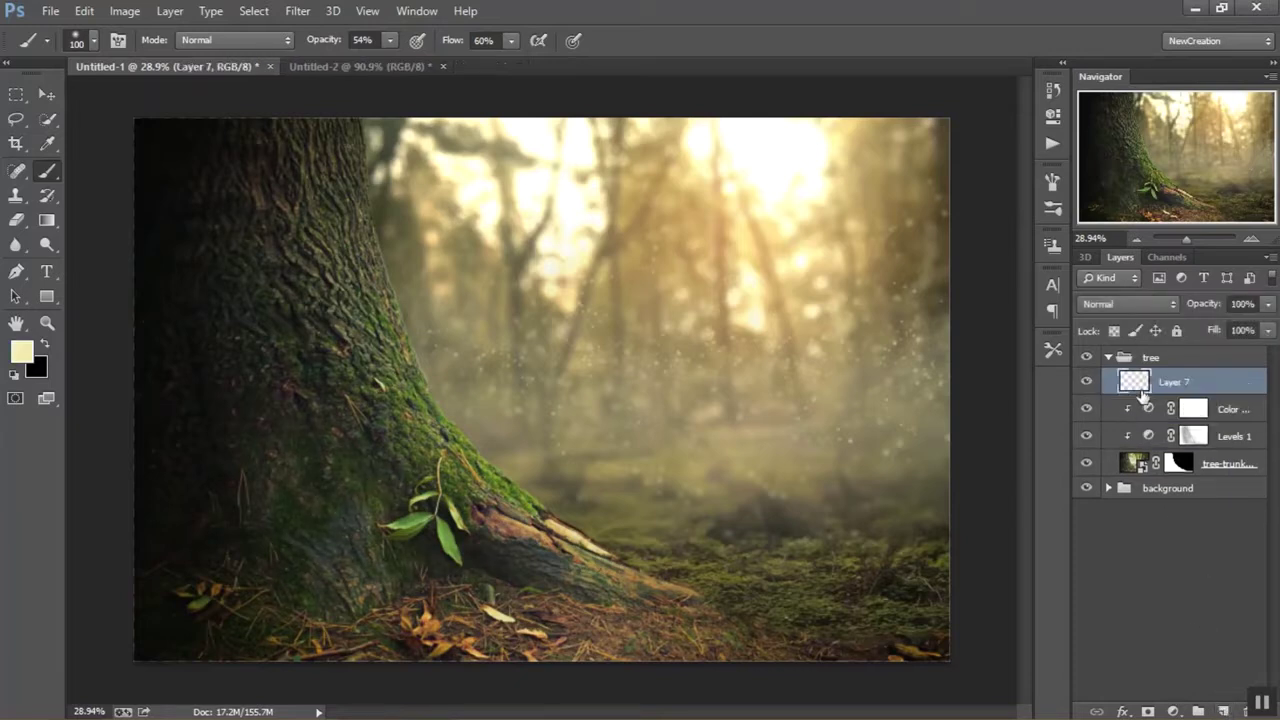
Clip a new layer named 'light effect' to the trunk and paint soft 20% light along its edge
key("ctrl+alt+g")
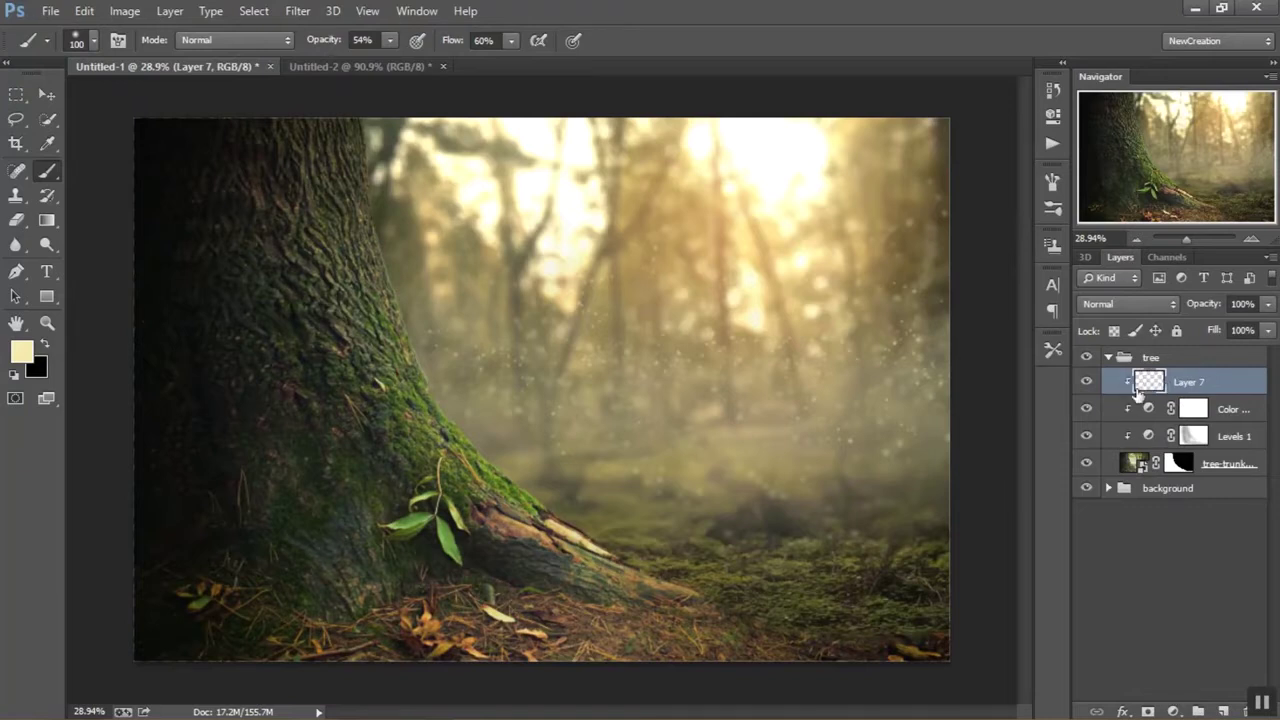
double_click(1187, 382)
type("light effect")
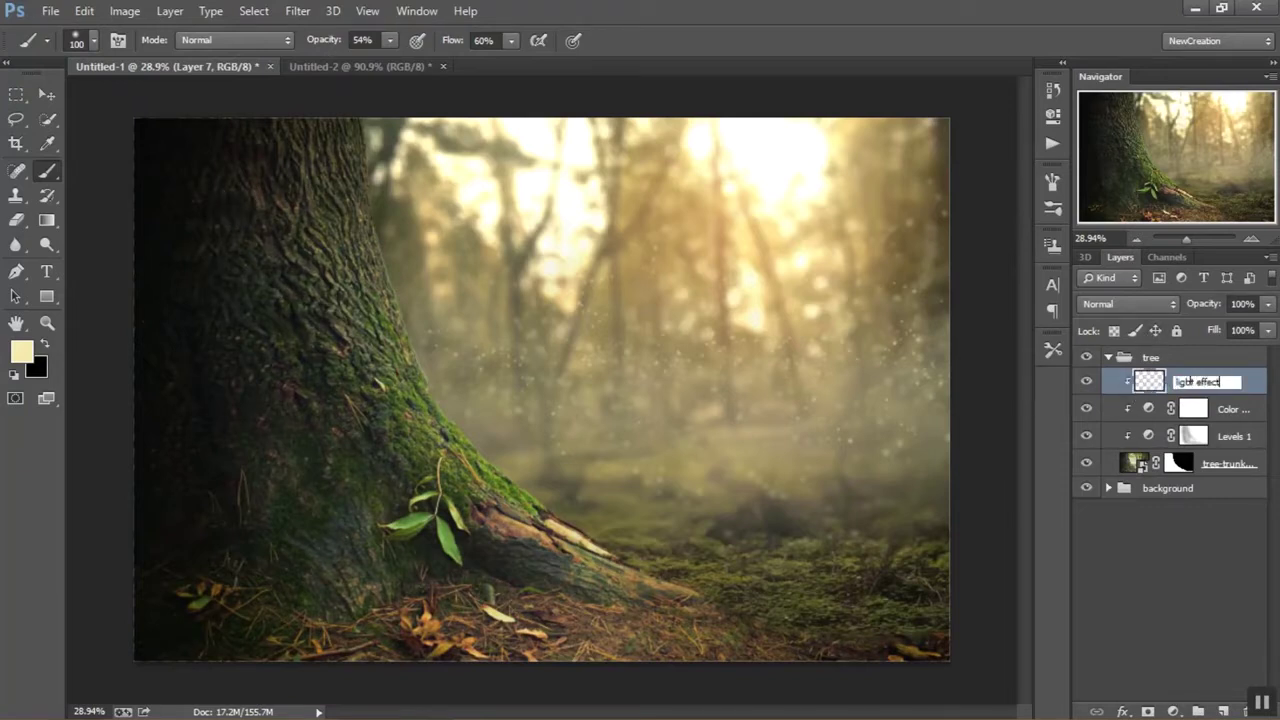
key("Return")
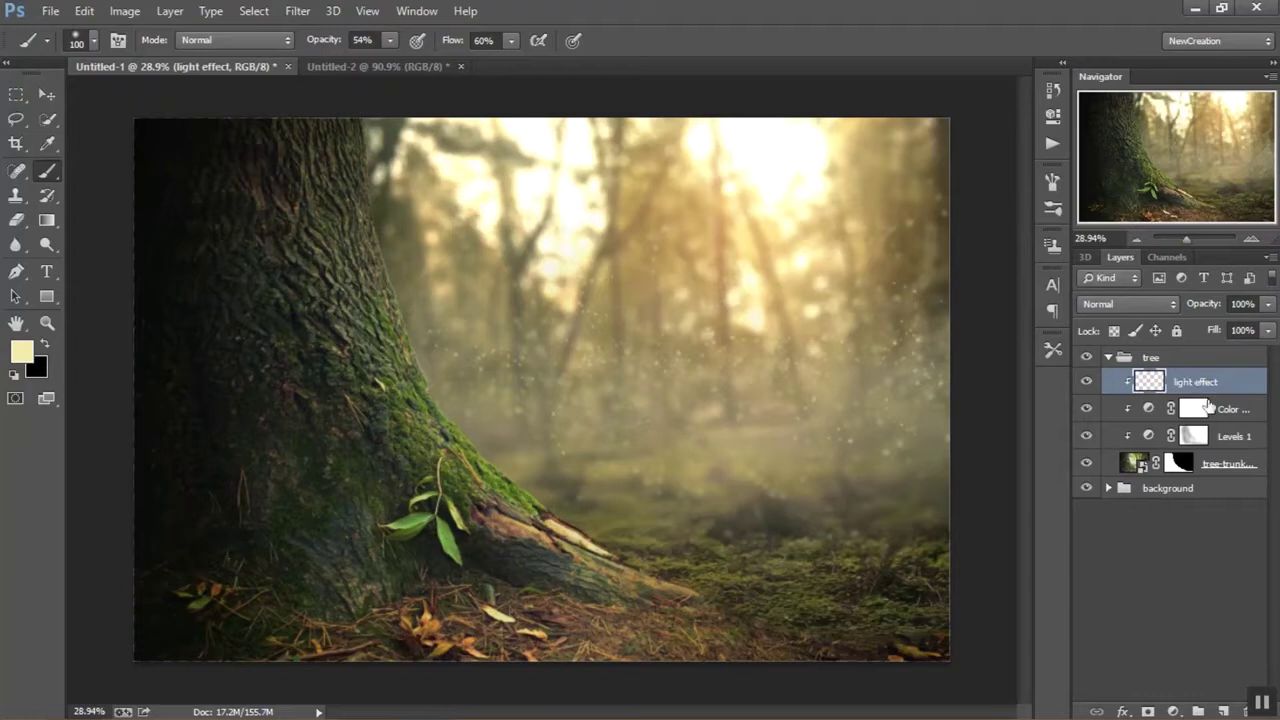
left_click_drag(354, 44, 320, 44)
key("bracketright")
key("bracketright")
key("bracketright")
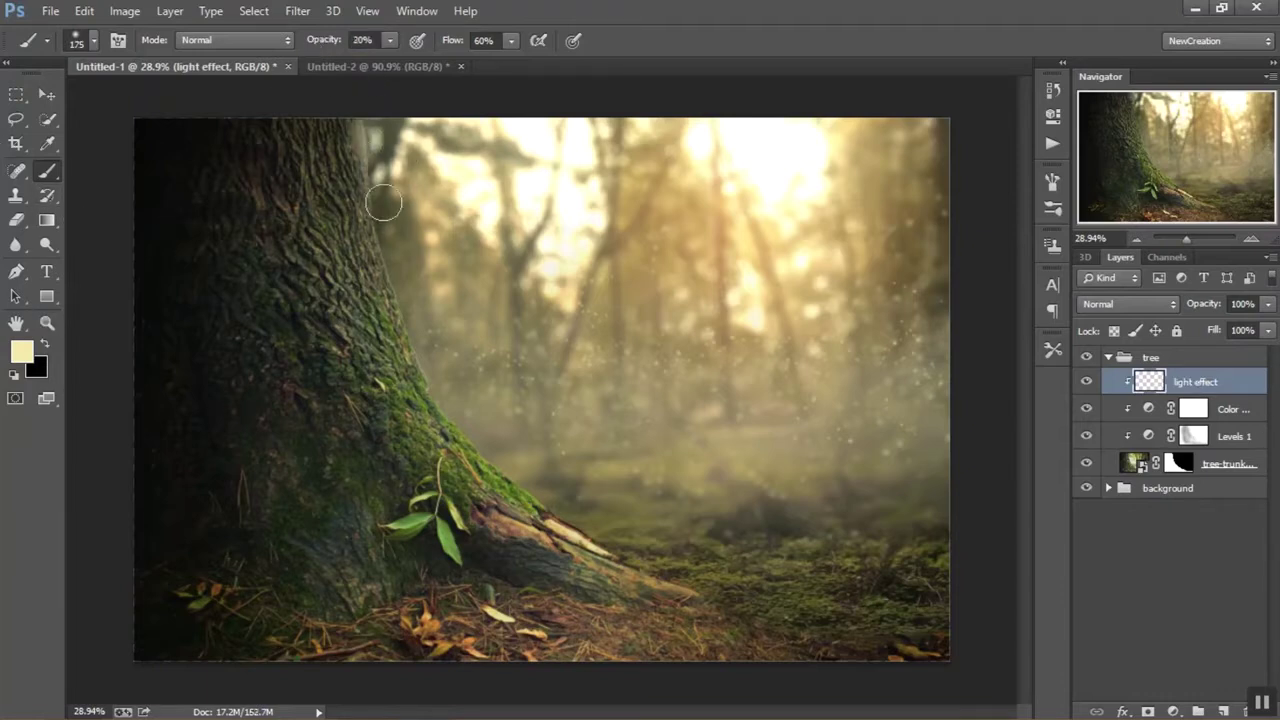
left_click_drag(375, 150, 415, 370)
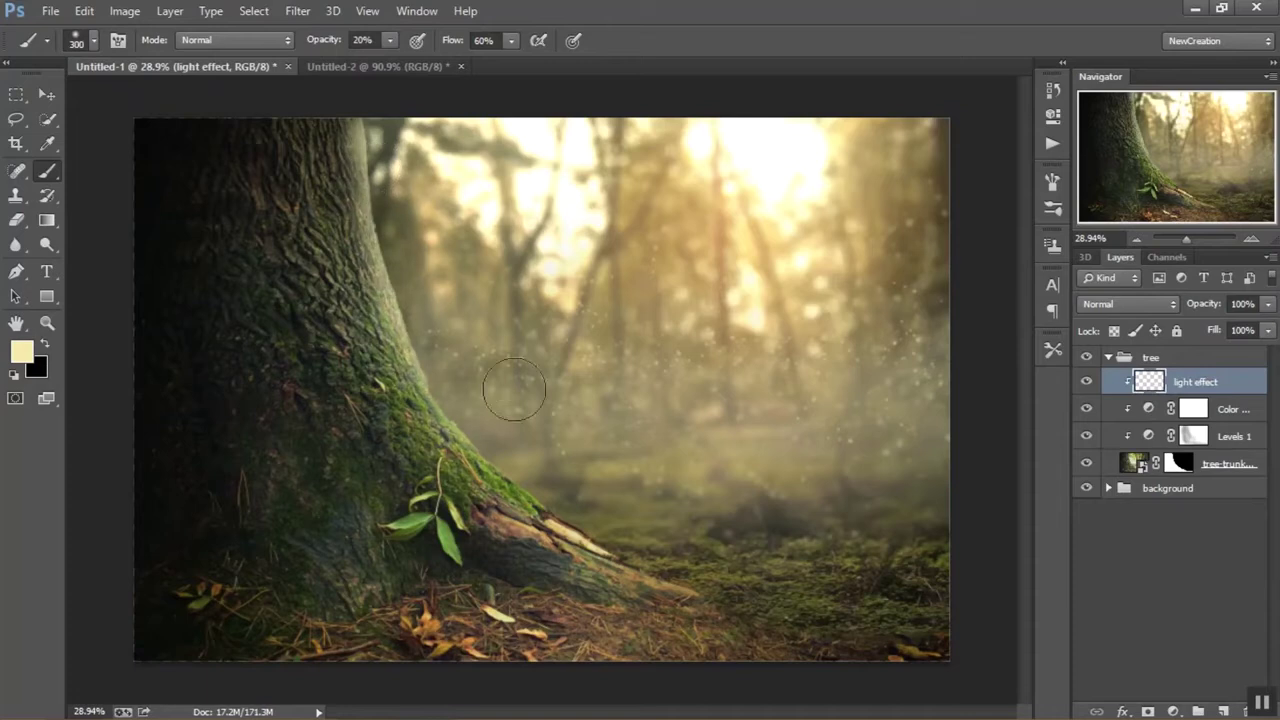
key("bracketleft")
key("bracketleft")
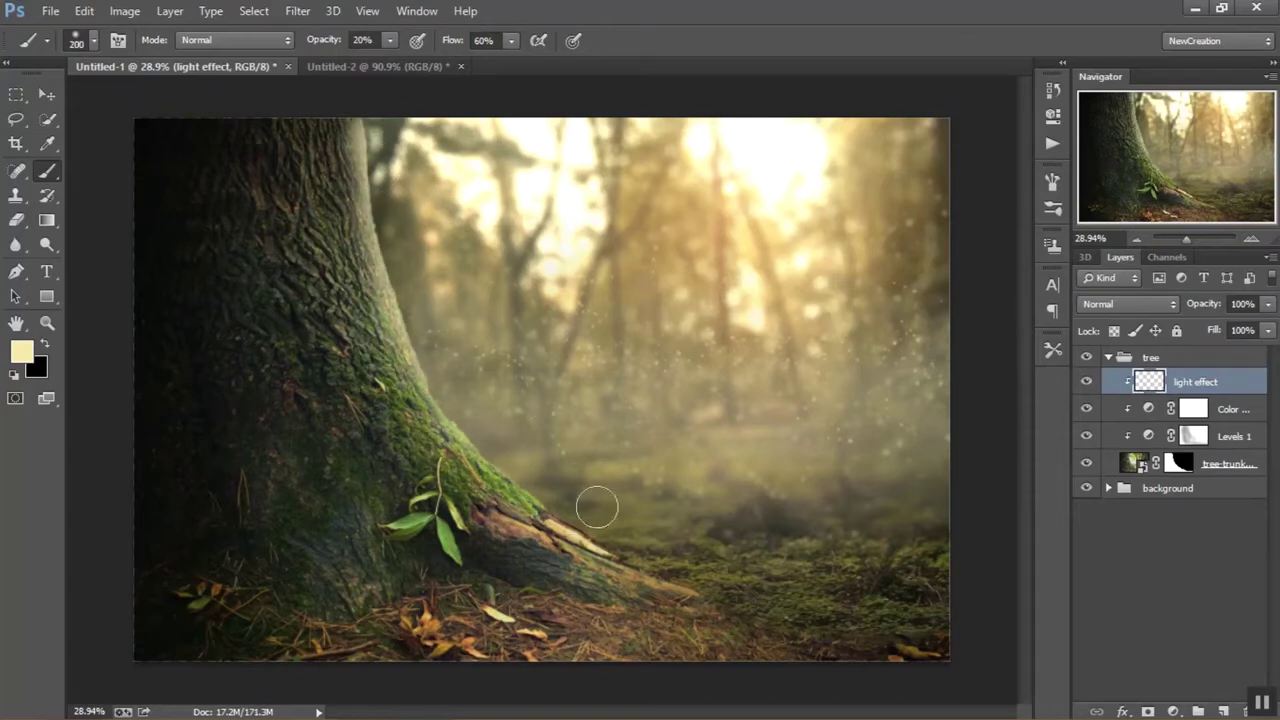
Set the light effect layer to Overlay at 70% opacity and reset the brush to full opacity and flow
left_click_drag(1248, 302, 1219, 305)
left_click(1128, 303)
left_click(1128, 303)
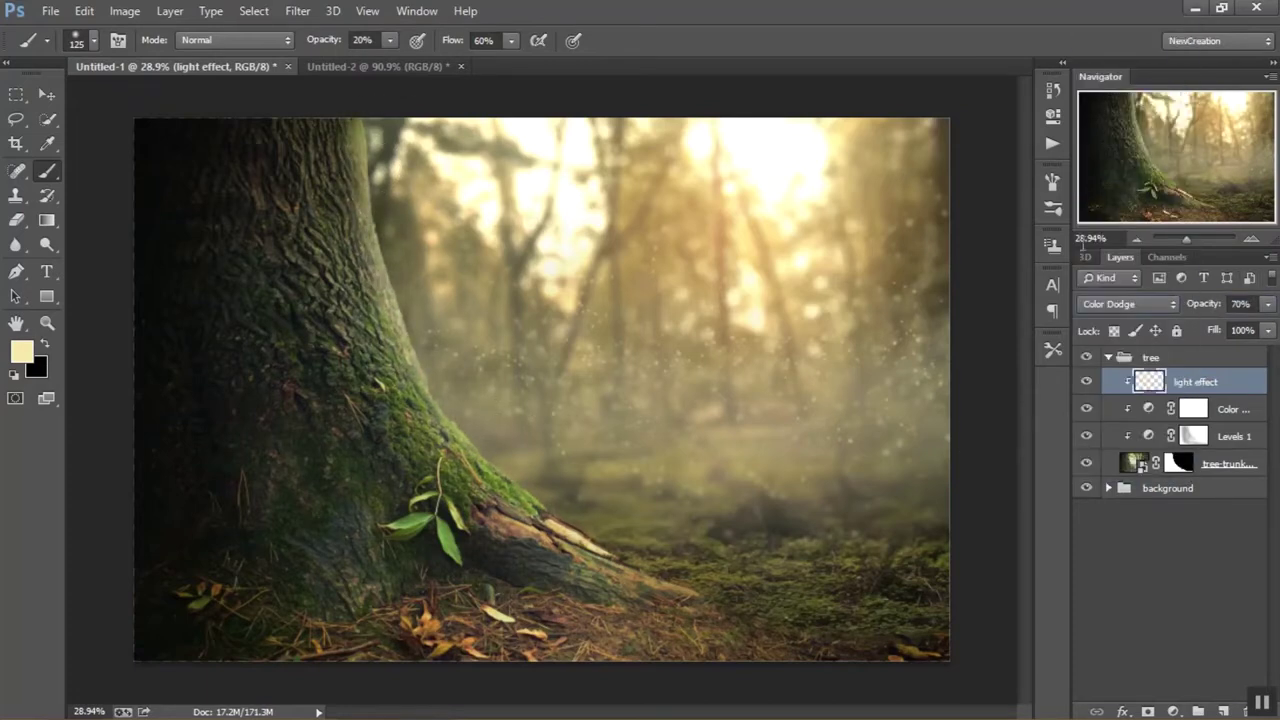
left_click(1128, 303)
left_click(1099, 158)
key("0")
key("shift+0")
key("bracketright")
key("bracketright")
key("bracketright")
left_click(1128, 303)
left_click(1106, 57)
key("shift+plus")
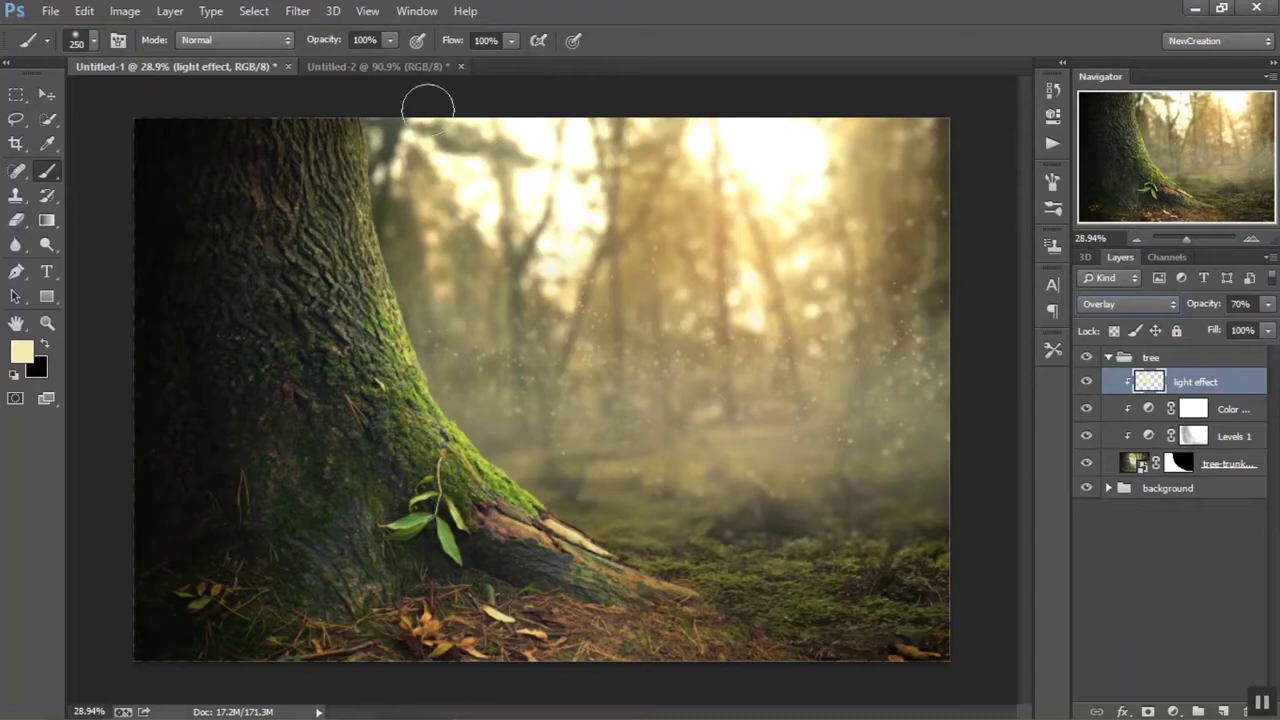
Add a clipped Layer 7, paint soft light along the trunk's upper edge, and set it to 60% opacity
left_click(1214, 707)
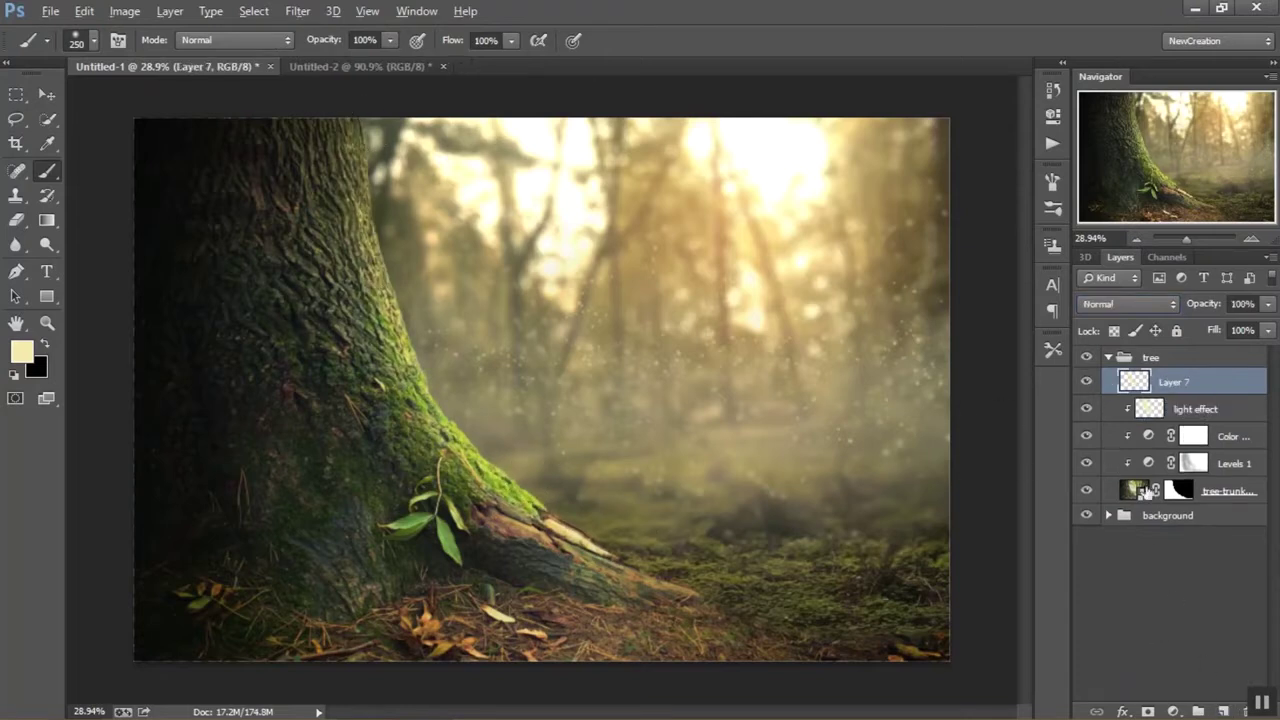
key("bracketleft")
key("bracketleft")
key("bracketleft")
left_click_drag(410, 258, 455, 420)
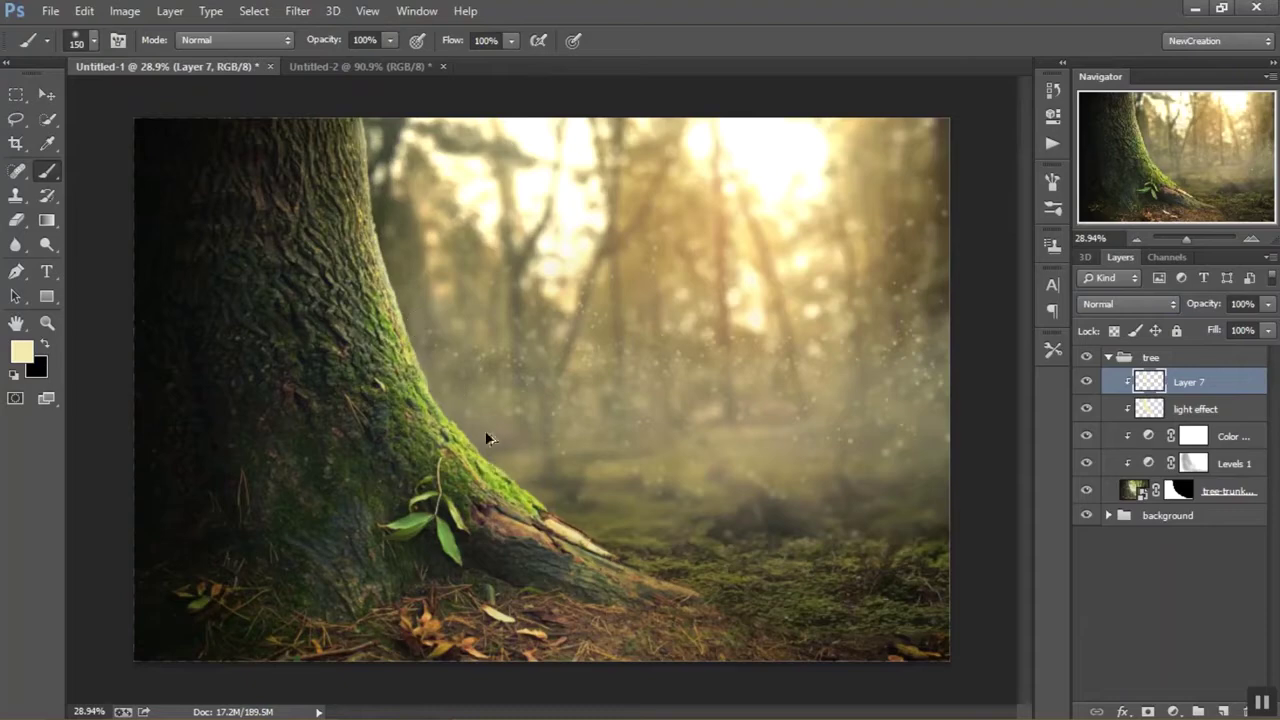
key("bracketright")
key("bracketright")
scroll(548, 430, "down", 2)
left_click_drag(392, 172, 402, 272)
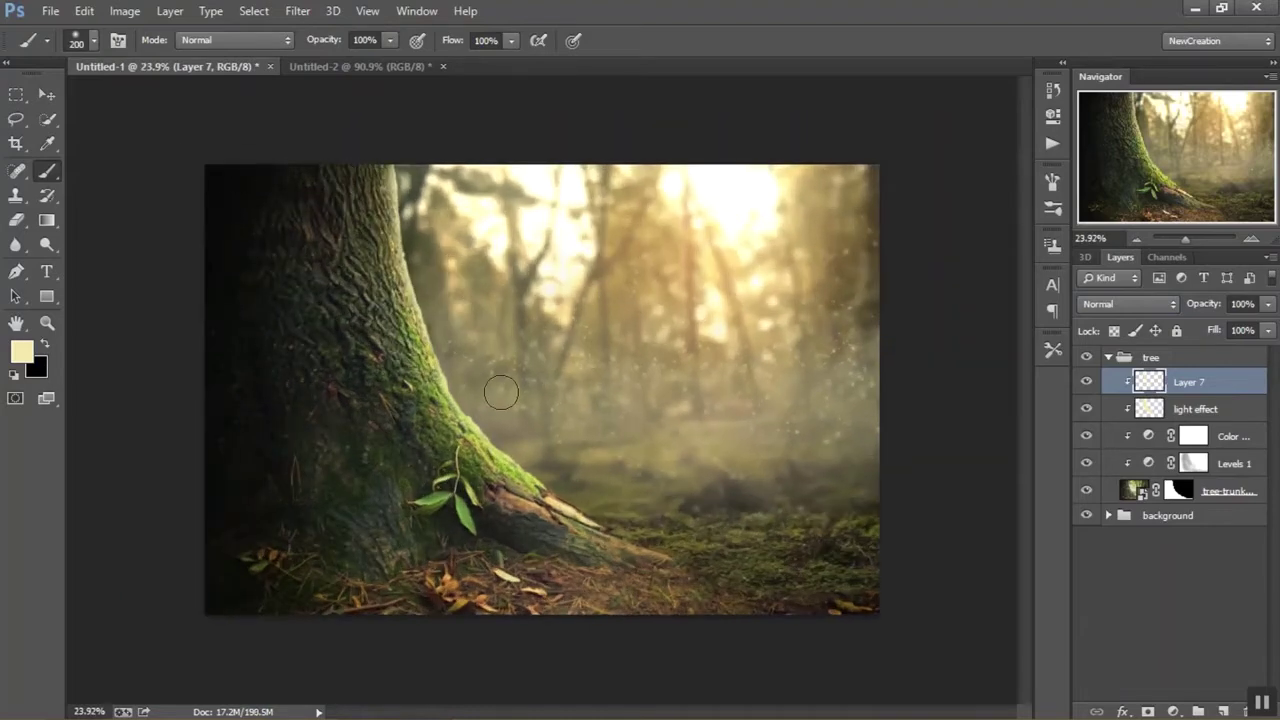
left_click_drag(1202, 307, 1150, 304)
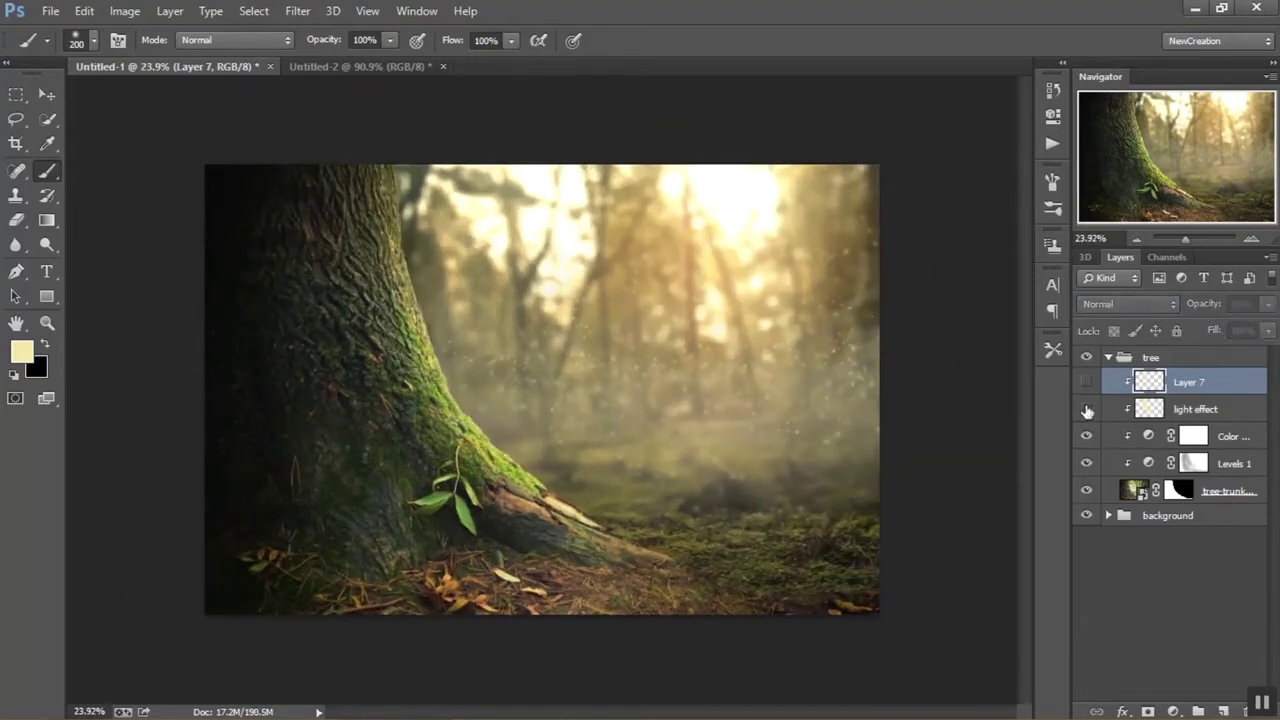
scroll(474, 446, "up", 5)
left_click(1178, 490)
Reset colours to black and white and shrink the brush to 10 for trunk-mask detail
key("d")
key("x")
key("bracketleft")
key("bracketleft")
key("bracketleft")
key("bracketleft")
key("bracketleft")
key("bracketleft")
scroll(406, 237, "up", 3)
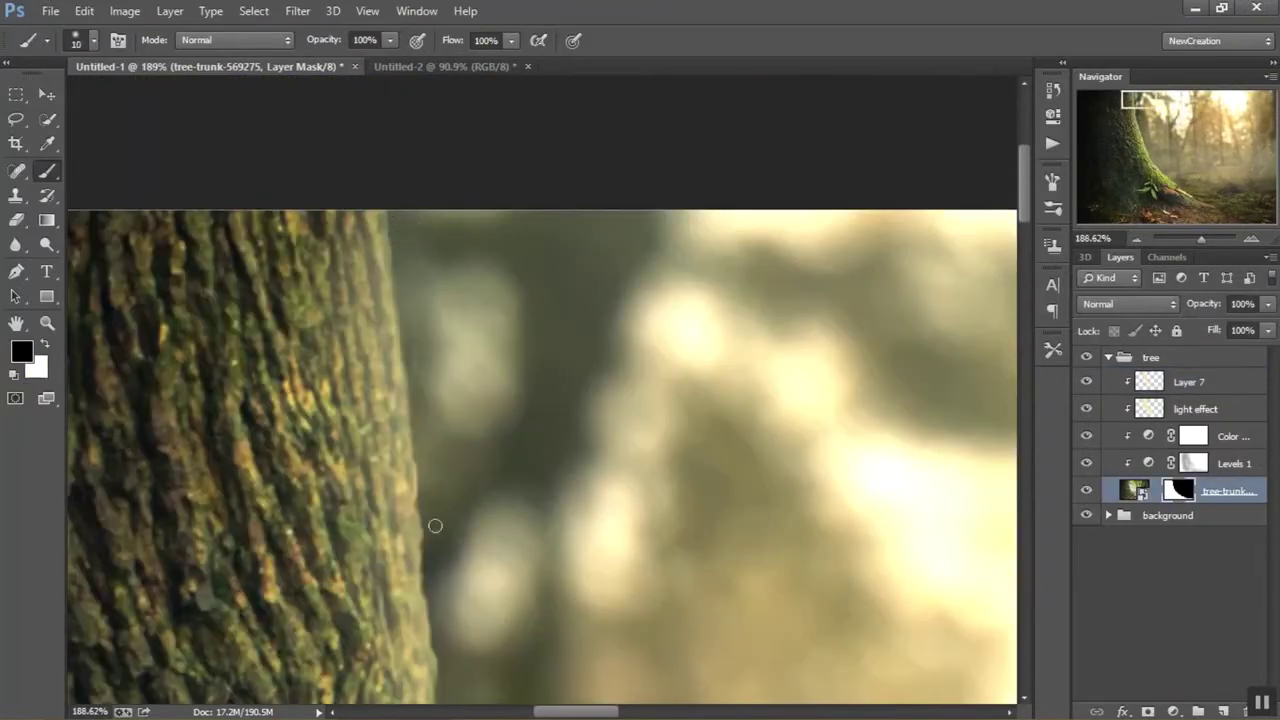
scroll(427, 484, "down", 3)
scroll(427, 484, "down", 3)
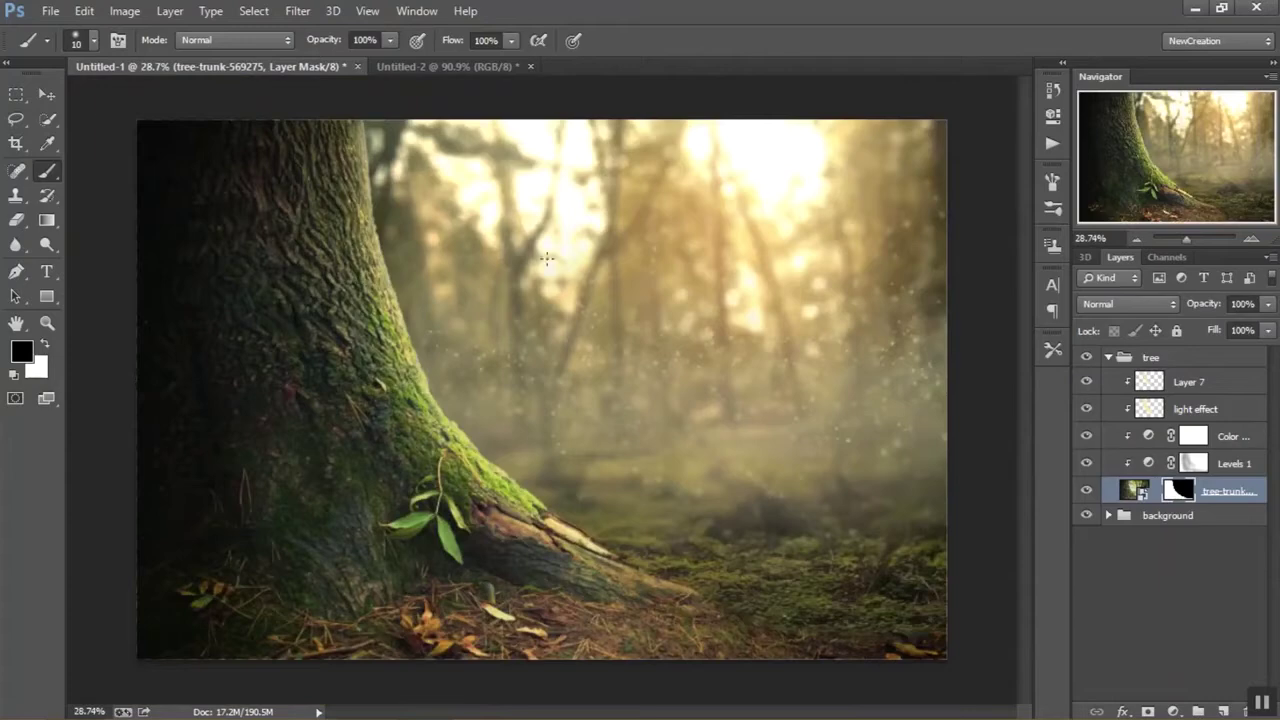
Stretch the red_wood_forest photo wider to the right, then collapse the background and tree groups
key("v")
left_click(1120, 381)
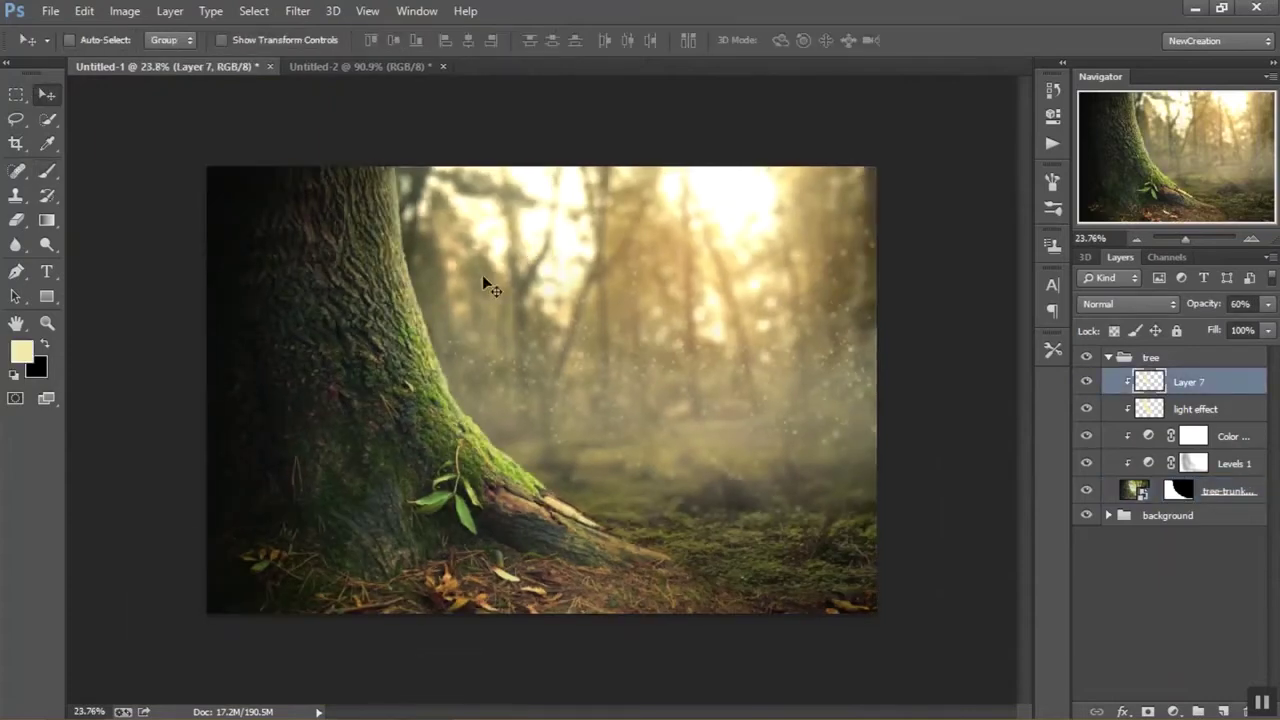
left_click(1108, 515)
left_click(1200, 659)
key("ctrl+t")
left_click_drag(814, 453, 771, 453)
left_click_drag(878, 355, 893, 355)
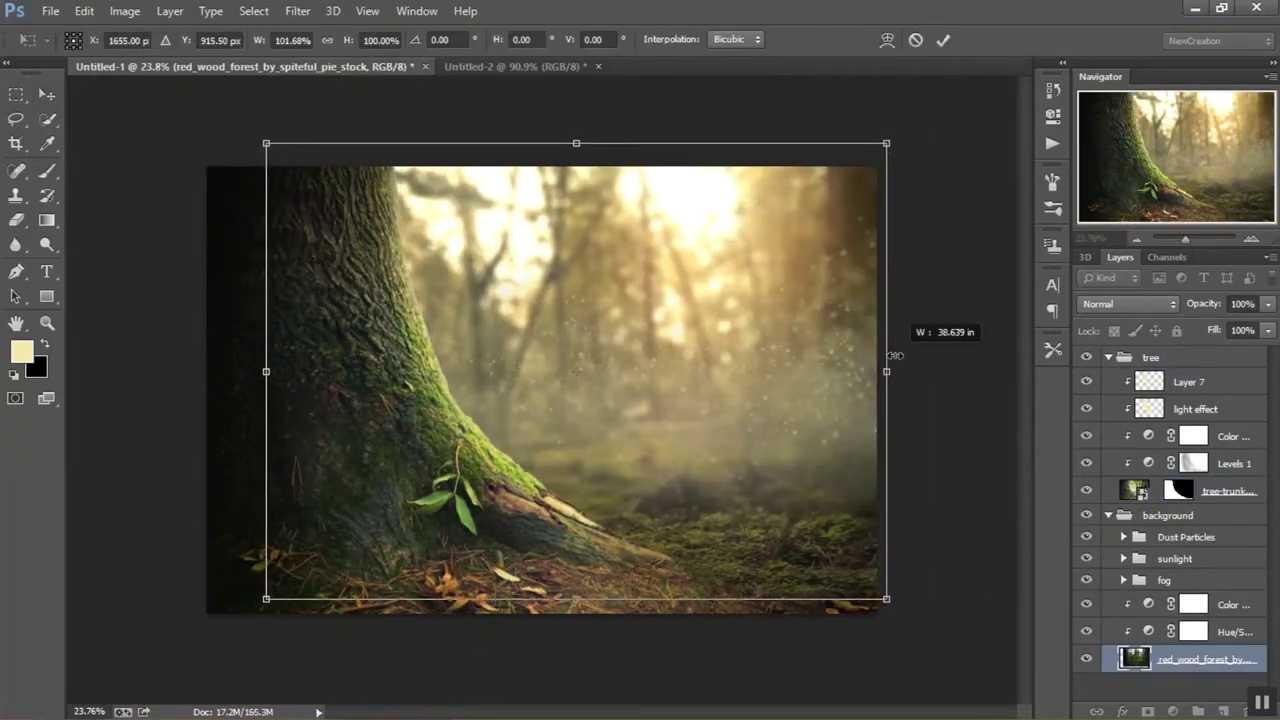
left_click(942, 40)
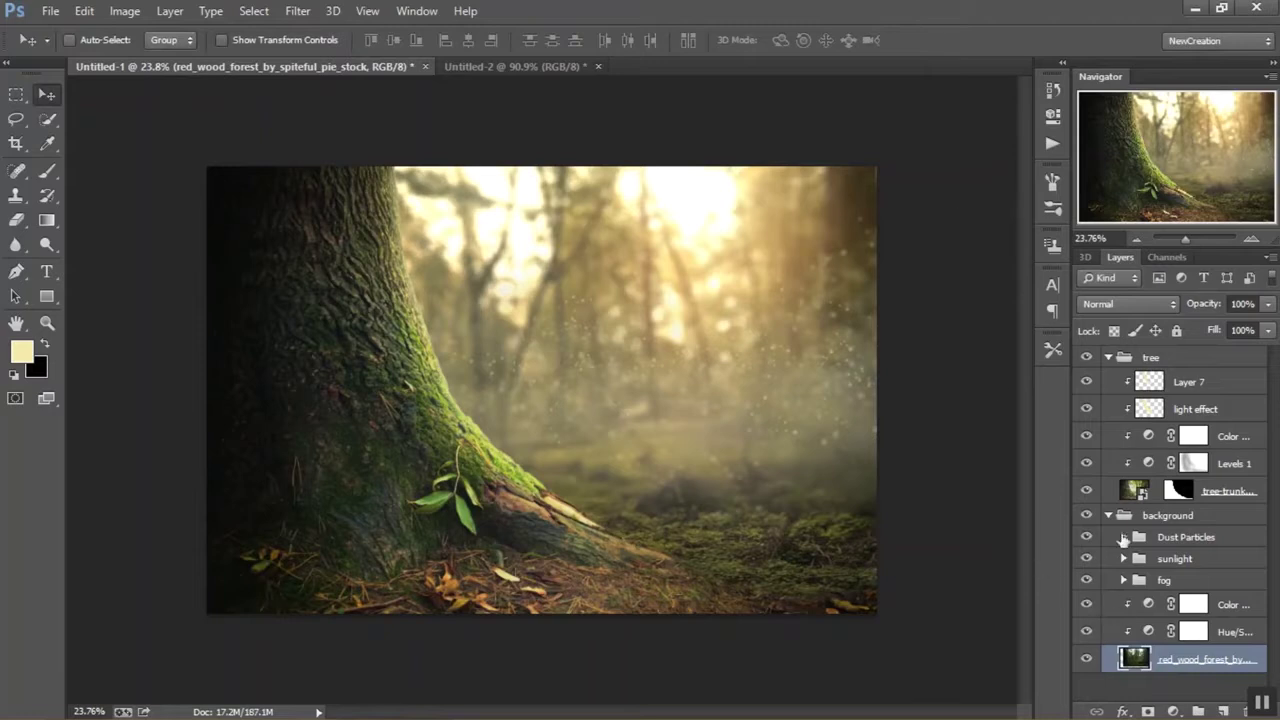
left_click(1108, 515)
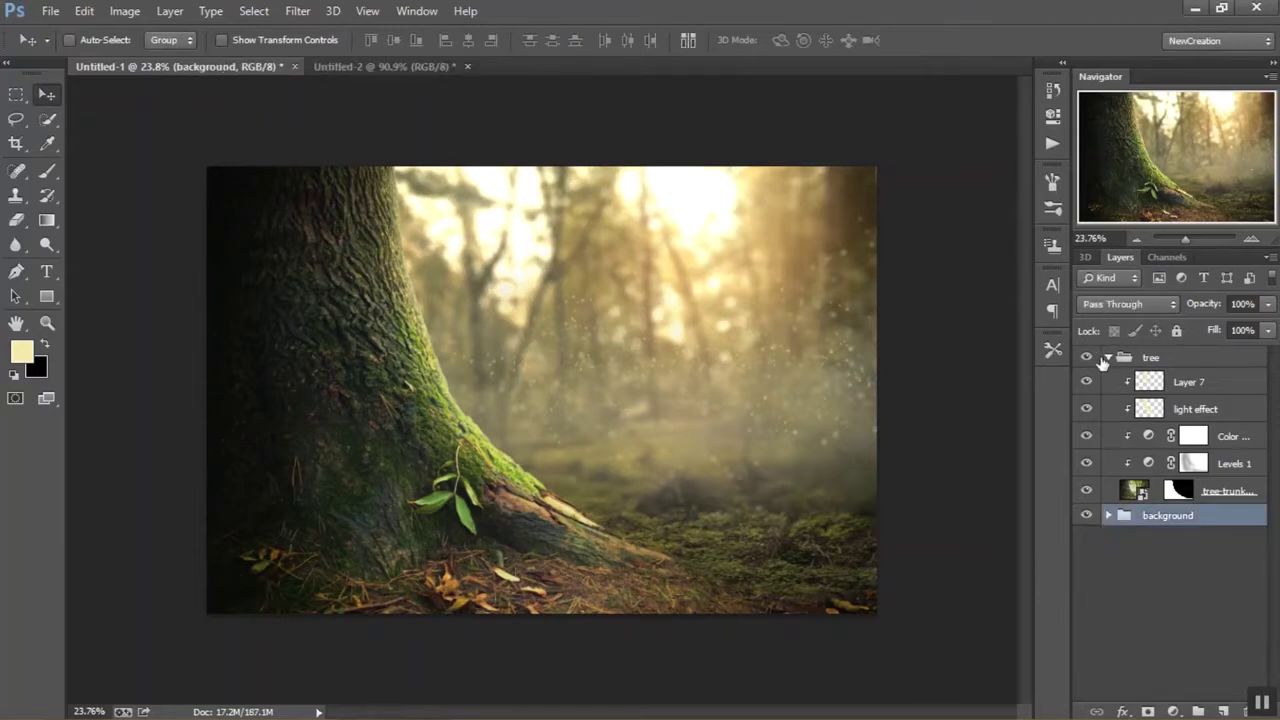
left_click(1106, 357)
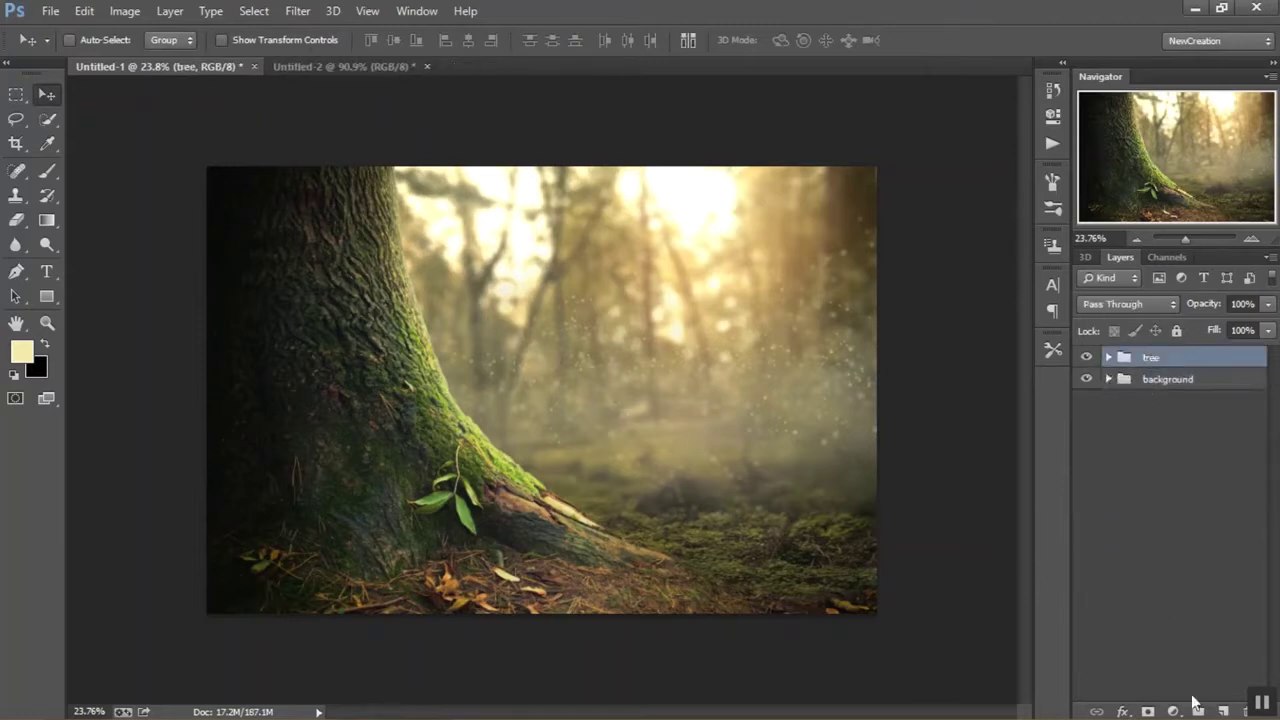
Create a 'door' group and place the cathedral door image into the document
left_click(1198, 711)
double_click(1160, 358)
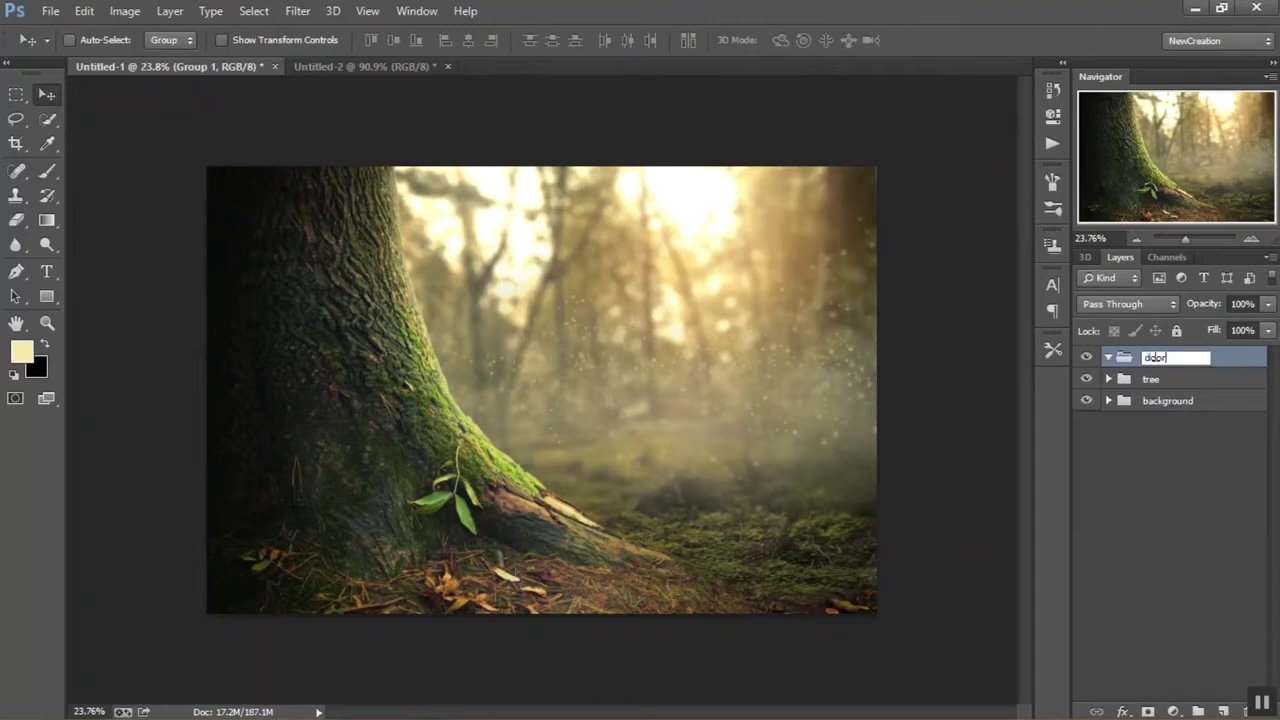
key("Return")
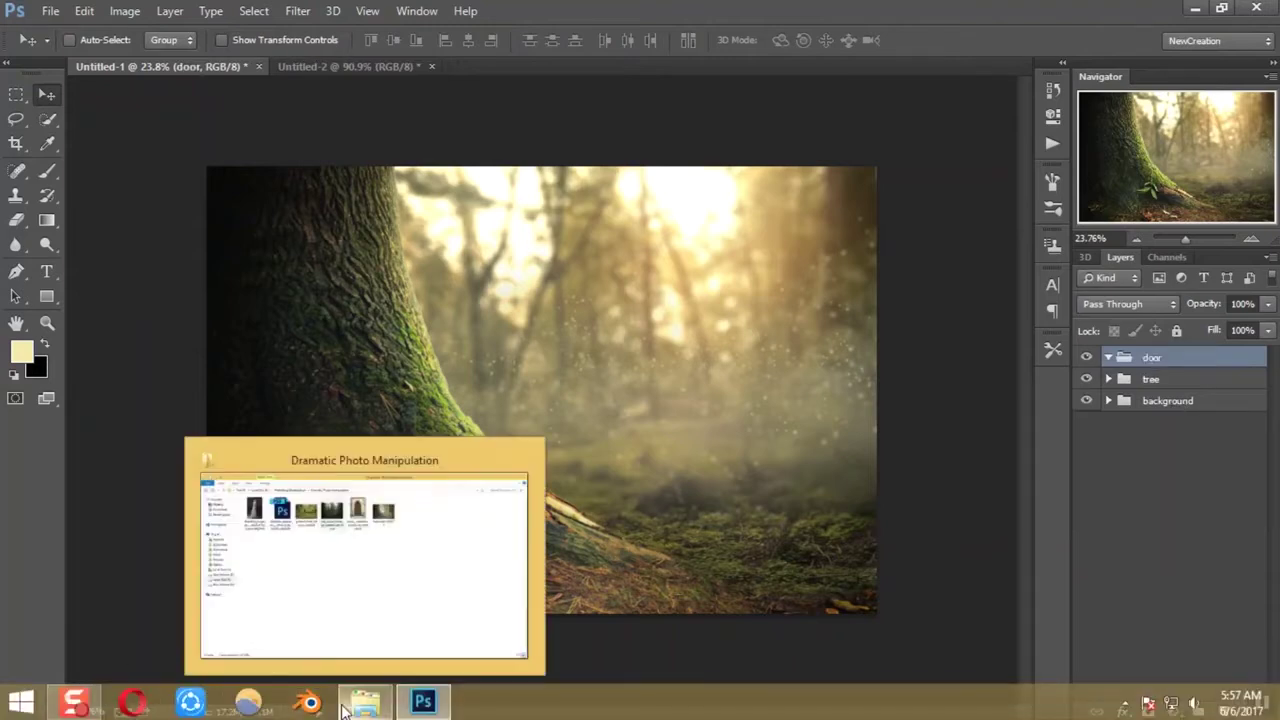
left_click(343, 708)
mouse_move(614, 130)
left_mouse_down()
mouse_move(634, 674)
mouse_move(432, 700)
mouse_move(420, 453)
mouse_move(750, 715)
left_mouse_up()
mouse_move(684, 358)
left_mouse_down()
mouse_move(589, 349)
mouse_move(726, 287)
left_mouse_up()
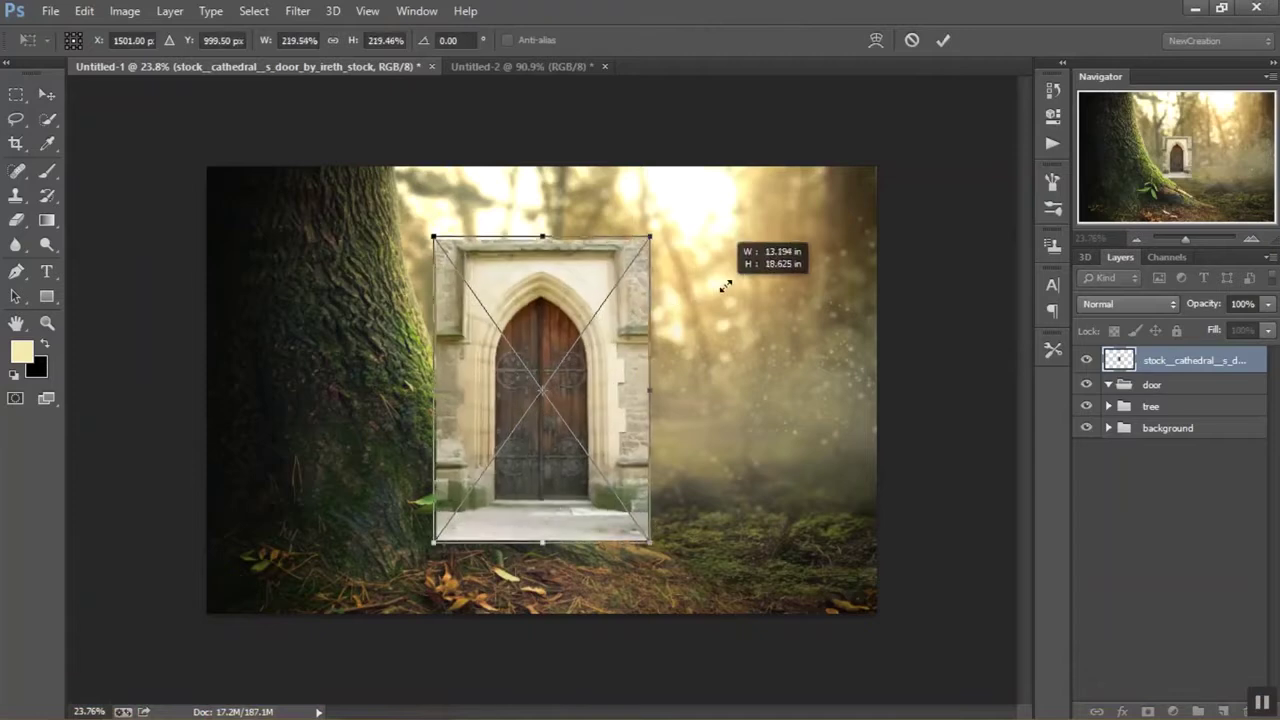
left_click(943, 40)
Move the door layer into the door group, scale it to about 110%, and position it lower left by the trunk
left_click_drag(1166, 362, 1147, 392)
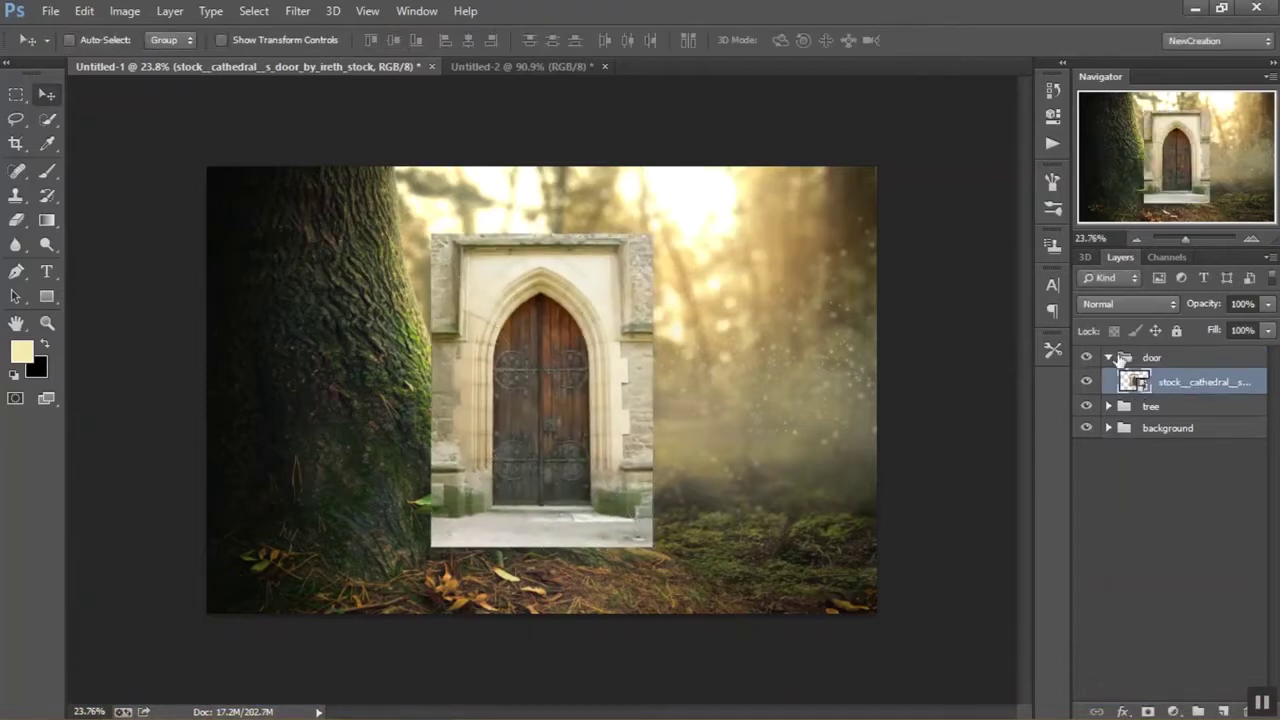
left_click(1120, 358)
mouse_move(621, 389)
left_mouse_down()
mouse_move(385, 450)
mouse_move(385, 462)
left_mouse_up()
key("ctrl+t")
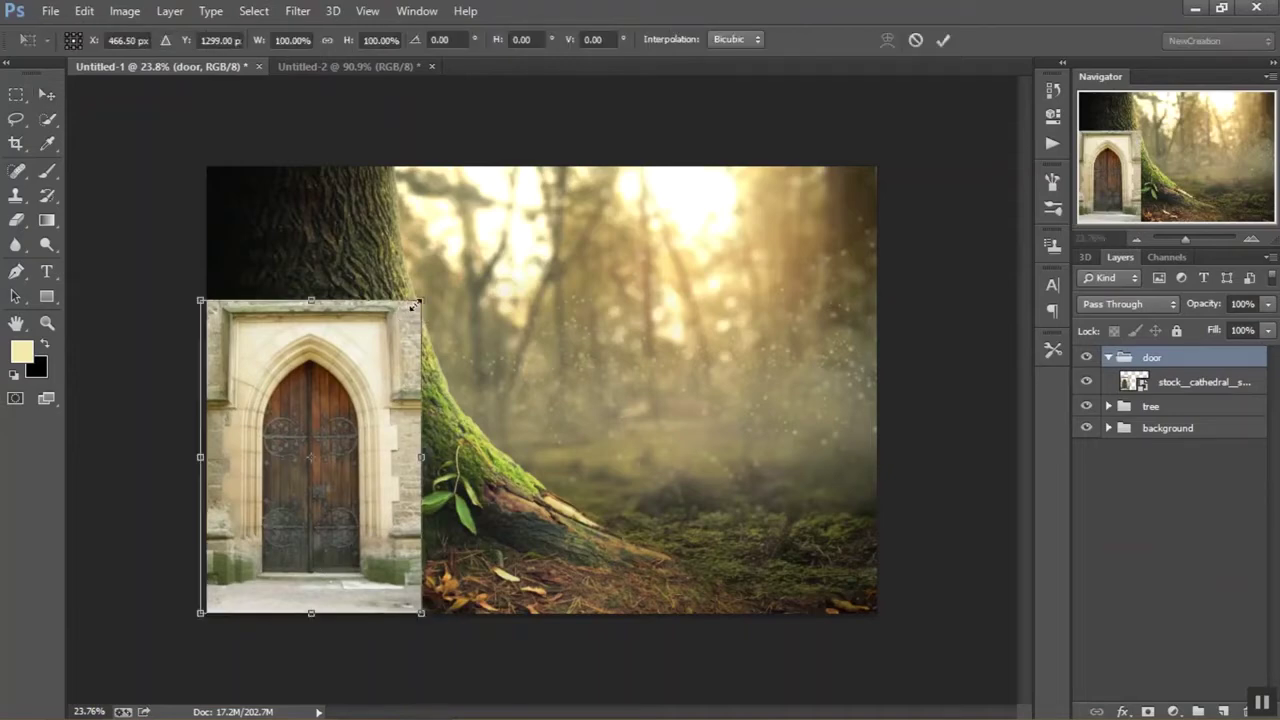
left_click_drag(421, 302, 434, 250)
left_click_drag(414, 363, 406, 357)
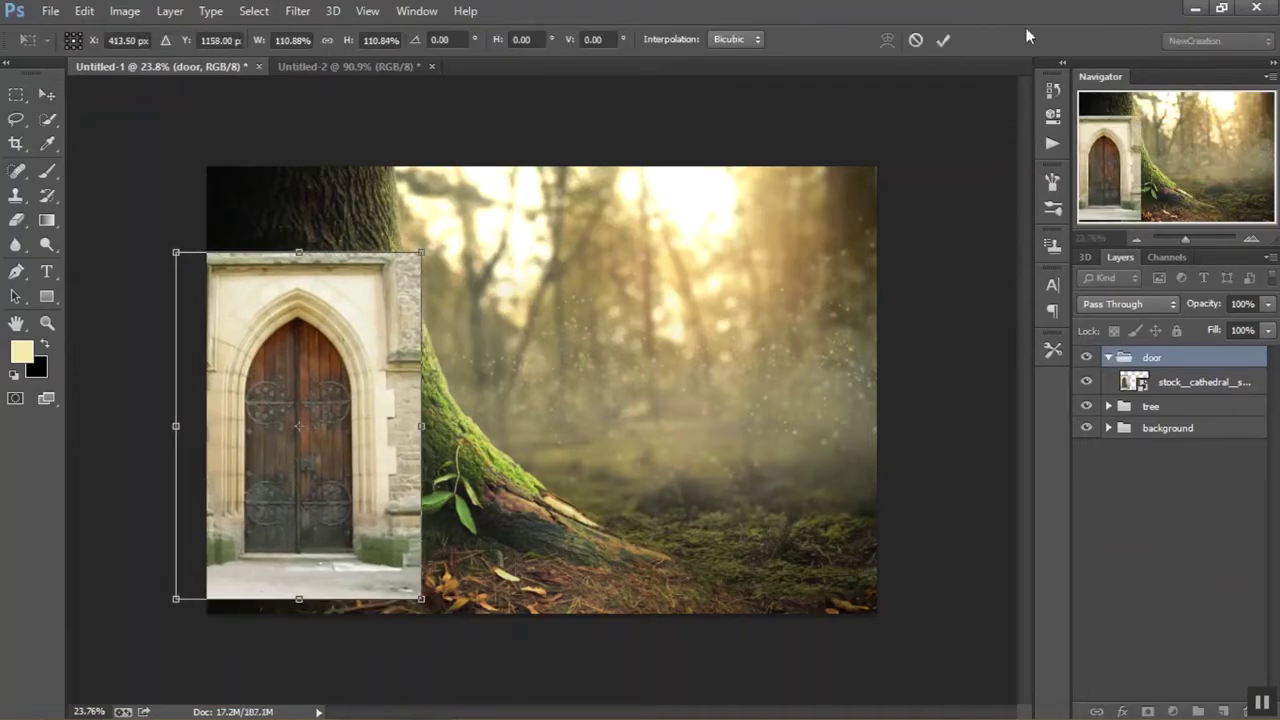
left_click(943, 40)
scroll(586, 329, "up", 4)
scroll(303, 466, "up", 3)
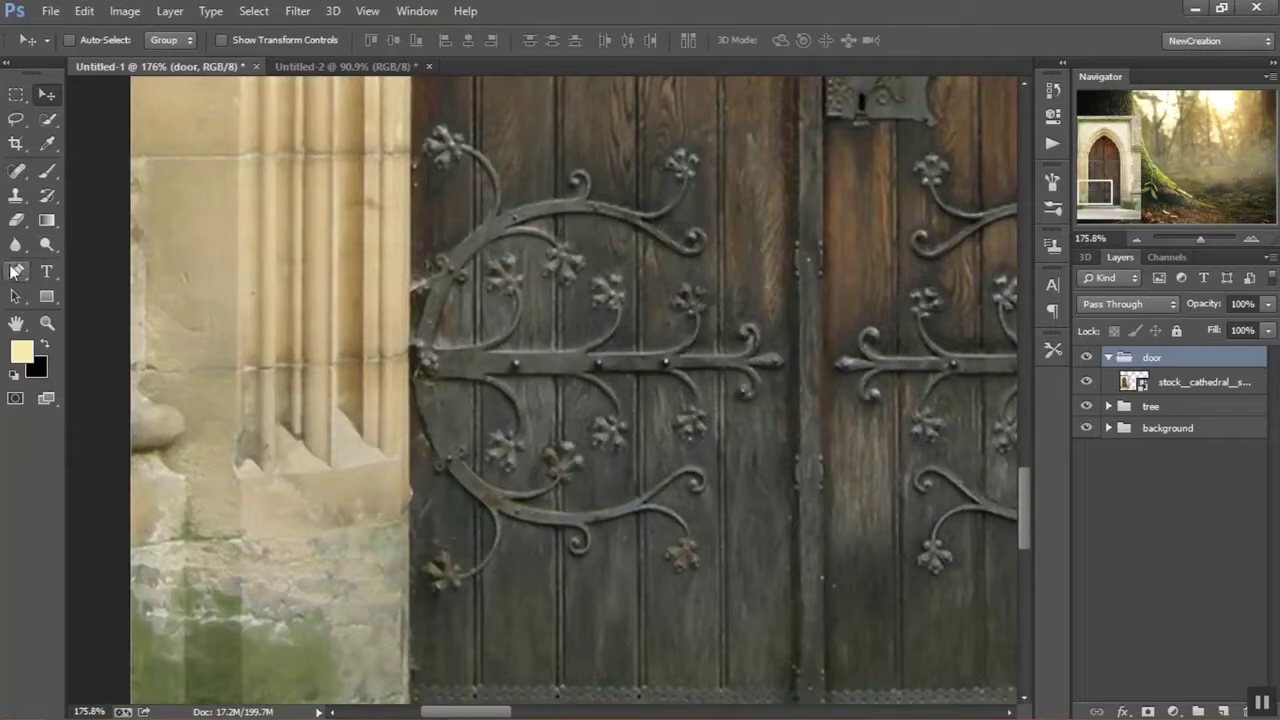
Draw Pen path anchors curving along the cathedral door's arch up to its apex
left_click(14, 270)
scroll(398, 315, "up", 1)
scroll(398, 315, "down", 3)
scroll(389, 242, "down", 5)
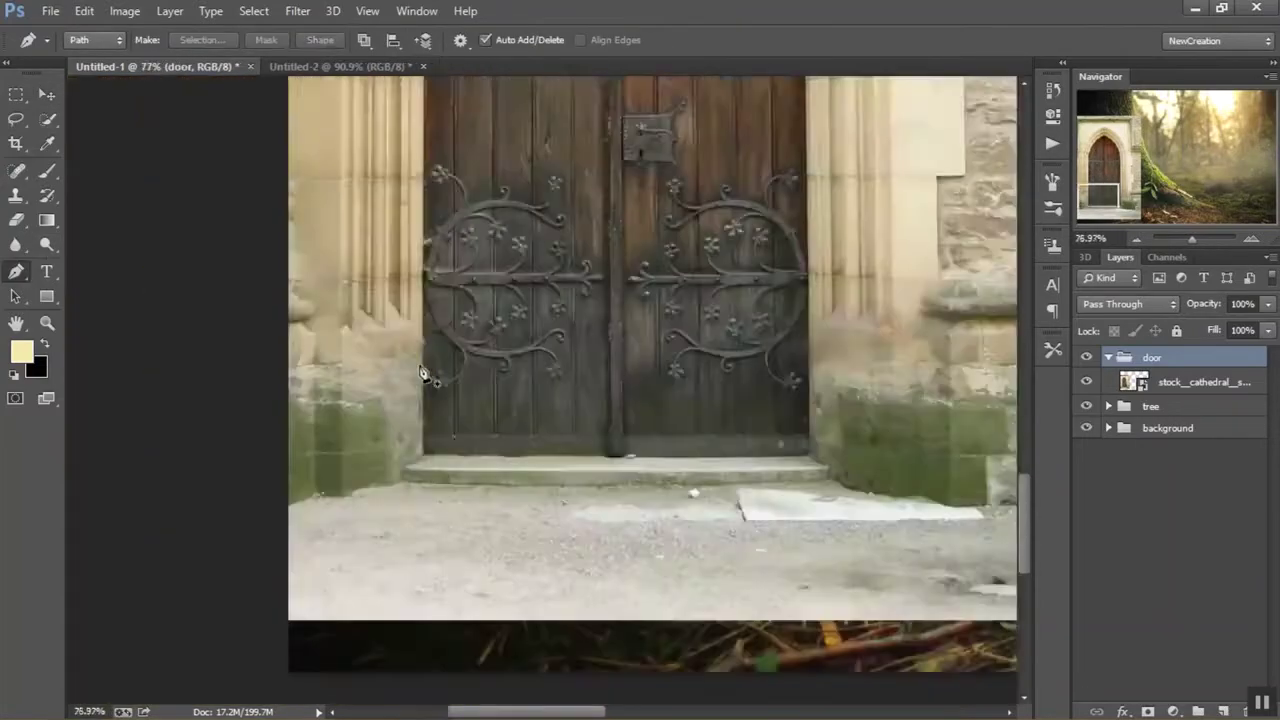
scroll(652, 491, "up", 5)
scroll(644, 558, "up", 1)
scroll(600, 363, "up", 5)
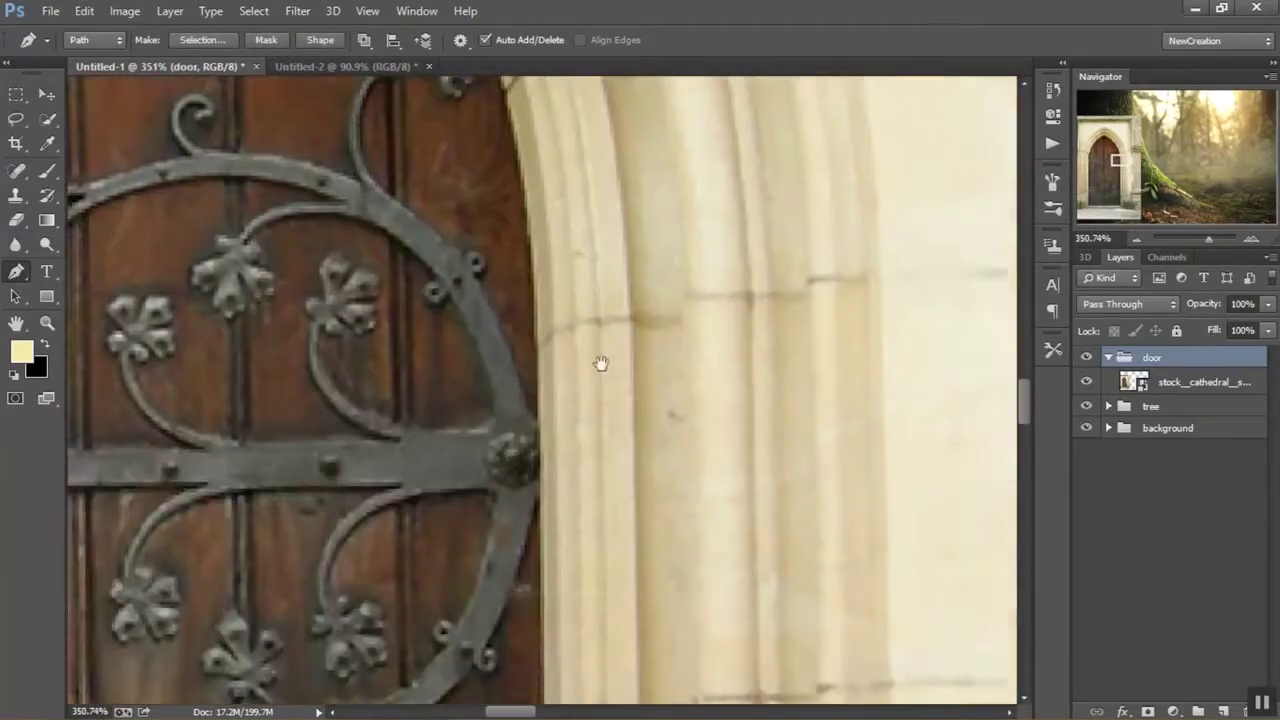
scroll(569, 277, "up", 3)
scroll(640, 251, "down", 2)
left_click(626, 234)
left_click_drag(733, 301, 806, 429)
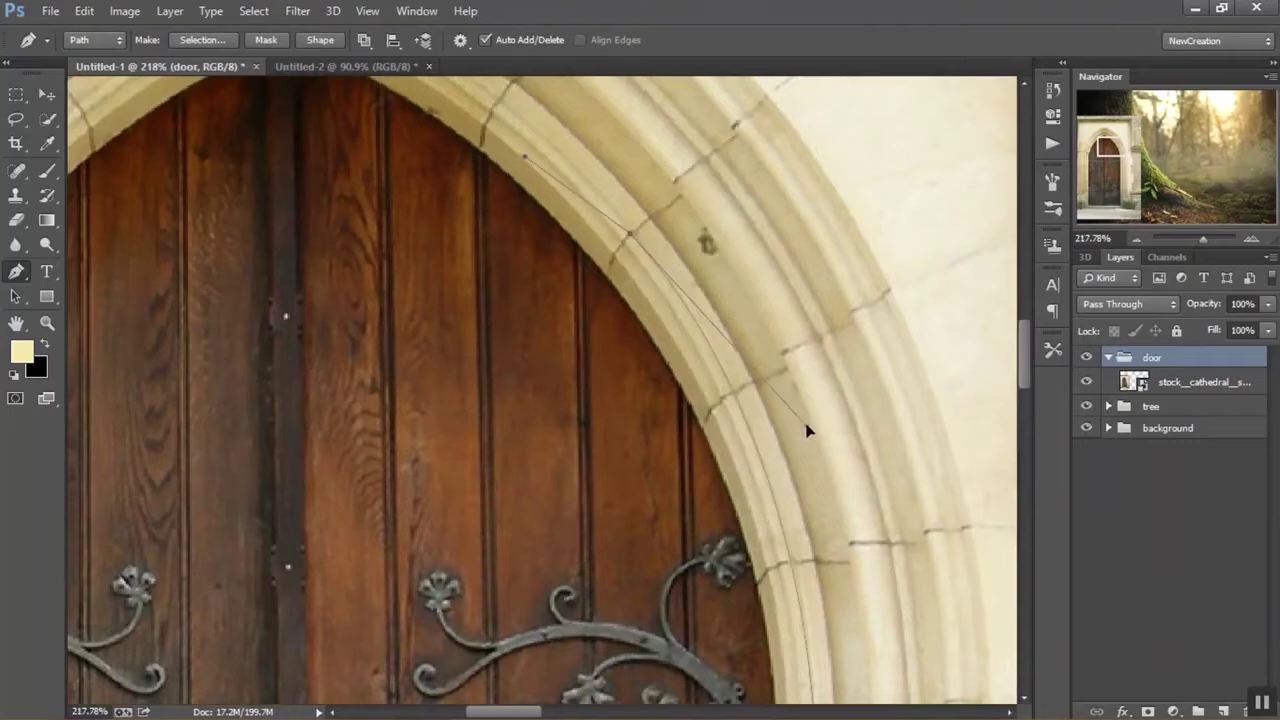
scroll(806, 429, "up", 2)
scroll(546, 220, "up", 5)
scroll(546, 220, "left", 5)
left_click_drag(497, 270, 453, 268)
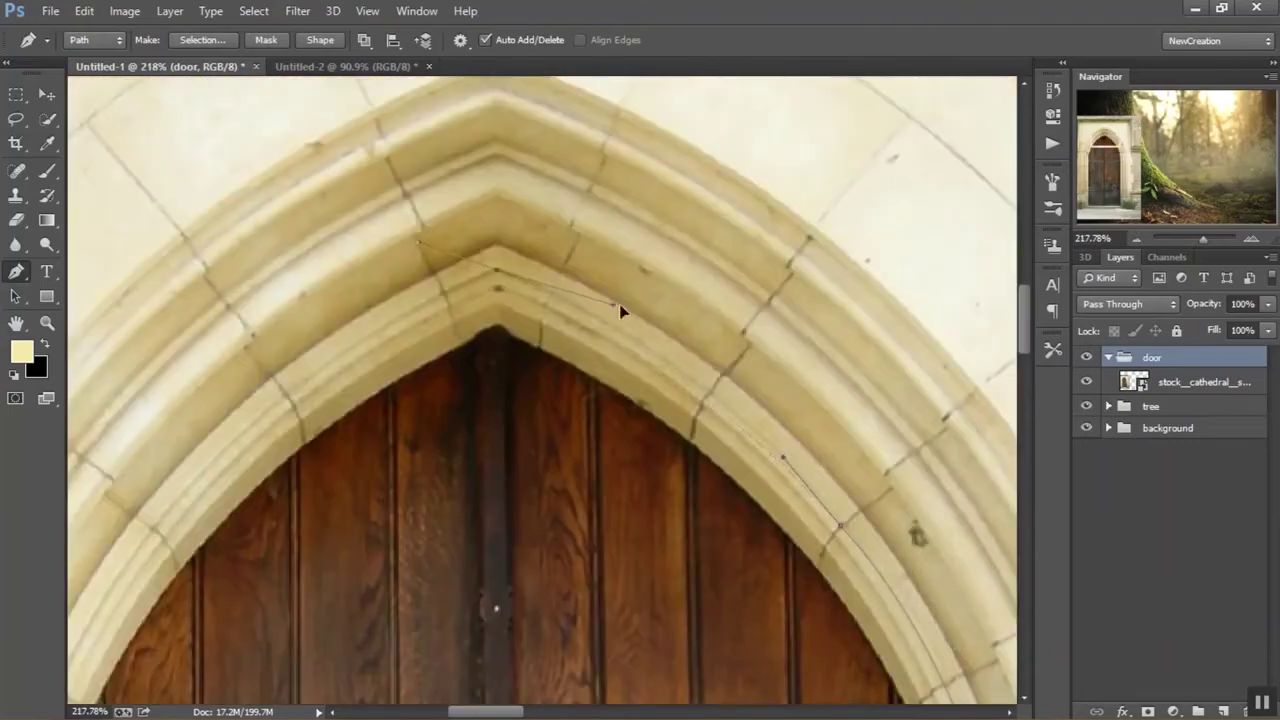
Continue the path down the arch's left edge and around the threshold step slab
scroll(522, 242, "down", 3)
scroll(450, 330, "up", 1)
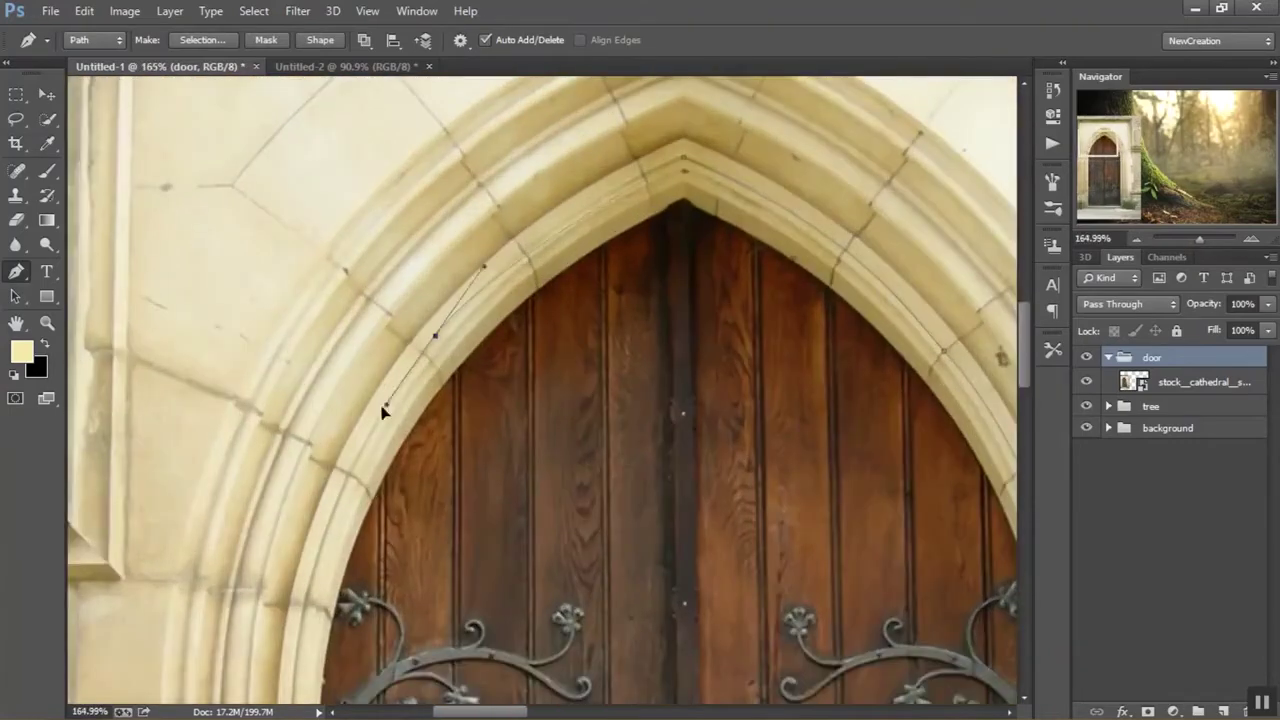
scroll(429, 343, "up", 1)
scroll(491, 200, "up", 1)
scroll(320, 500, "down", 2)
left_click(320, 522)
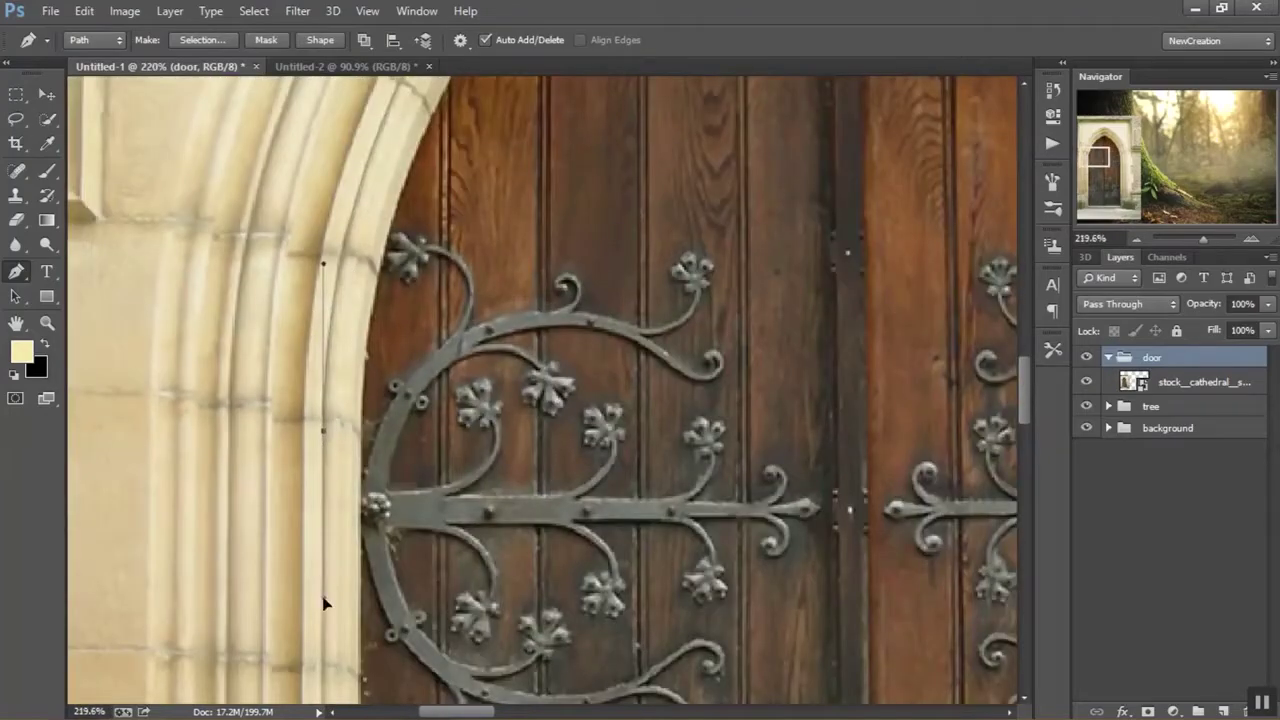
scroll(323, 600, "down", 5)
scroll(390, 374, "up", 1)
scroll(395, 410, "down", 4)
scroll(403, 447, "up", 1)
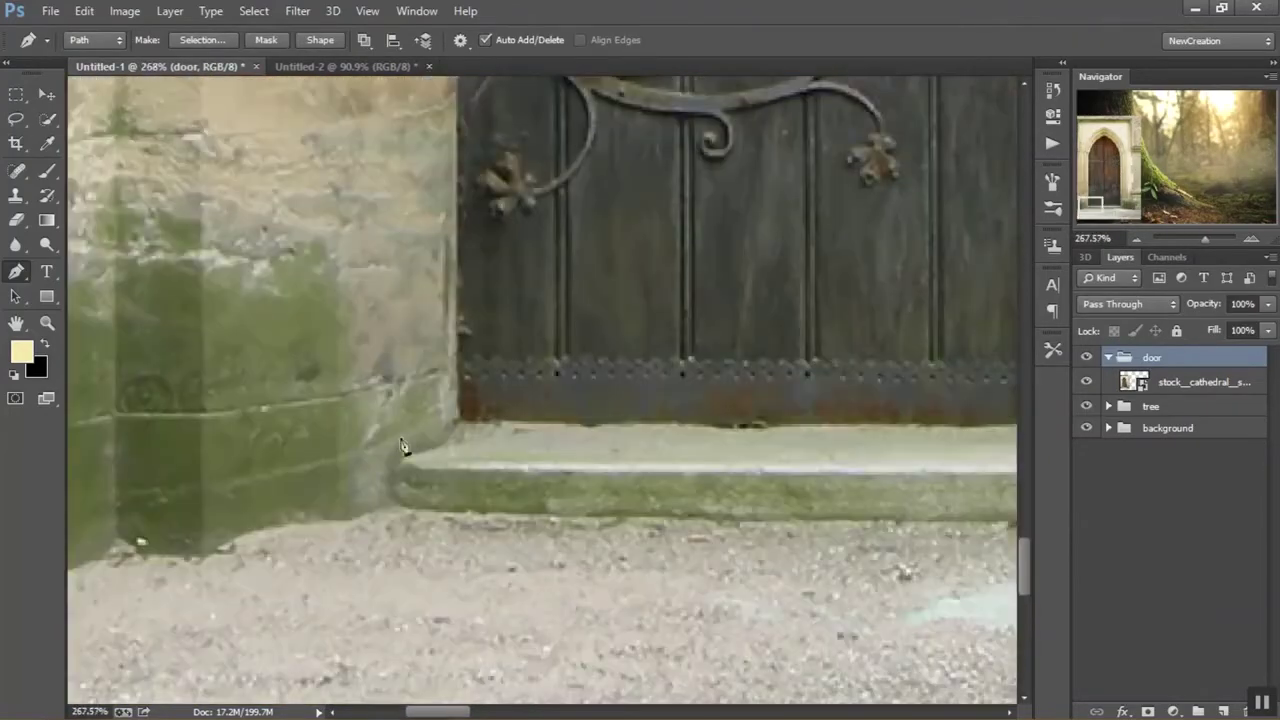
scroll(420, 523, "down", 5)
scroll(972, 530, "up", 3)
left_click(972, 530)
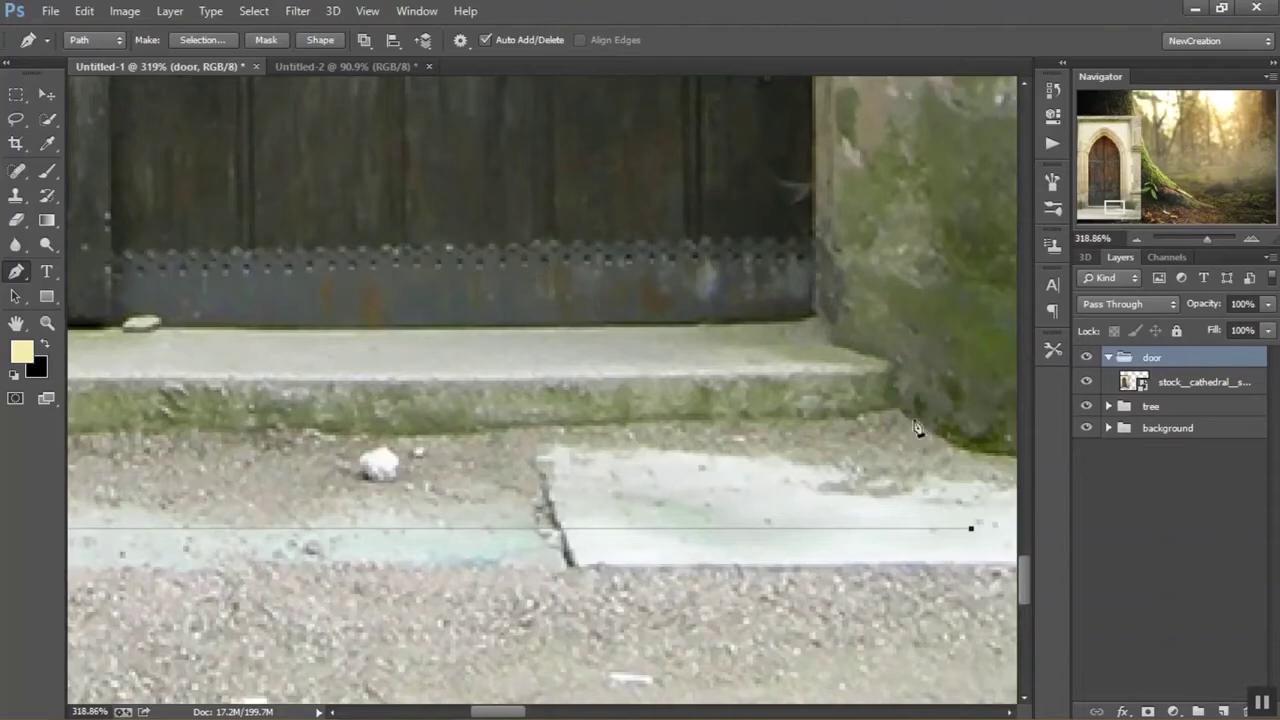
left_click_drag(910, 414, 950, 448)
scroll(904, 377, "up", 2)
scroll(786, 320, "down", 3)
scroll(737, 343, "down", 3)
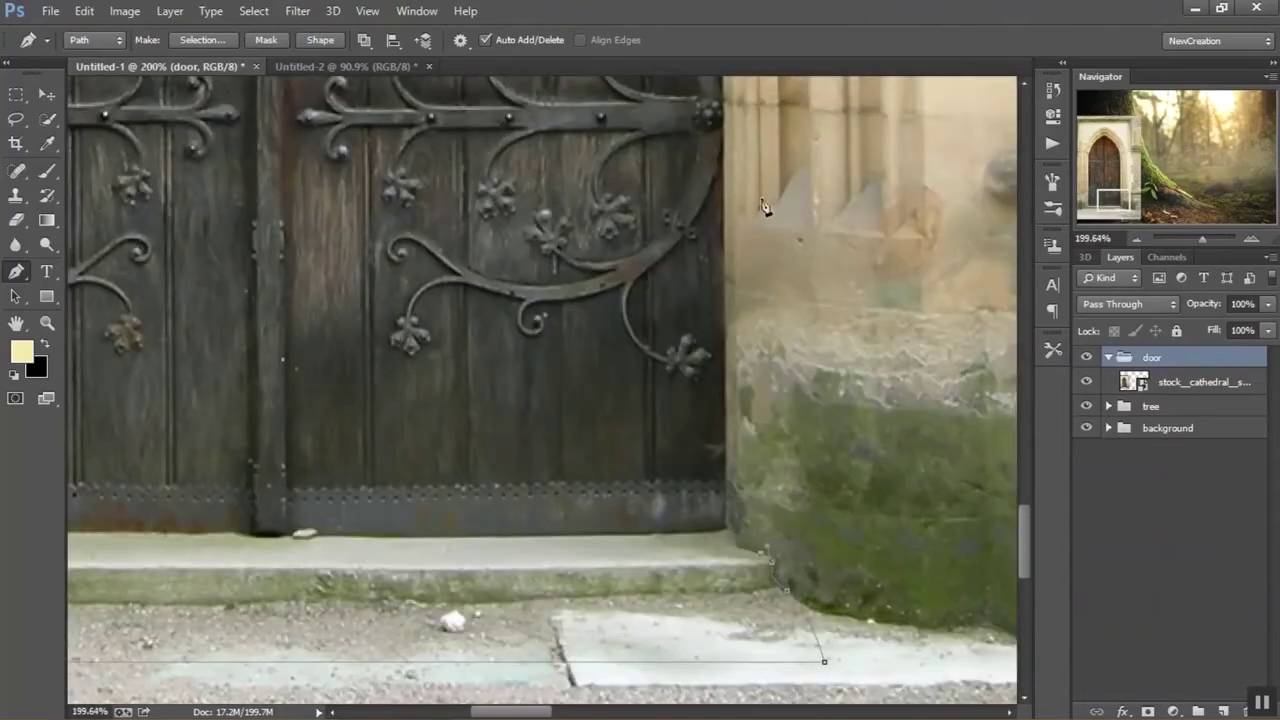
key("ctrl+0")
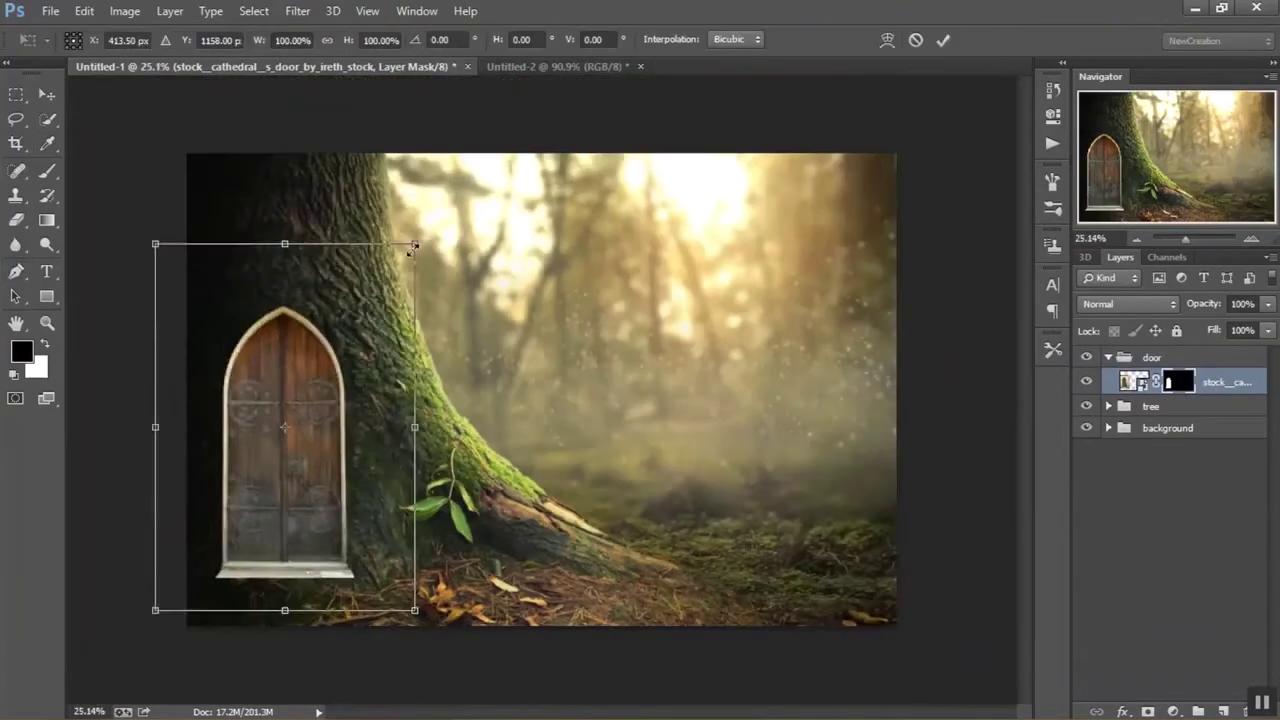
Shrink the arched door, shift it right, and commit the transform
left_click_drag(413, 248, 400, 314)
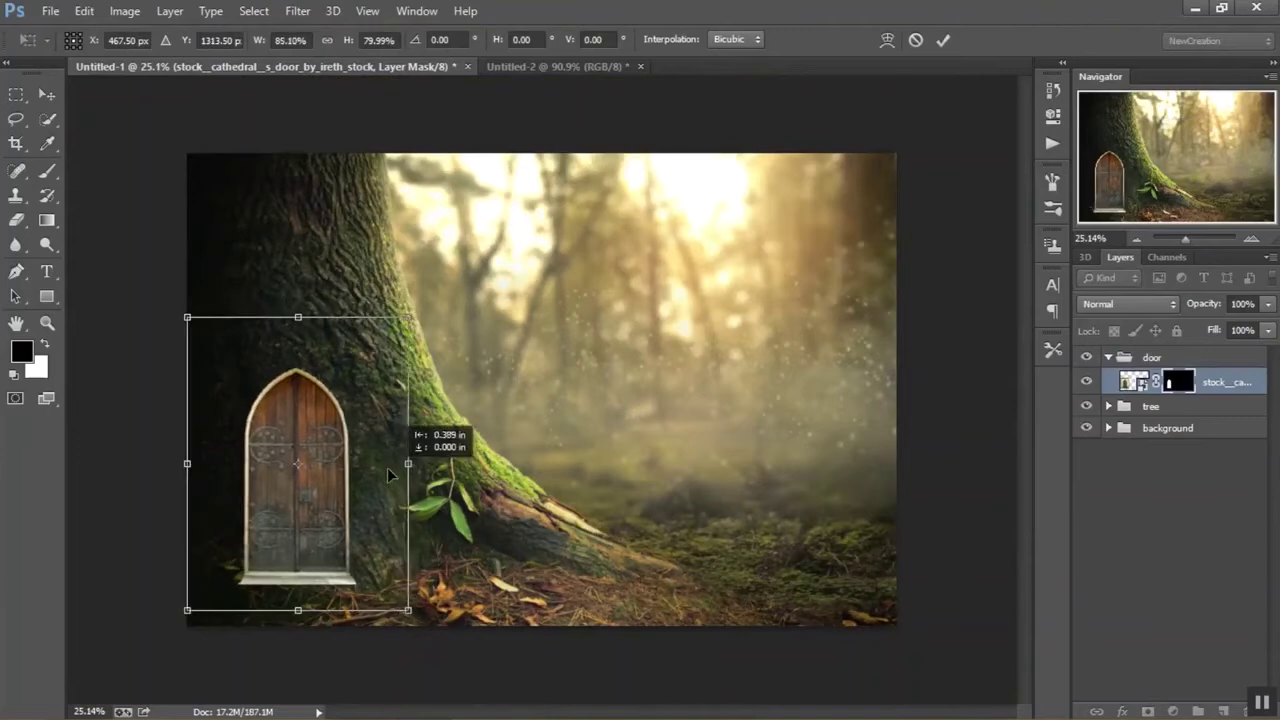
key("Return")
key("p")
key("v")
left_click(246, 543)
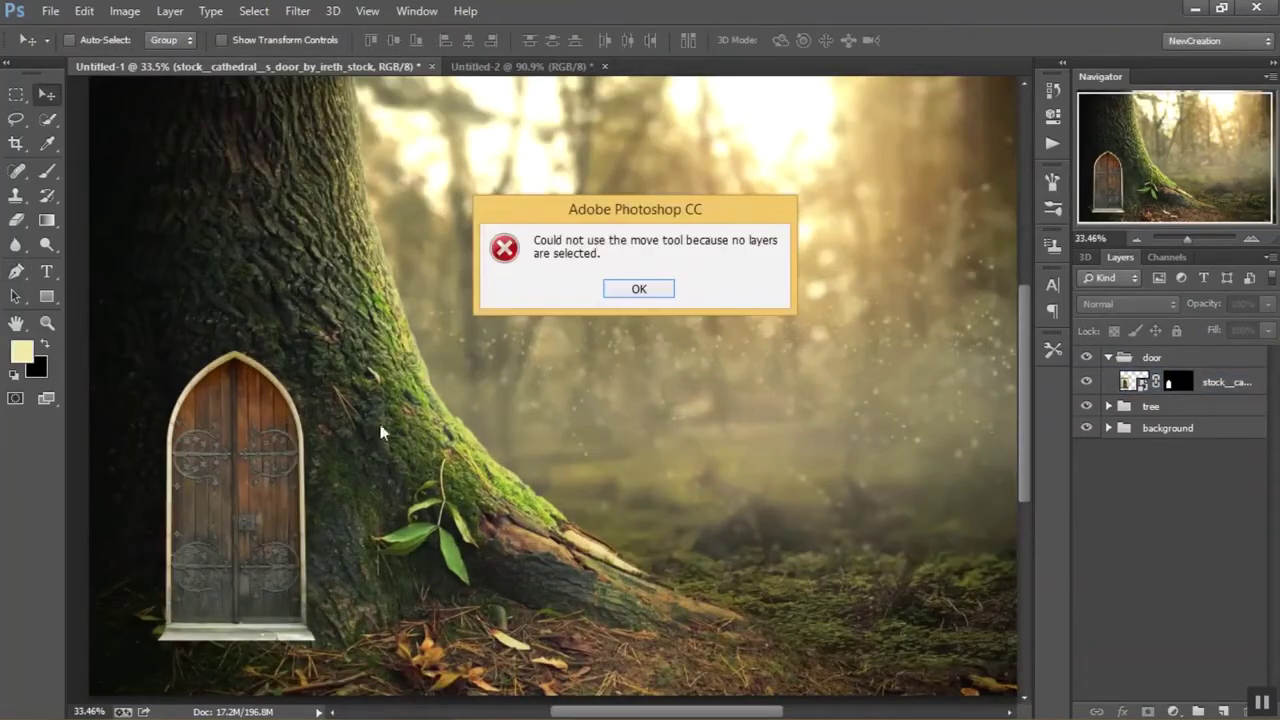
key("Return")
Enlarge the door to about 104% at the trunk base, then drag in the forest ground photo
key("ctrl+minus")
key("ctrl+t")
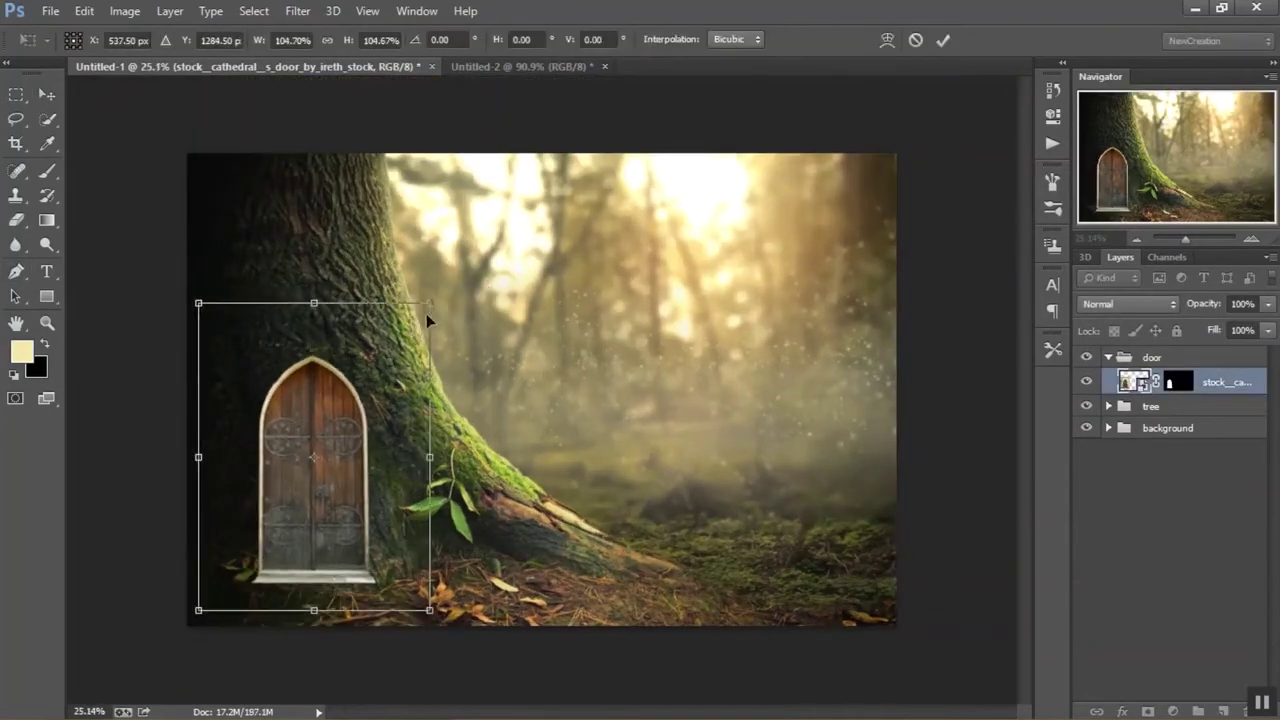
left_click(951, 37)
key("ctrl+t")
key("Escape")
key("ctrl+t")
left_click_drag(423, 595, 434, 607)
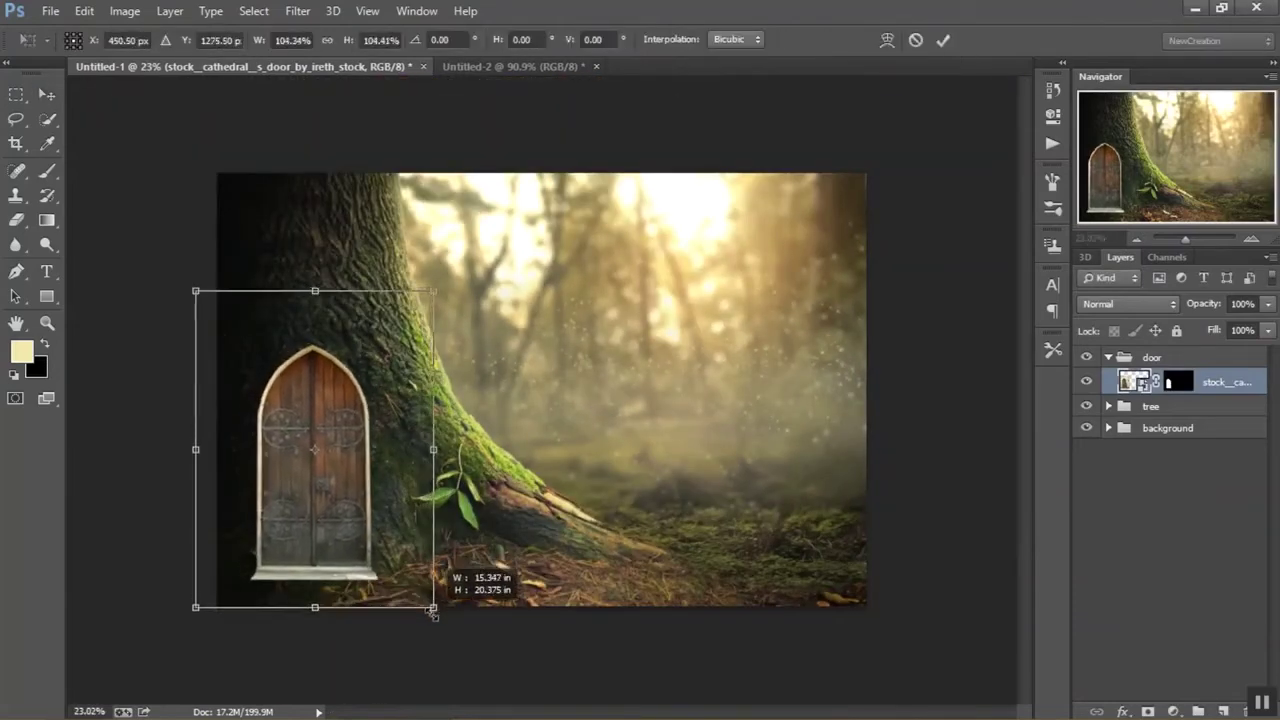
left_click(943, 41)
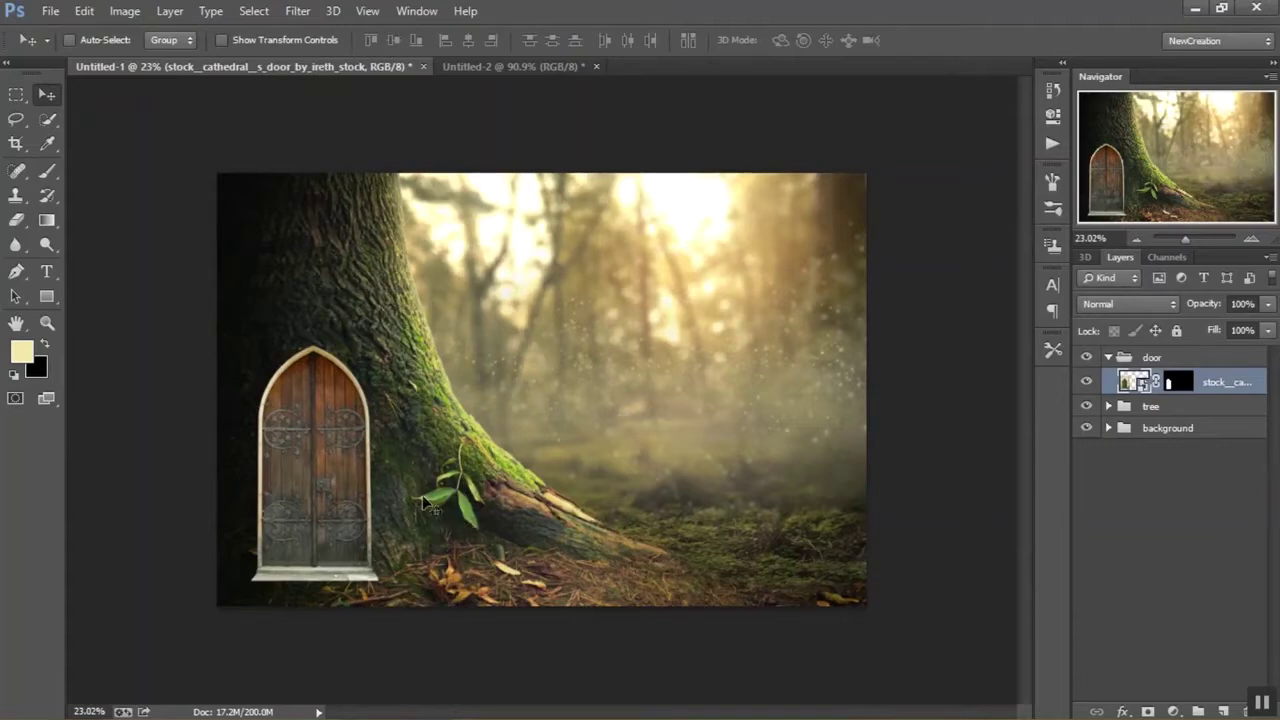
left_click(365, 702)
left_click_drag(411, 137, 430, 690)
Place the forest photo small in the lower-left and tile two copies along the bottom
left_click_drag(430, 690, 491, 580)
left_click_drag(862, 172, 502, 417)
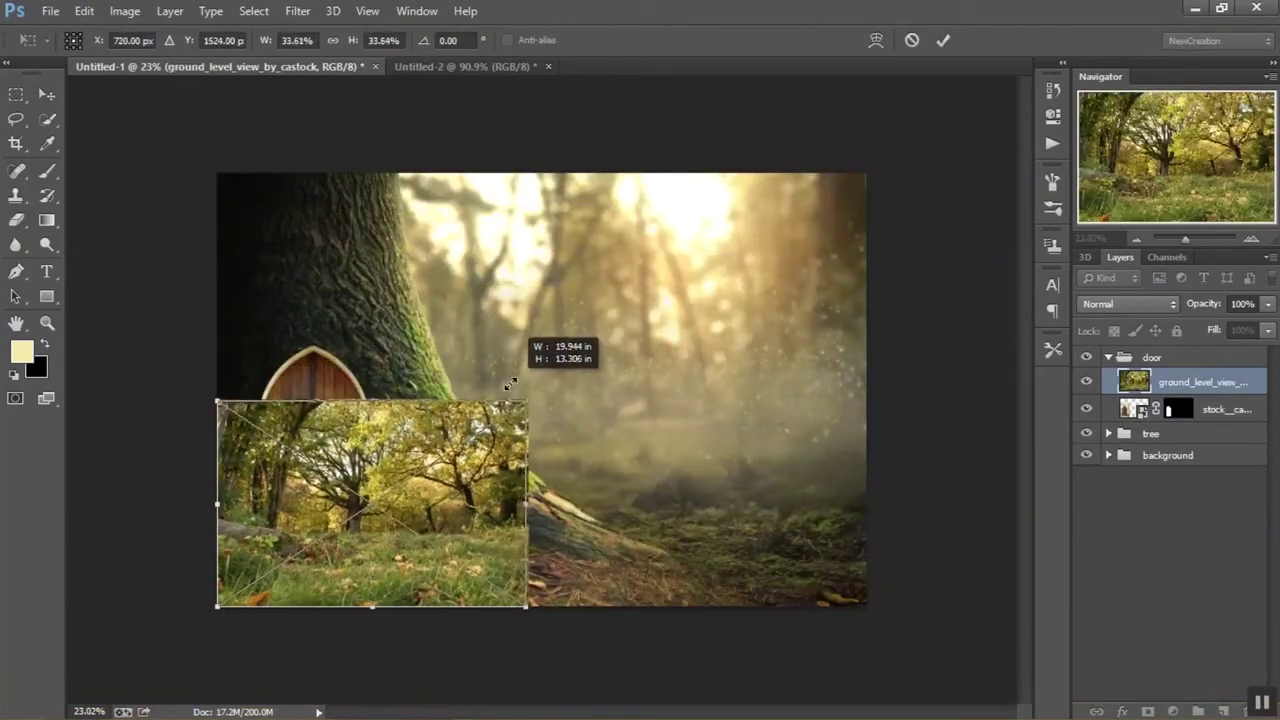
left_click(950, 41)
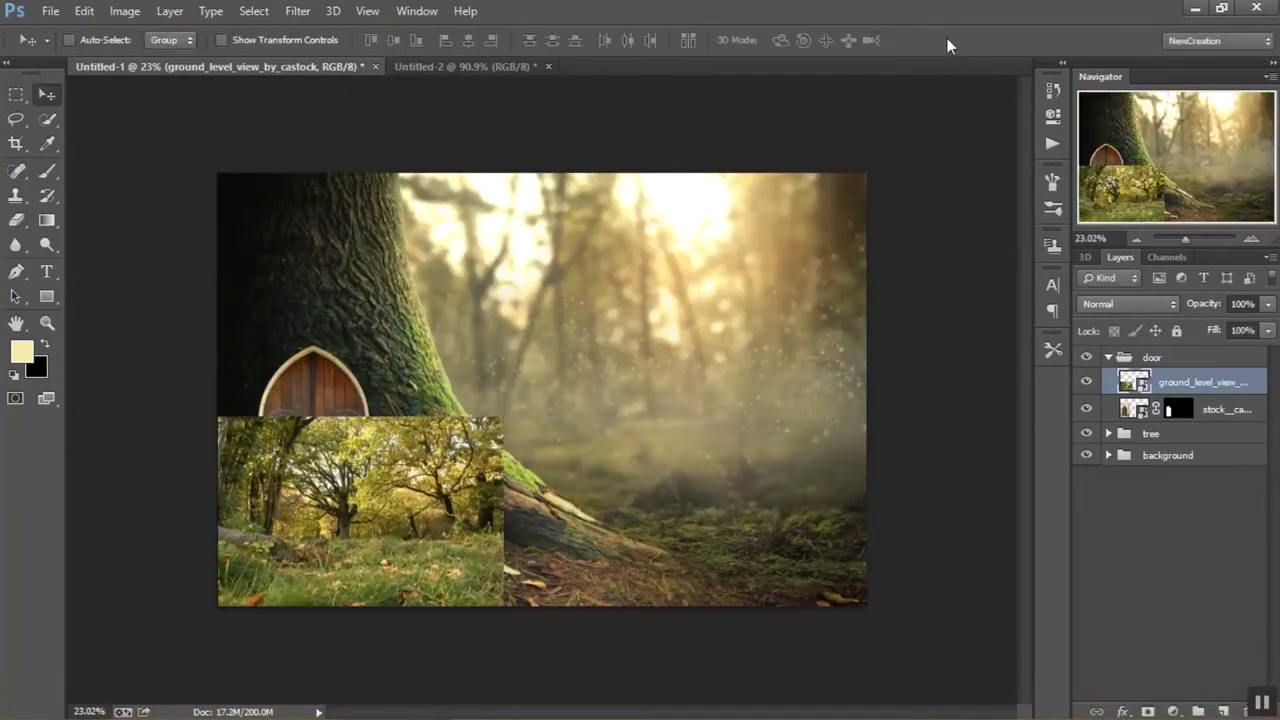
key("ctrl+j")
left_click_drag(489, 496, 815, 478)
key("ctrl+j")
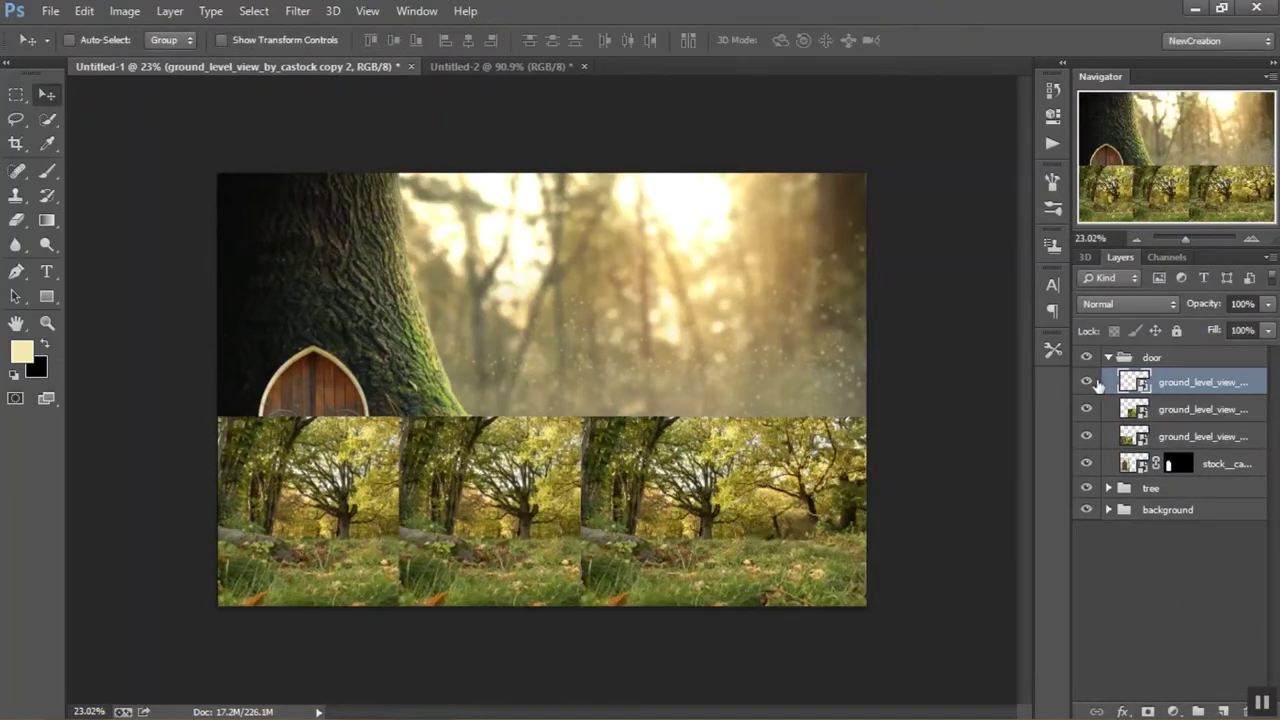
Mask the forest copies and brush out the seams between them
left_click(1148, 711)
key("b")
key("d")
key("x")
key("7")
left_click_drag(302, 45, 296, 45)
key("bracketright")
left_click_drag(625, 425, 571, 623)
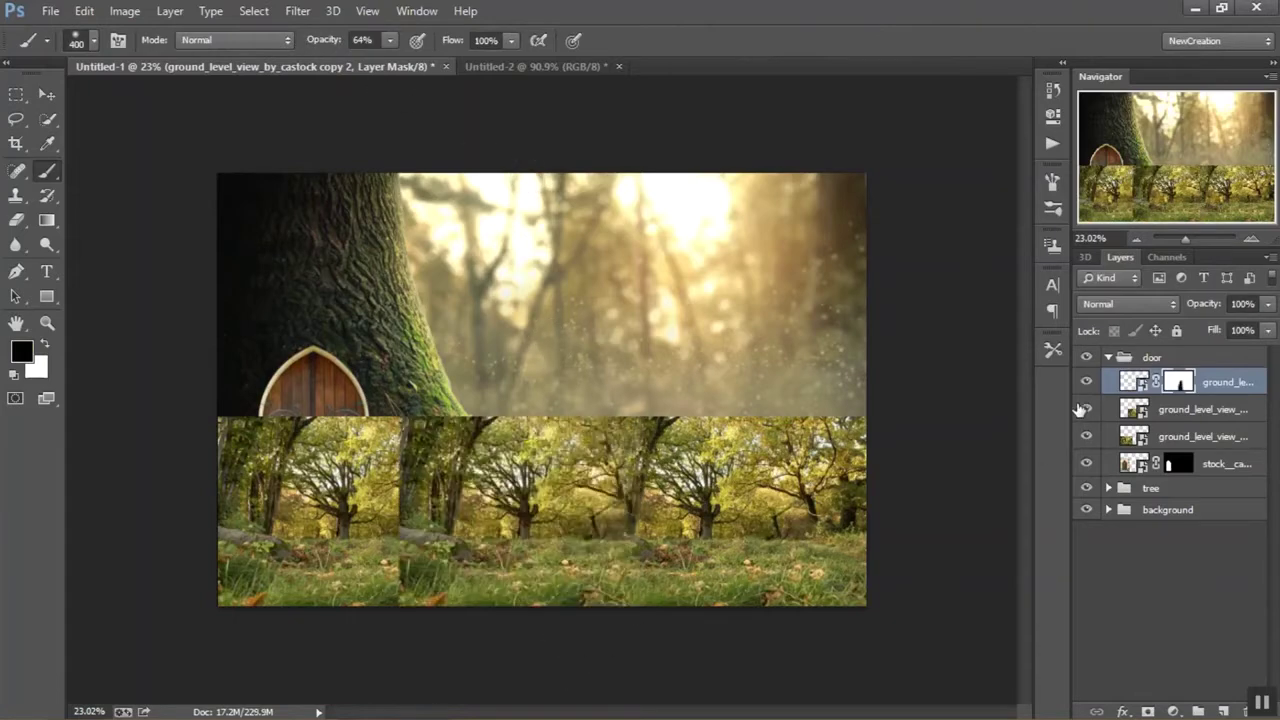
left_click_drag(645, 425, 600, 670)
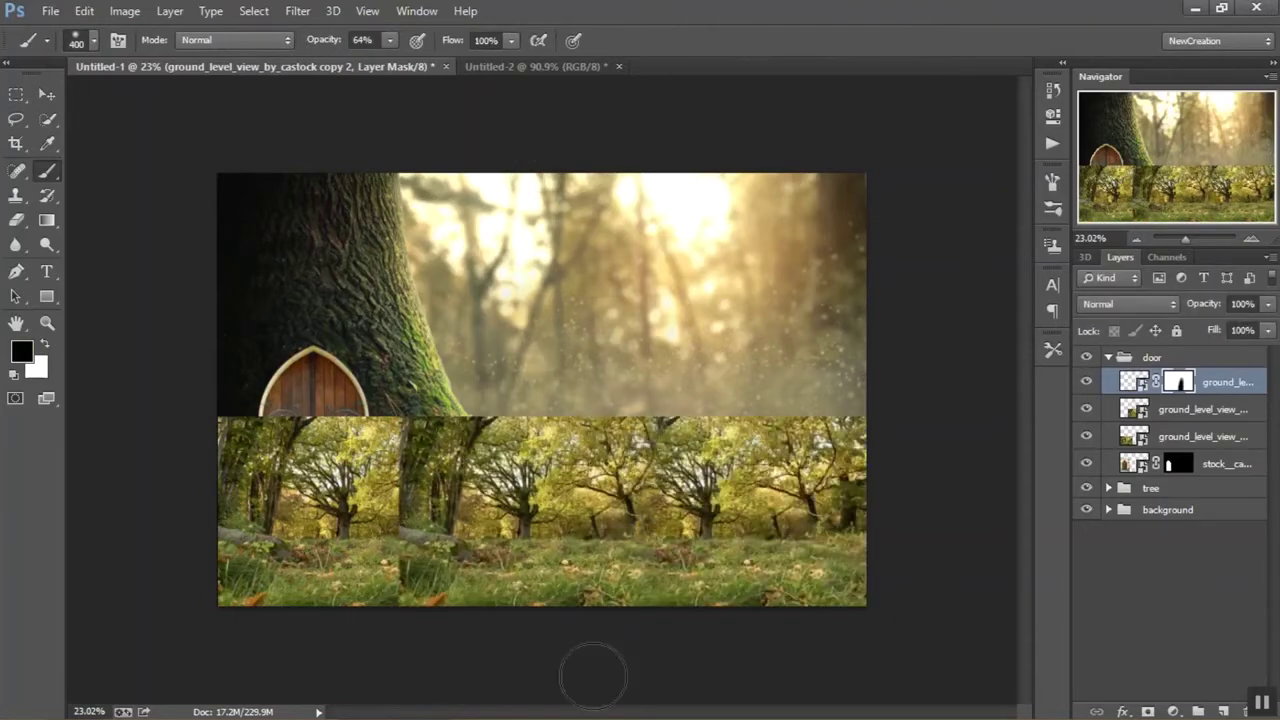
left_click(1106, 408)
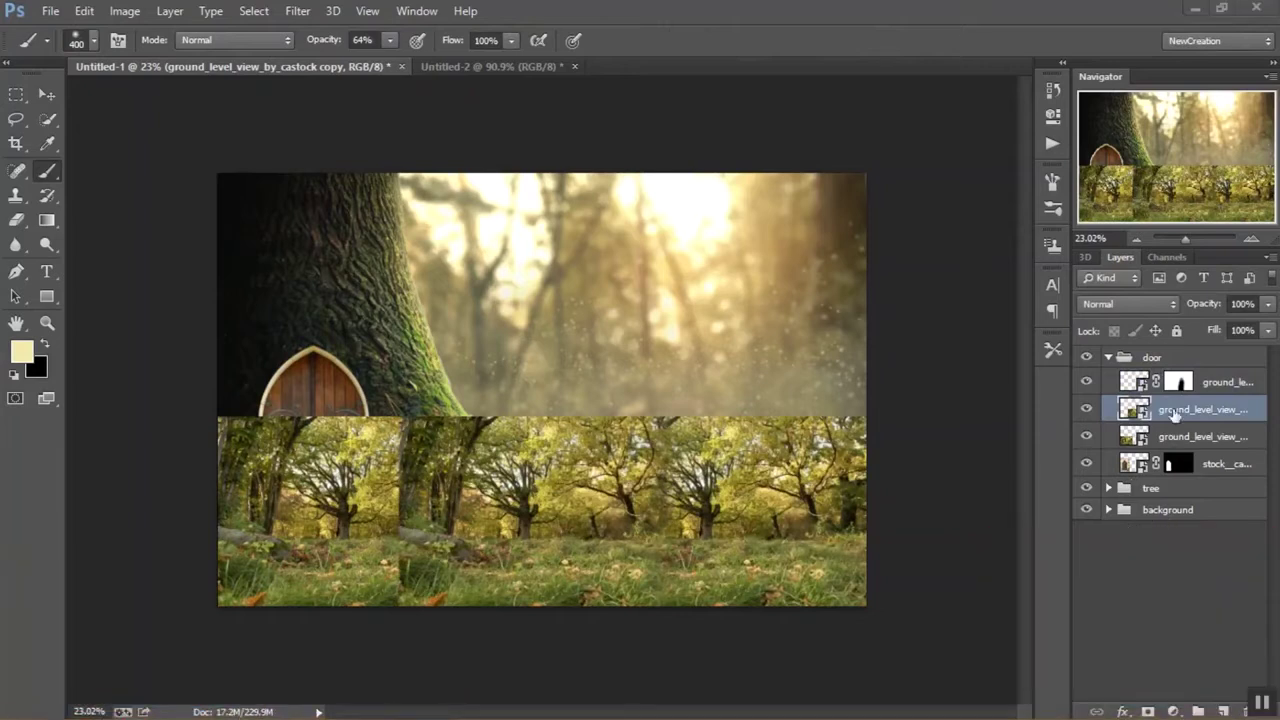
left_click(1148, 710)
left_click_drag(410, 430, 460, 358)
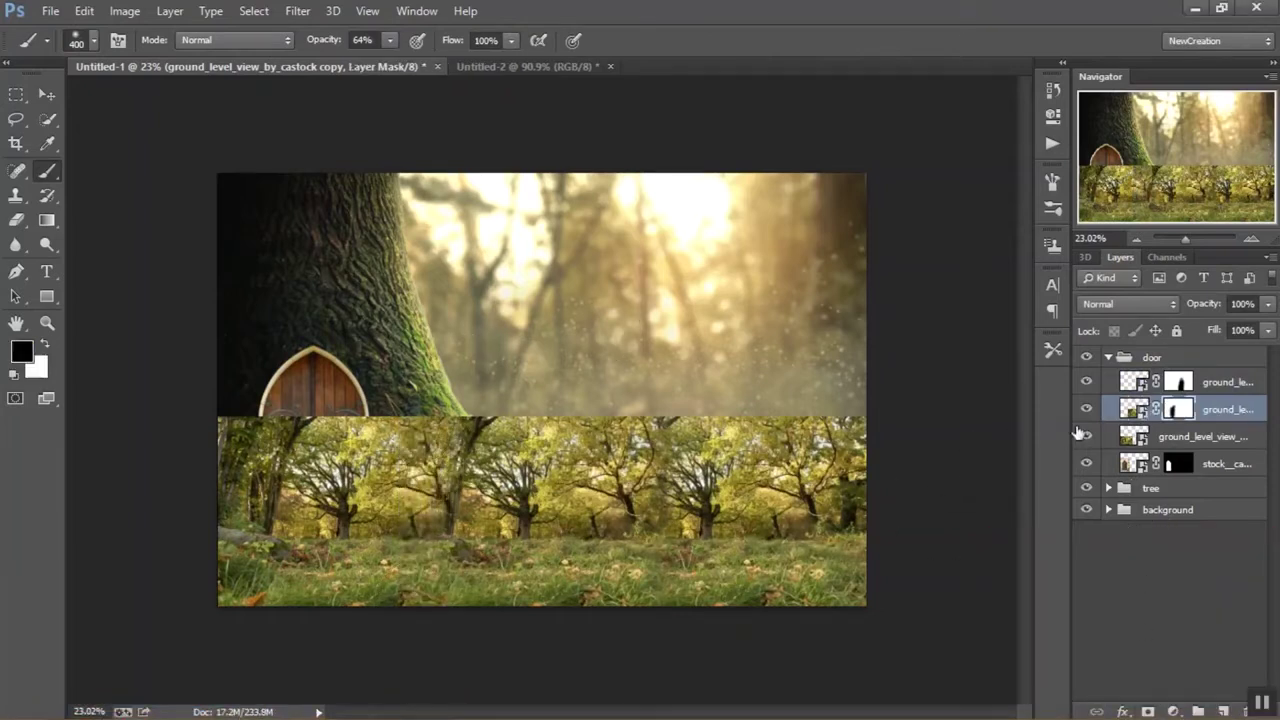
Group the three forest layers and name the group 'front grasss'
left_click(1226, 382, "shift")
left_click(1226, 436, "shift")
key("ctrl+g")
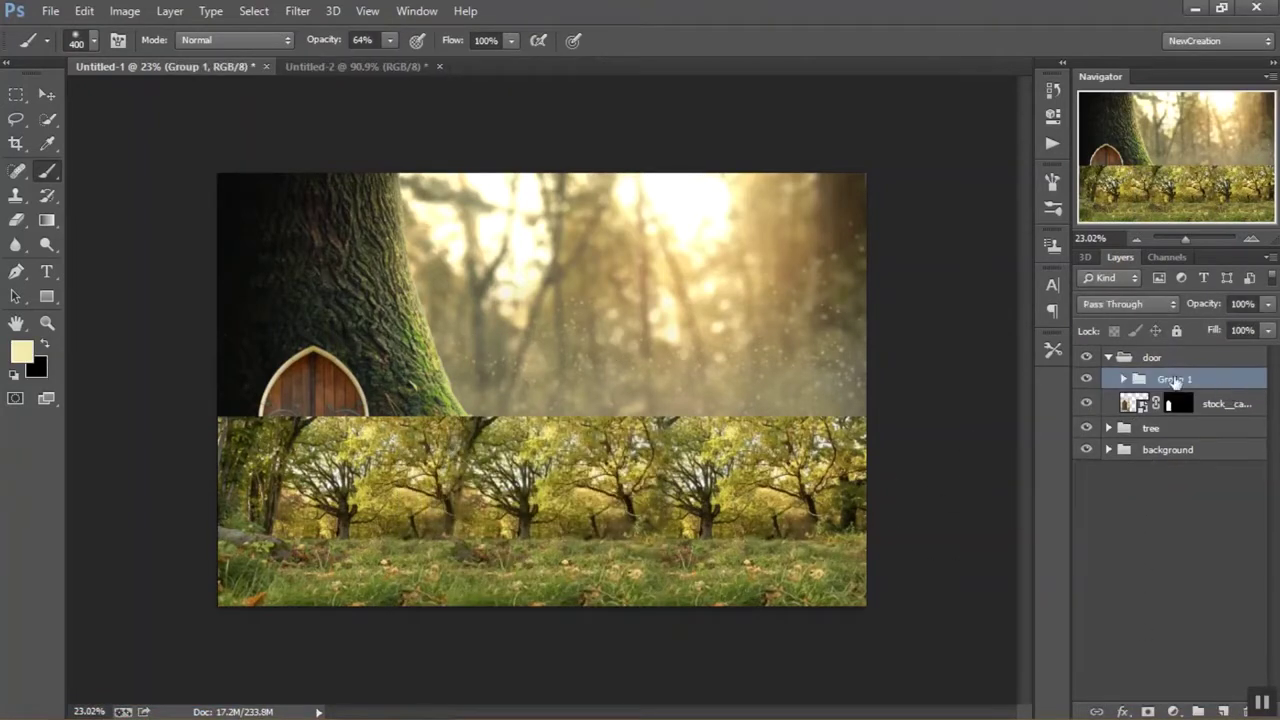
double_click(1155, 357)
type("rasss")
key("Return")
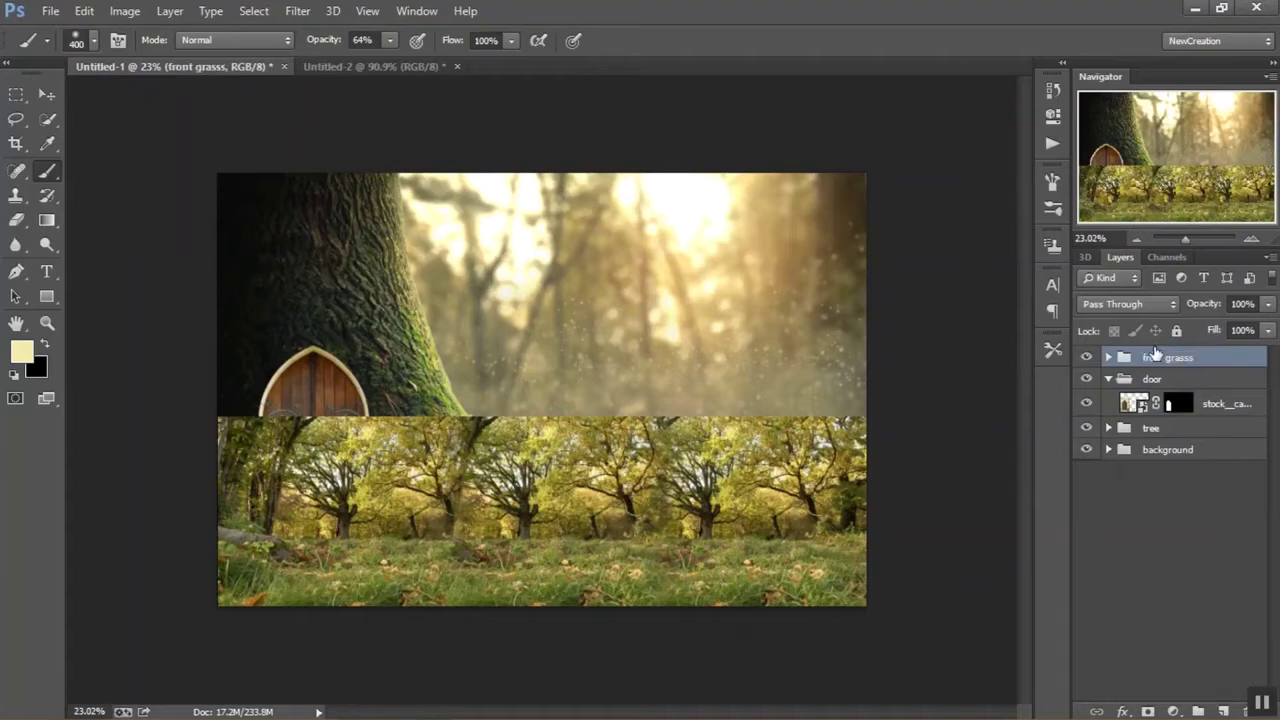
Merge the three forest copies into one grass layer and give it a layer mask
left_click(1108, 357)
left_click(1214, 436, "shift")
key("ctrl+e")
left_click(1087, 382)
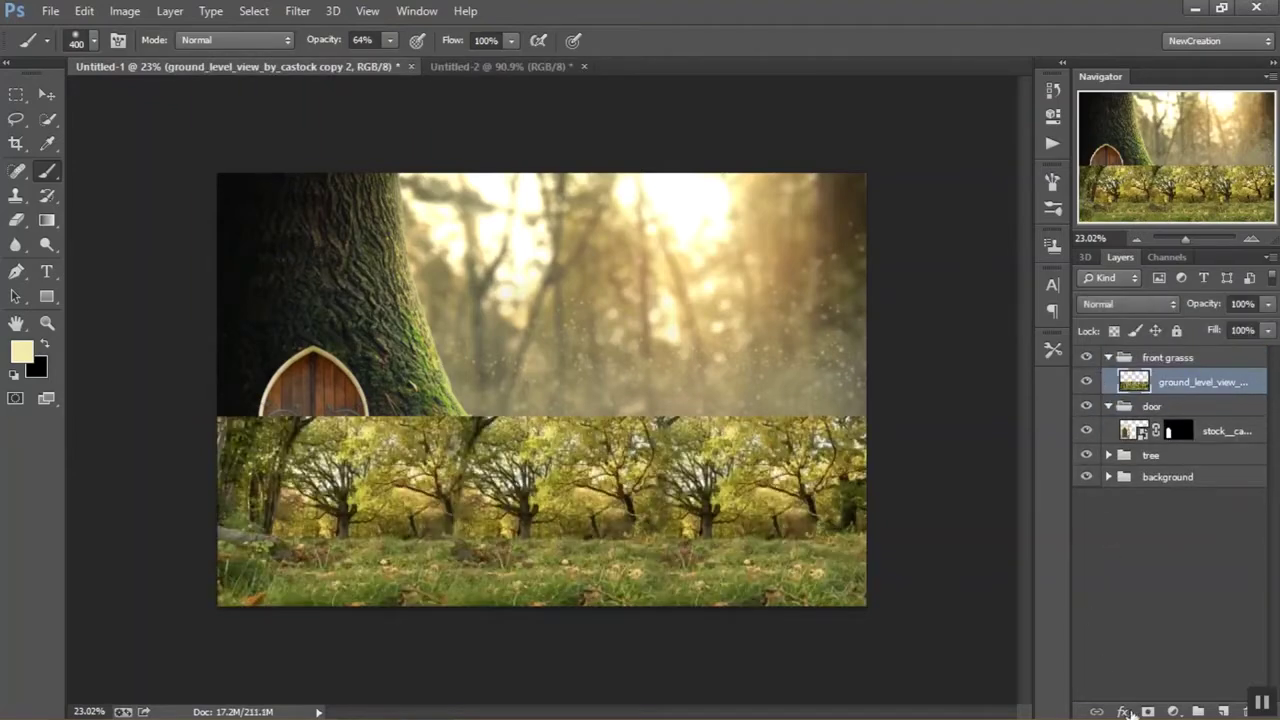
left_click(1147, 711)
left_click(47, 220)
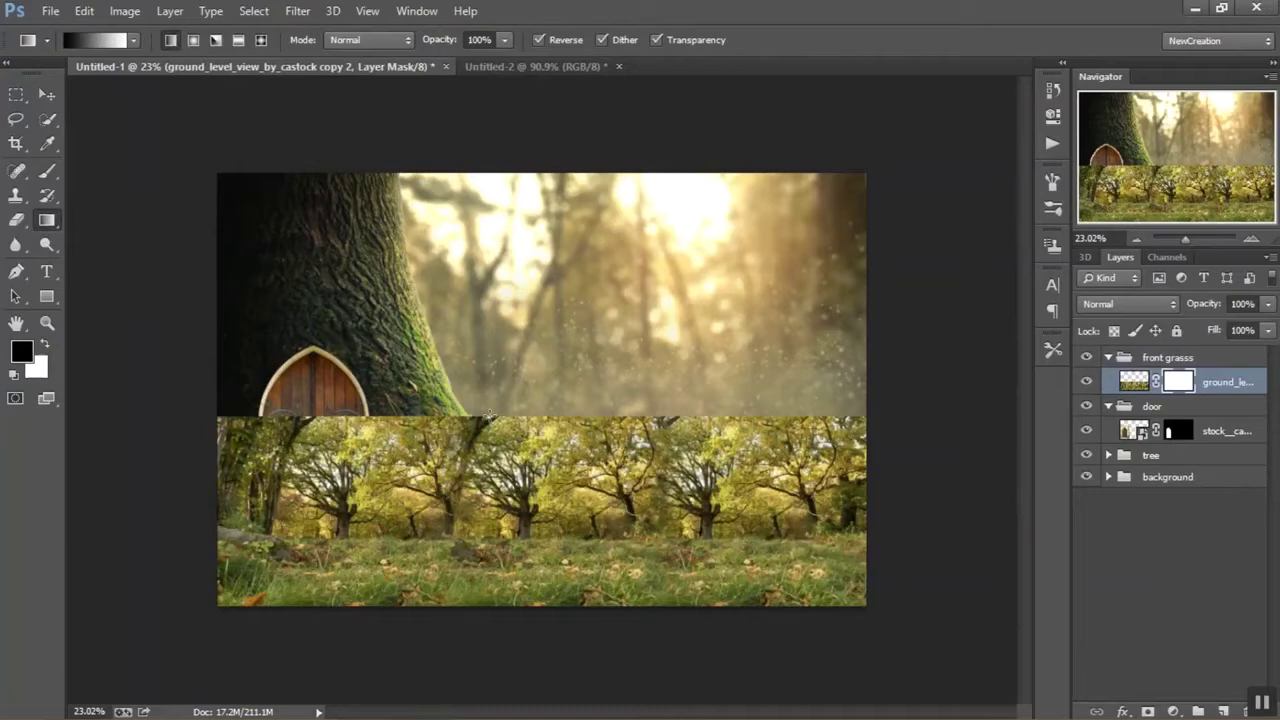
left_click_drag(489, 414, 490, 451)
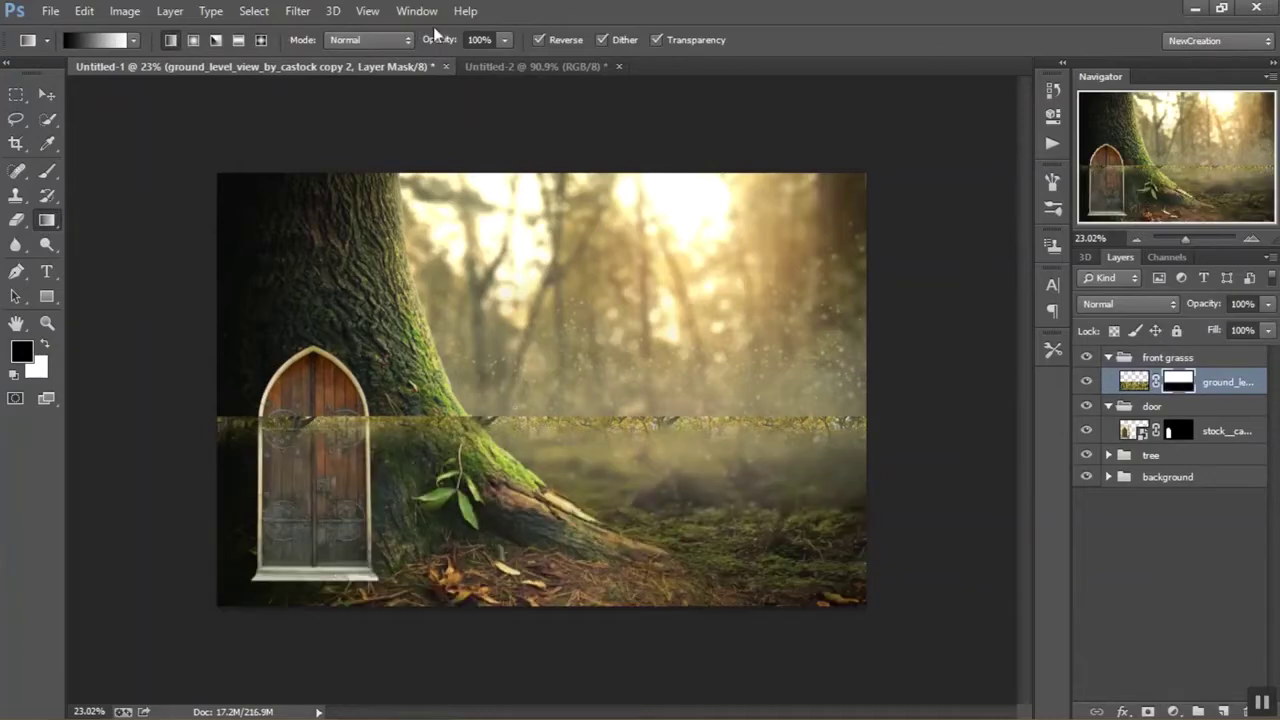
key("ctrl+z")
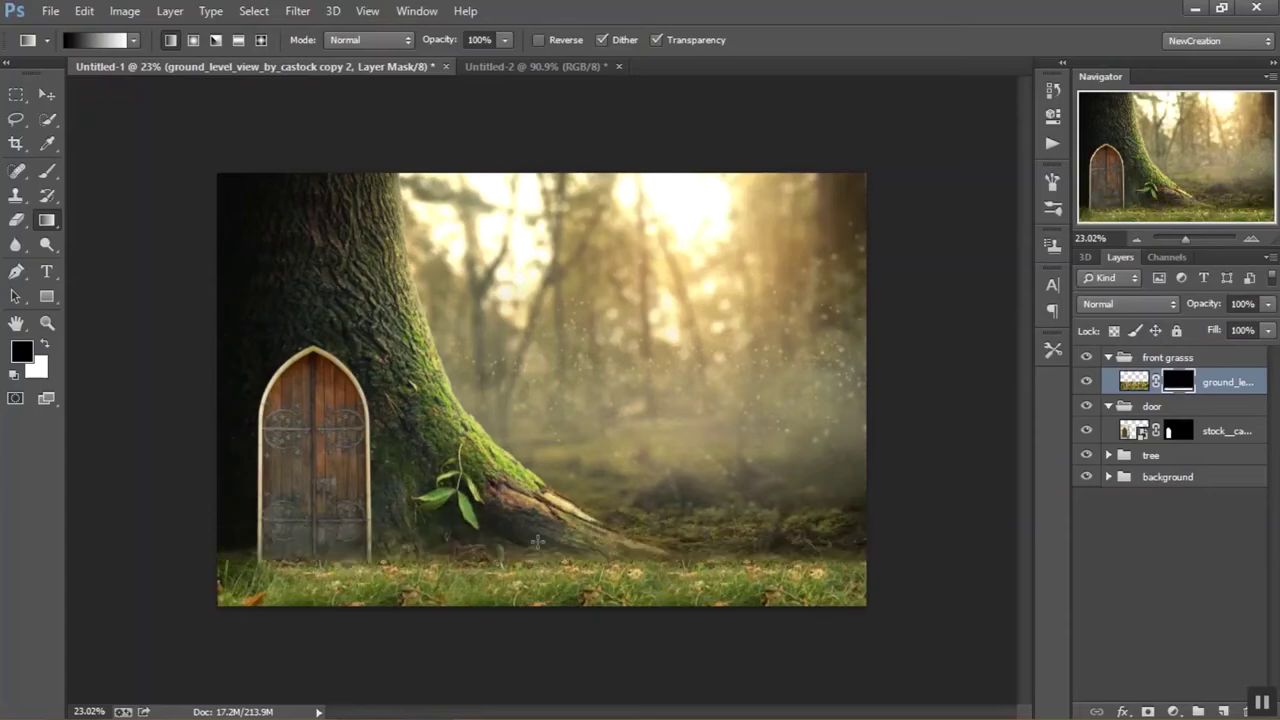
Zoom in on the tree root and select the 134 px grass brush preset
scroll(771, 380, "up", 5)
mouse_move(771, 380)
left_mouse_down()
mouse_move(231, 408)
mouse_move(832, 444)
left_mouse_up()
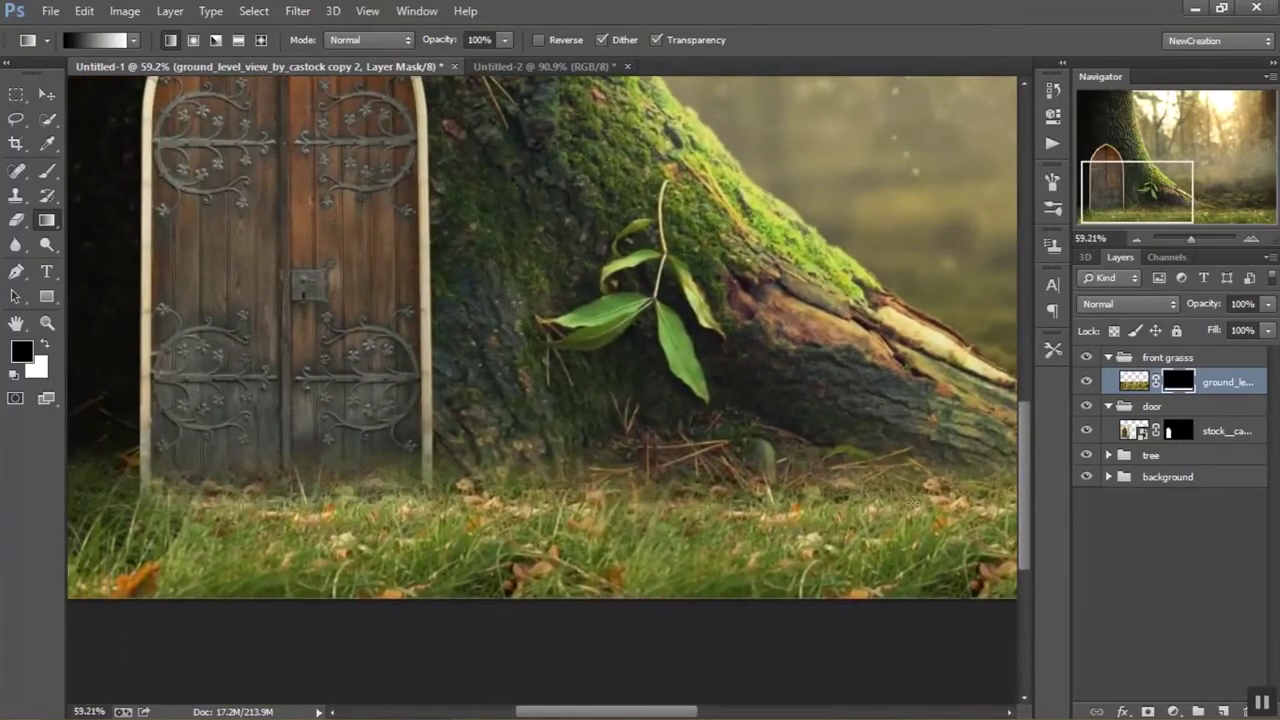
scroll(847, 601, "down", 3)
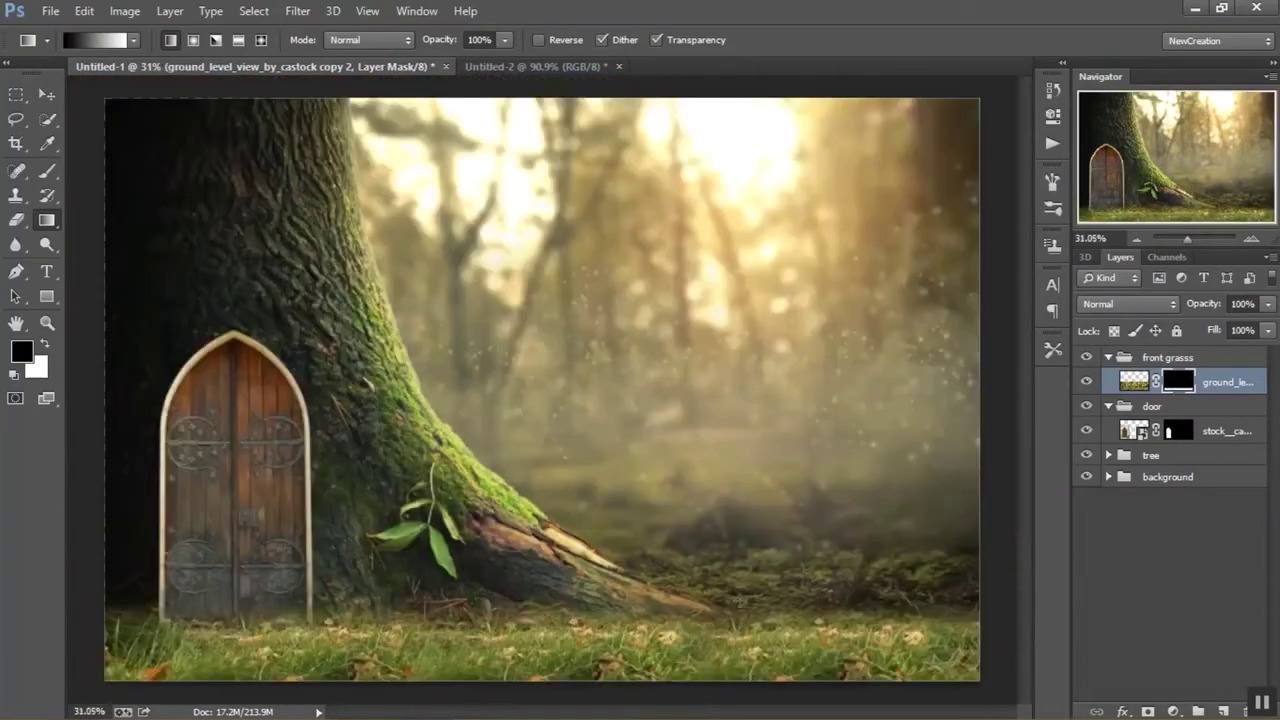
scroll(492, 380, "up", 2)
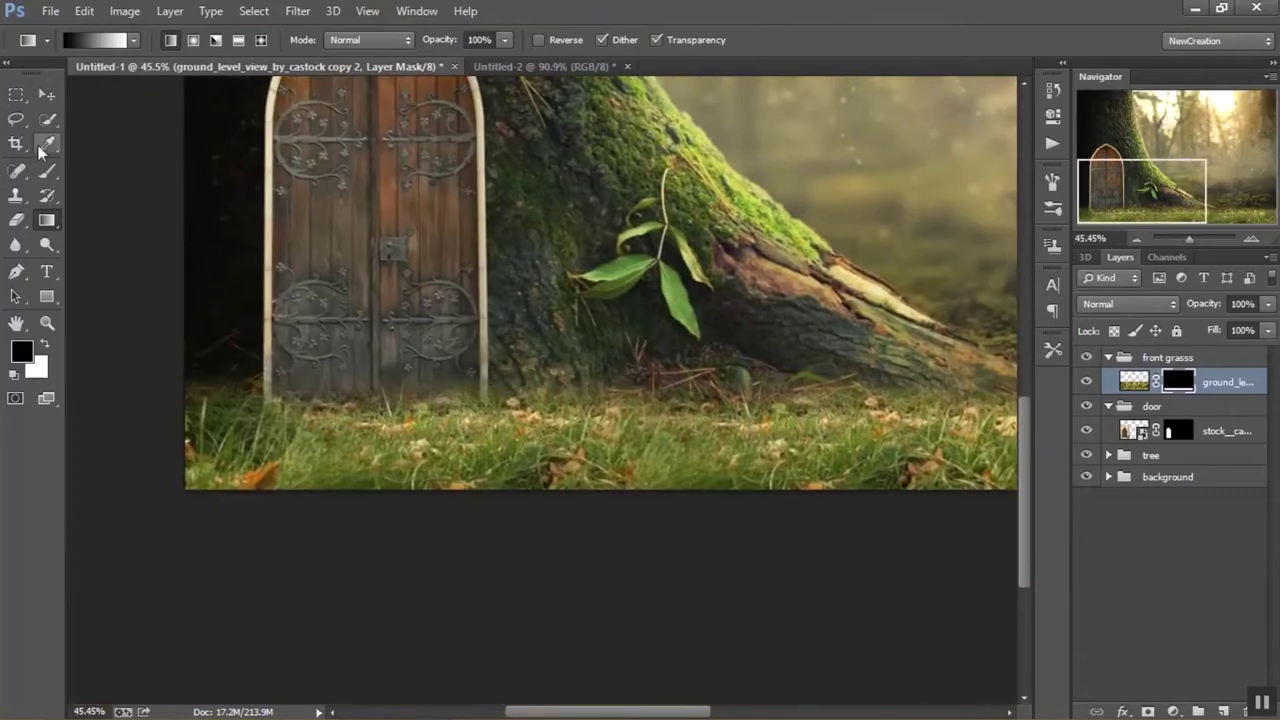
key("b")
right_click(432, 302)
scroll(565, 480, "down", 3)
scroll(668, 516, "down", 3)
scroll(590, 480, "down", 2)
left_click(607, 460)
Tune the grass brush: 43% scatter, 9% angle jitter, 0% minimum diameter, 6% roundness jitter
left_click(1052, 182)
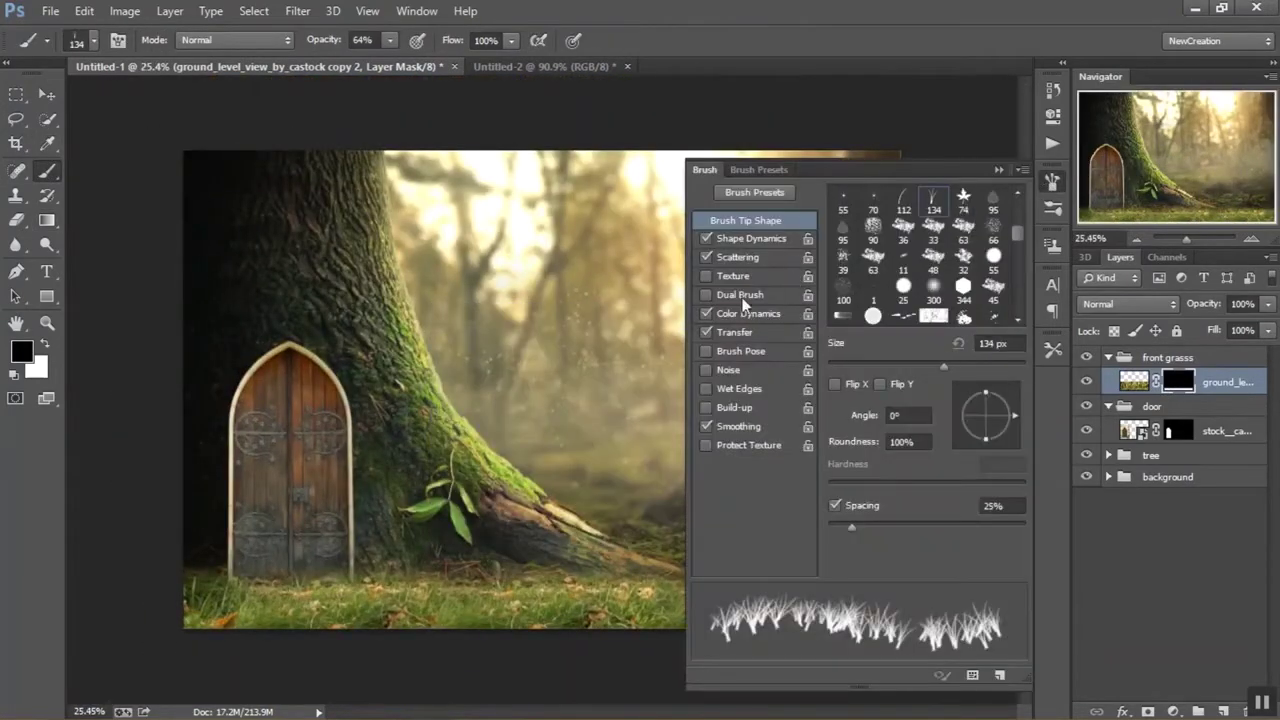
left_click(725, 260)
left_click_drag(840, 215, 837, 218)
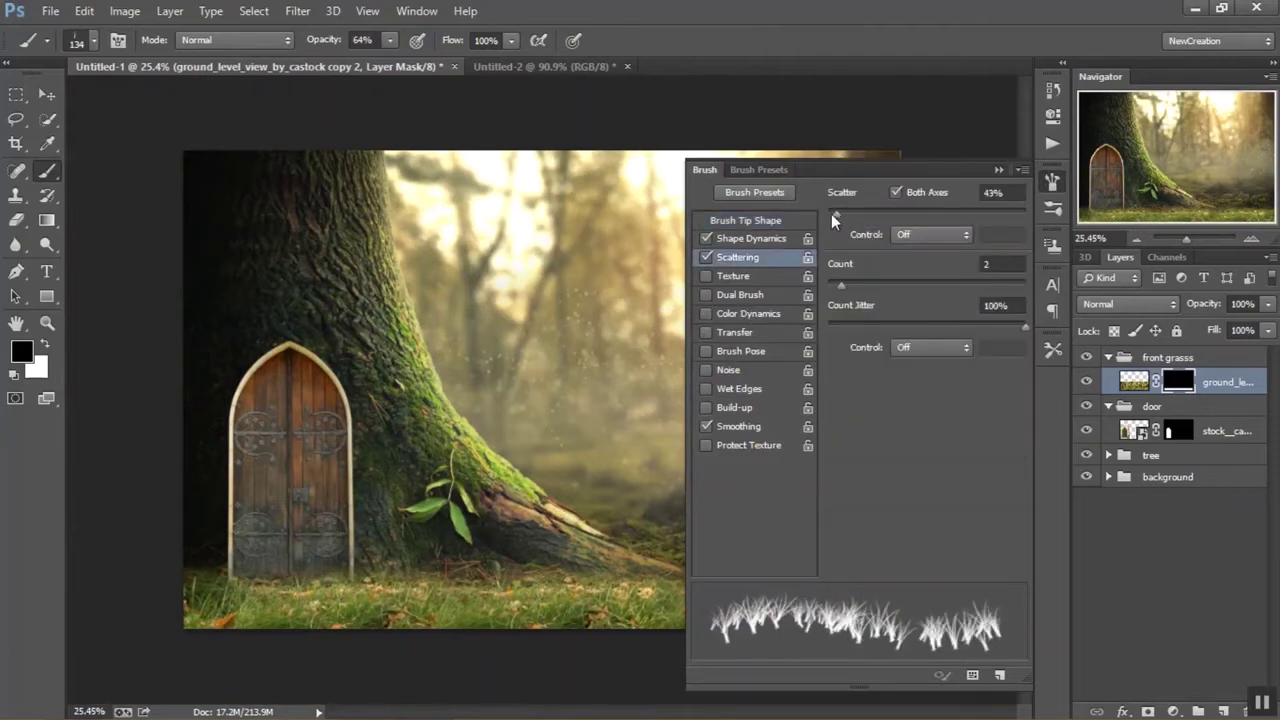
left_click(706, 239)
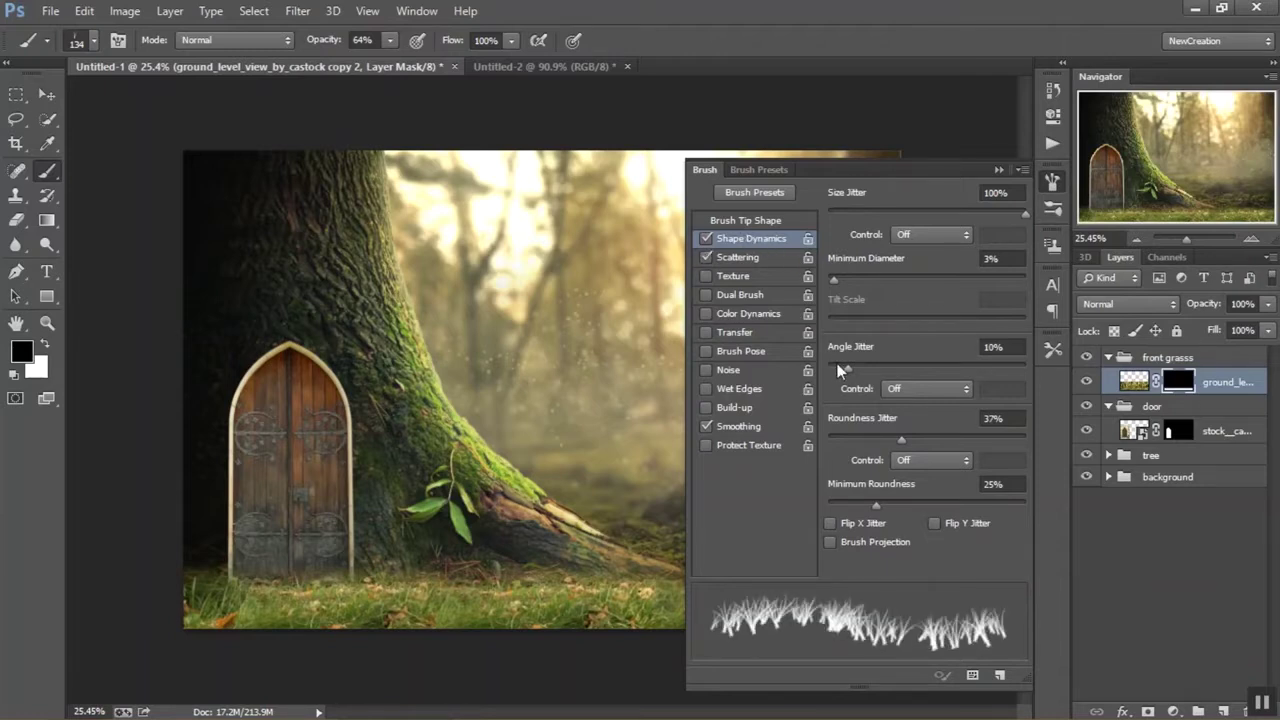
left_click_drag(846, 368, 843, 369)
mouse_move(848, 276)
left_mouse_down()
mouse_move(964, 275)
mouse_move(729, 285)
left_mouse_up()
left_click_drag(901, 439, 899, 439)
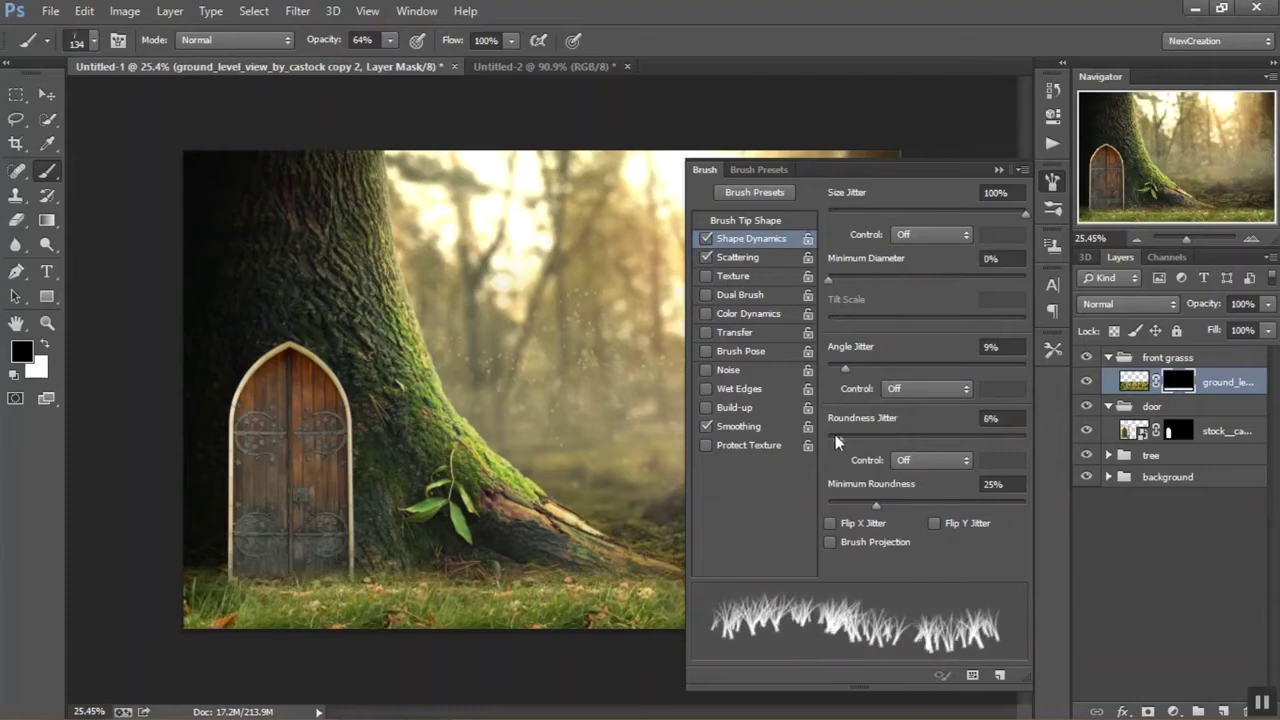
left_click(998, 170)
scroll(250, 580, "up", 5)
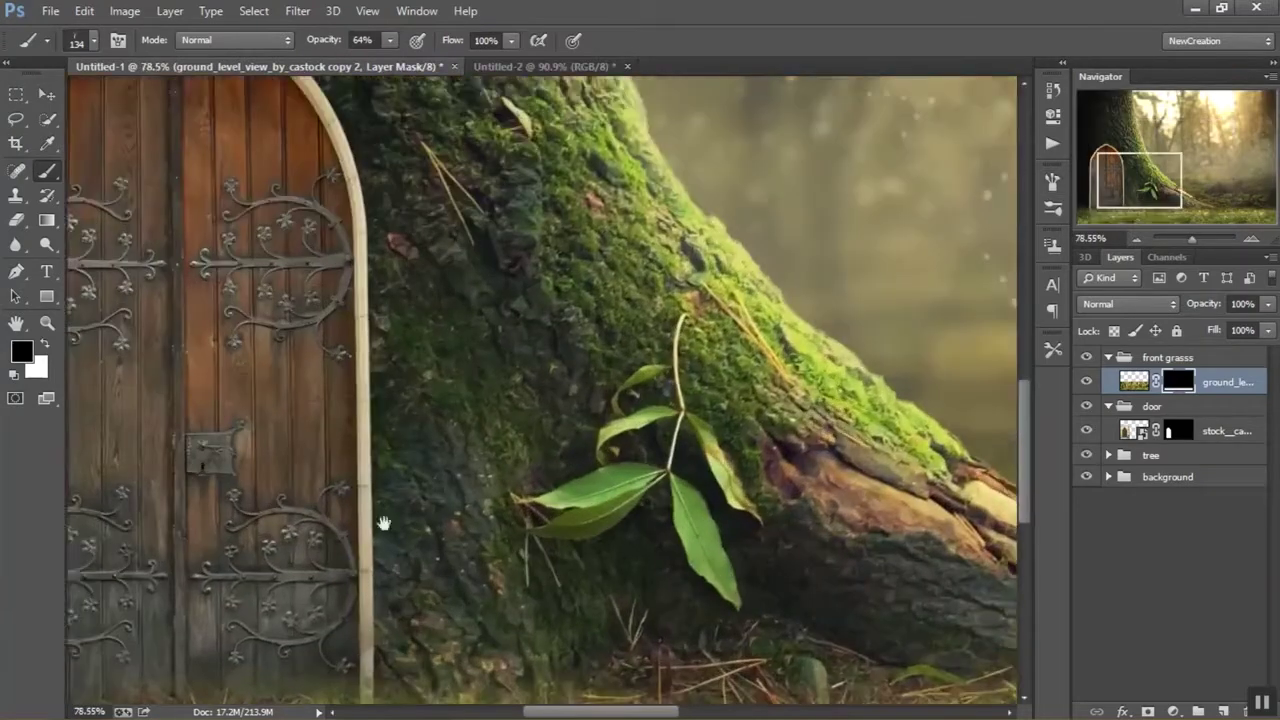
Paint the lower-left grass back in with white on the mask, then fit the image on screen
key("x")
left_click_drag(250, 410, 330, 430)
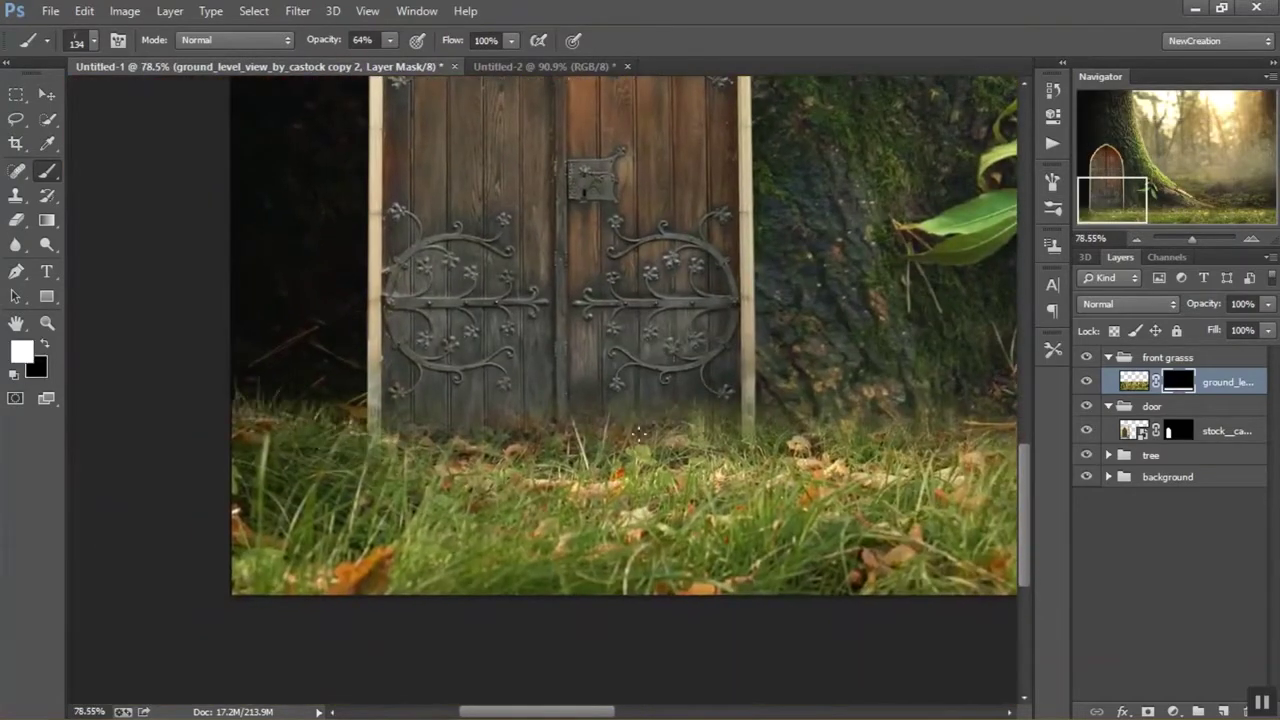
scroll(420, 450, "right", 3)
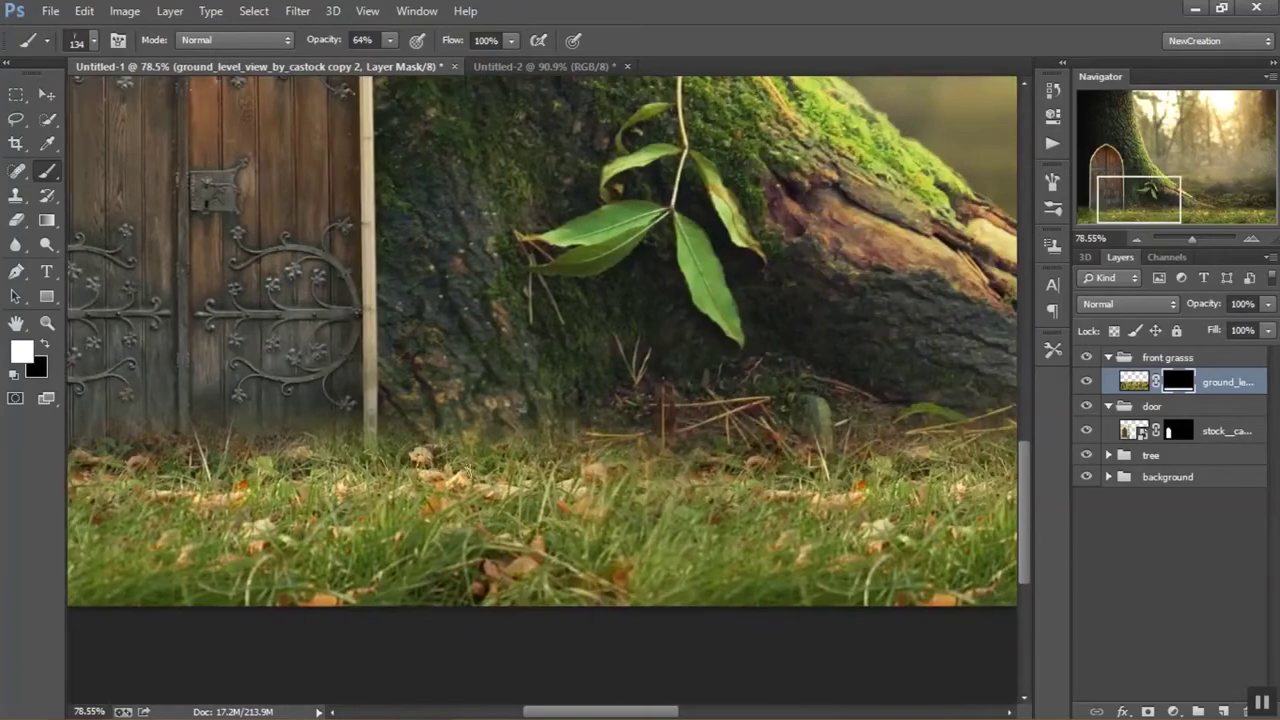
scroll(710, 455, "right", 3)
scroll(732, 441, "right", 3)
scroll(732, 441, "right", 3)
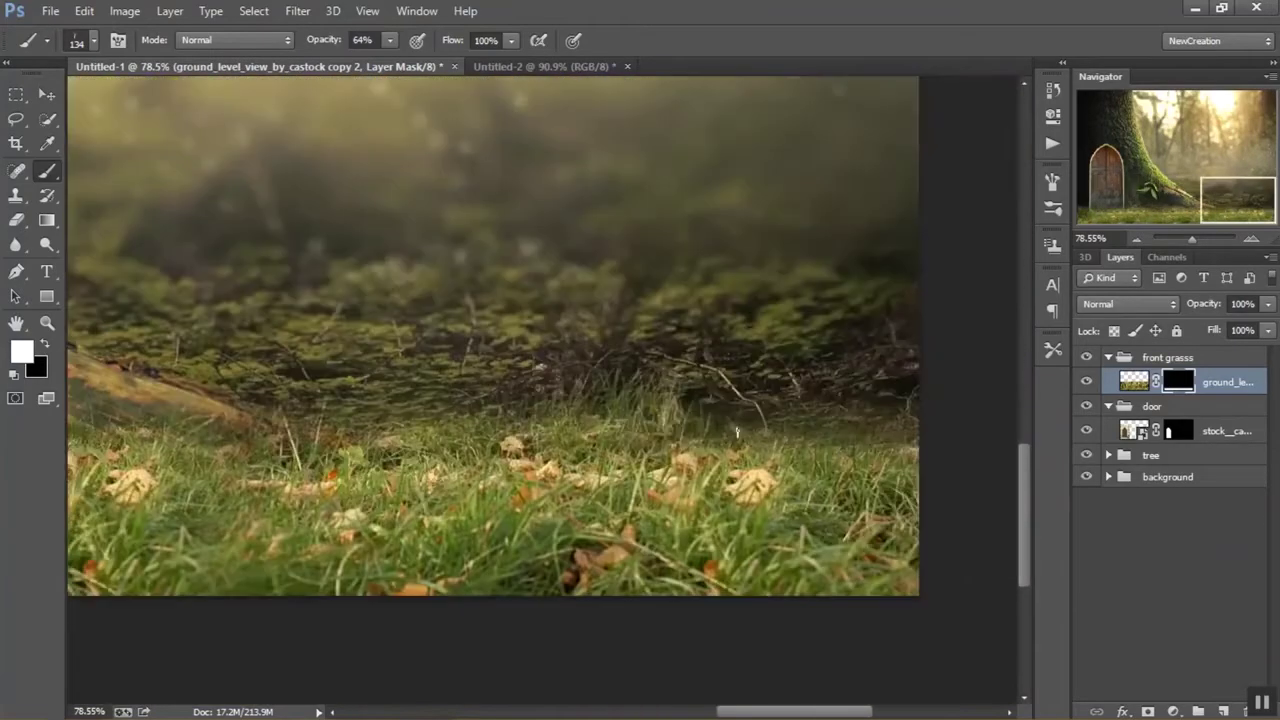
scroll(732, 441, "left", 2)
scroll(732, 441, "left", 3)
scroll(703, 437, "left", 3)
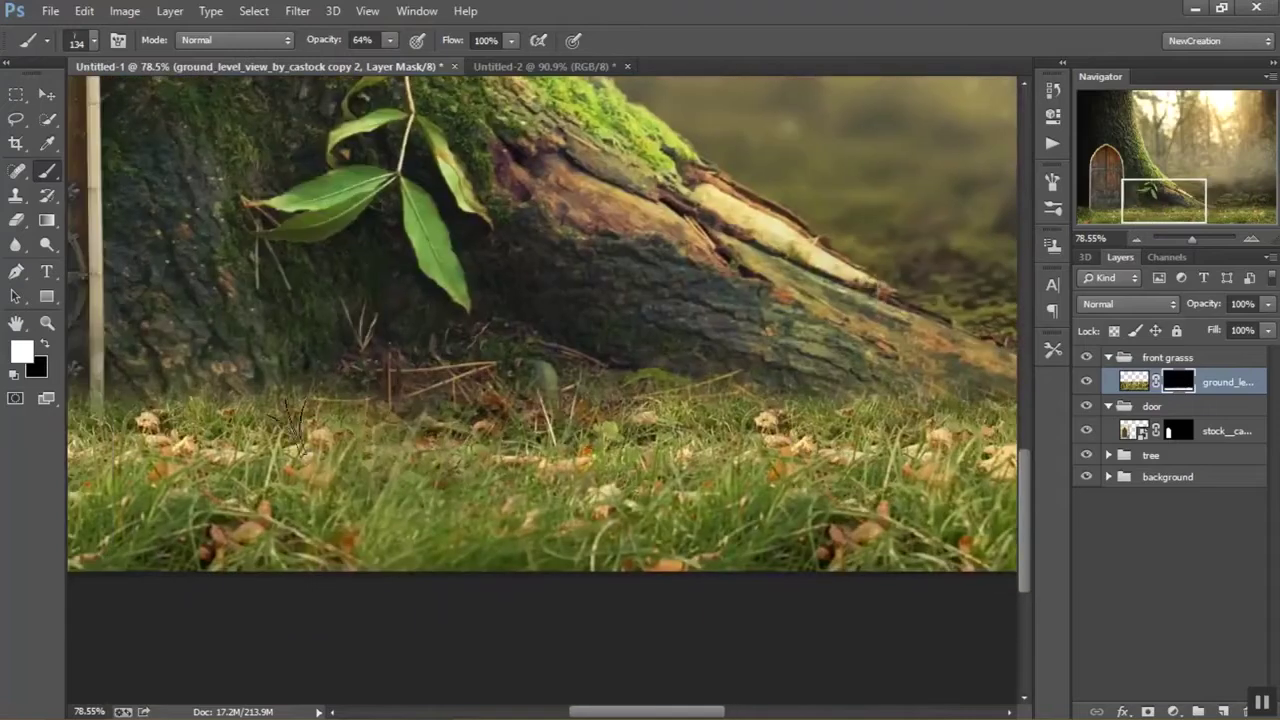
scroll(520, 440, "left", 3)
scroll(520, 440, "left", 3)
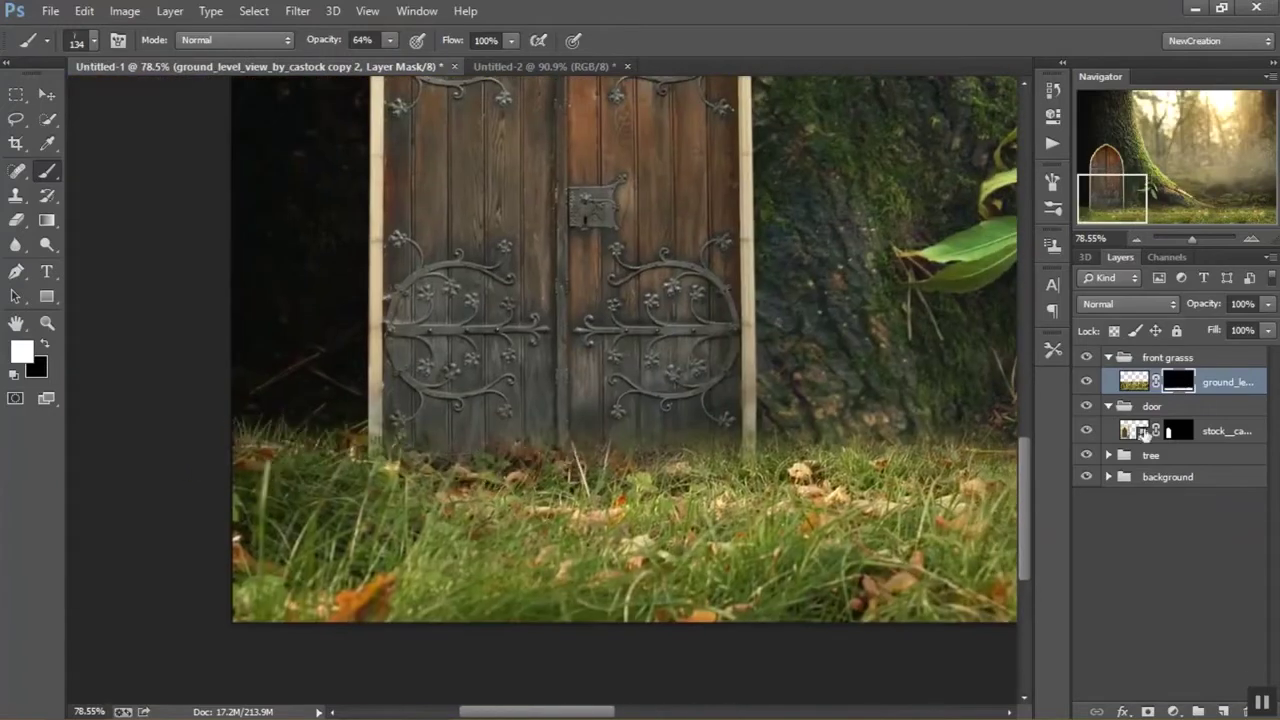
key("ctrl+0")
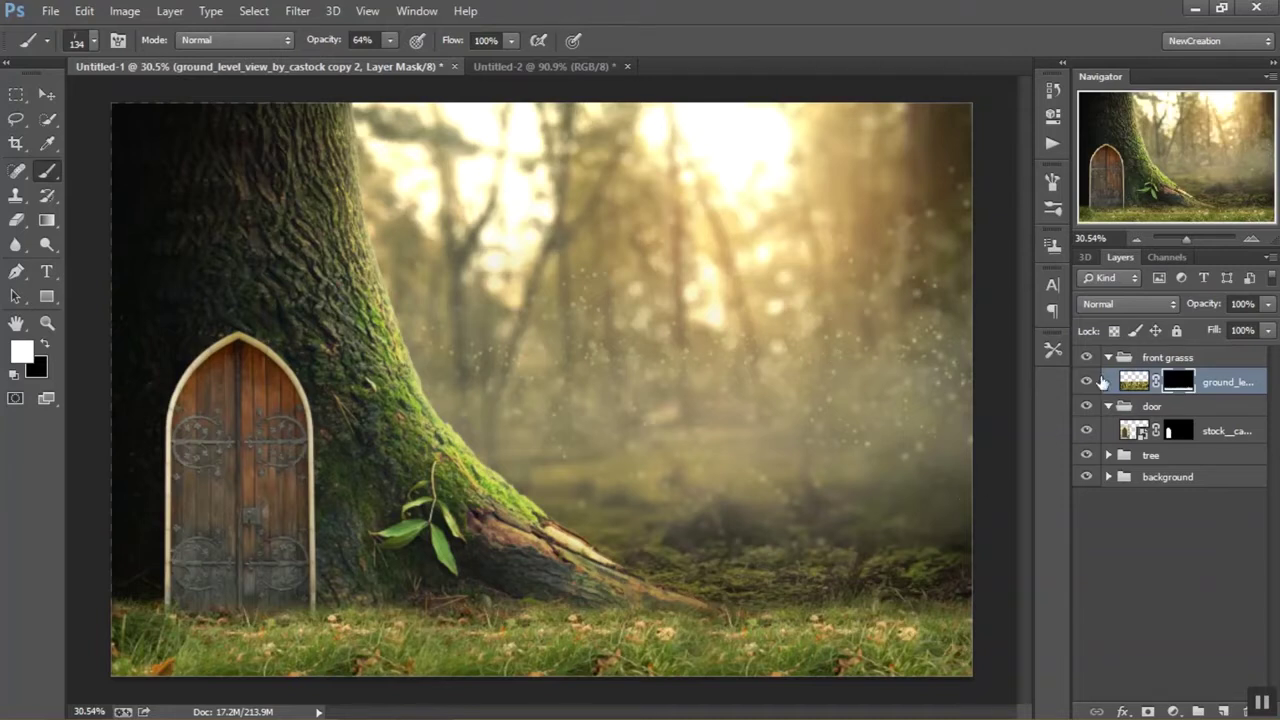
Add a Color Balance layer clipped to the grass with midtones −5/−51/+11
left_click(1175, 711)
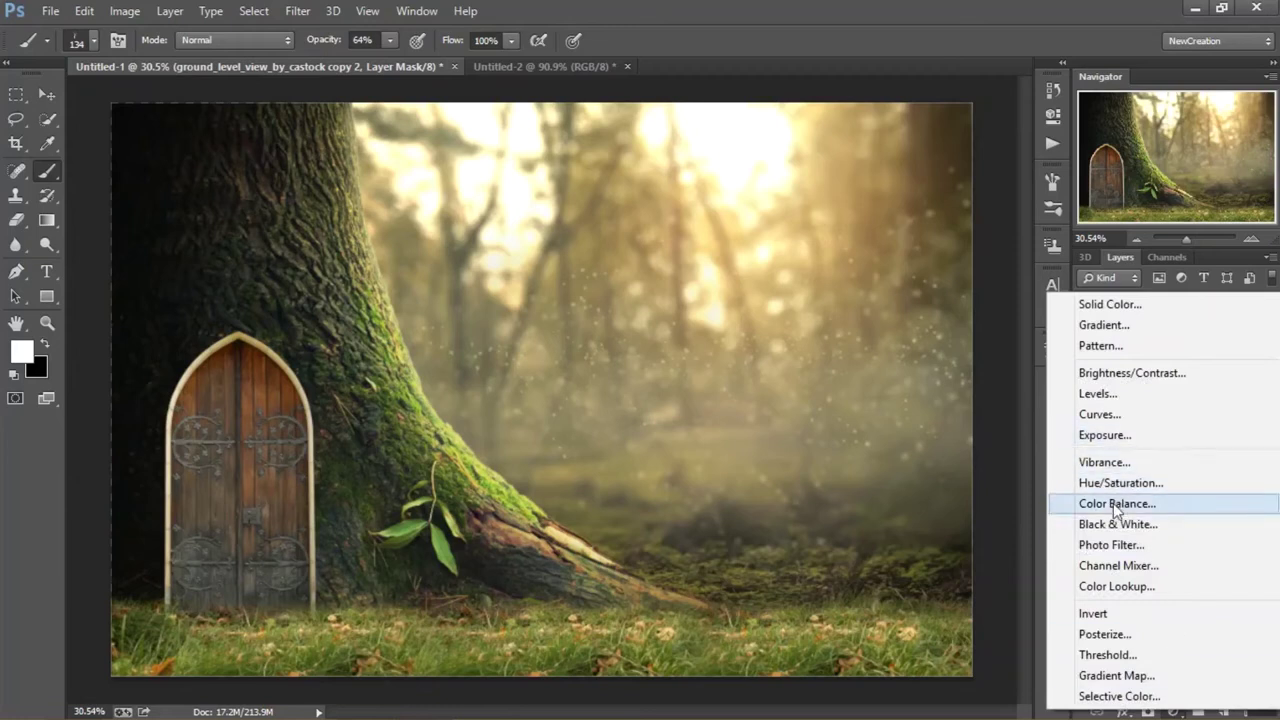
left_click(1117, 503)
left_click(886, 396)
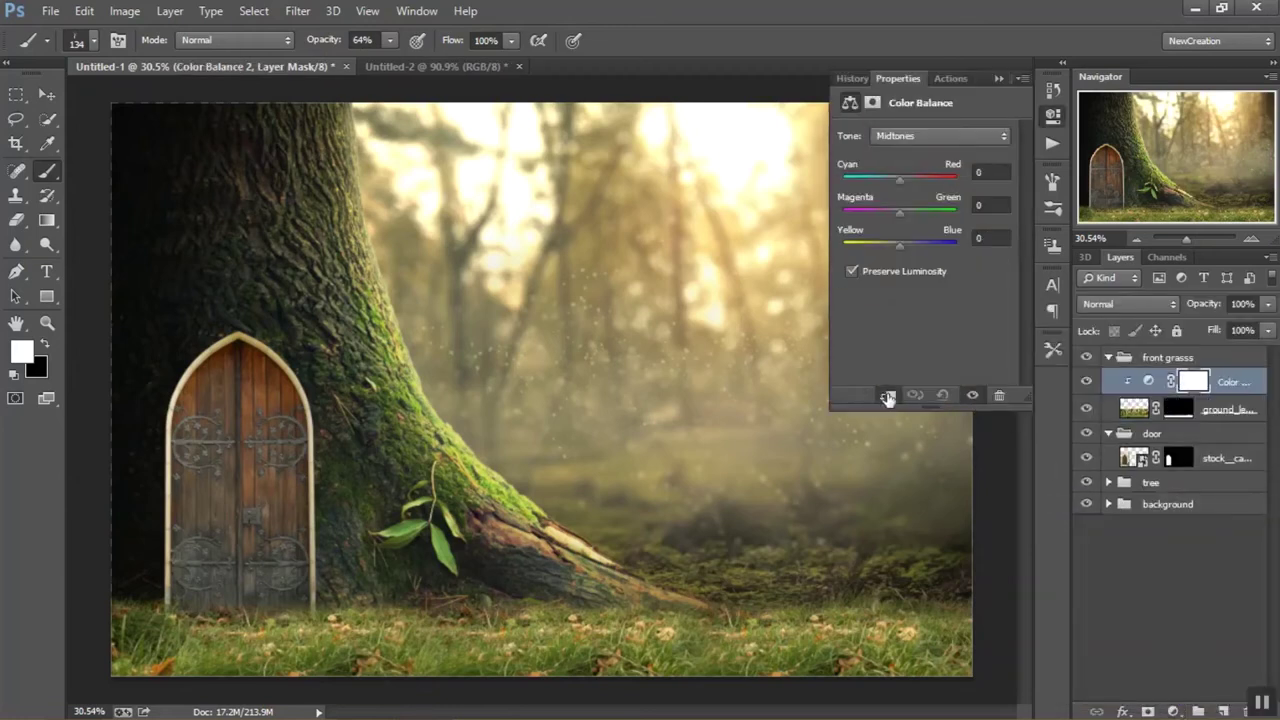
left_click(988, 174)
left_click(986, 204)
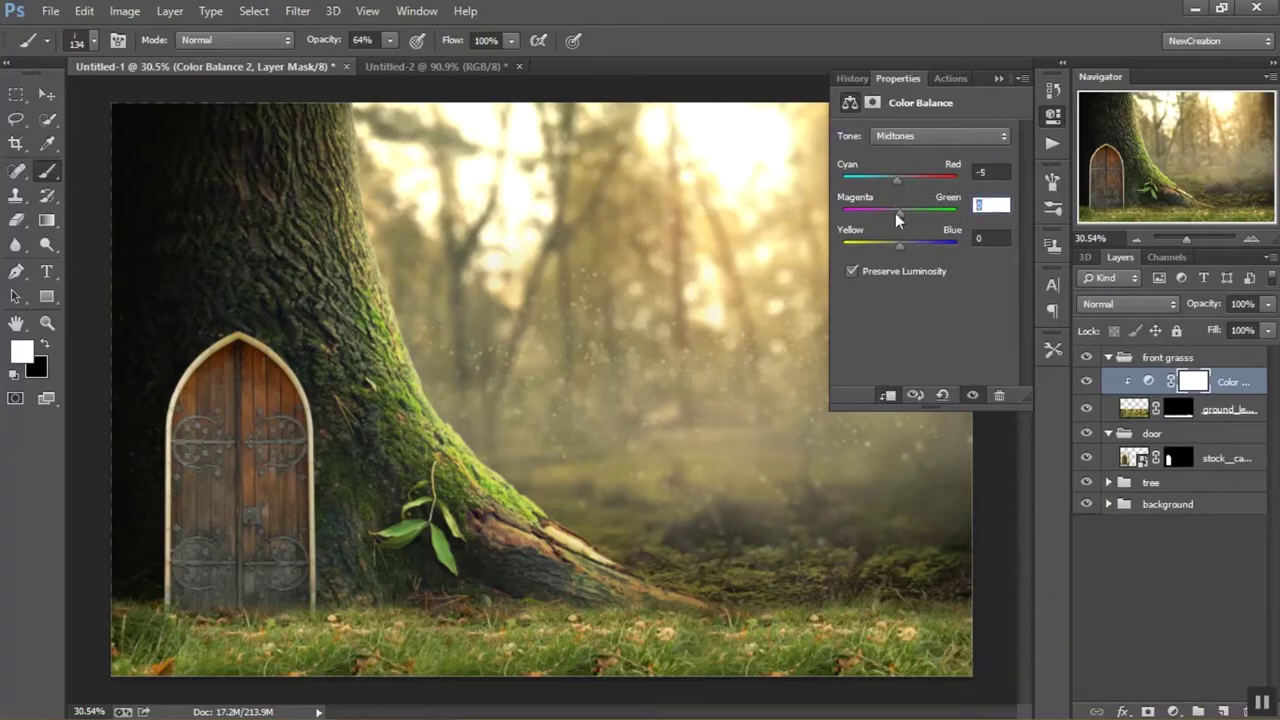
type("-51")
left_click(999, 240)
type("11")
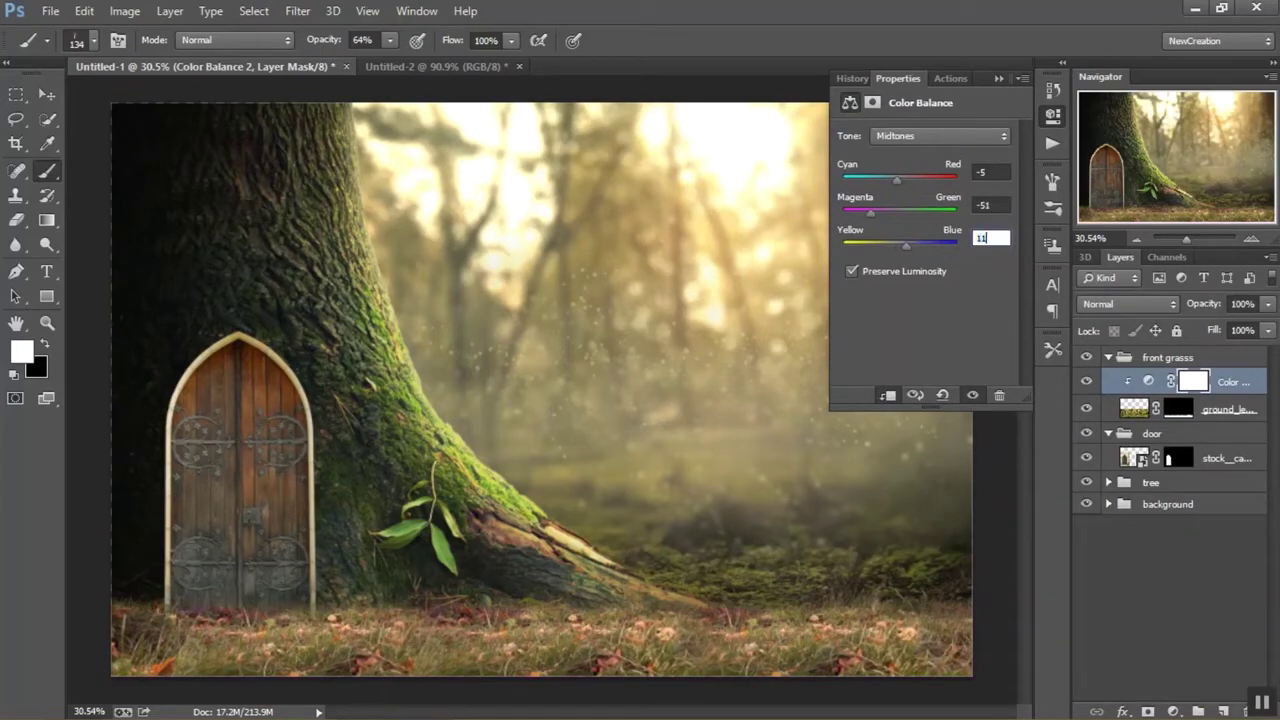
Set the Color Balance shadows green value to 3 and collapse the Properties panel
left_click(940, 136)
left_click(900, 157)
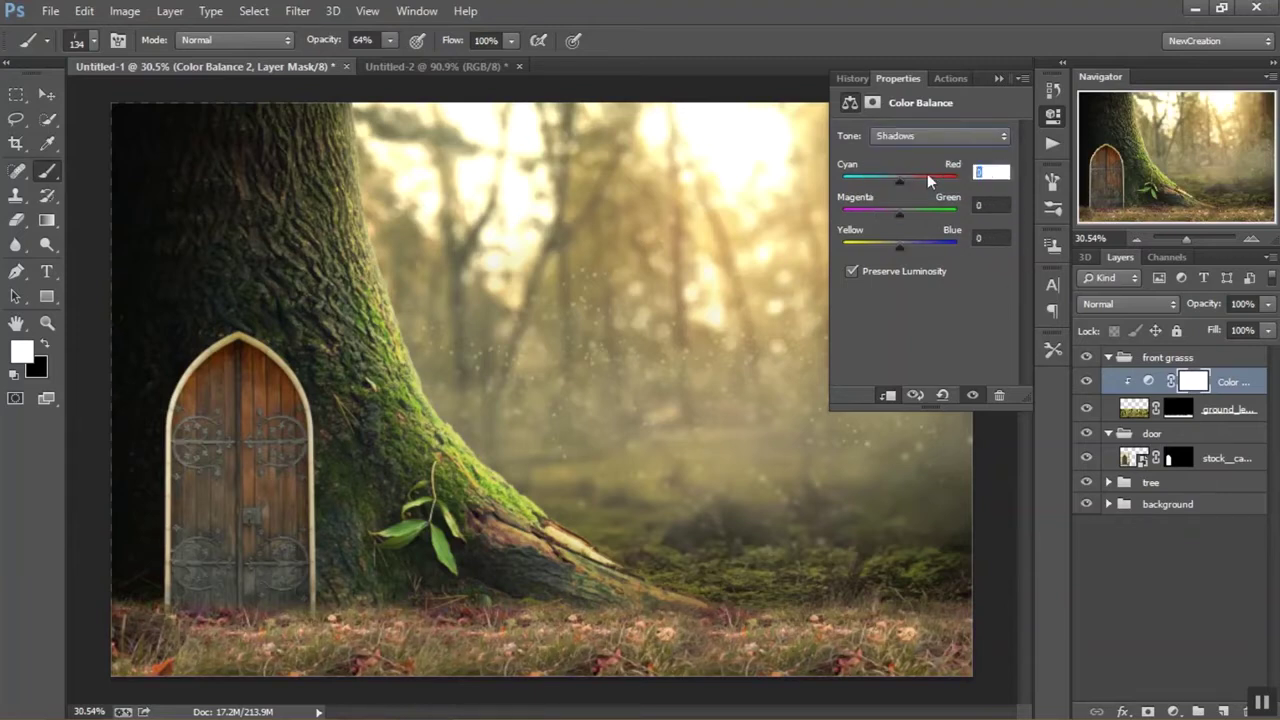
left_click(987, 205)
type("3")
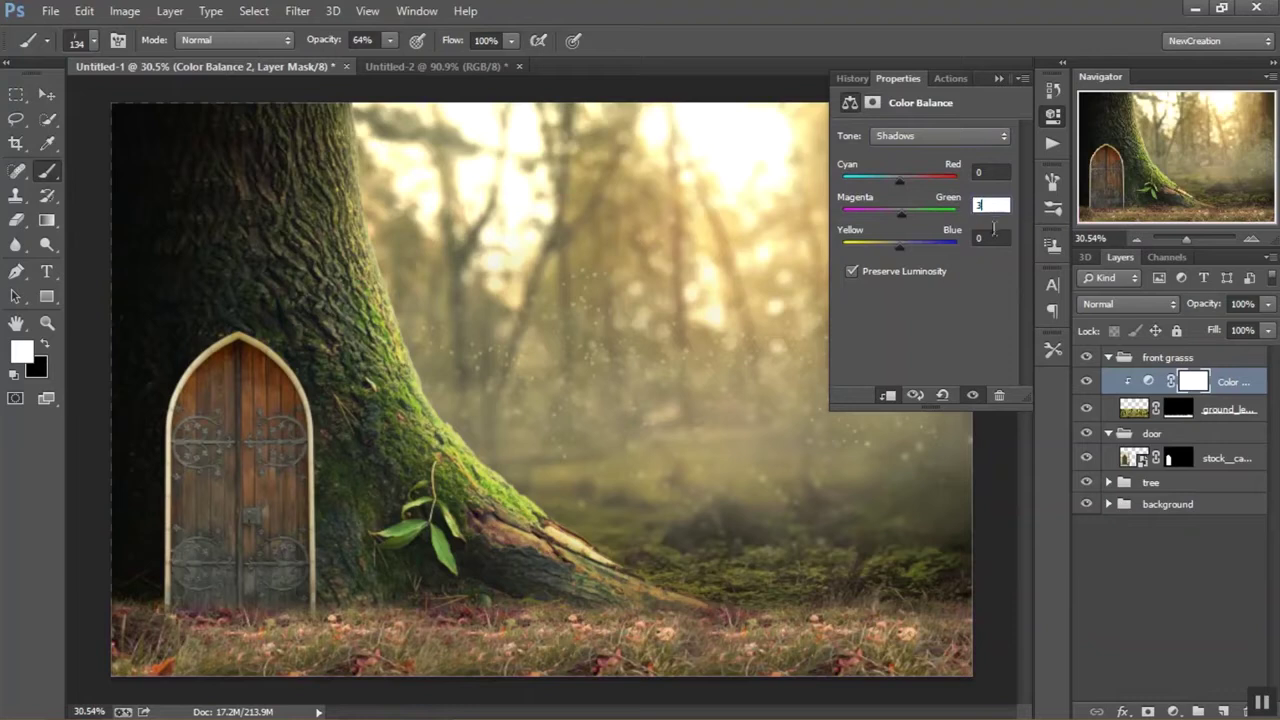
key("Tab")
left_click(997, 76)
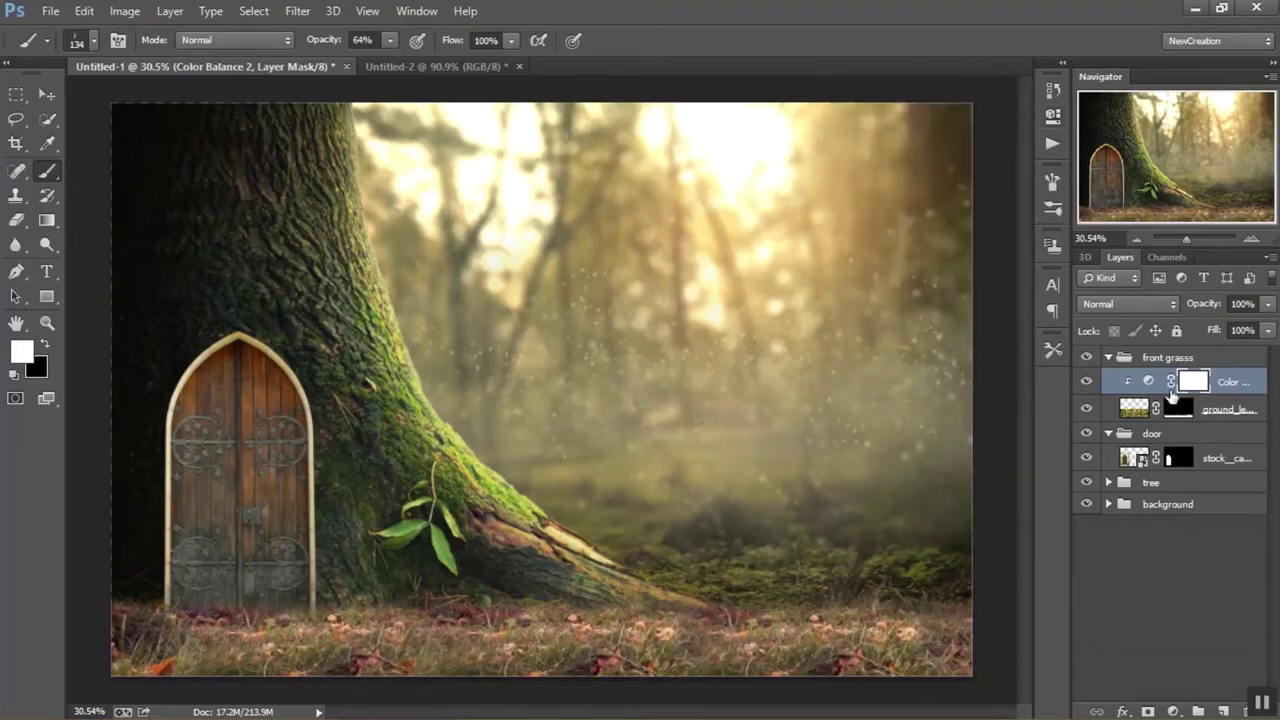
double_click(1260, 408)
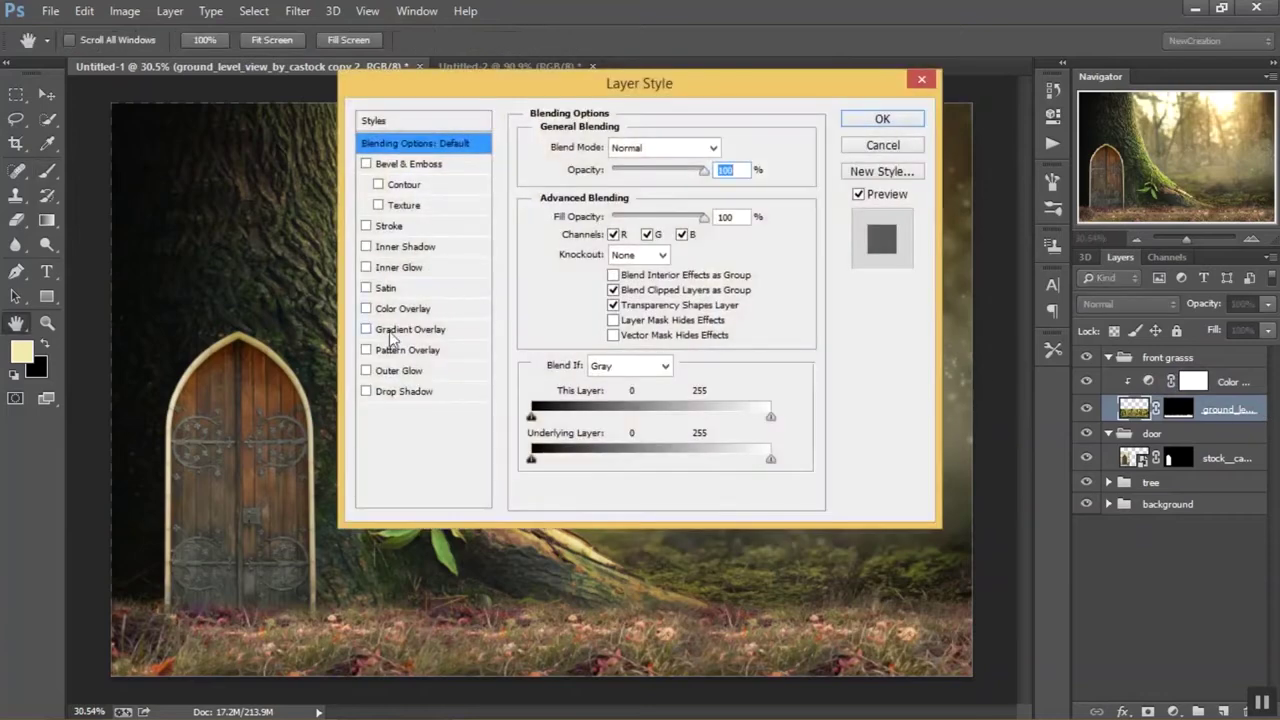
Enable a Gradient Overlay on the grass layer with both gradient stops set to black
left_click(397, 333)
left_click(620, 181)
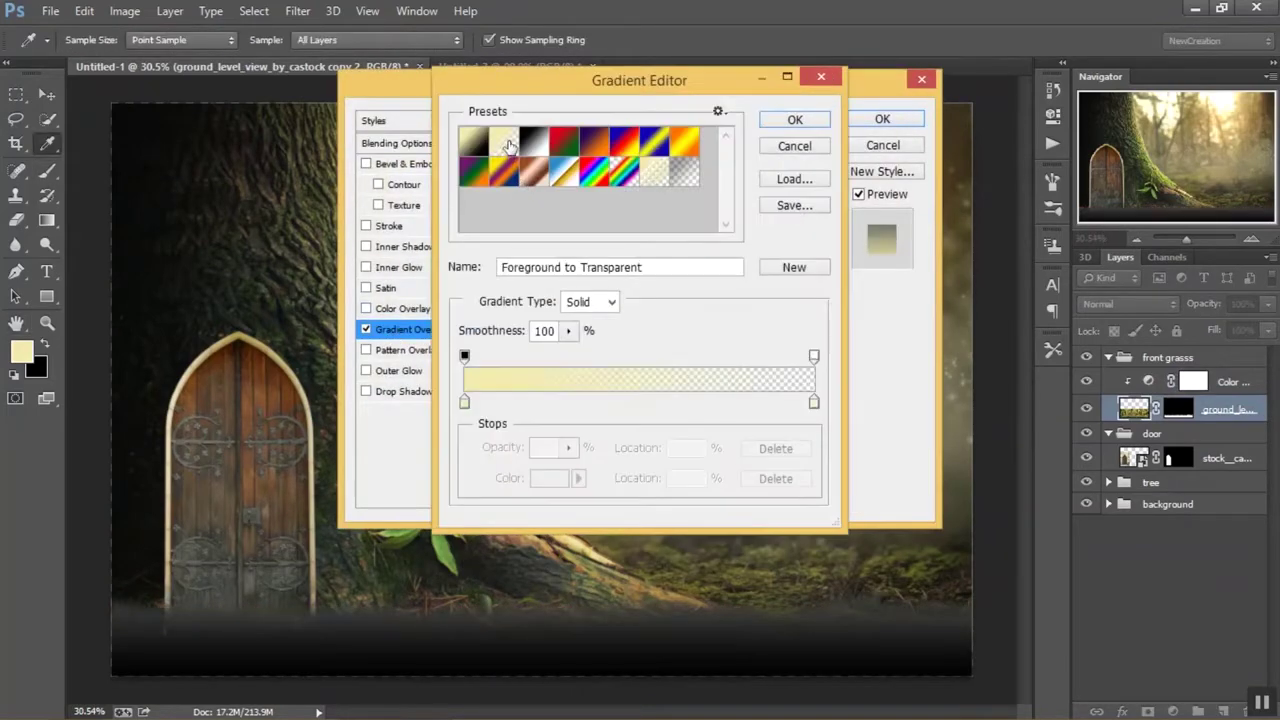
double_click(464, 401)
left_click_drag(894, 380, 795, 465)
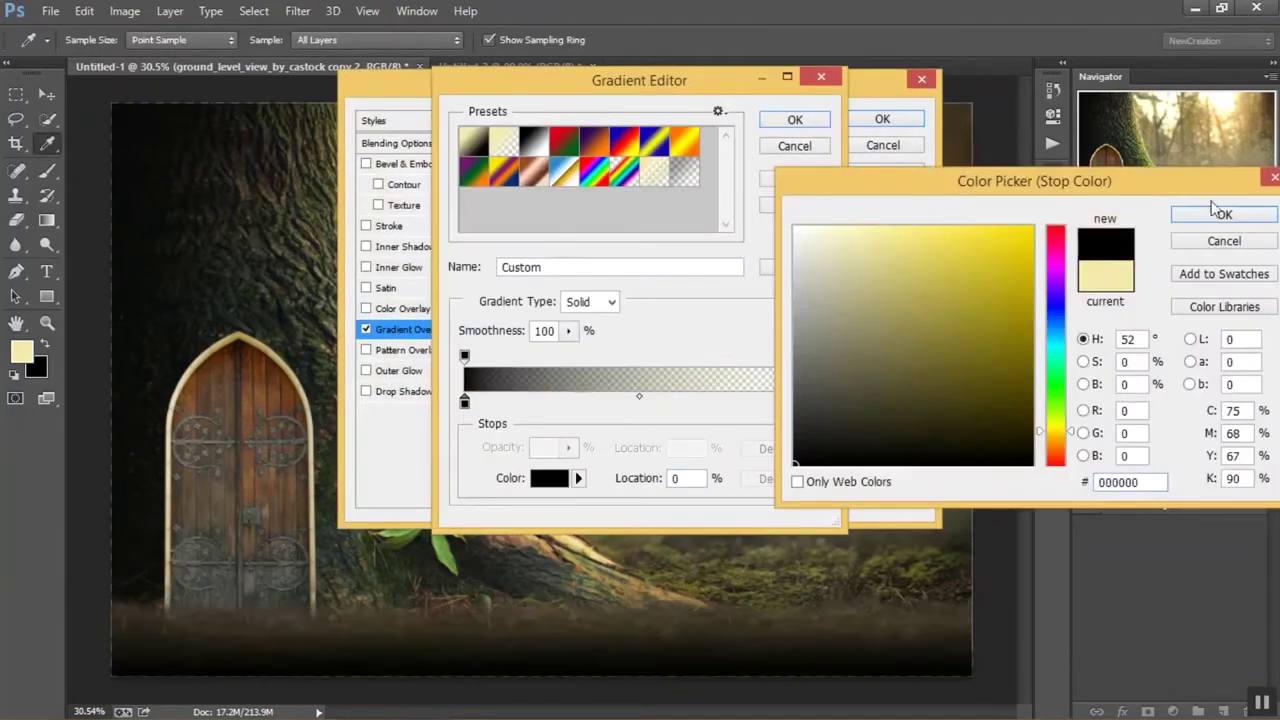
left_click(1212, 220)
double_click(814, 401)
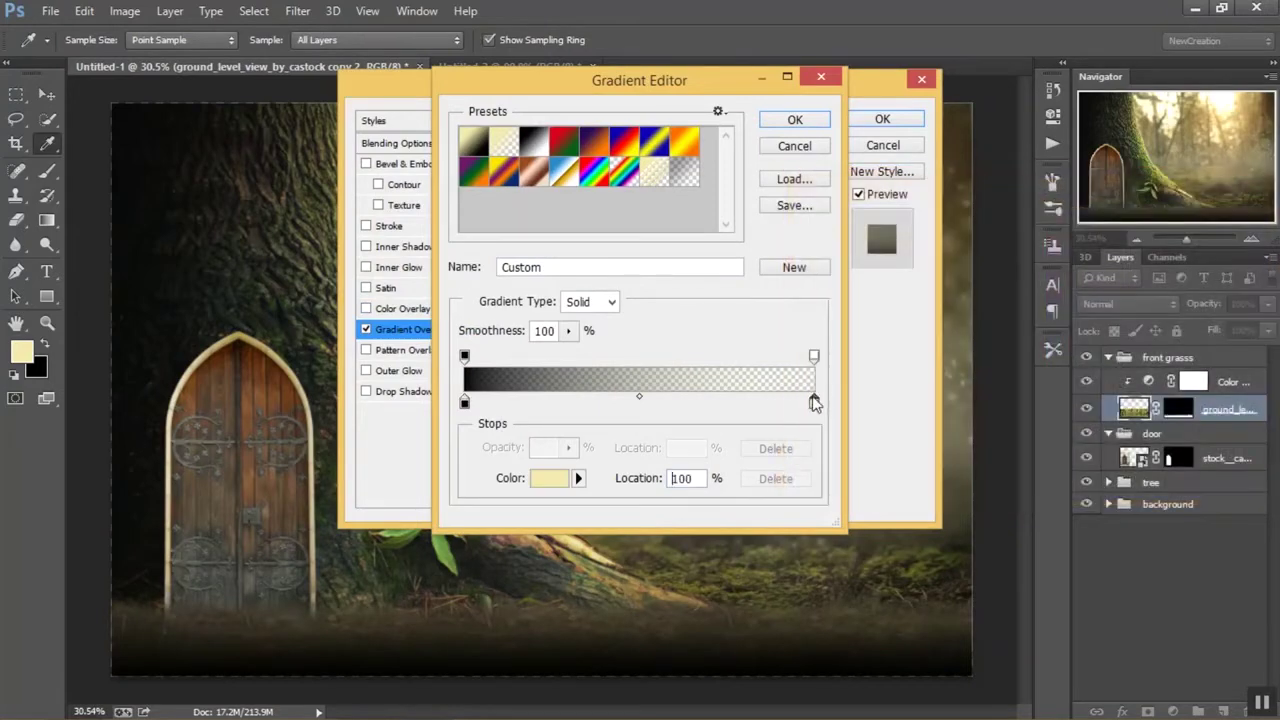
type("000000")
left_click(1250, 214)
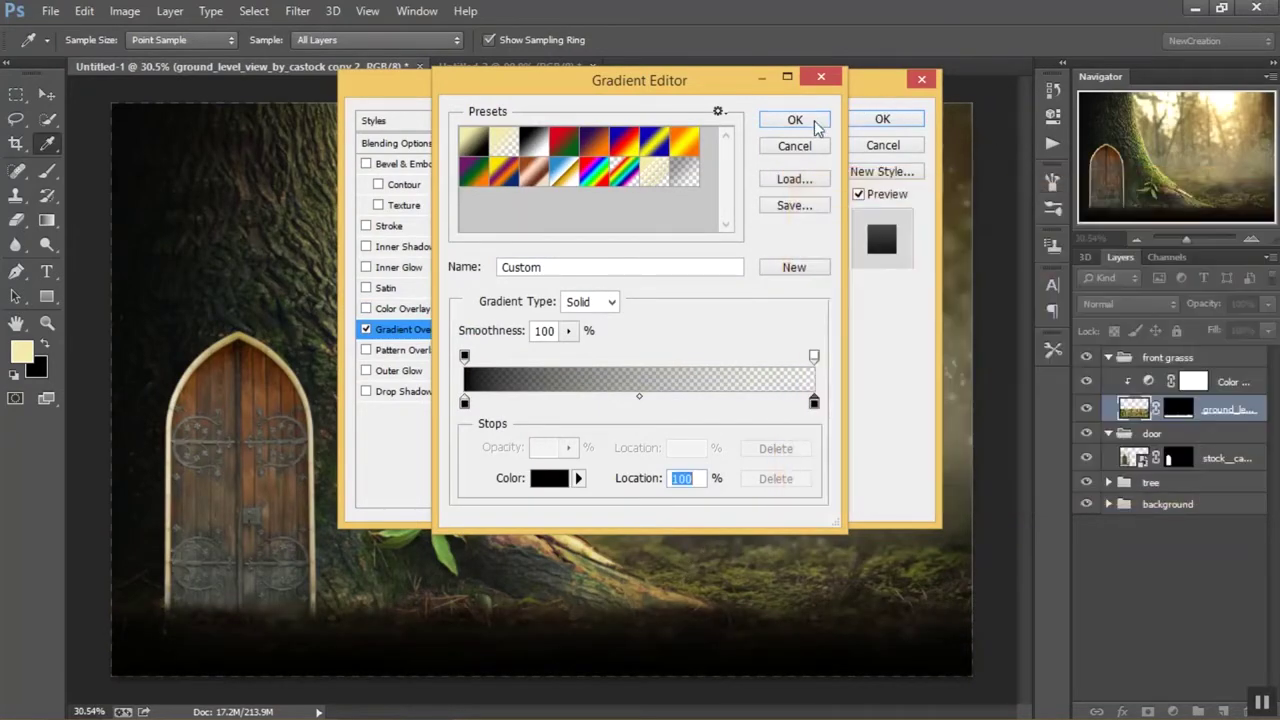
left_click(812, 122)
Set the gradient overlay scale to 33% and opacity to 65%, then apply it
left_click_drag(665, 273, 626, 279)
left_click_drag(447, 616, 446, 698)
left_click_drag(610, 279, 607, 278)
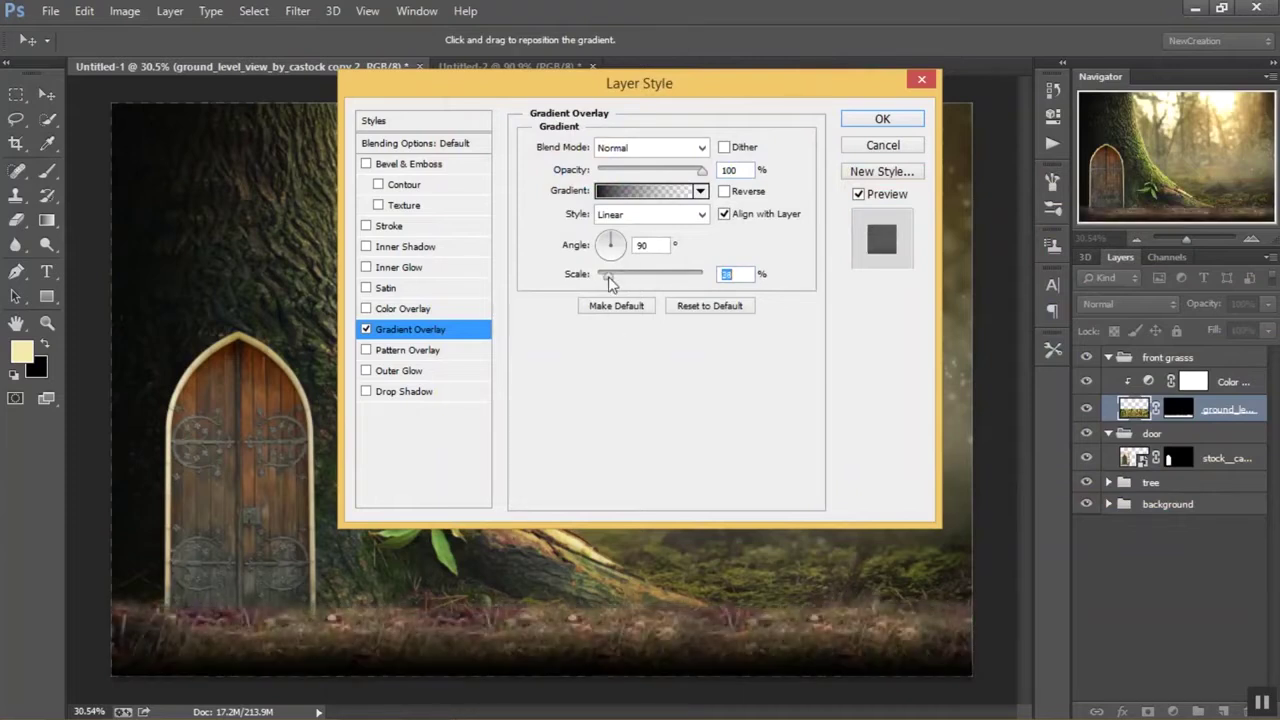
left_click_drag(655, 167, 659, 175)
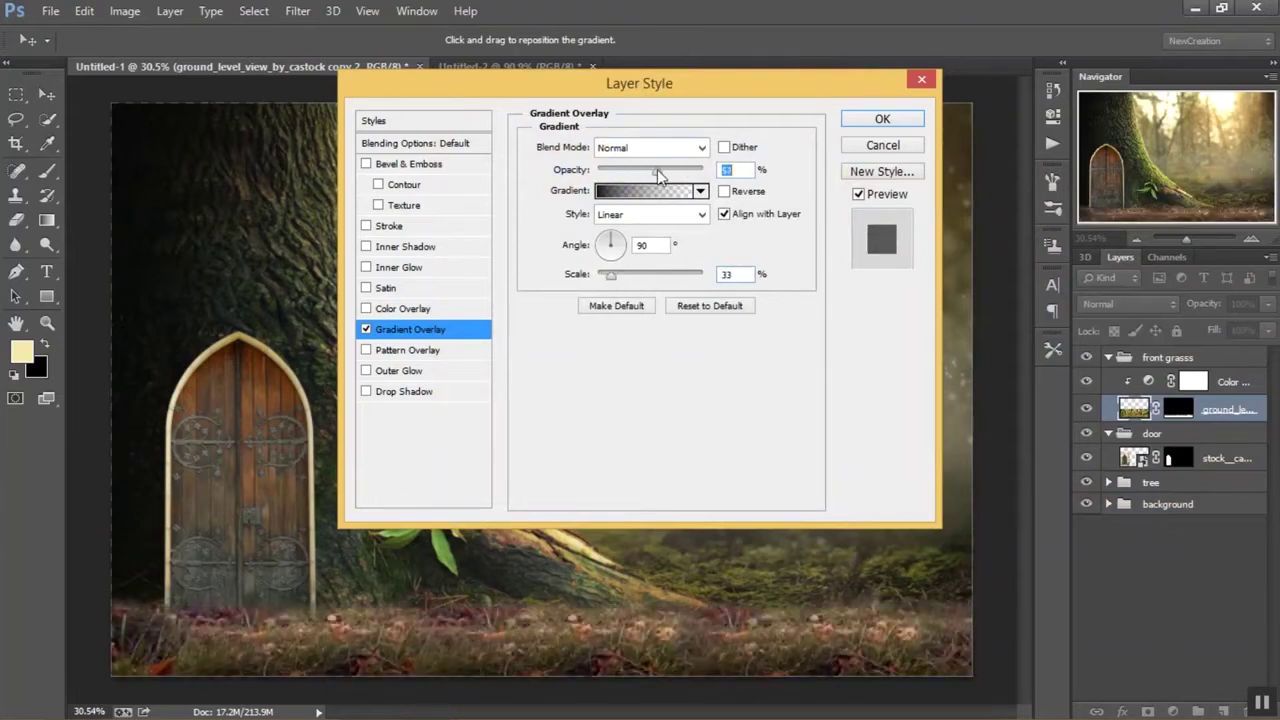
type("65")
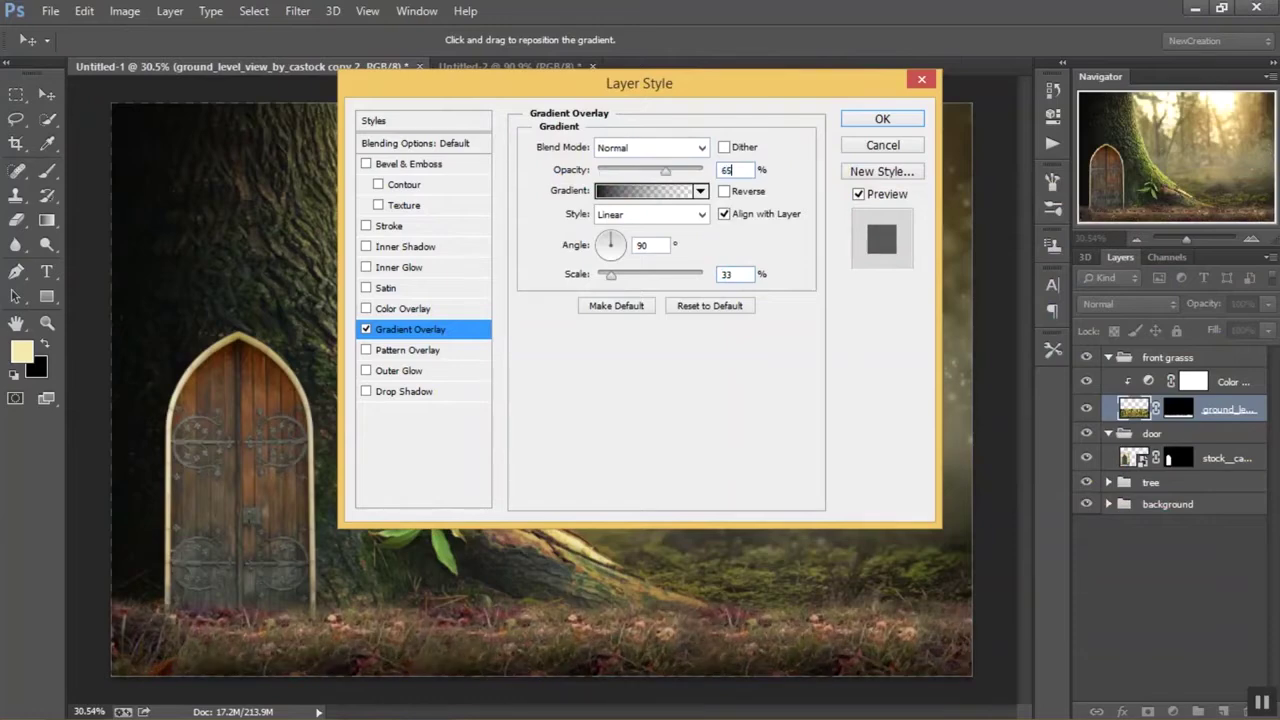
left_click(882, 118)
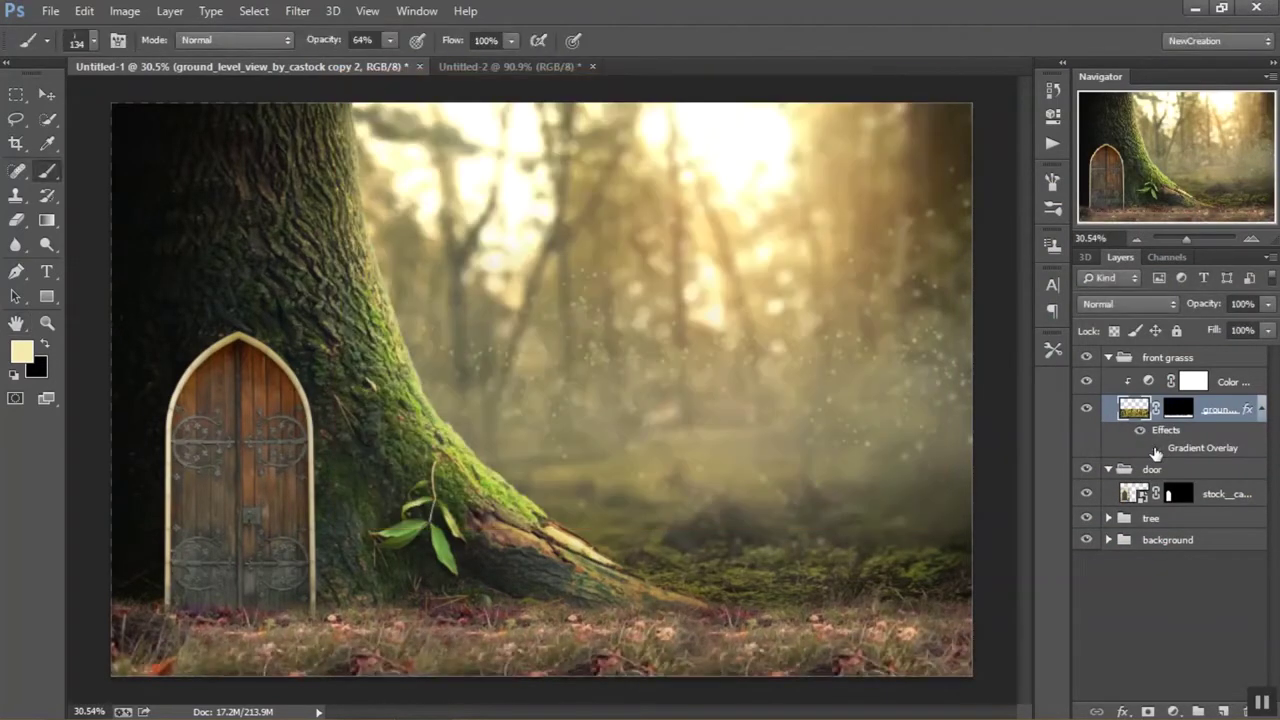
Lower the gradient overlay opacity to 50%
double_click(1224, 450)
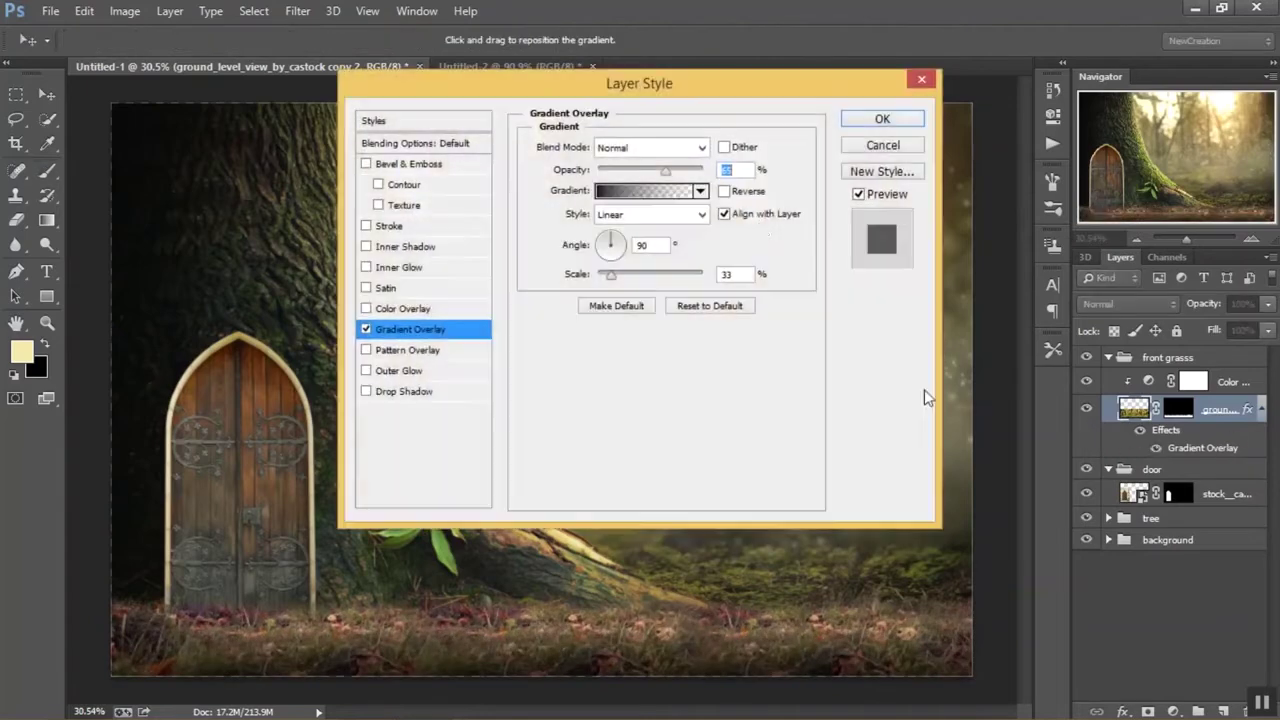
type("50")
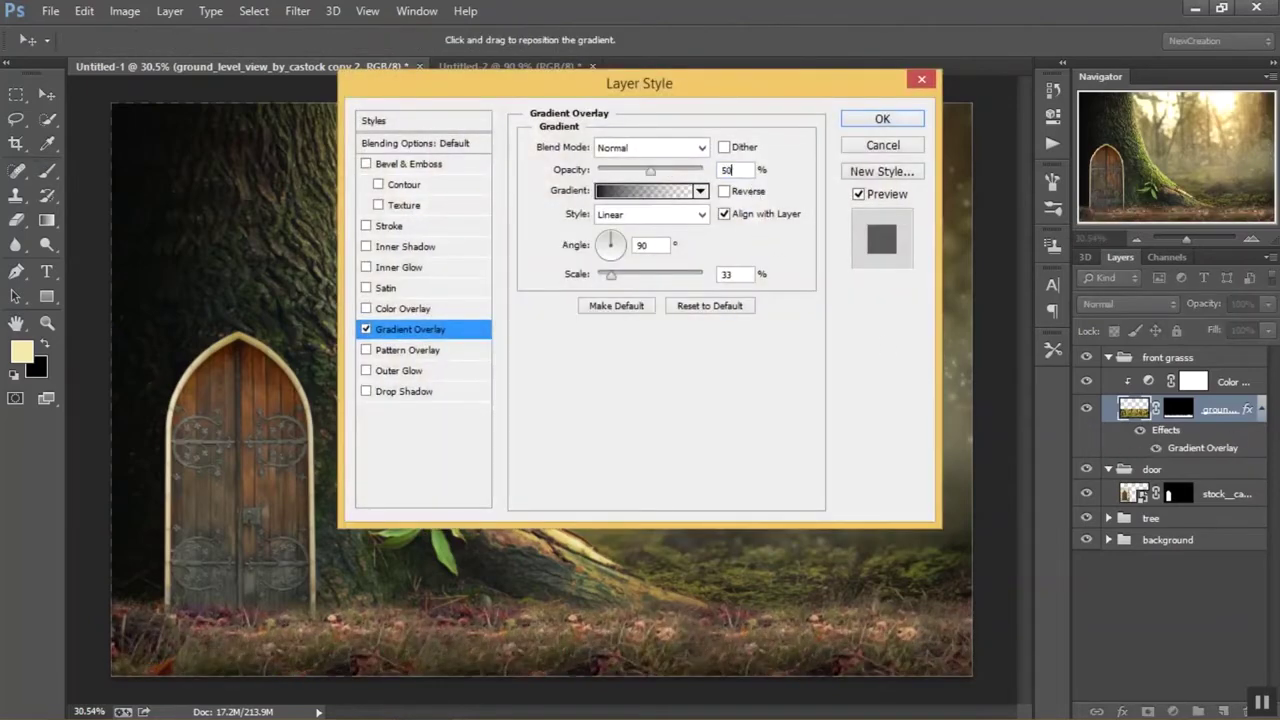
left_click(866, 122)
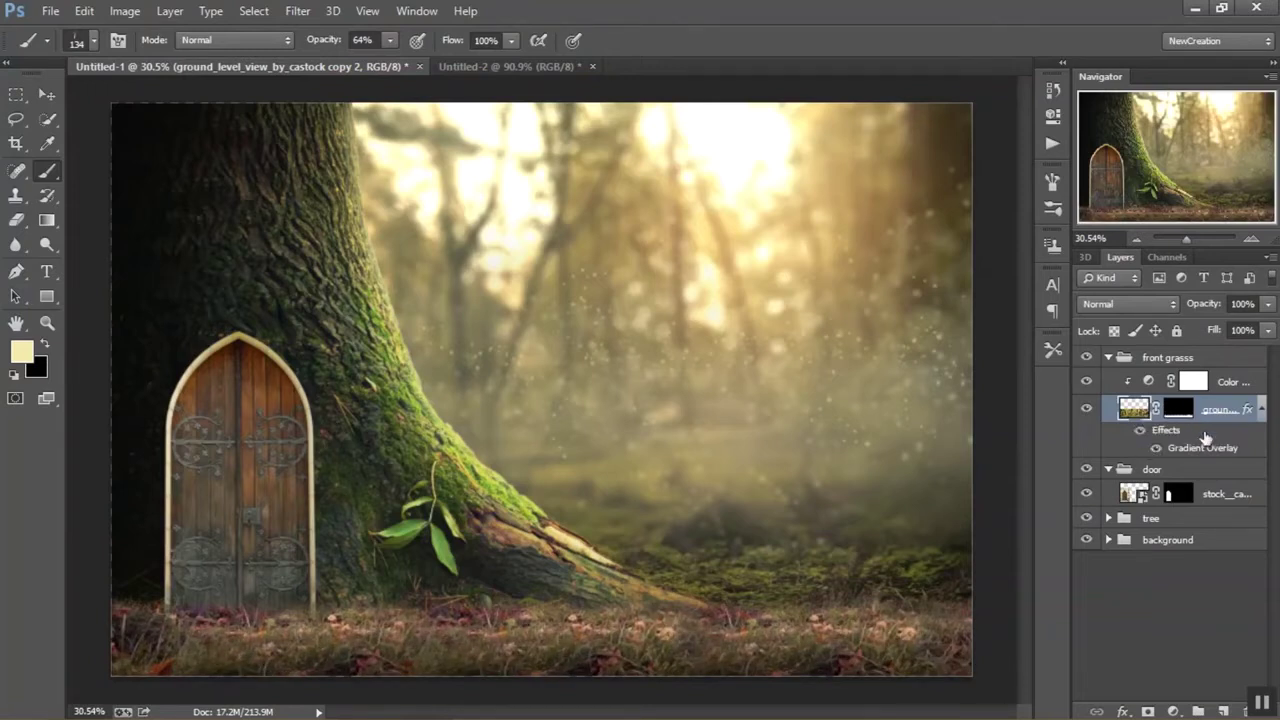
left_click(1195, 381)
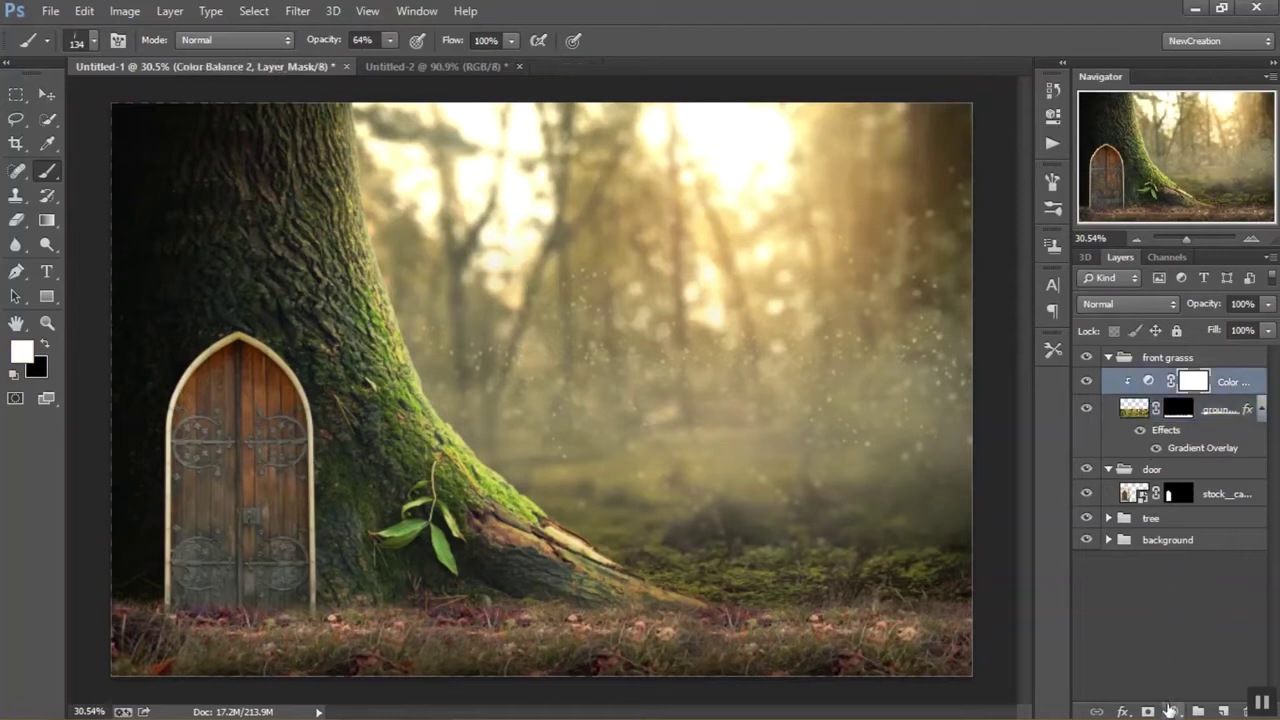
left_click(1170, 710)
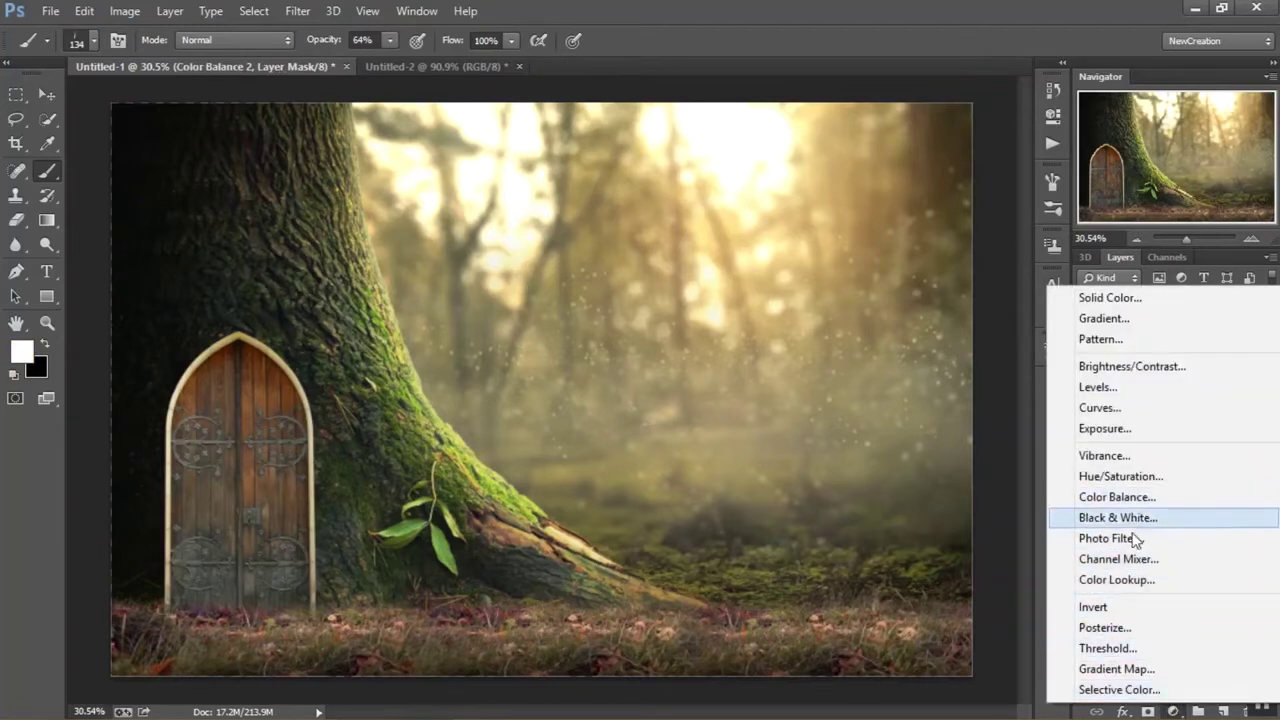
Add a Levels adjustment clipped to the ground layer and darken its RGB levels
left_click(1100, 387)
left_click(886, 394)
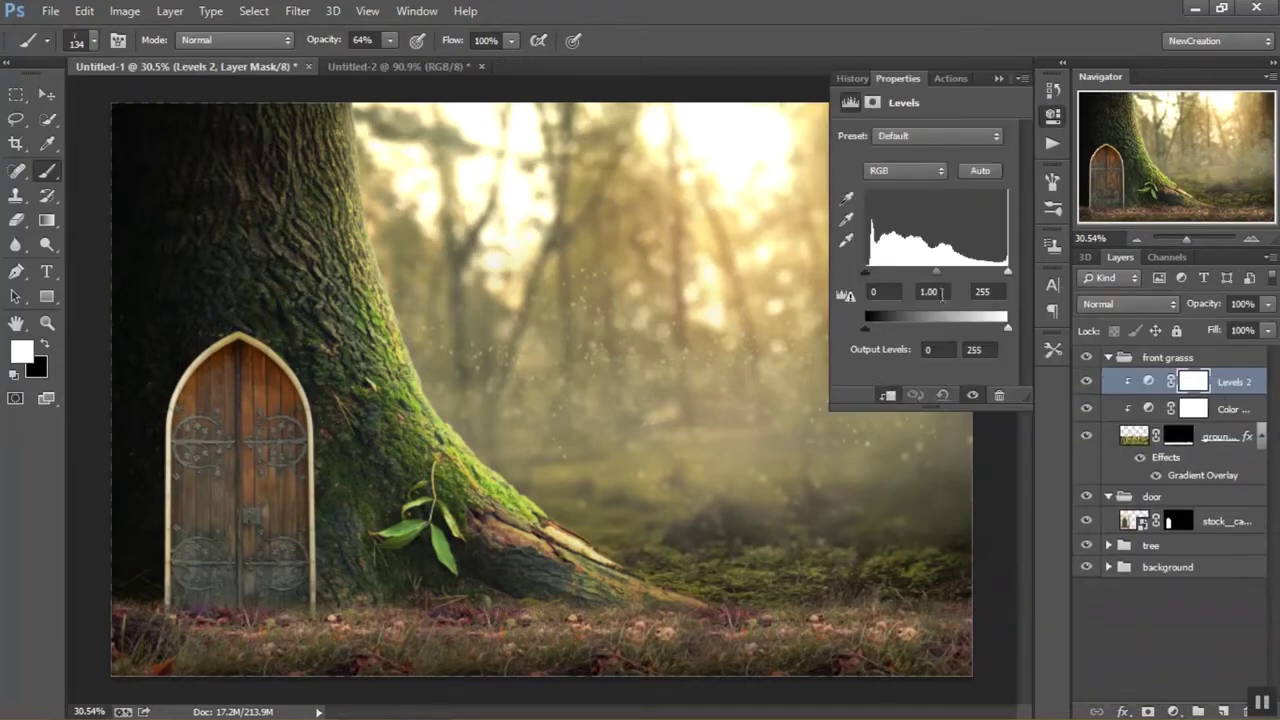
left_click_drag(933, 277, 990, 274)
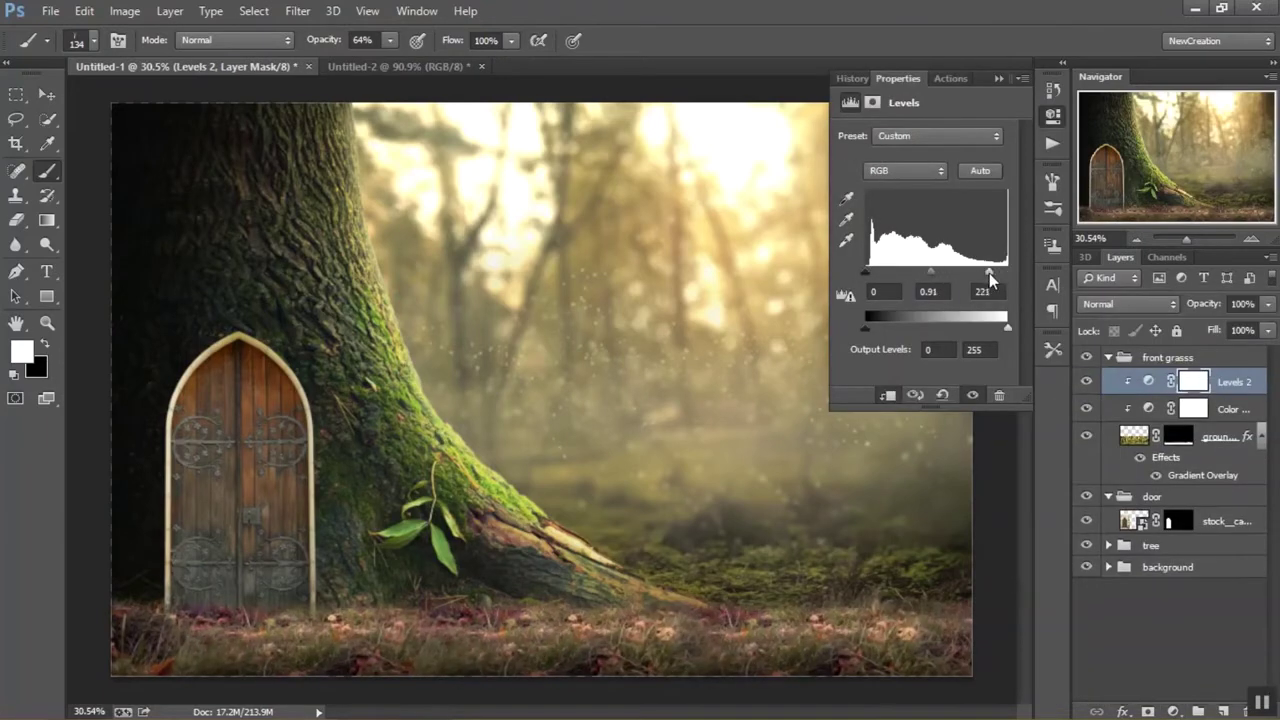
mouse_move(1001, 331)
left_mouse_down()
mouse_move(952, 331)
mouse_move(978, 332)
left_mouse_up()
left_click_drag(864, 272, 868, 274)
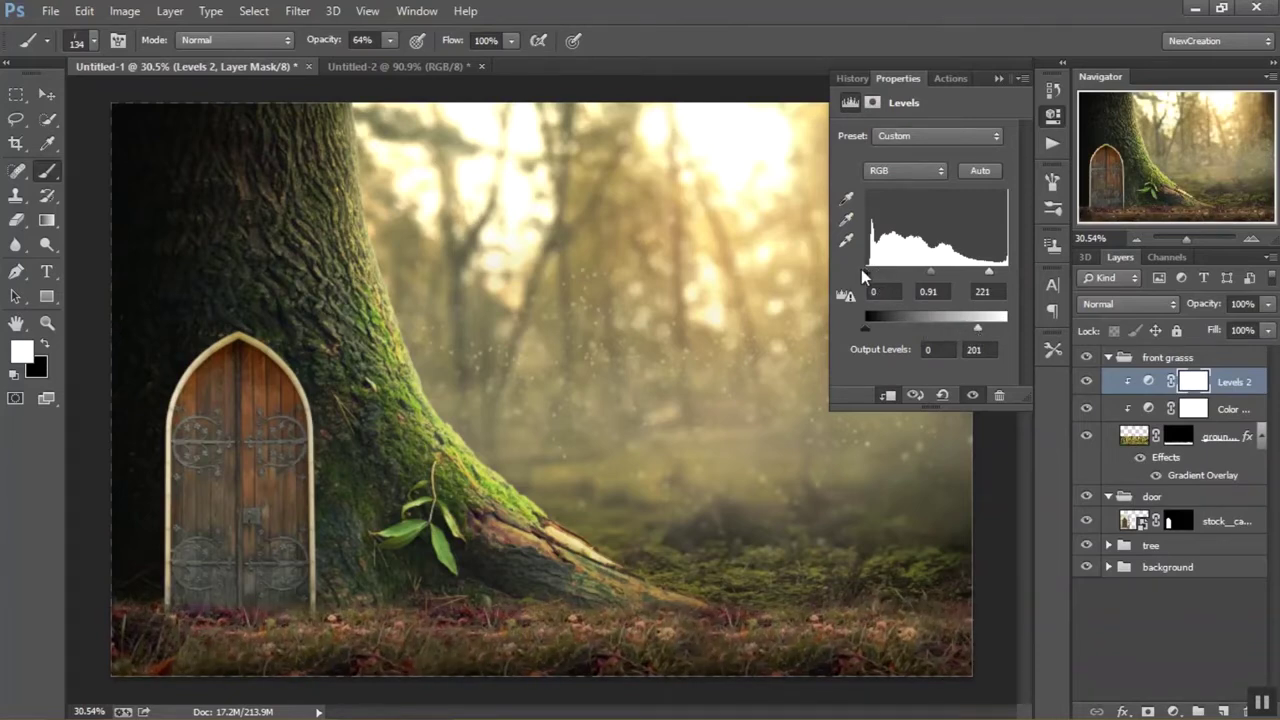
Shift the grass greener with Green channel levels: input 5/1.00/233, output 18–255
left_click(905, 170)
left_click(882, 208)
left_click_drag(935, 271, 931, 272)
left_click_drag(1009, 272, 986, 273)
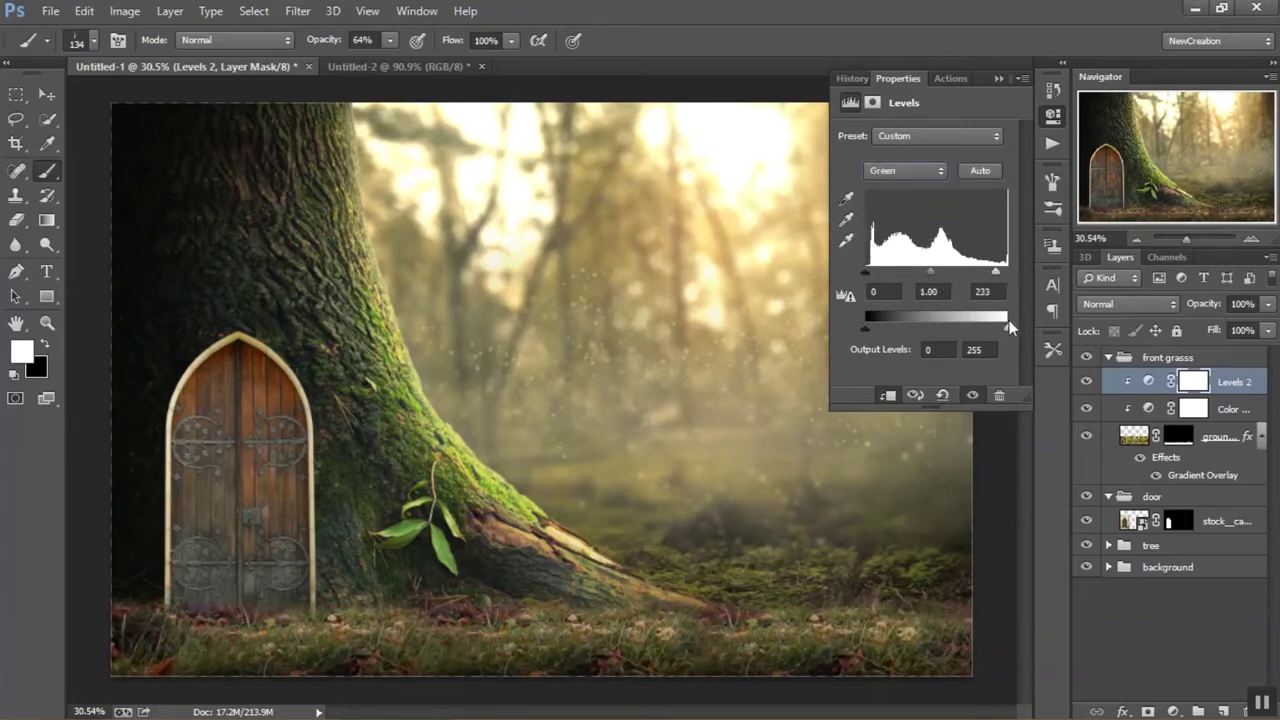
left_click_drag(870, 327, 884, 331)
left_click_drag(867, 272, 876, 274)
type("5")
left_click(999, 80)
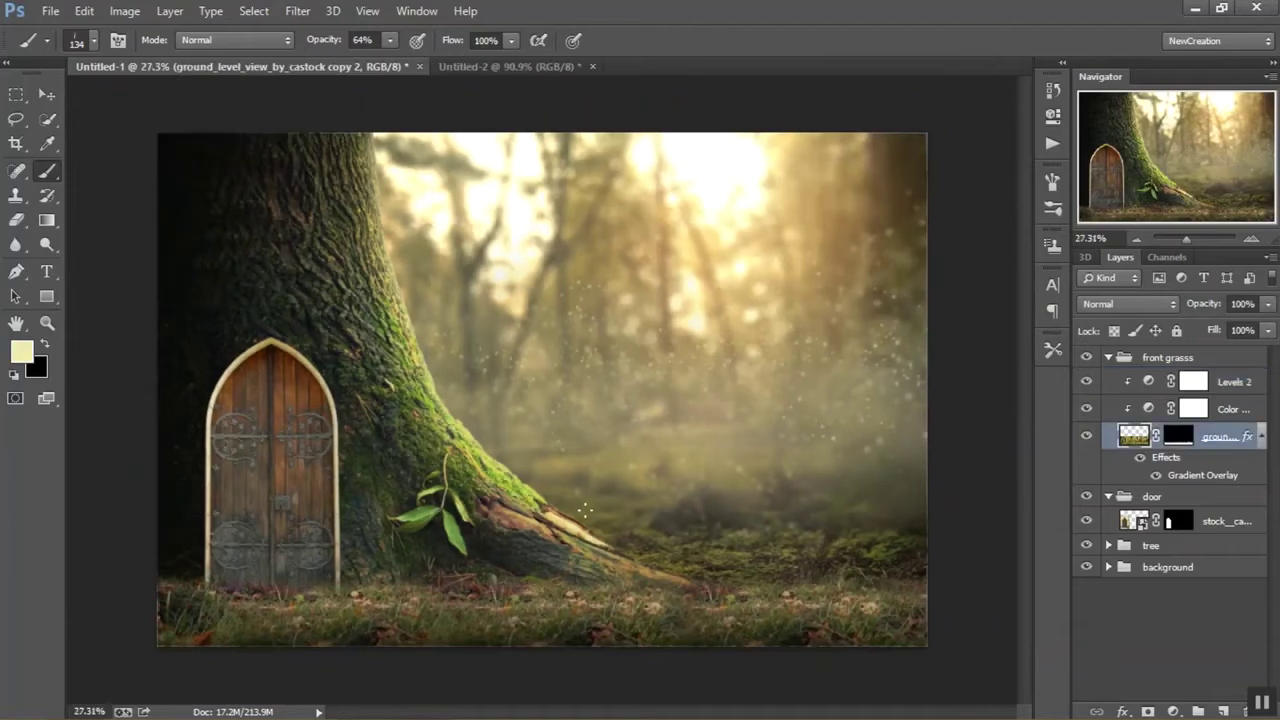
left_click(1108, 357)
Enable a reversed Gradient Overlay on the door layer at 180° with scale about 40
left_click(1178, 403)
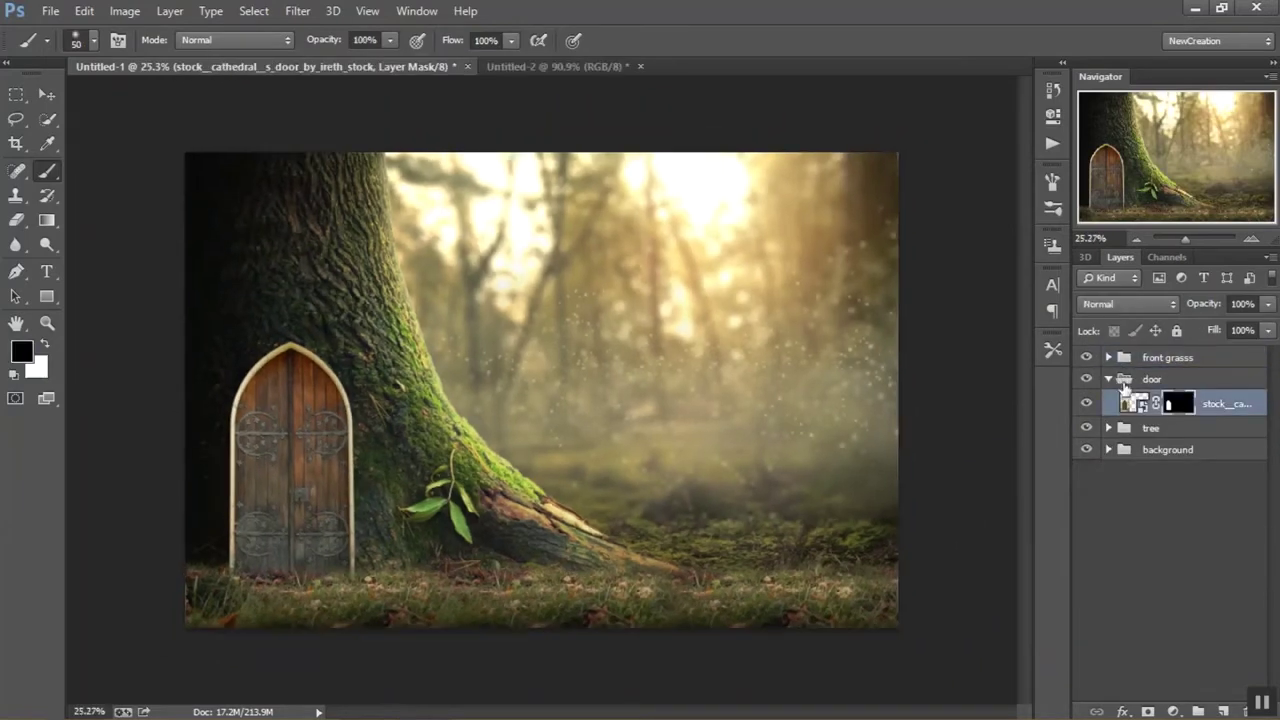
double_click(1244, 403)
left_click_drag(490, 80, 627, 101)
left_click(558, 352)
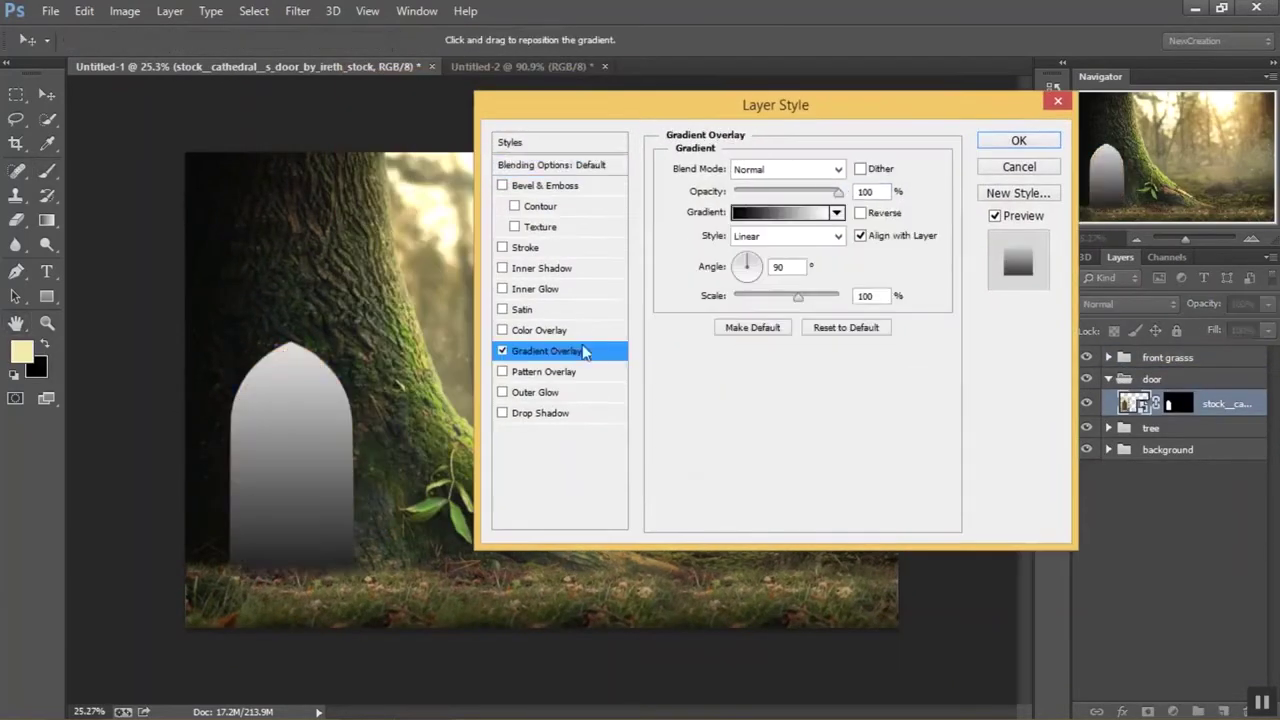
type("180")
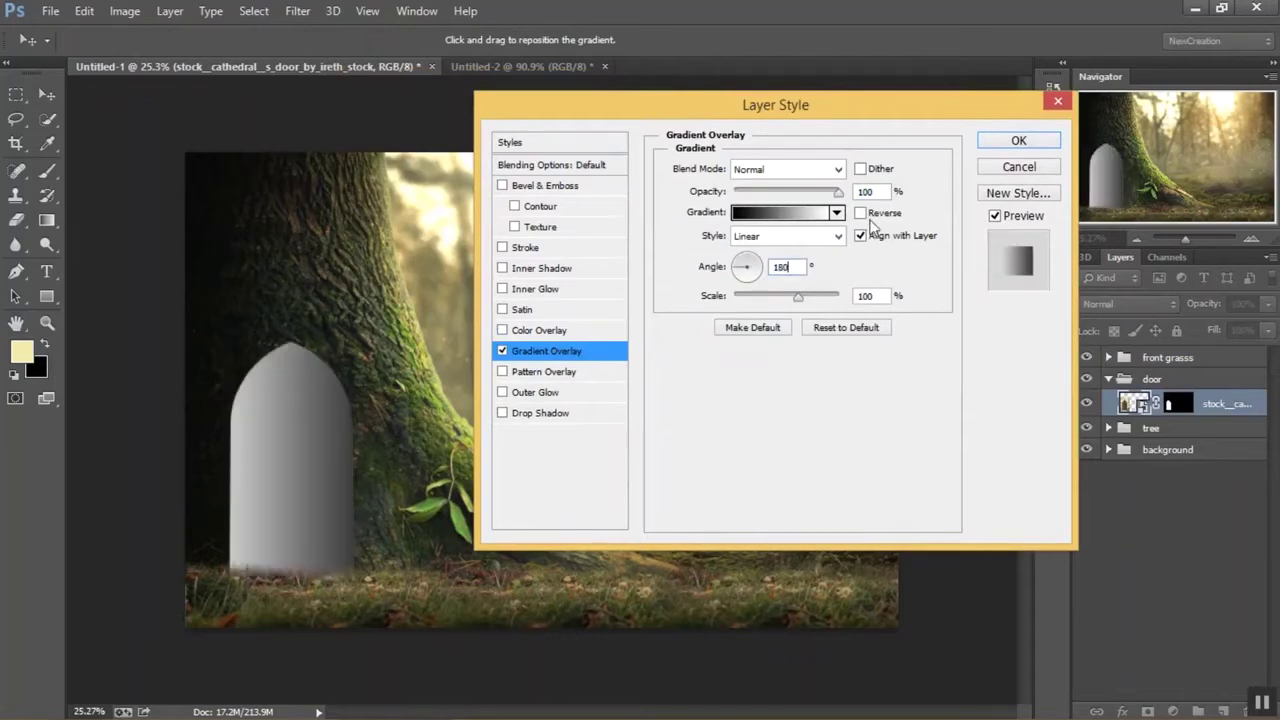
left_click(861, 213)
left_click_drag(797, 296, 761, 296)
Make the overlay gradient black-to-transparent, with both stops set to black
left_click(785, 212)
left_click(503, 141)
double_click(464, 403)
left_click(1228, 210)
double_click(814, 403)
left_click(1228, 210)
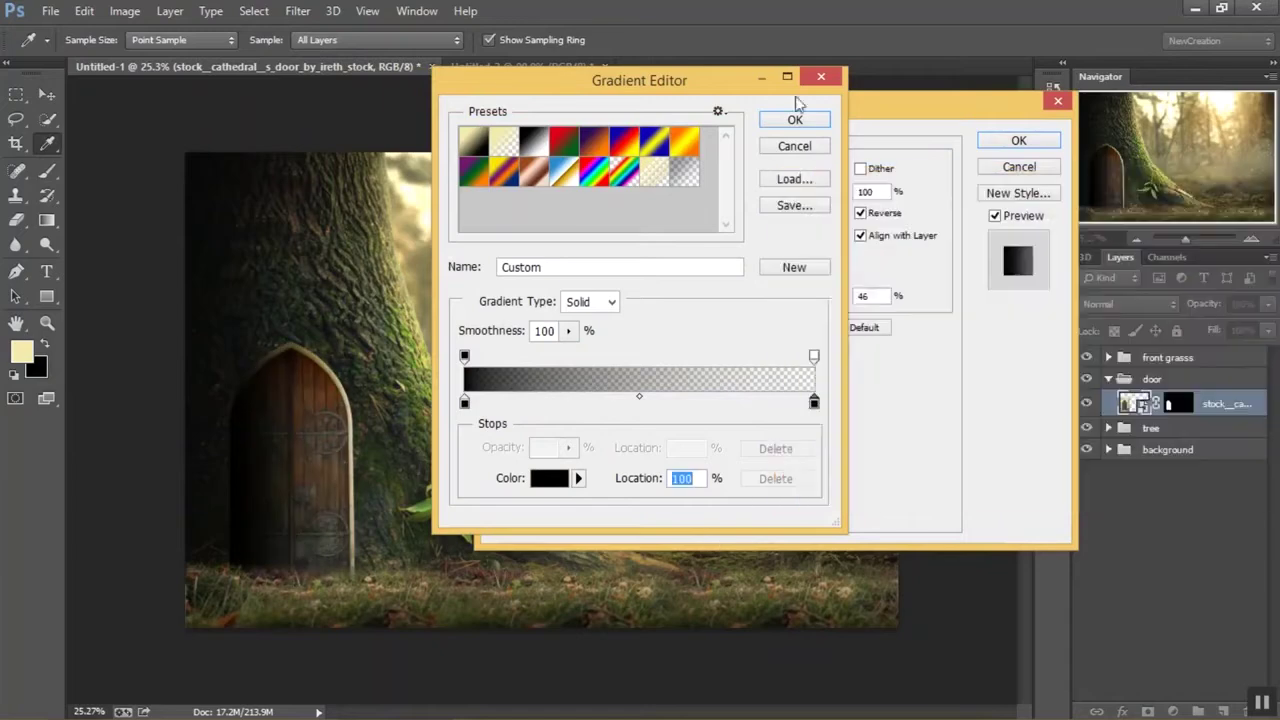
left_click(810, 112)
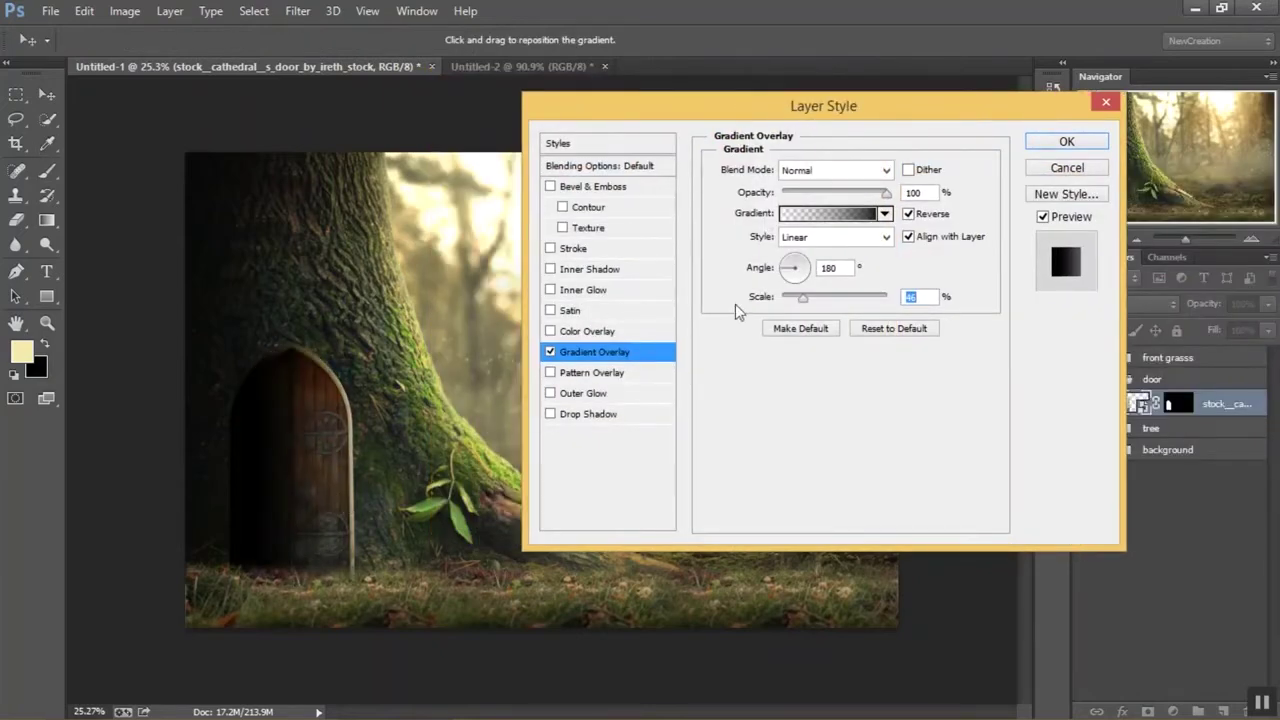
type("40")
Set the gradient overlay to Multiply at 35% opacity and apply it
left_click(835, 170)
left_click(820, 213)
left_click(905, 193)
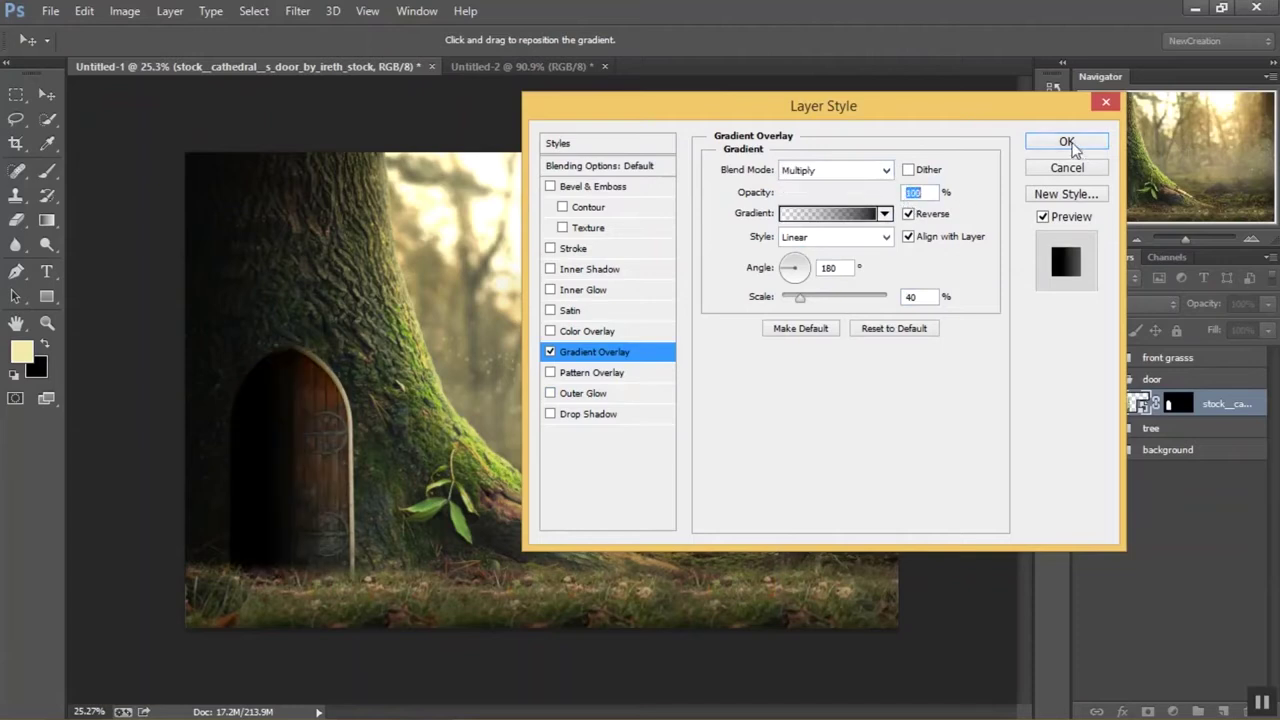
type("35")
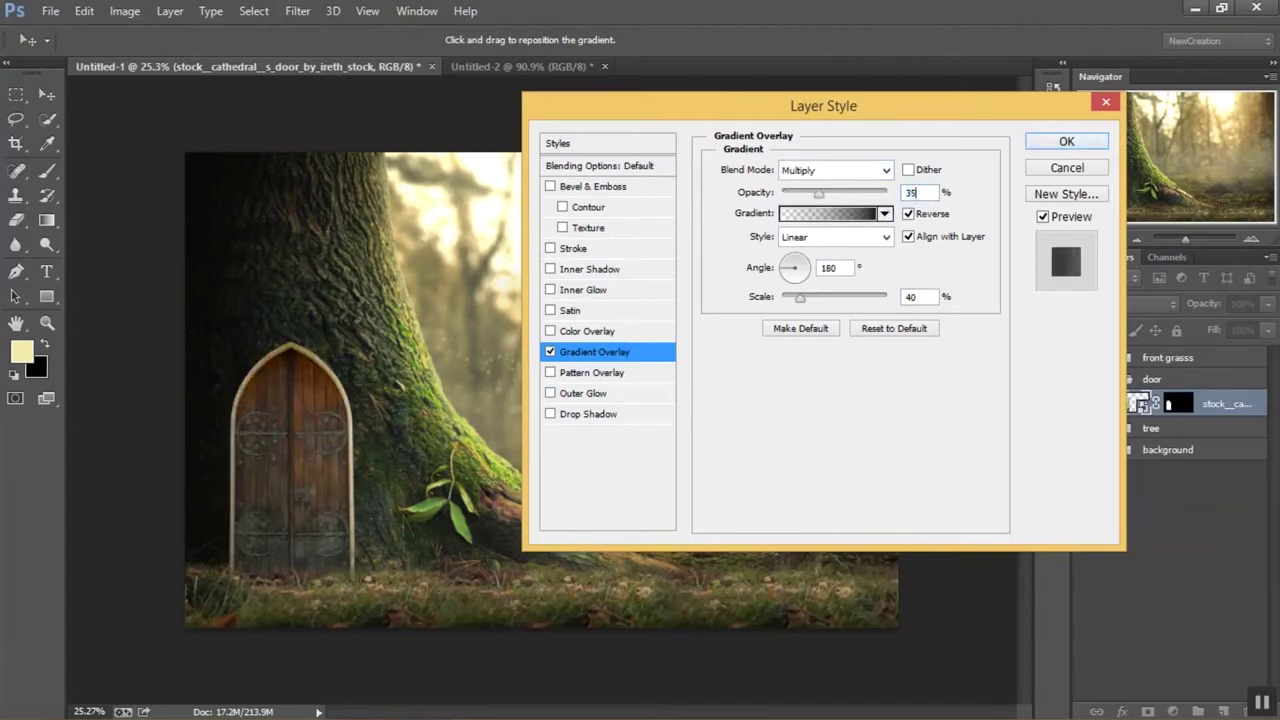
left_click(1064, 144)
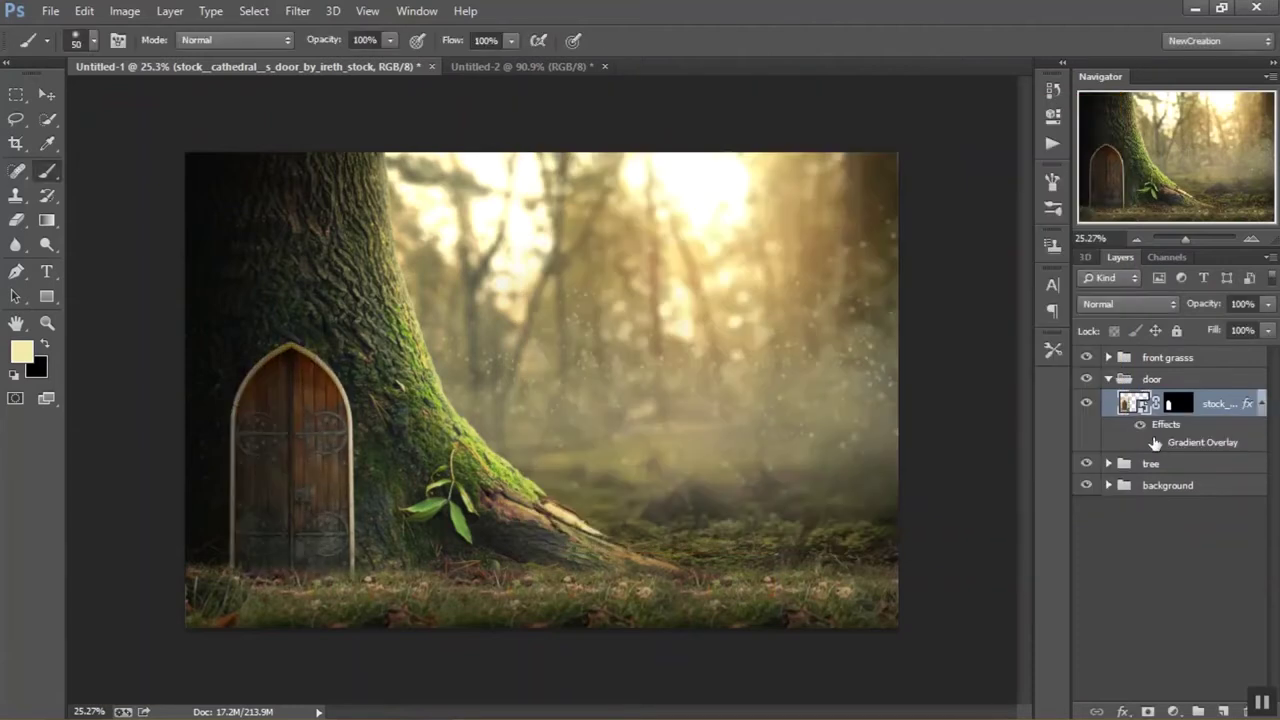
double_click(1233, 432)
Add an orange Inner Shadow to the door in Color Dodge blend mode
left_click(590, 269)
left_click_drag(807, 250, 833, 250)
left_click(907, 173)
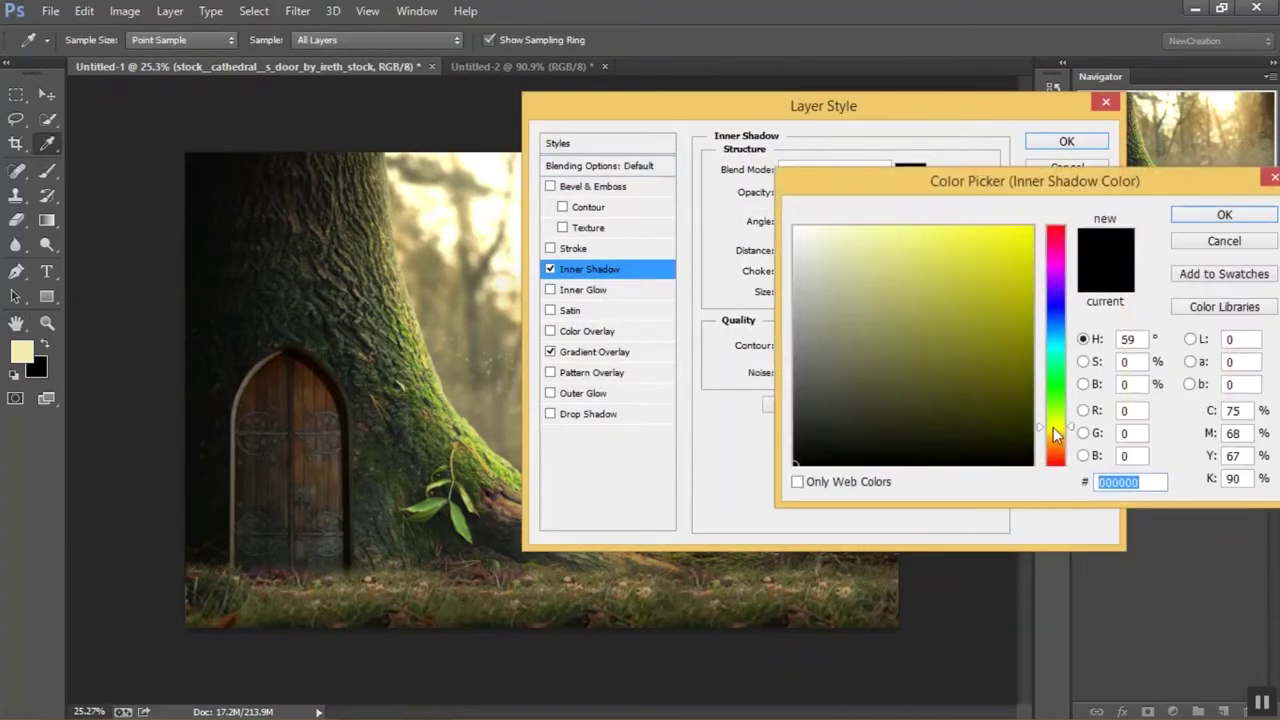
left_click(946, 237)
key("Return")
left_click(833, 170)
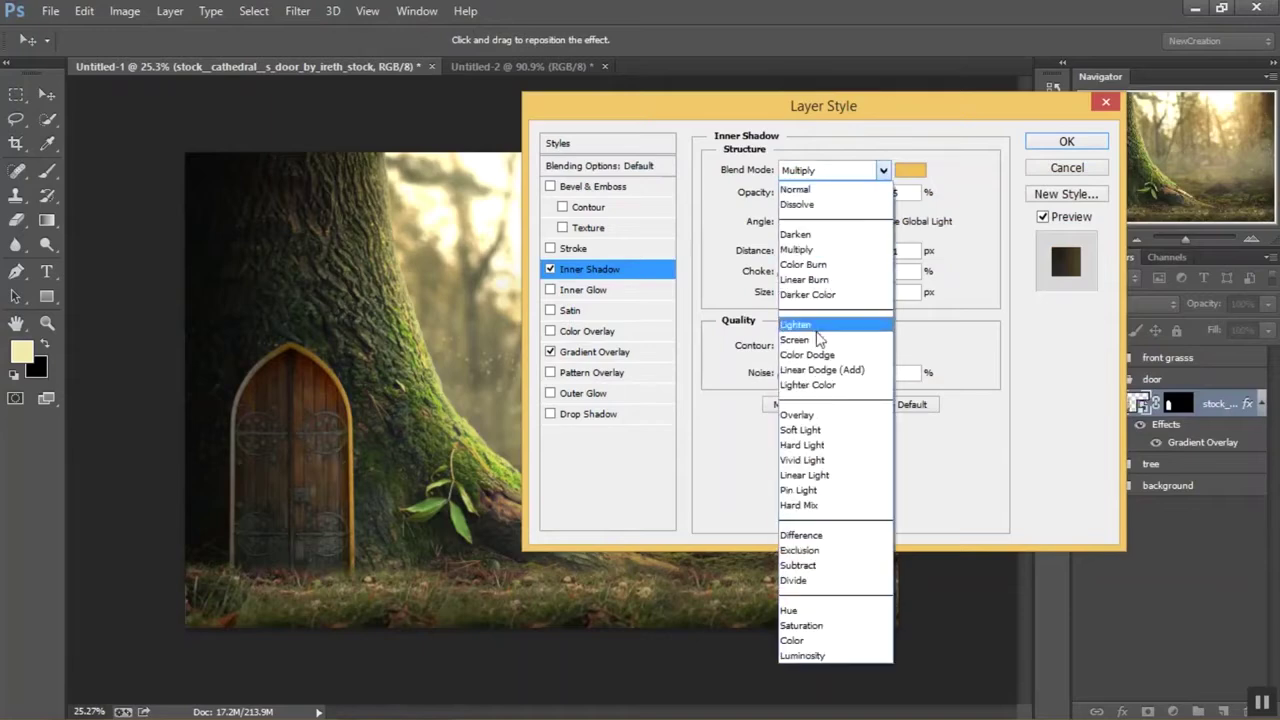
left_click(800, 323)
key("Down")
key("Down")
key("Up")
Set the inner shadow to distance 11, lower opacity and size 1, then apply it
left_click_drag(833, 250, 792, 250)
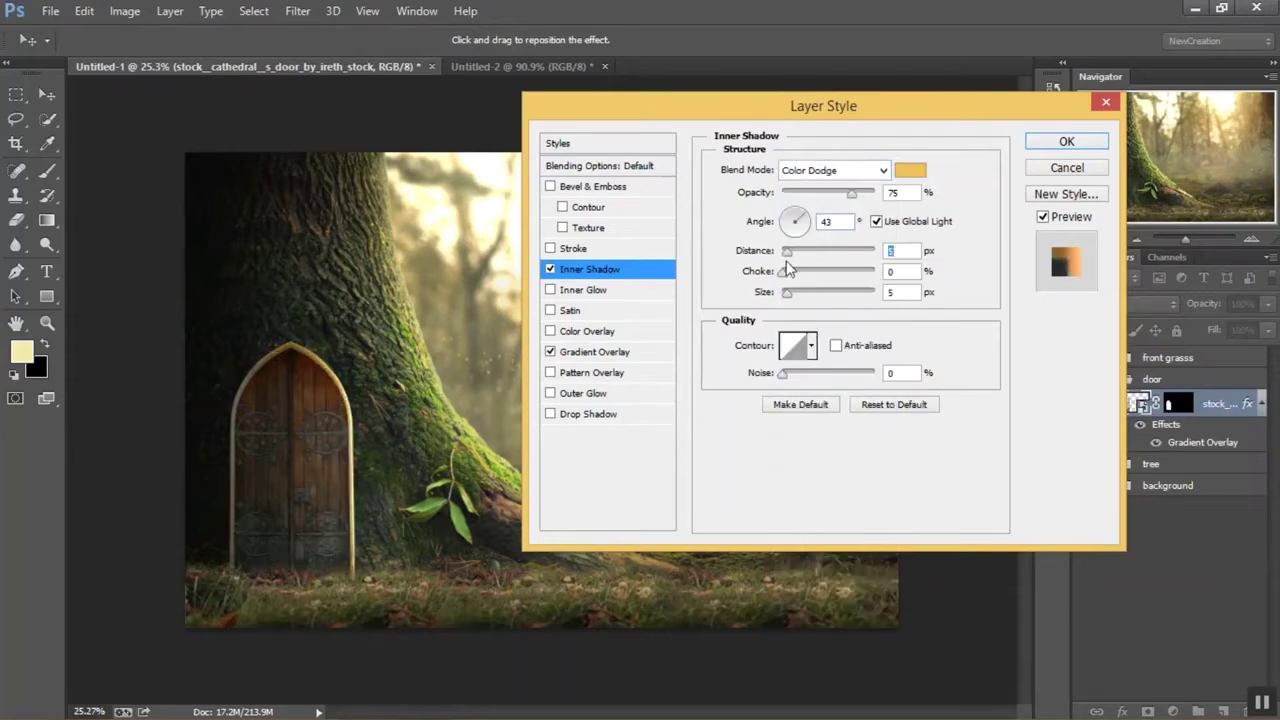
left_click_drag(851, 192, 829, 192)
scroll(419, 446, "up", 3)
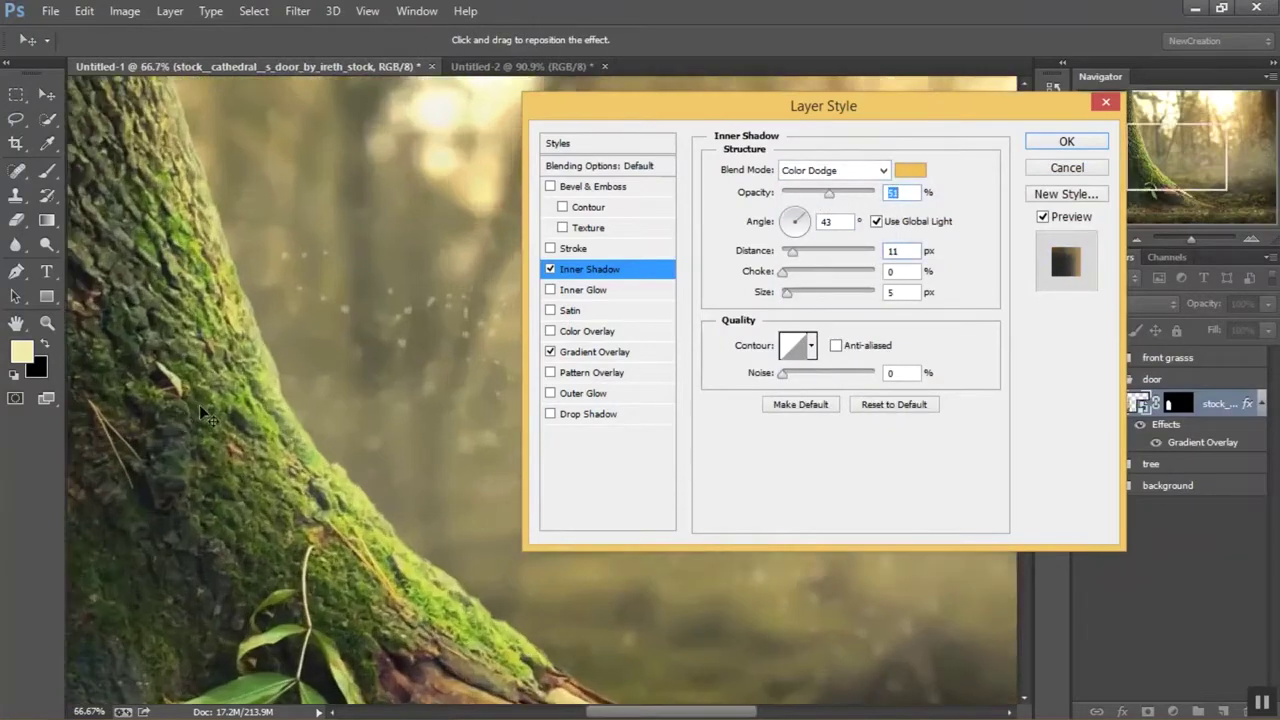
mouse_move(787, 292)
left_mouse_down()
mouse_move(799, 292)
mouse_move(787, 250)
left_mouse_up()
type("1")
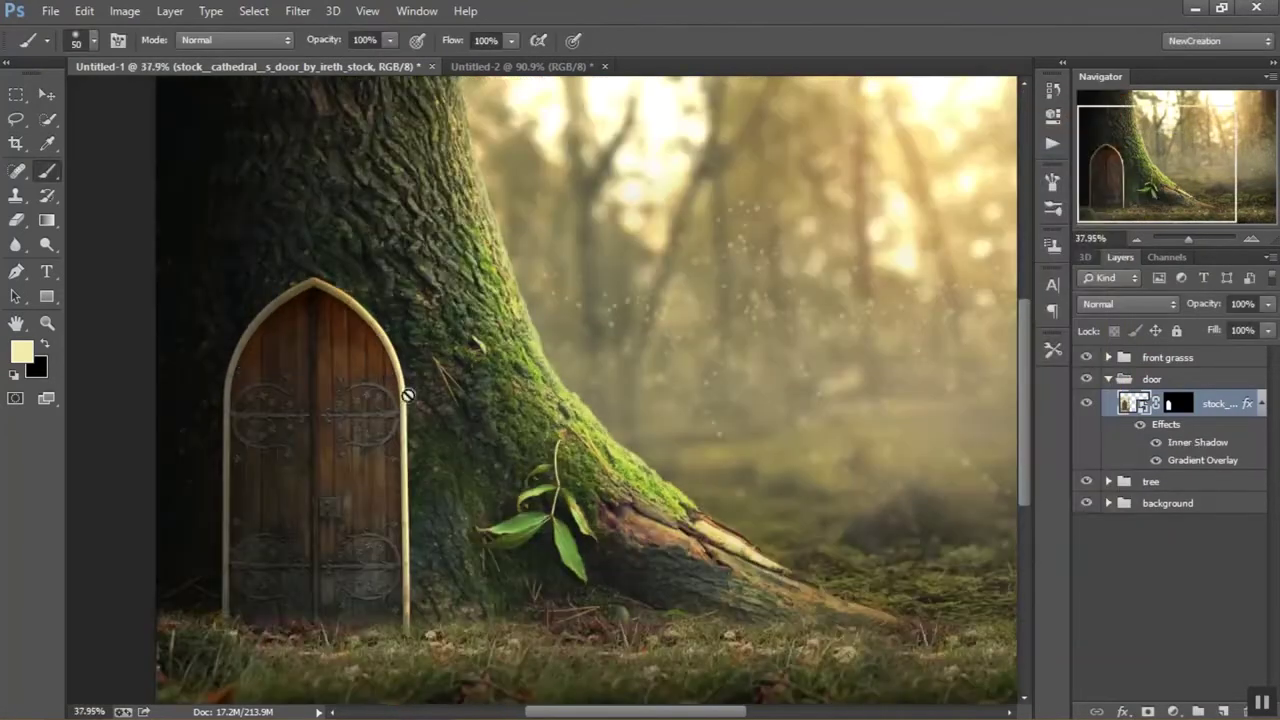
left_click(1156, 442)
left_click(1156, 442)
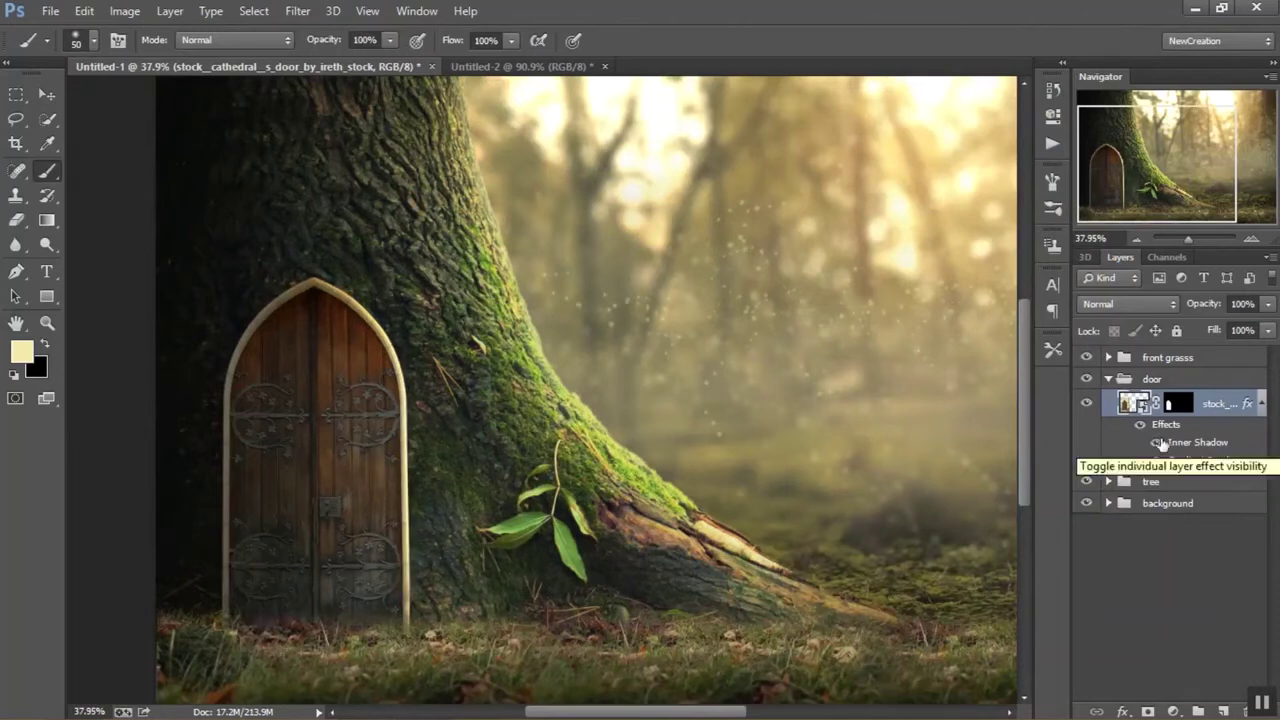
left_click(1261, 403)
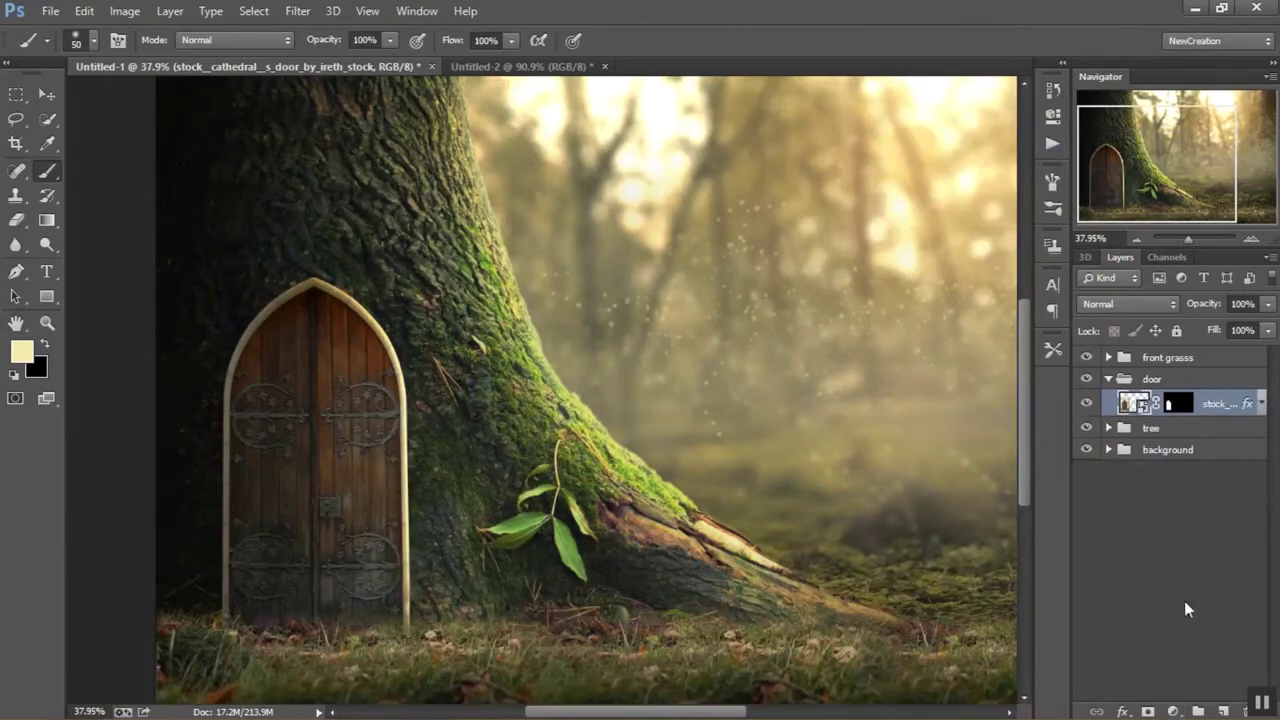
left_click(1222, 711, "ctrl")
Set up a black brush at 30% opacity and 50% flow
key("x")
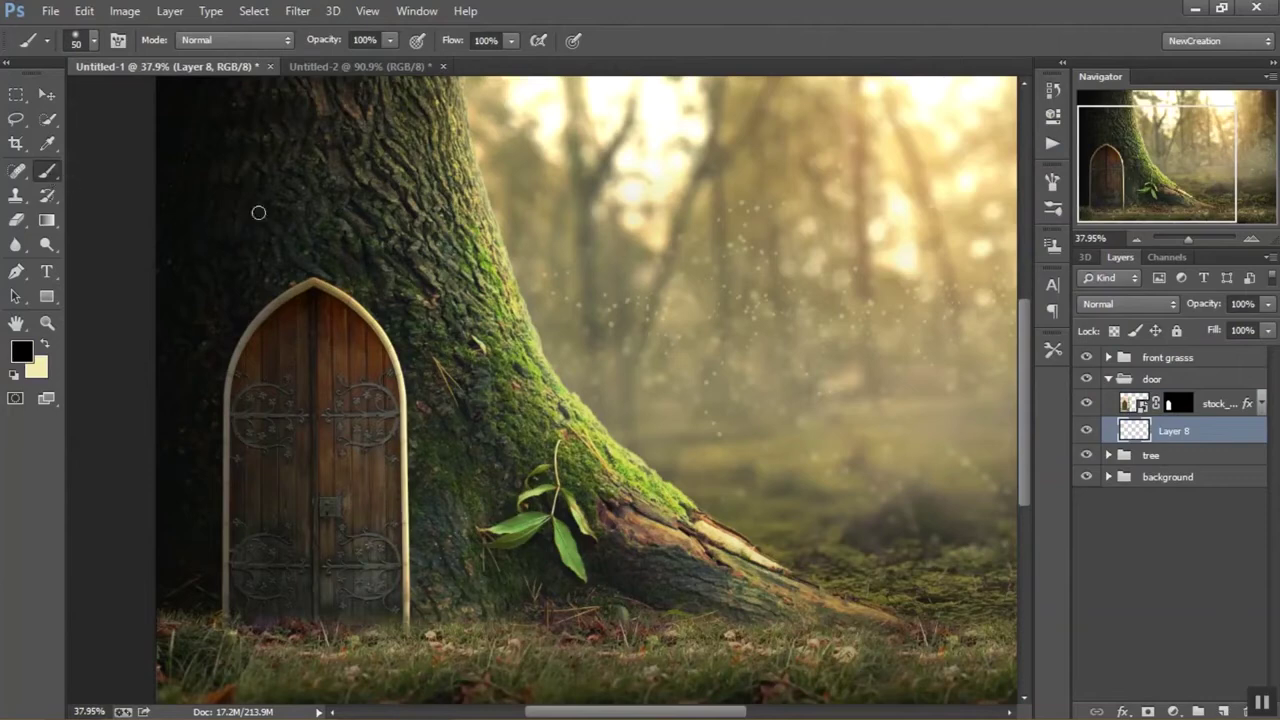
scroll(225, 228, "up", 3)
key("bracketright")
key("bracketright")
key("bracketright")
left_click(365, 40)
type("30")
key("Tab")
type("50")
key("bracketleft")
key("bracketleft")
key("bracketleft")
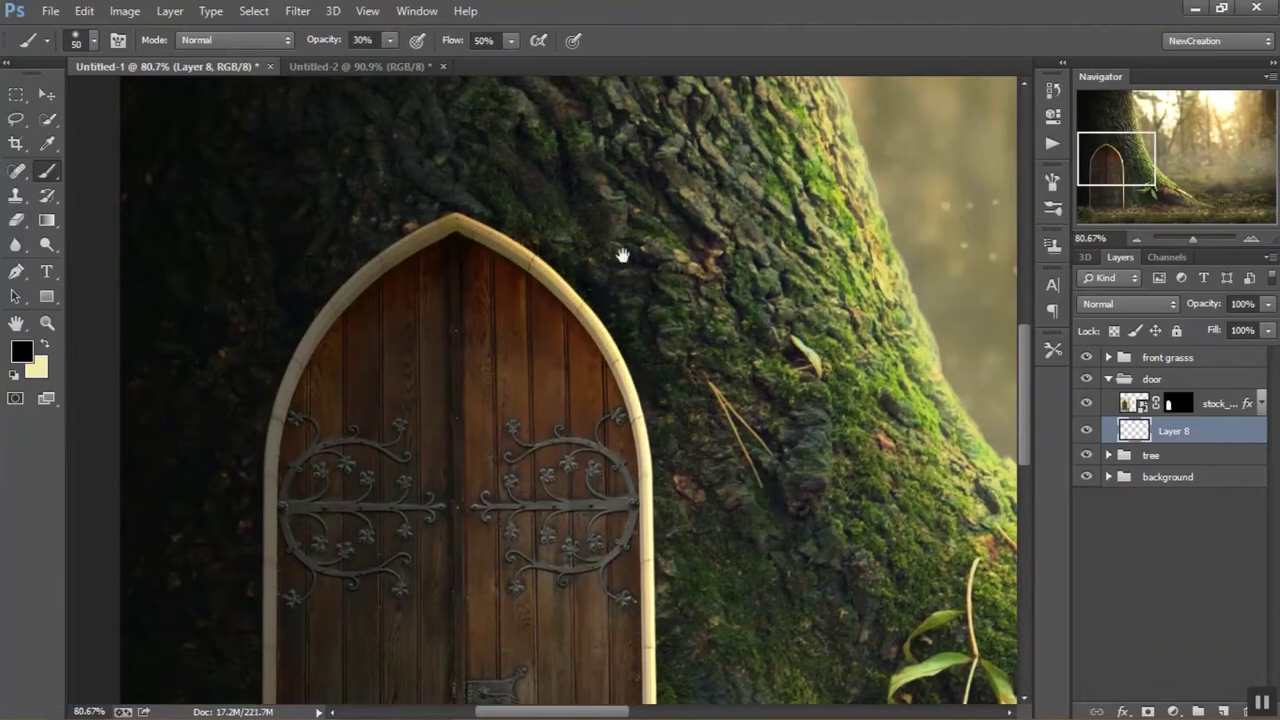
Paint a soft dark shadow along the door's left side with a 150 px brush
scroll(631, 398, "down", 3)
scroll(612, 412, "down", 3)
scroll(615, 380, "down", 3)
key("bracketright")
key("bracketright")
key("bracketright")
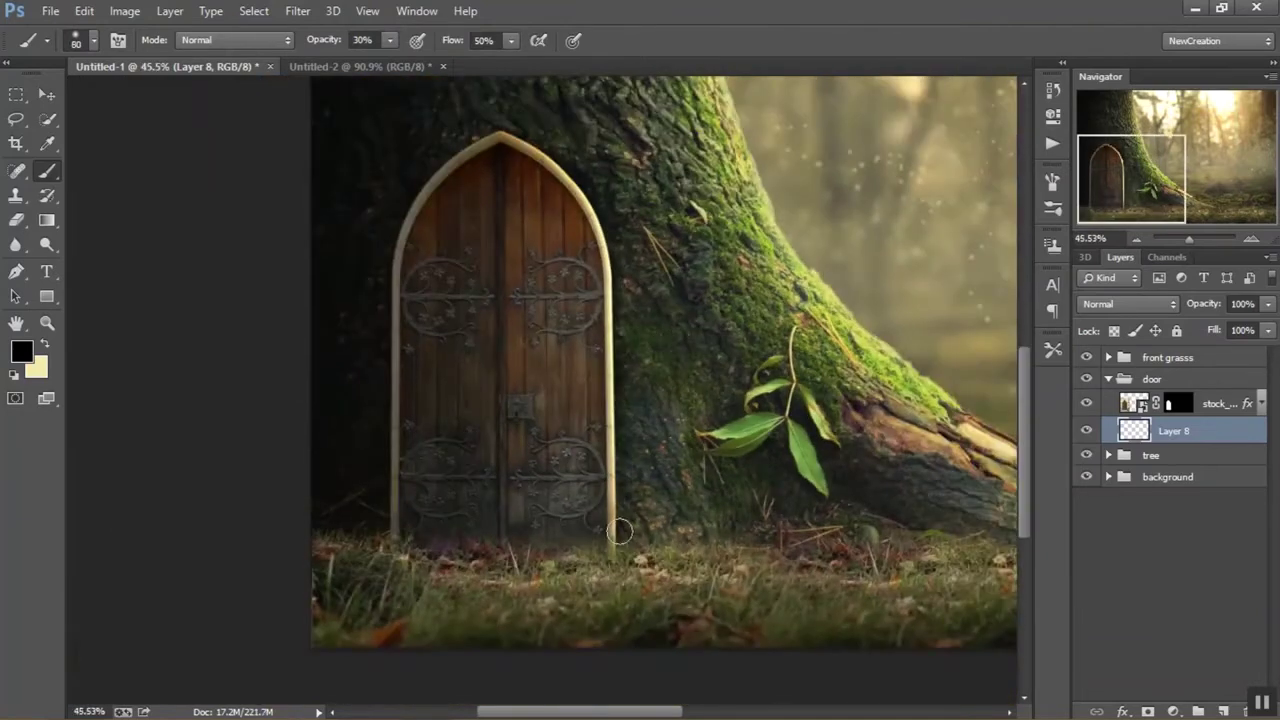
key("bracketright")
key("bracketright")
key("bracketright")
left_click_drag(486, 147, 458, 205)
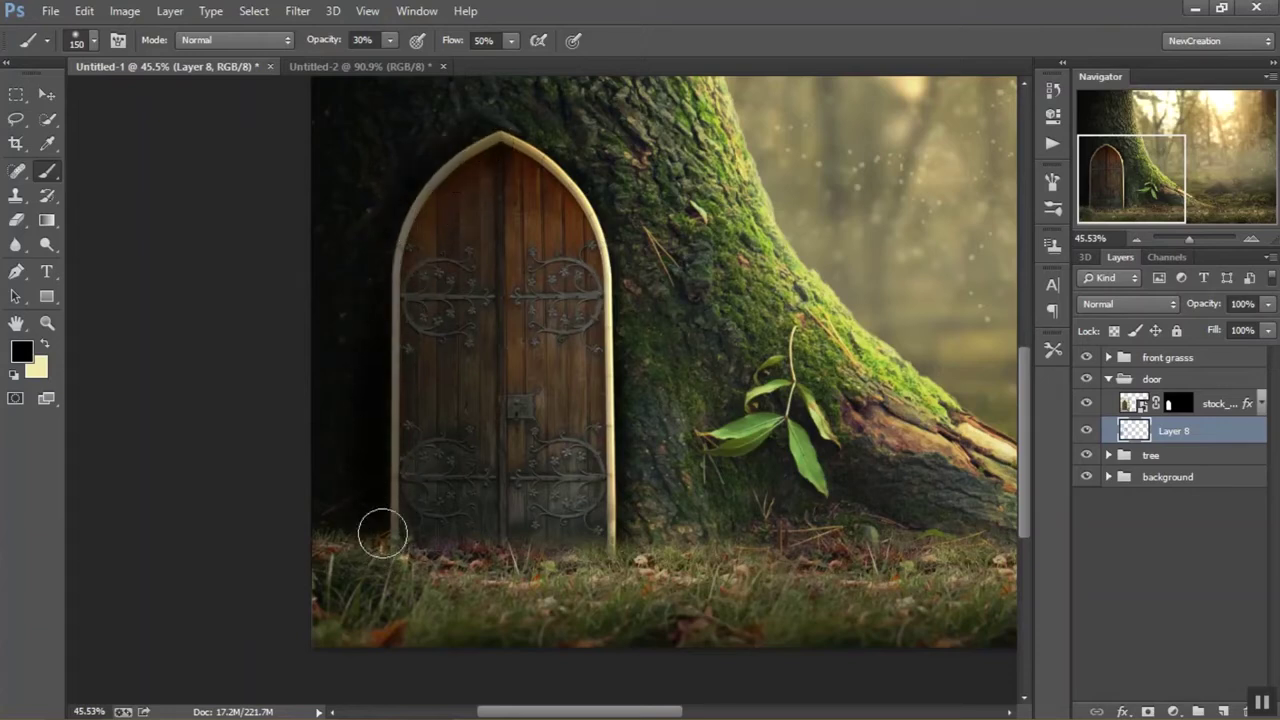
scroll(540, 250, "down", 1)
left_click(1213, 304)
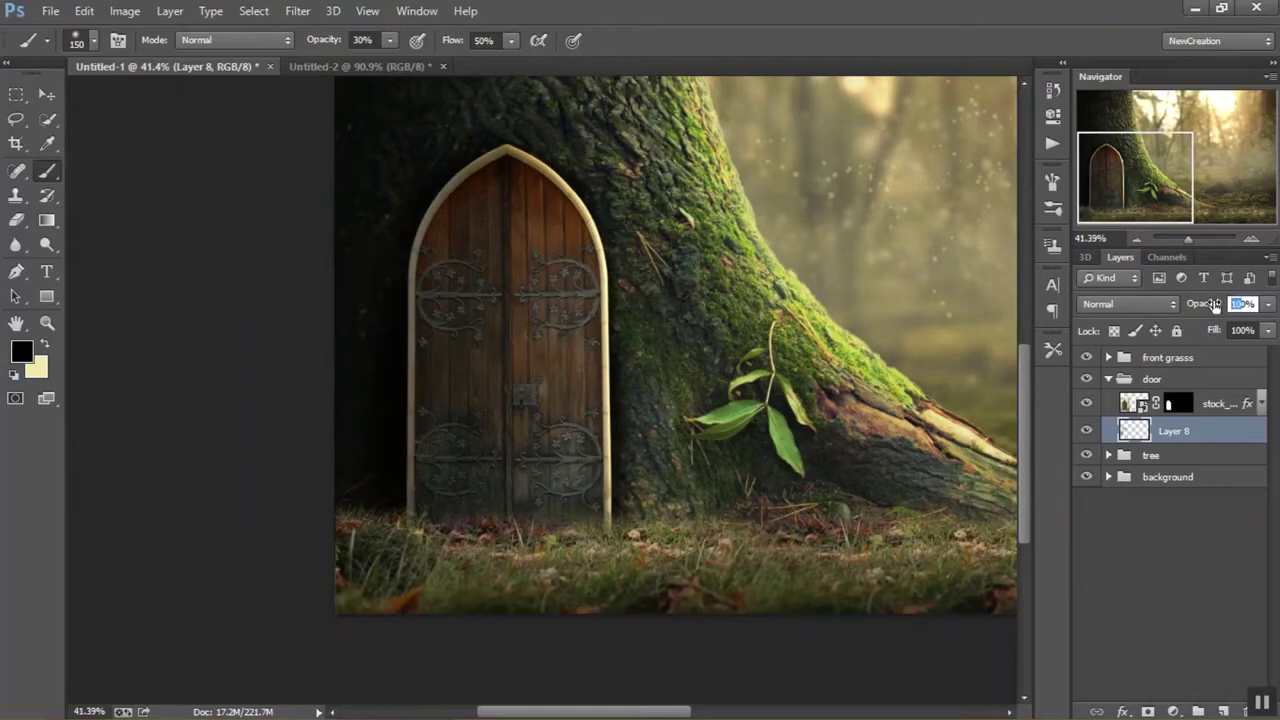
type("30")
double_click(1231, 306)
left_click(1237, 410)
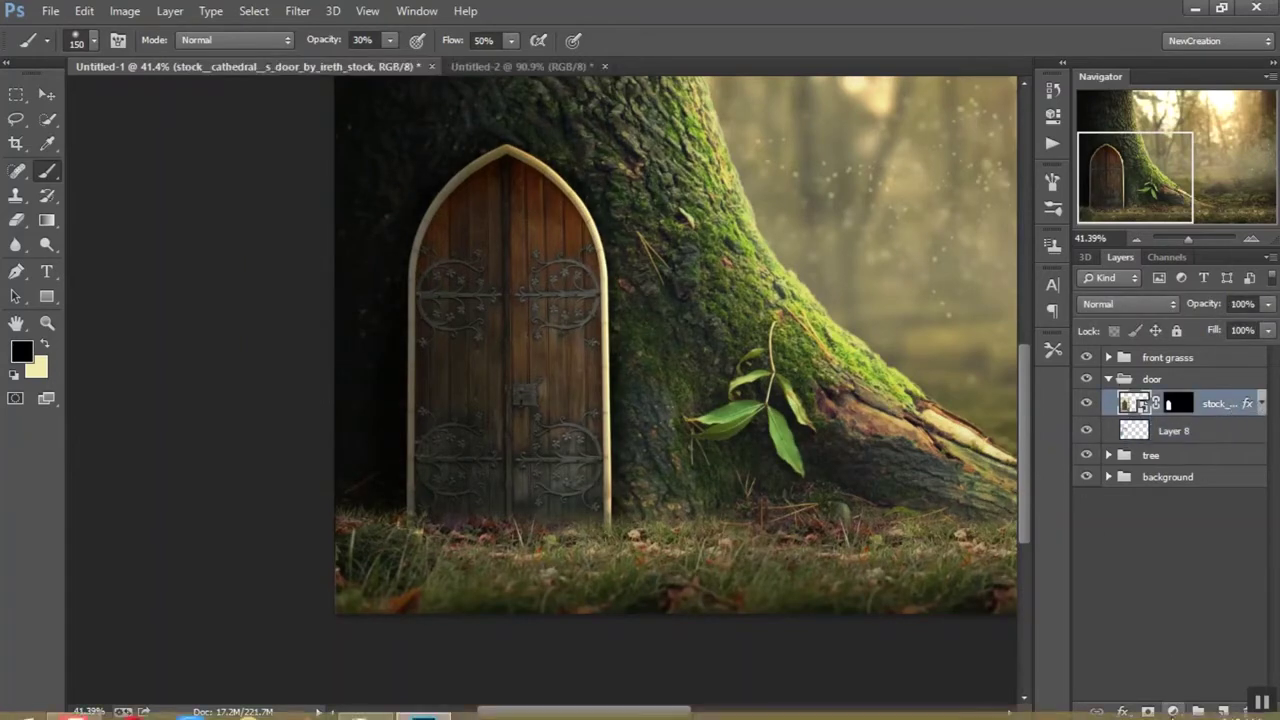
Create Layer 9 filled with 50% gray, clipped to the door, in Overlay mode
left_click(1173, 711)
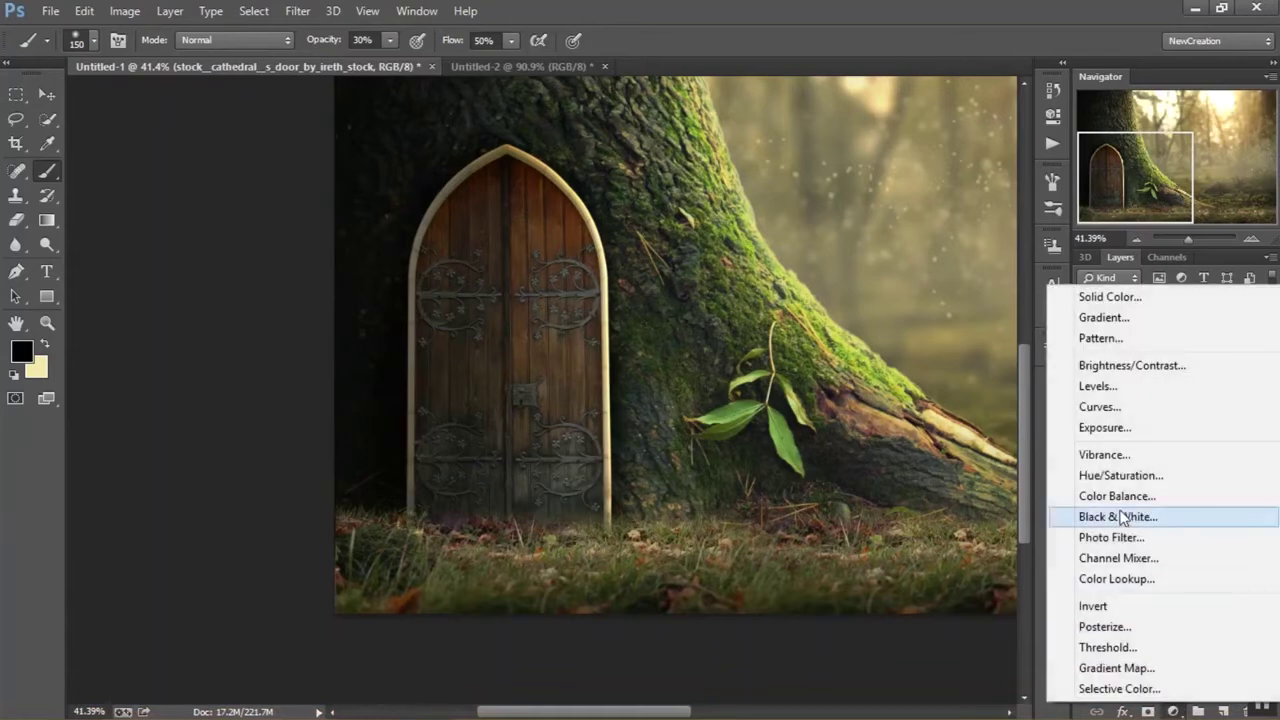
left_click(1176, 484)
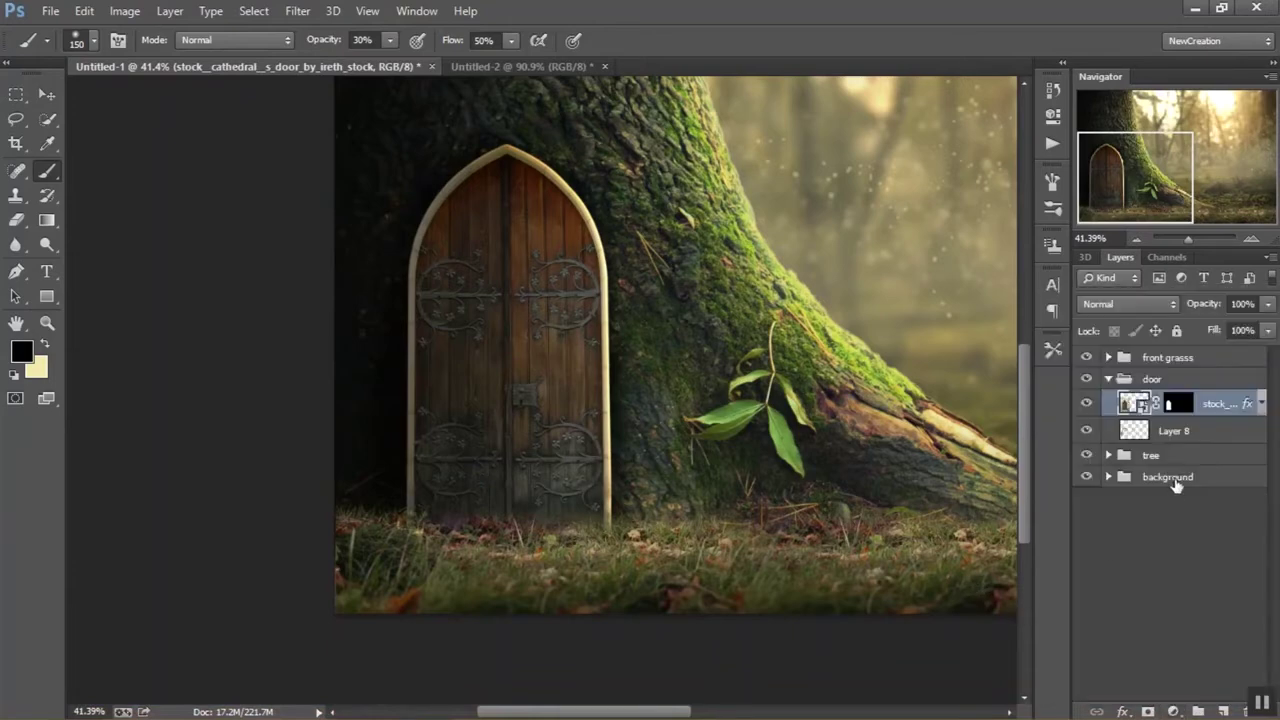
left_click(1215, 703)
left_click(47, 143)
key("ctrl+a")
right_click(400, 282)
left_click(430, 563)
left_click(620, 208)
left_click(590, 363)
left_click(748, 192)
key("l")
key("ctrl+d")
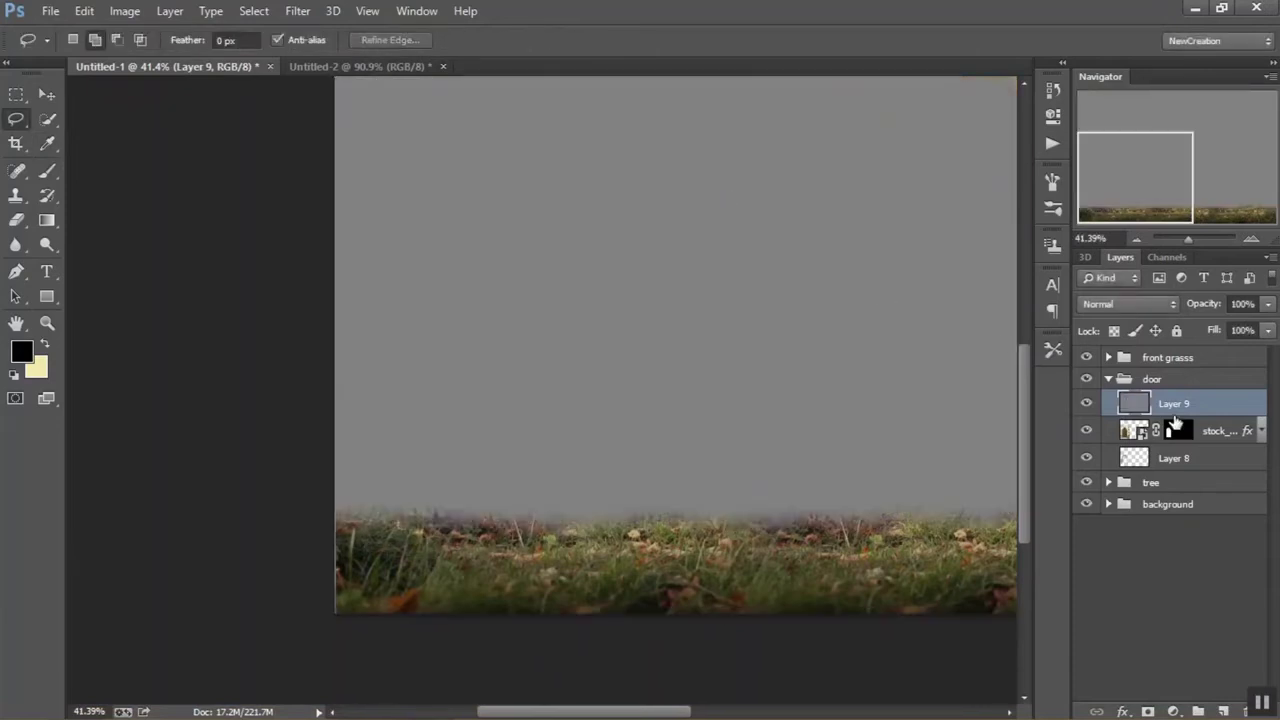
left_click(1177, 417, "alt")
left_click(1104, 305)
Burn the door's left and lower areas with a 250 px brush, limited to highlights
left_click(1110, 229)
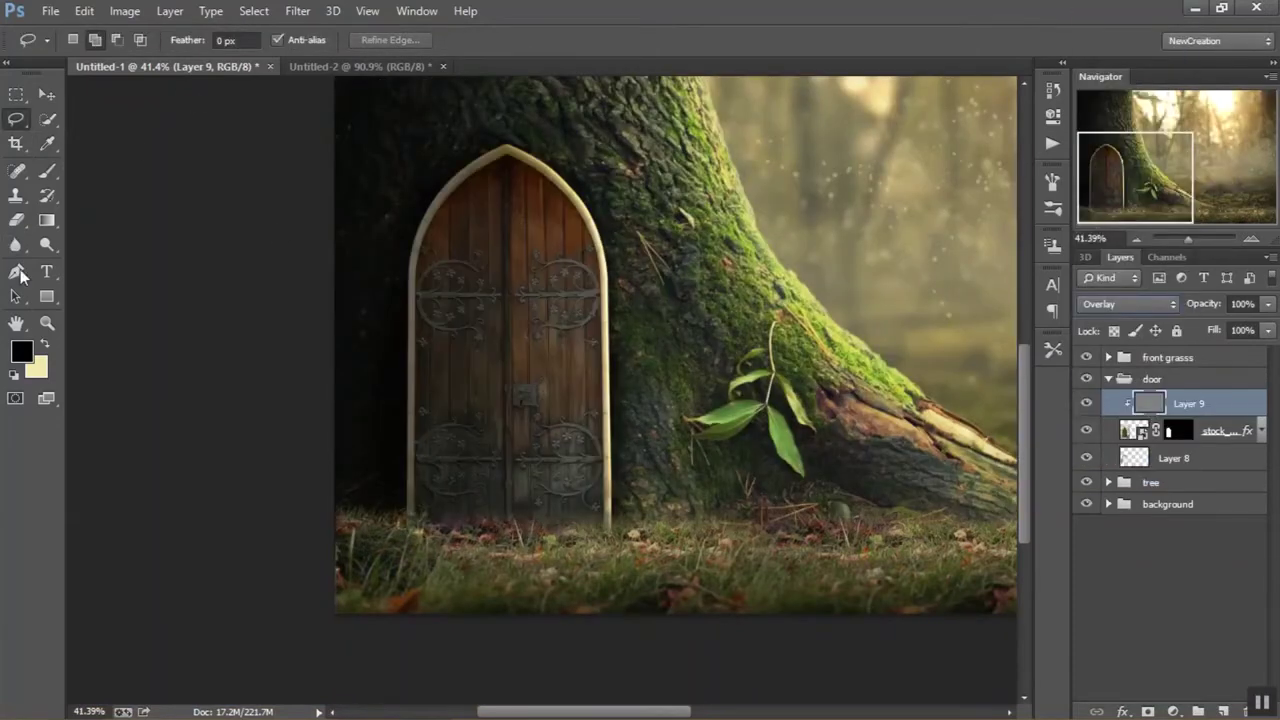
left_click_drag(47, 244, 112, 257)
key("bracketright")
key("bracketright")
key("bracketright")
mouse_move(449, 189)
left_mouse_down()
mouse_move(437, 457)
mouse_move(500, 529)
mouse_move(456, 234)
left_mouse_up()
left_click(226, 40)
left_click(211, 88)
key("bracketleft")
key("bracketleft")
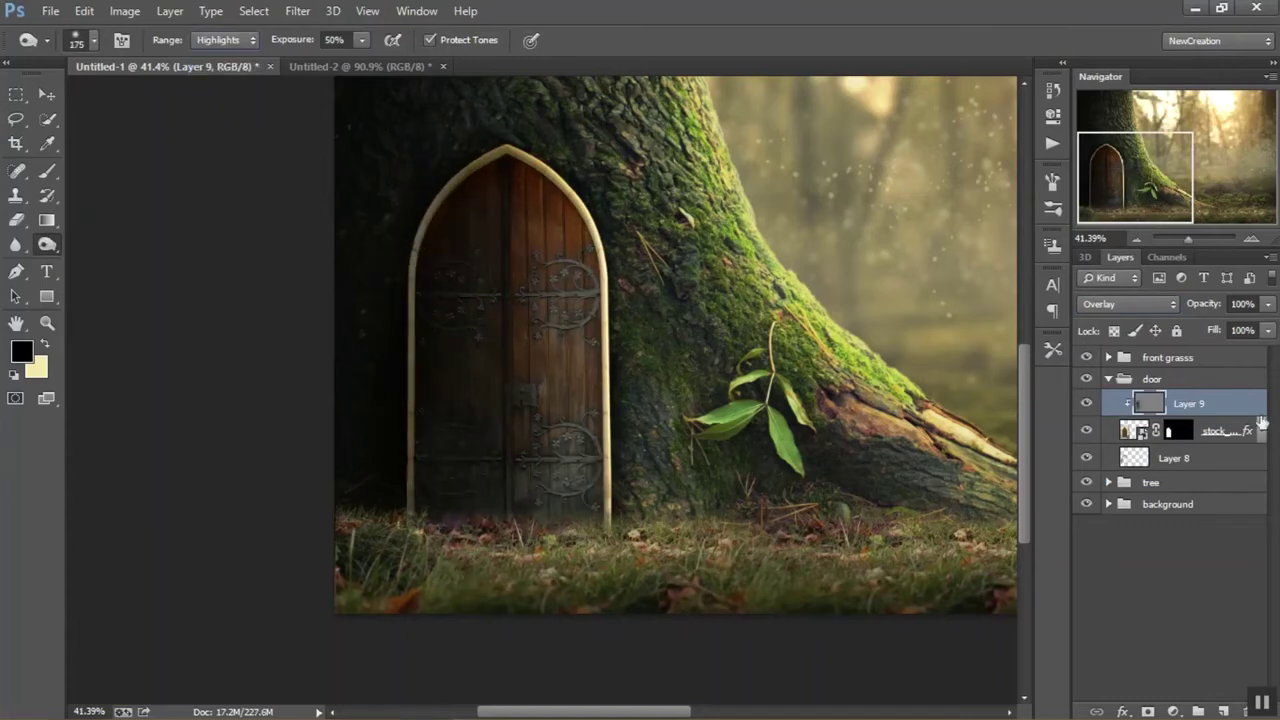
Dodge the door's right edge, right-side hinges and lower-left area with a 175 px brush
right_click(46, 244)
left_click(100, 243)
key("bracketright")
key("bracketright")
key("bracketright")
left_click_drag(580, 260, 600, 540)
left_click_drag(522, 334, 575, 514)
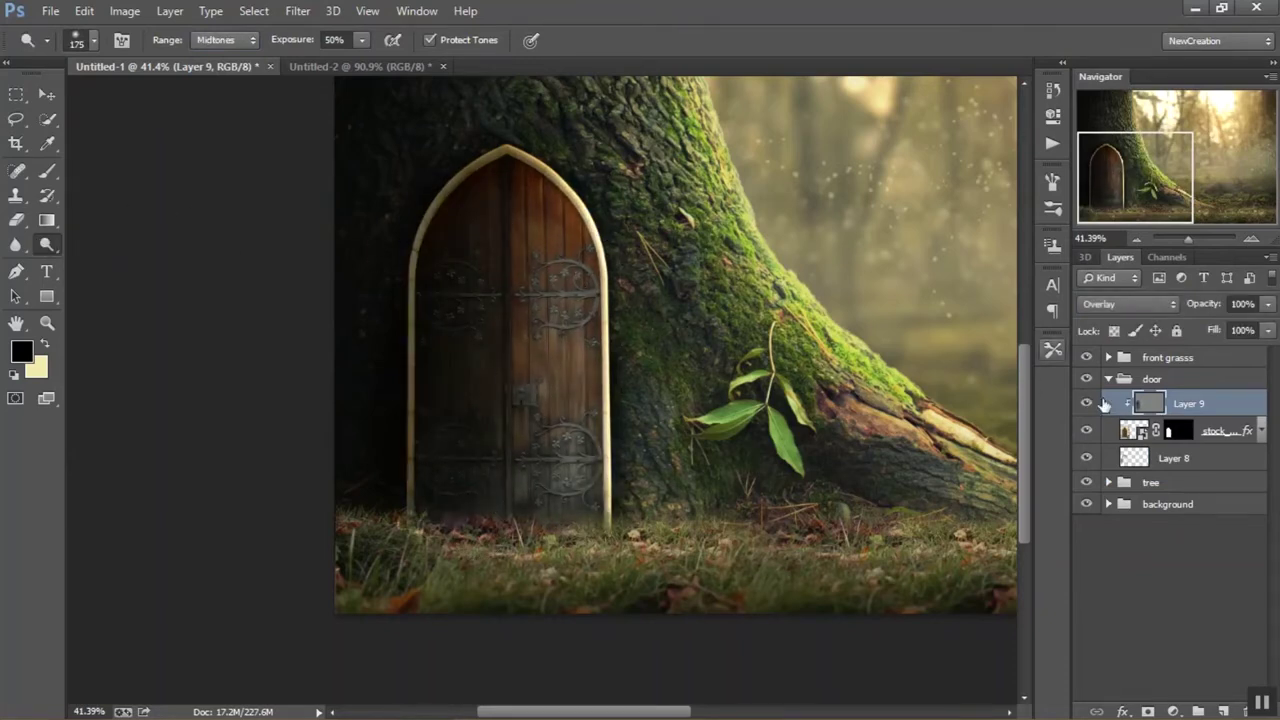
left_click(1086, 403)
left_click(1086, 403)
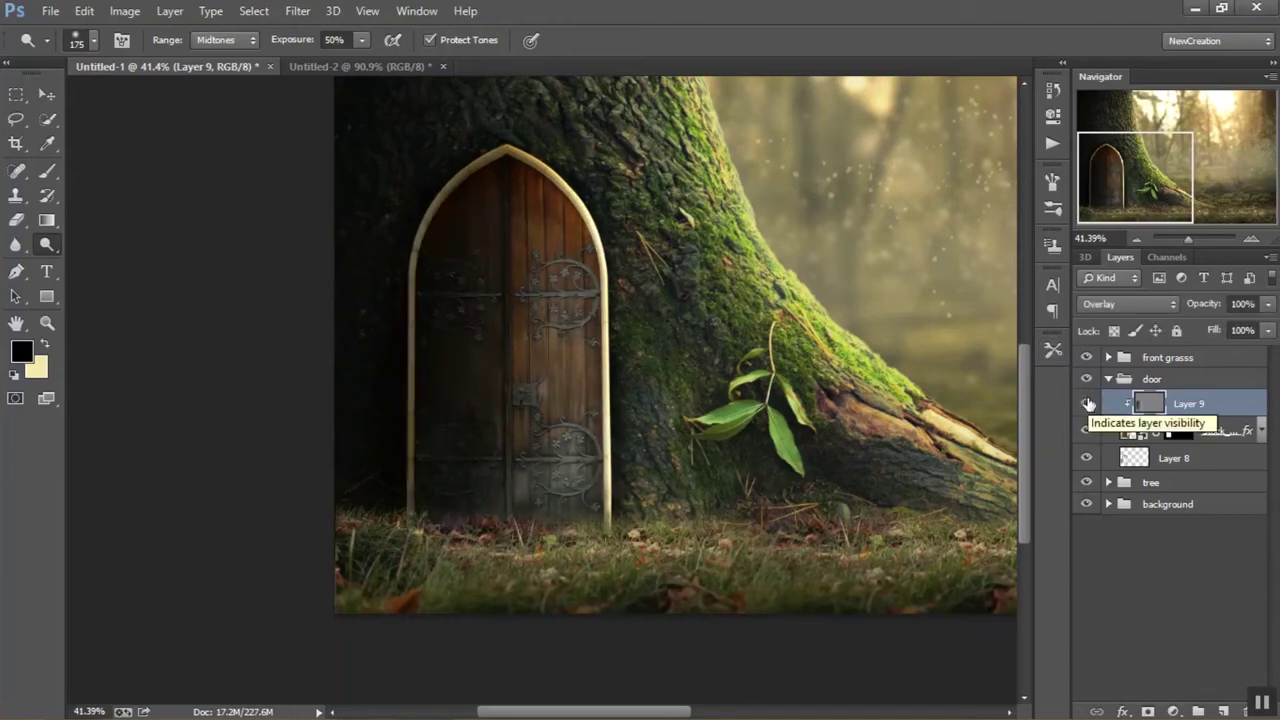
scroll(634, 374, "down", 2)
scroll(220, 391, "up", 1)
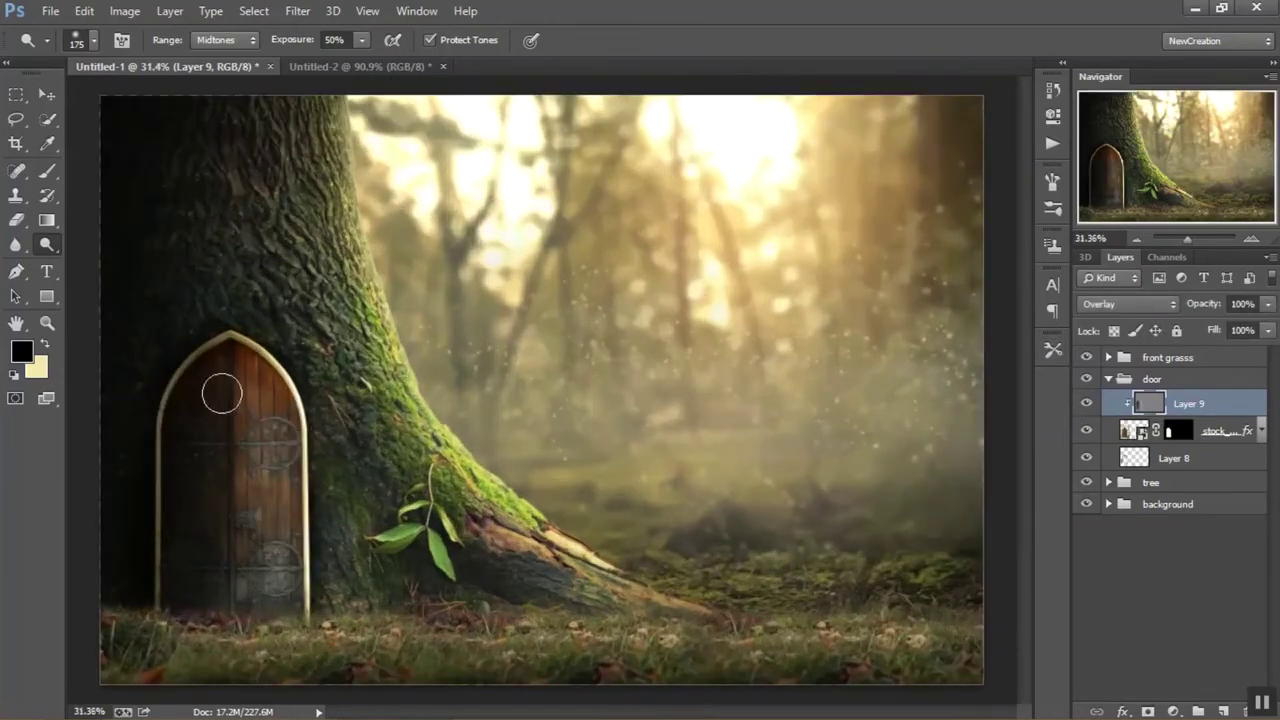
left_click_drag(224, 426, 191, 609)
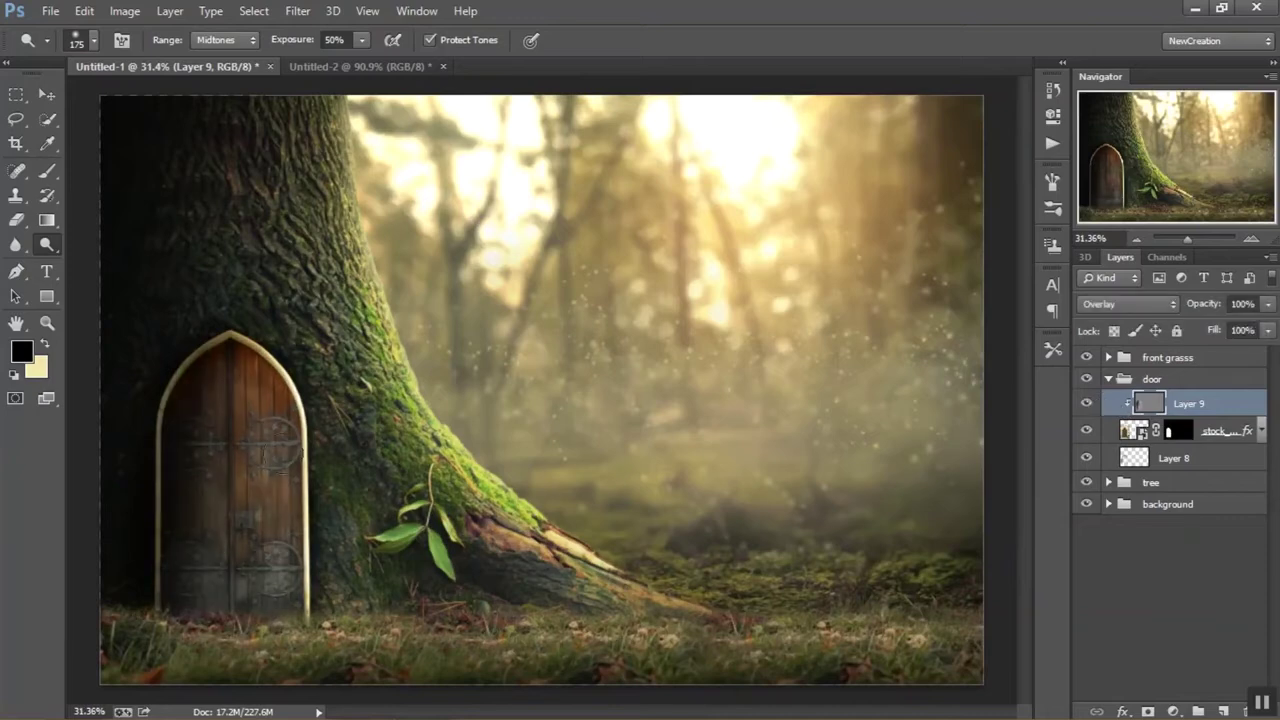
scroll(752, 400, "up", 1)
left_click(1173, 710)
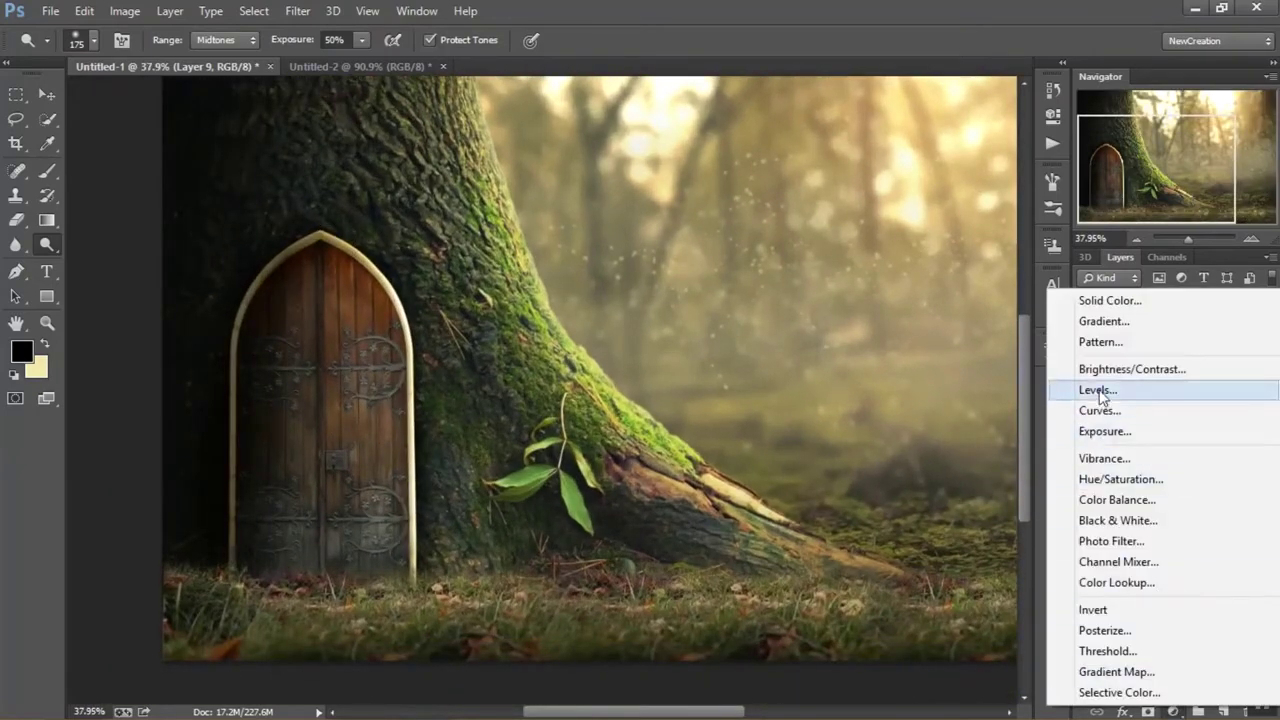
Add clipped Levels to the door: input 5/0.82/216, output 3/237
left_click(1094, 383)
left_click(887, 395)
type("5")
key("Tab")
type("0.82")
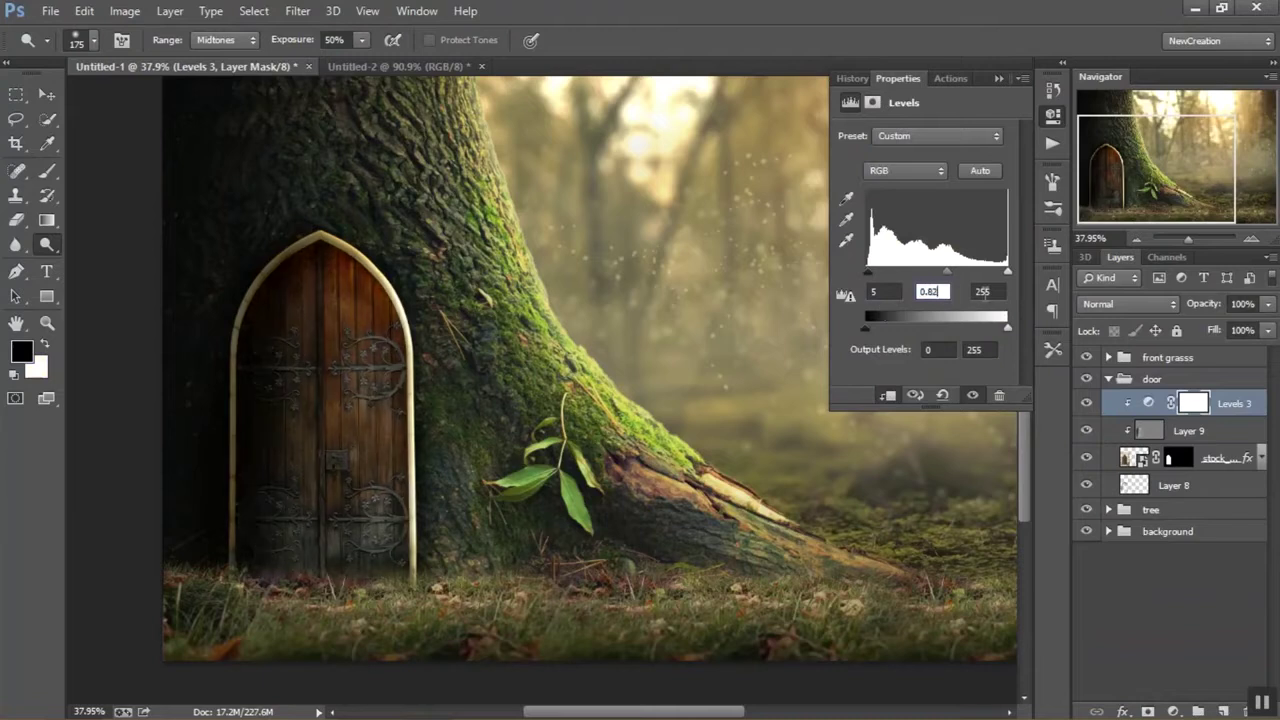
key("Tab")
type("216")
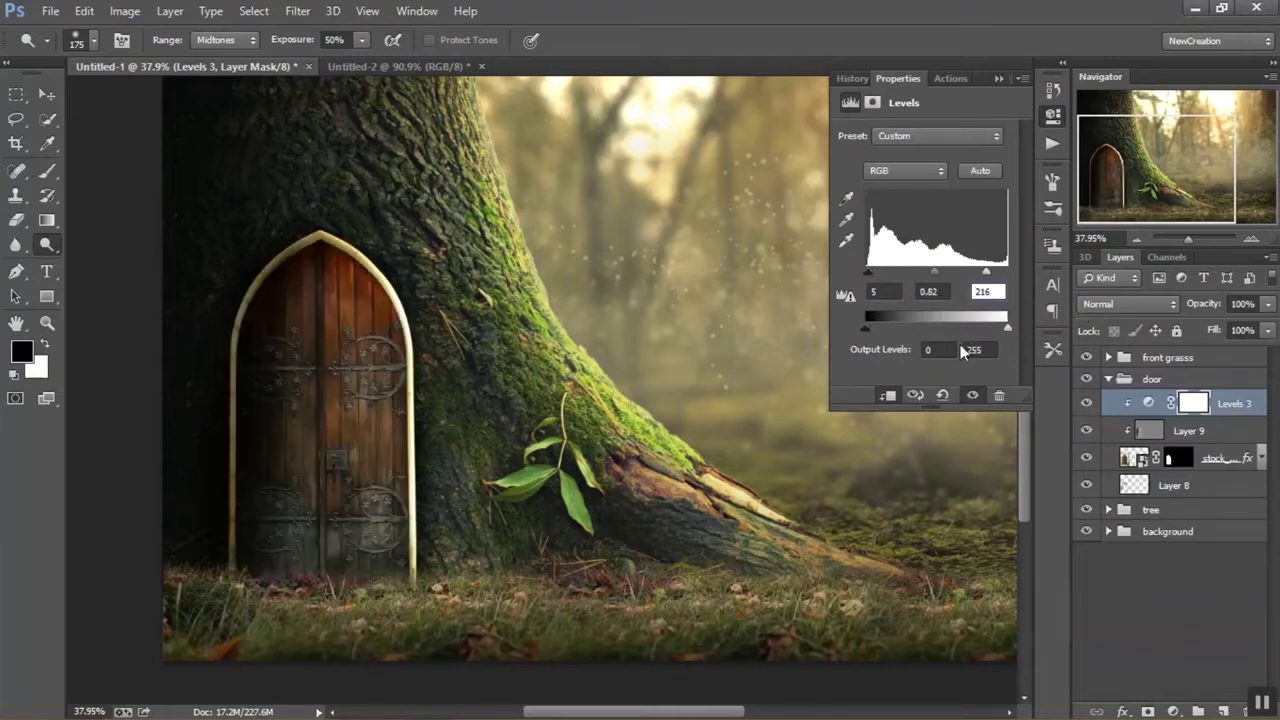
key("Tab")
type("3")
key("Tab")
type("237")
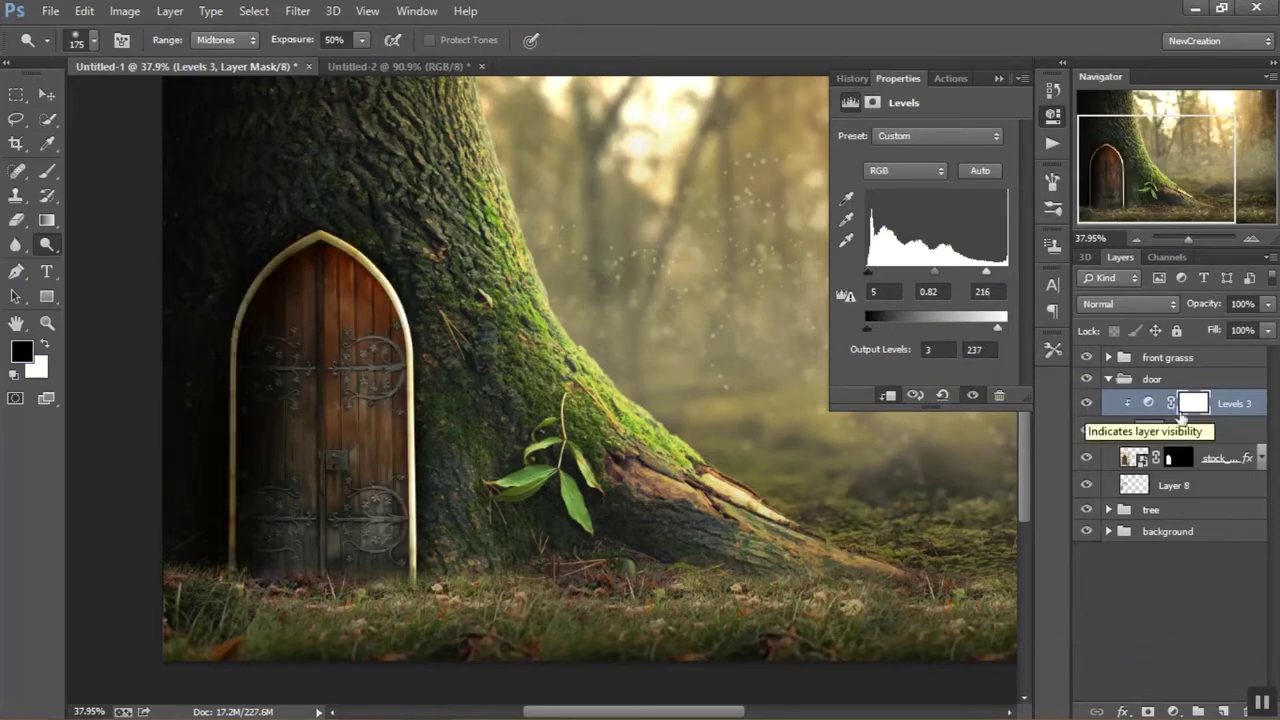
Add a second clipped Levels that darkens the door by lowering output white
left_click(1173, 711)
left_click(1090, 385)
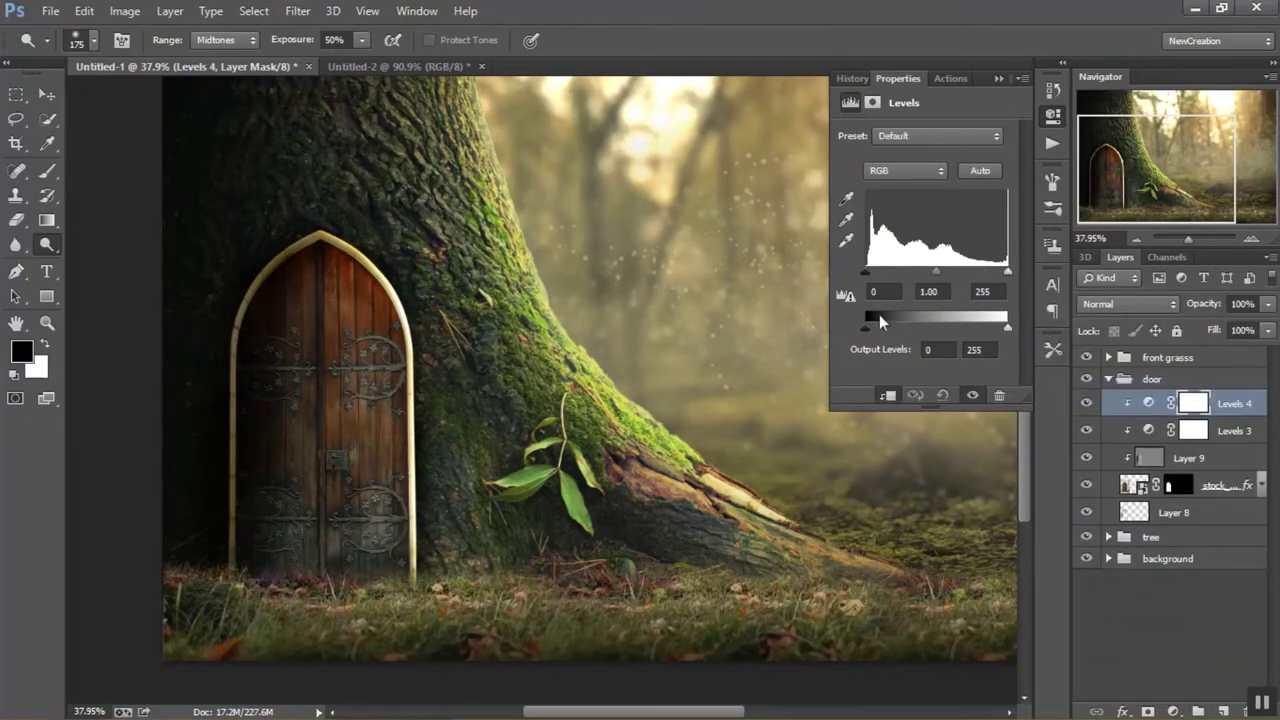
left_click_drag(1007, 327, 923, 328)
mouse_move(936, 271)
left_mouse_down()
mouse_move(949, 271)
mouse_move(936, 271)
left_mouse_up()
left_click_drag(923, 328, 903, 328)
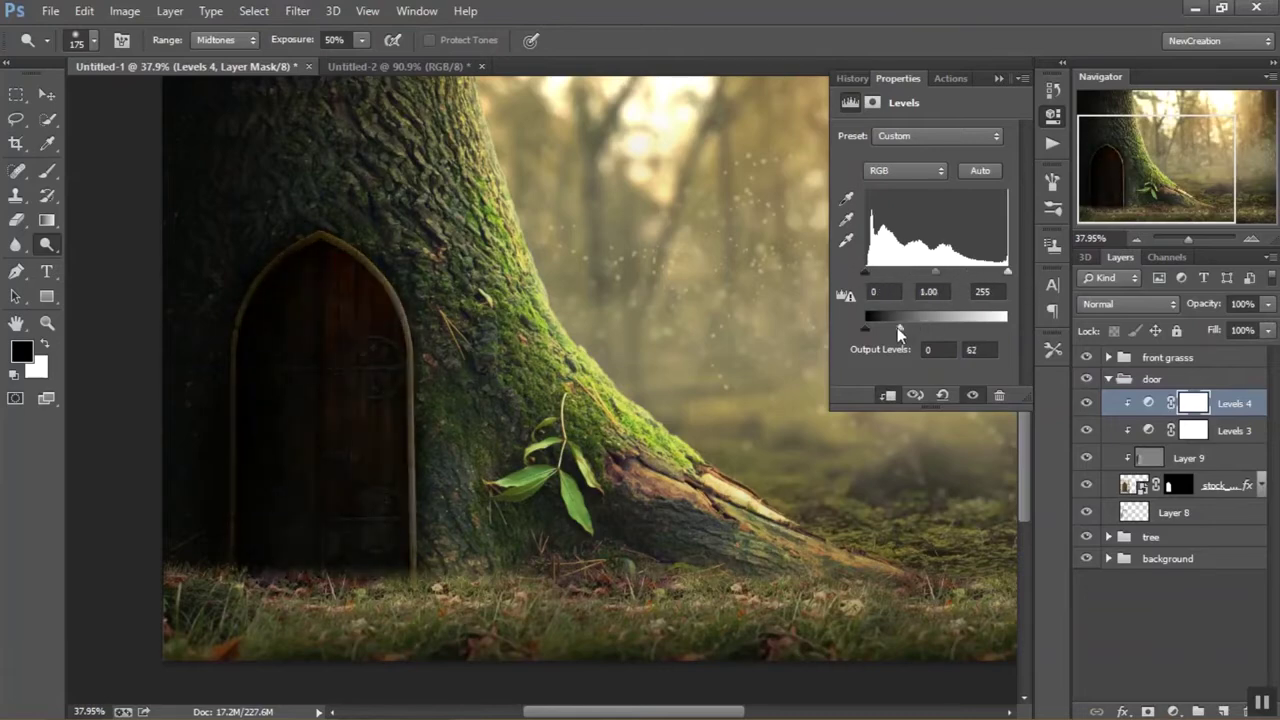
left_click(1052, 115)
Paint the Levels 4 mask to restore light on the door, and set it to 50% opacity
key("b")
left_click_drag(400, 280, 422, 441)
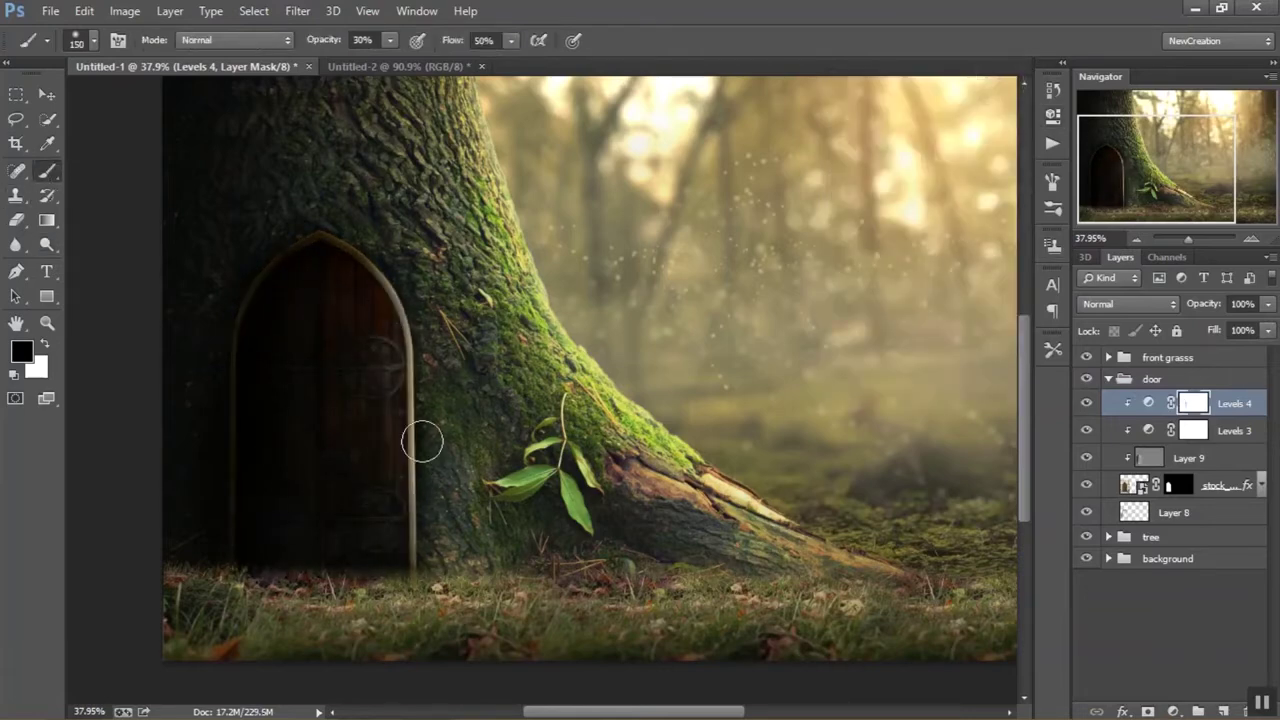
scroll(422, 441, "down", 2)
key("bracketright")
key("bracketright")
key("bracketright")
left_click_drag(280, 357, 263, 623)
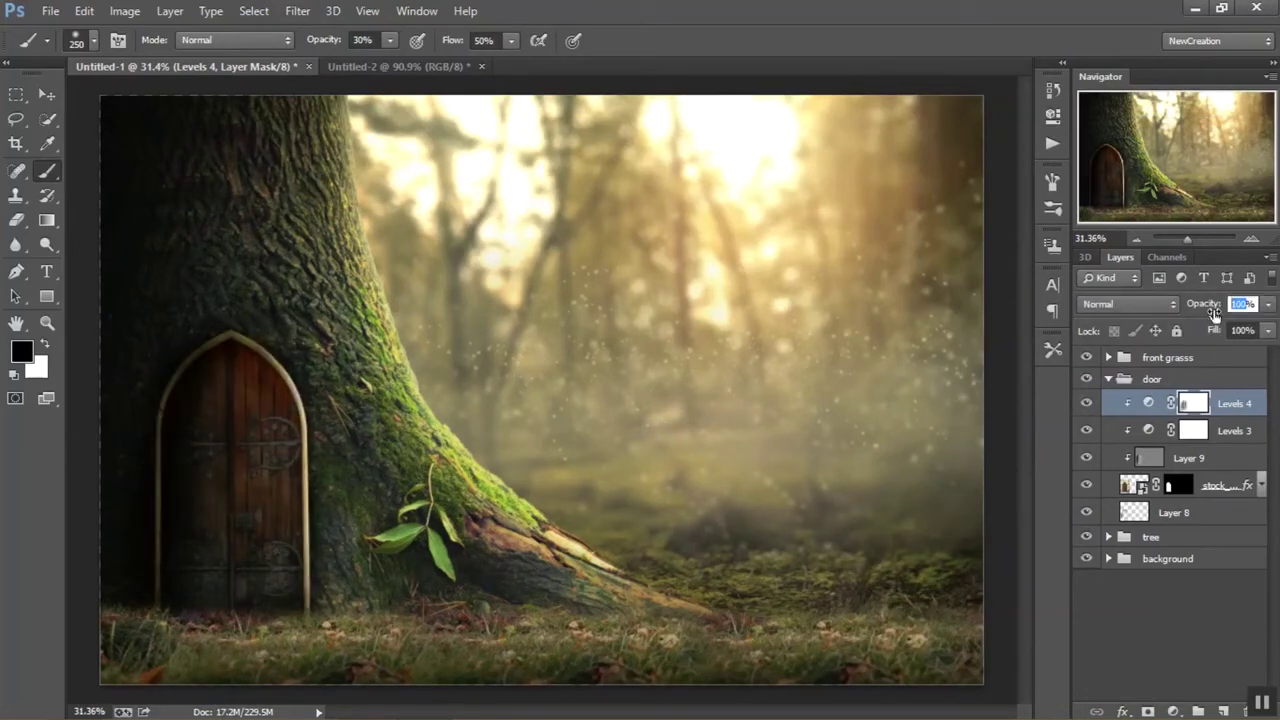
left_click_drag(1213, 313, 1195, 313)
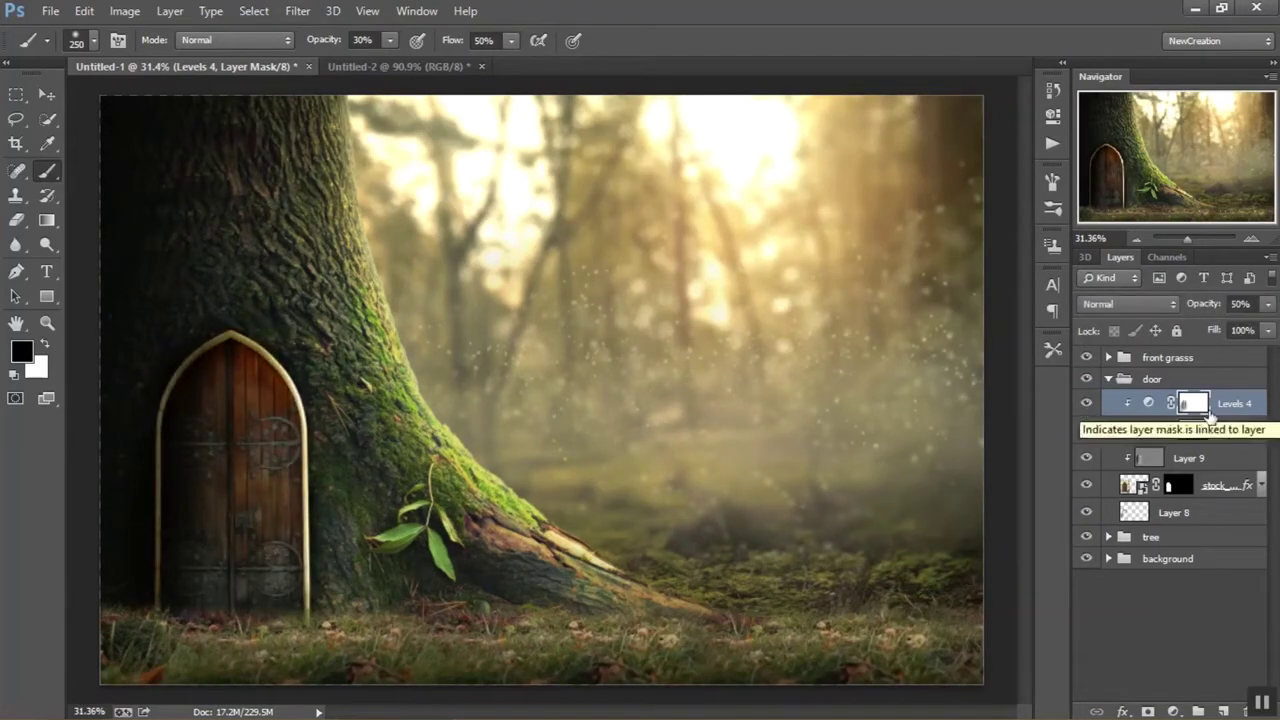
left_click(1108, 379)
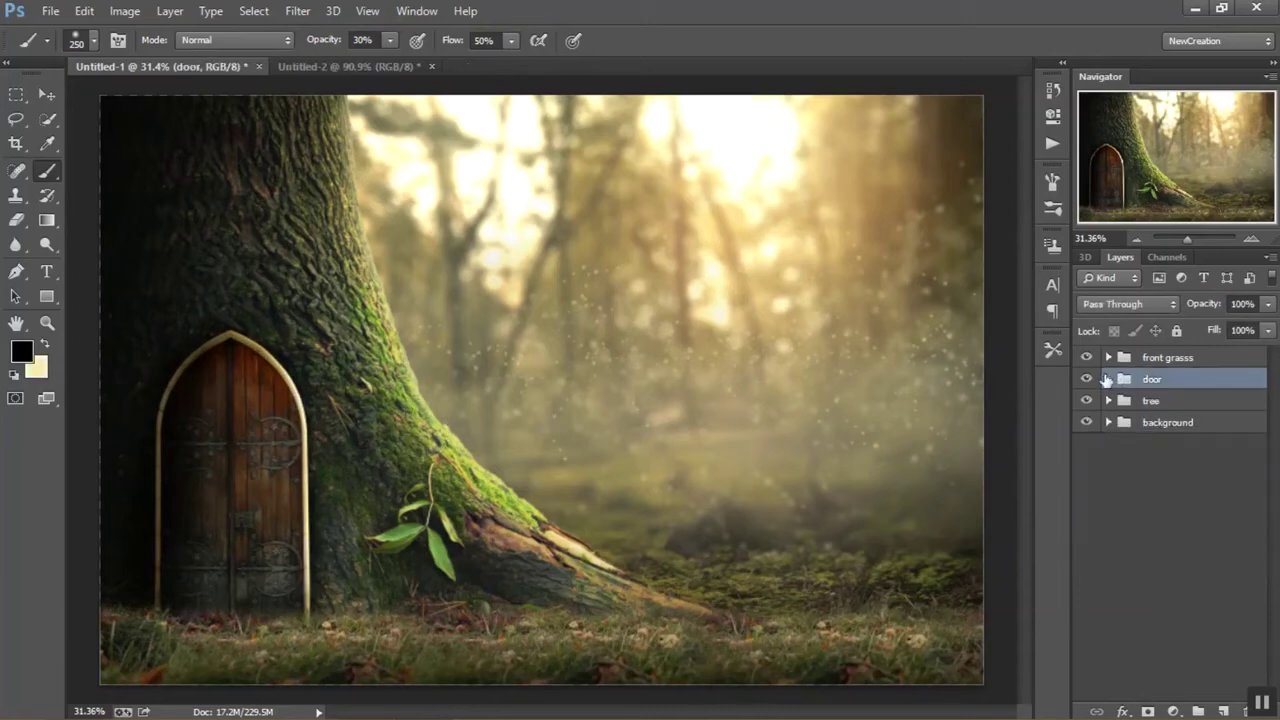
left_click(1108, 379)
Desaturate the door with a -30 Hue/Saturation layer, then bring the woman's photo in
left_click(1173, 711)
left_click(1085, 666)
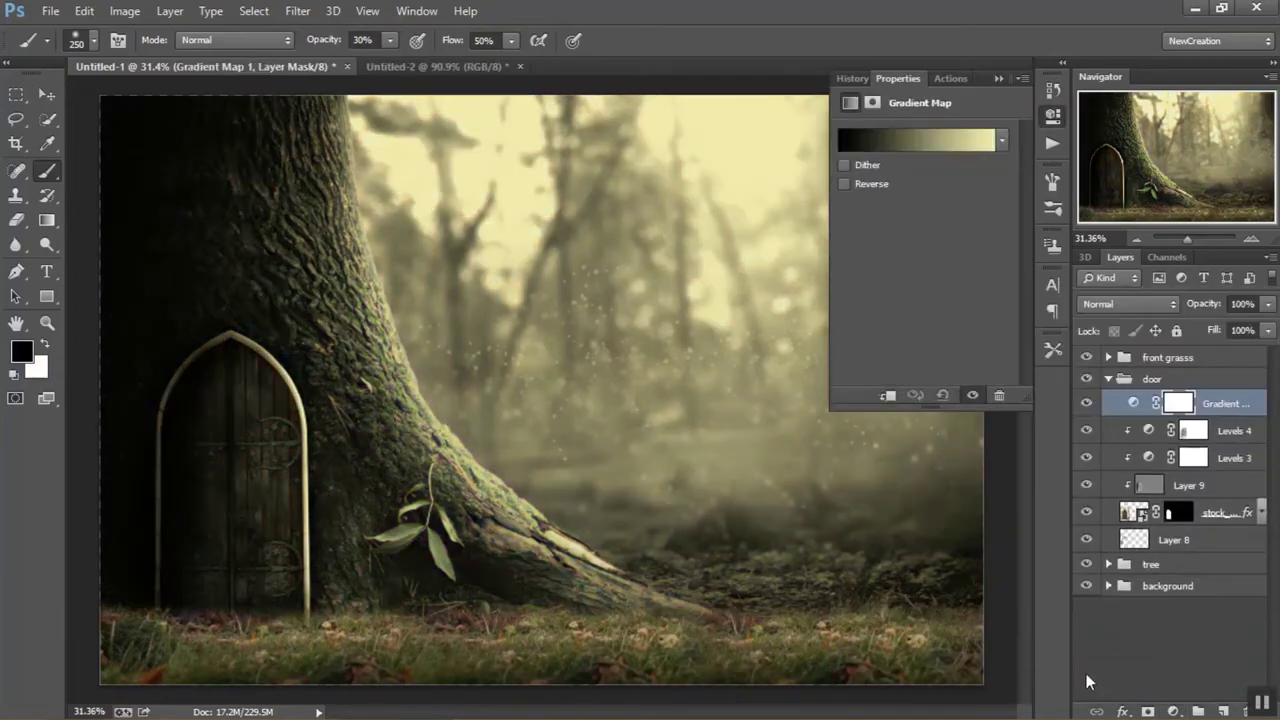
key("Delete")
left_click(1173, 711)
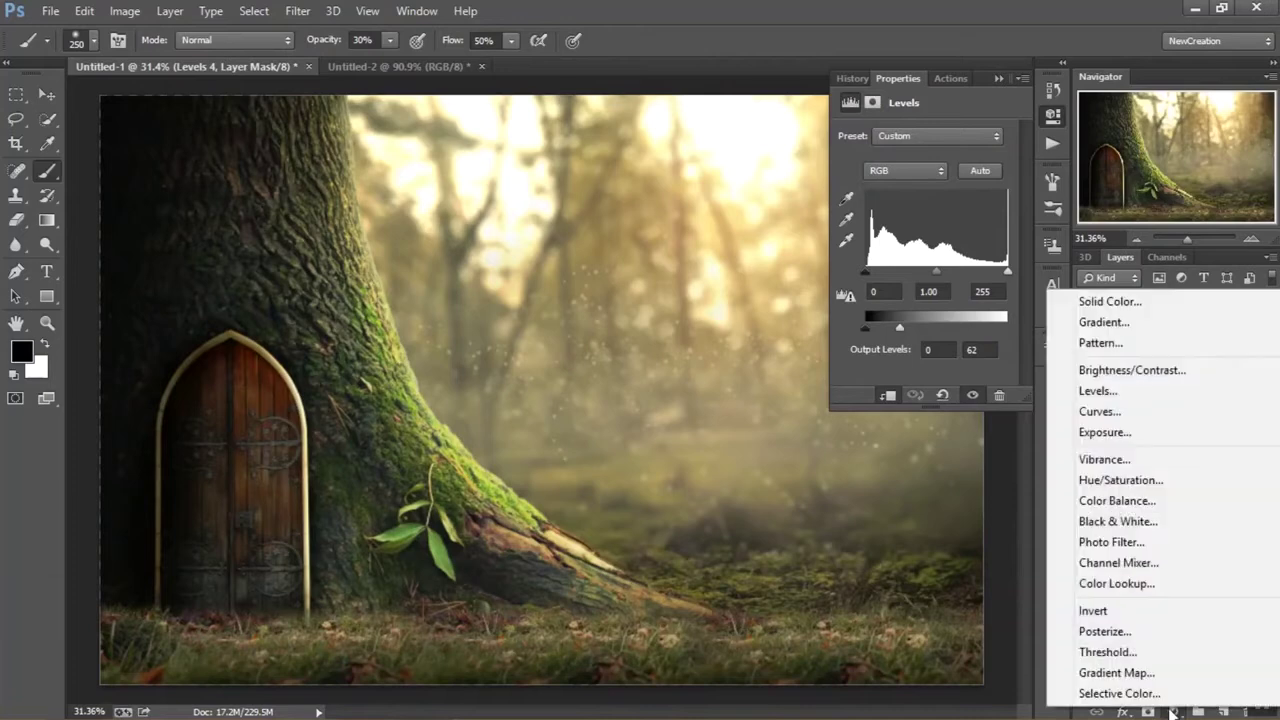
left_click(1124, 481)
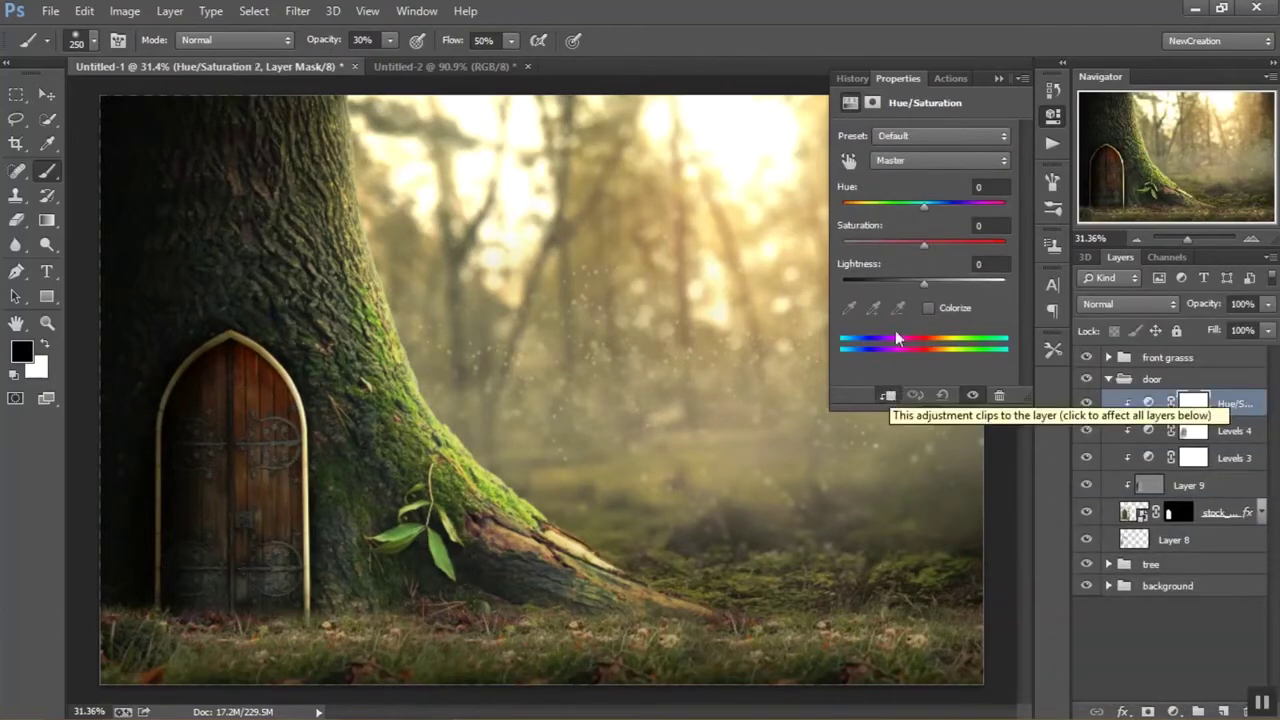
type("-30")
key("Return")
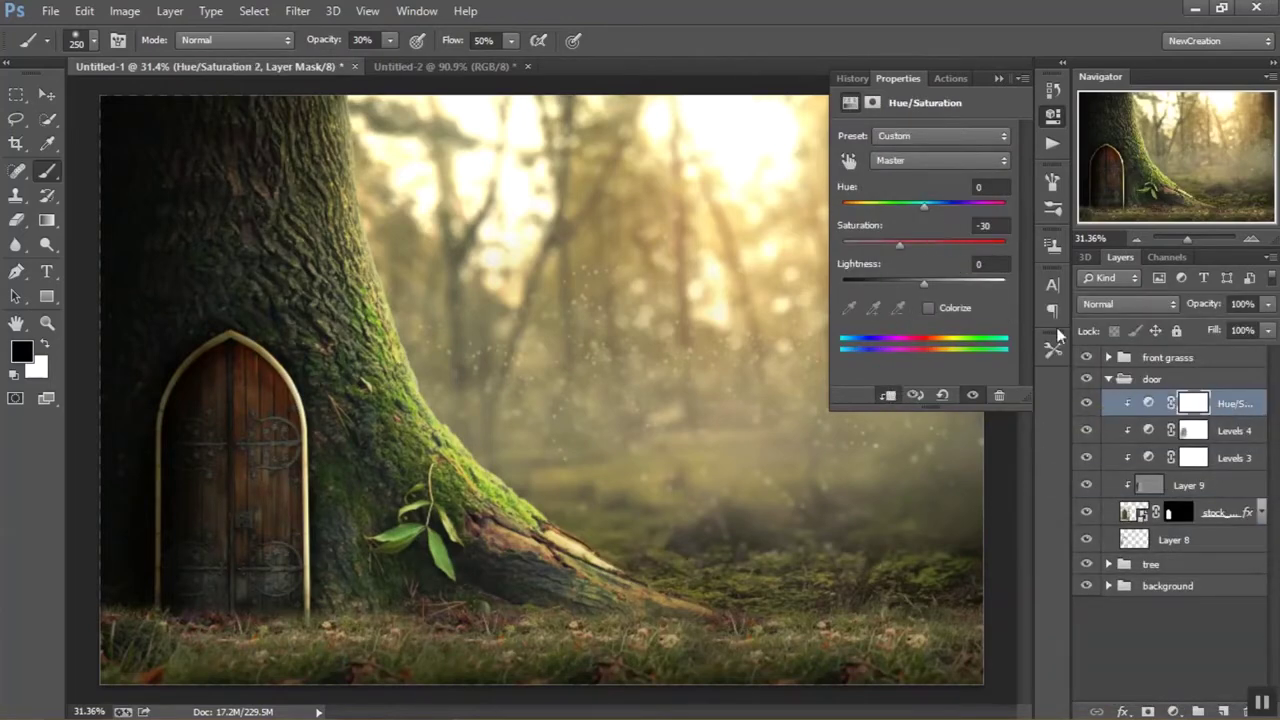
left_click(591, 300)
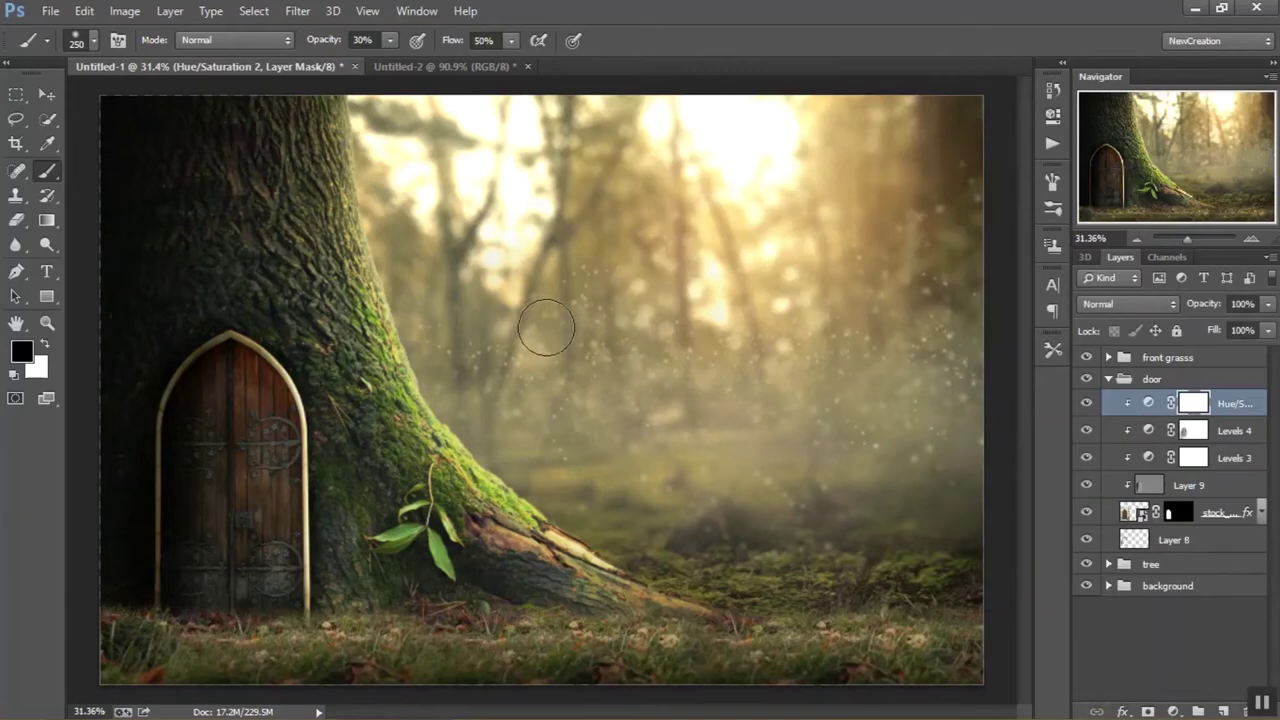
left_click(1108, 379)
left_click(365, 703)
mouse_move(314, 160)
left_mouse_down()
mouse_move(423, 403)
mouse_move(430, 690)
mouse_move(433, 440)
left_mouse_up()
Flip the woman horizontally, scale her down, and position her beside the door
right_click(445, 430)
left_click(500, 686)
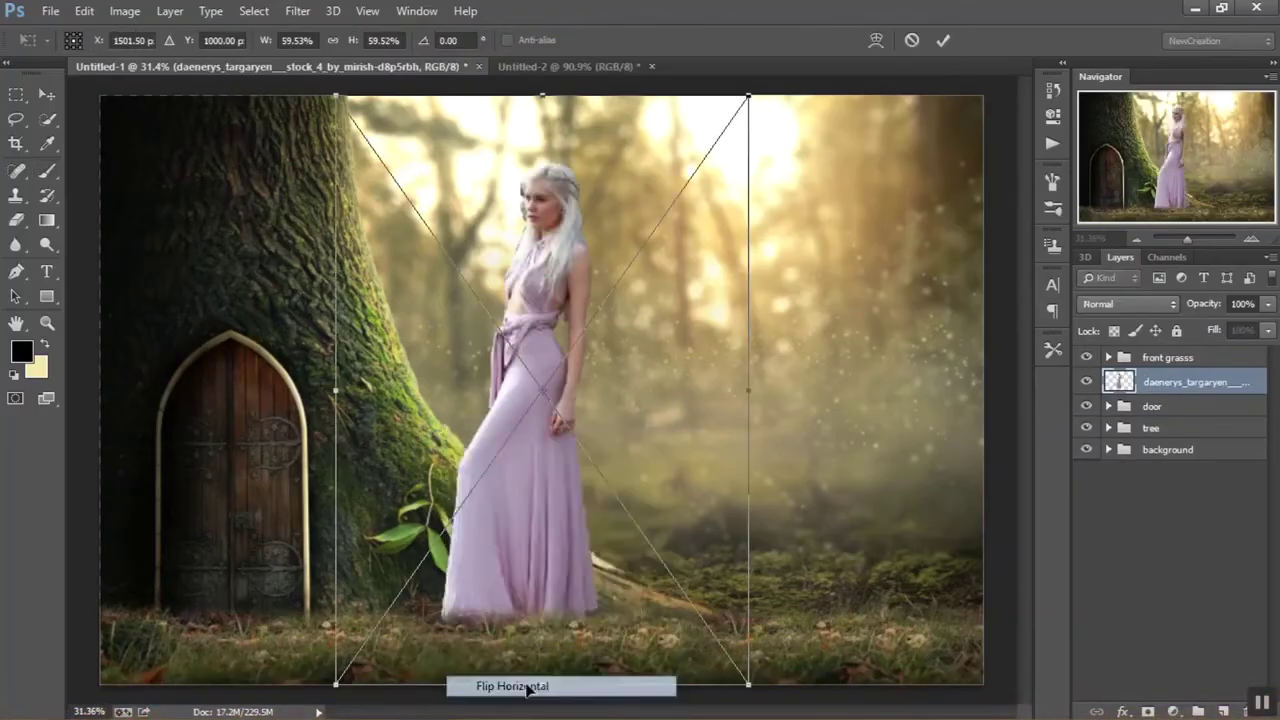
left_click_drag(748, 97, 601, 298)
left_click_drag(480, 450, 420, 455)
left_click_drag(497, 441, 507, 439)
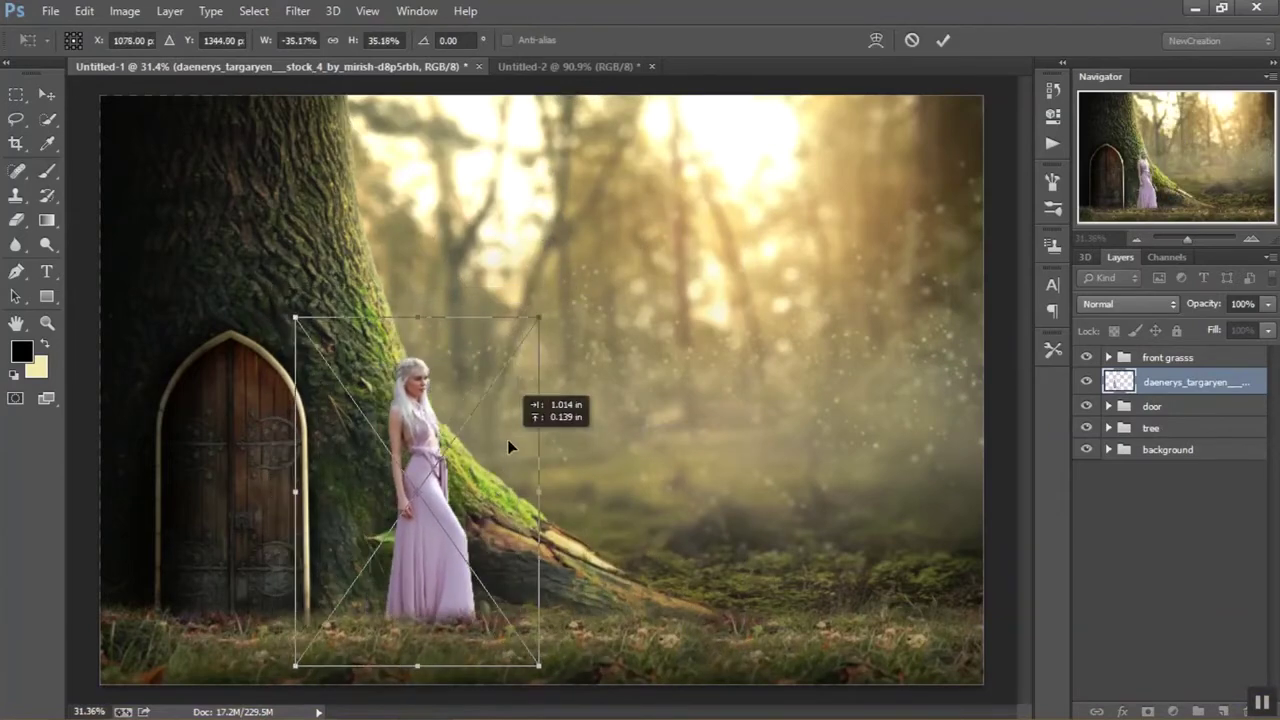
left_click(943, 40)
left_click_drag(438, 466, 445, 462)
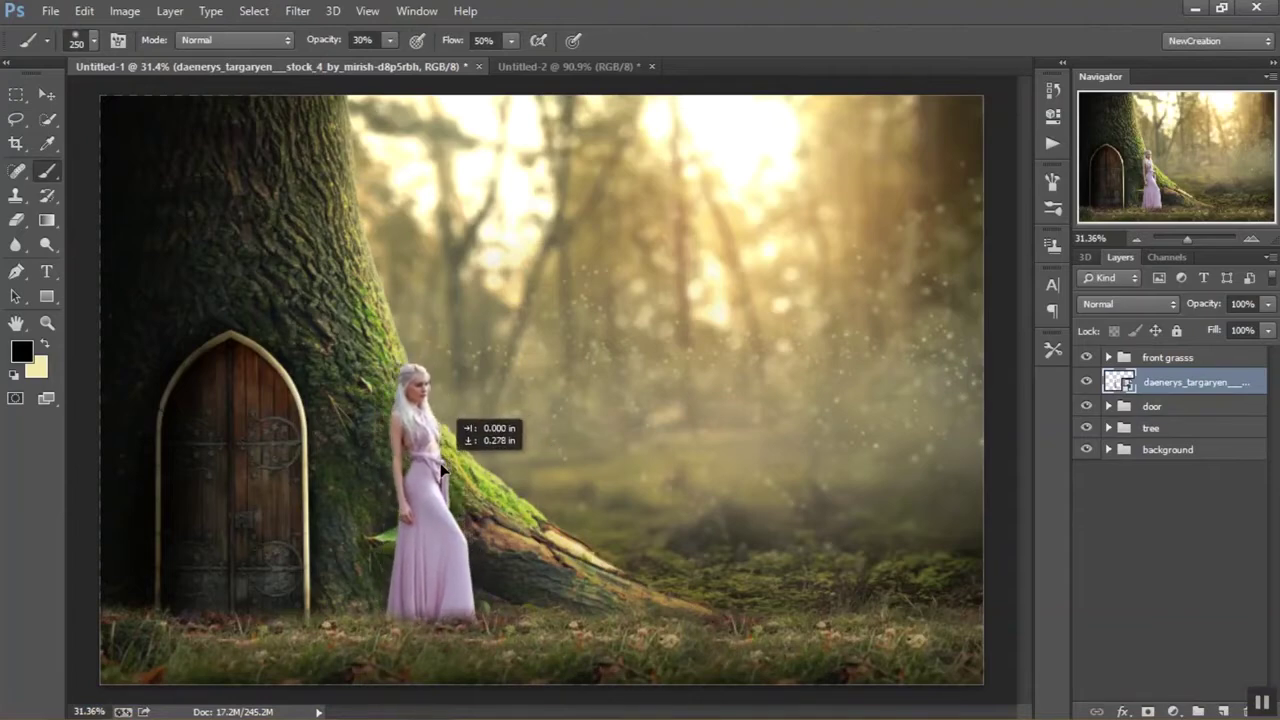
Give the woman a Gradient Overlay in Multiply at scale 61% and opacity 5
double_click(1258, 382)
left_click(597, 352)
left_click(800, 213)
left_click(795, 119)
left_click_drag(885, 297, 813, 297)
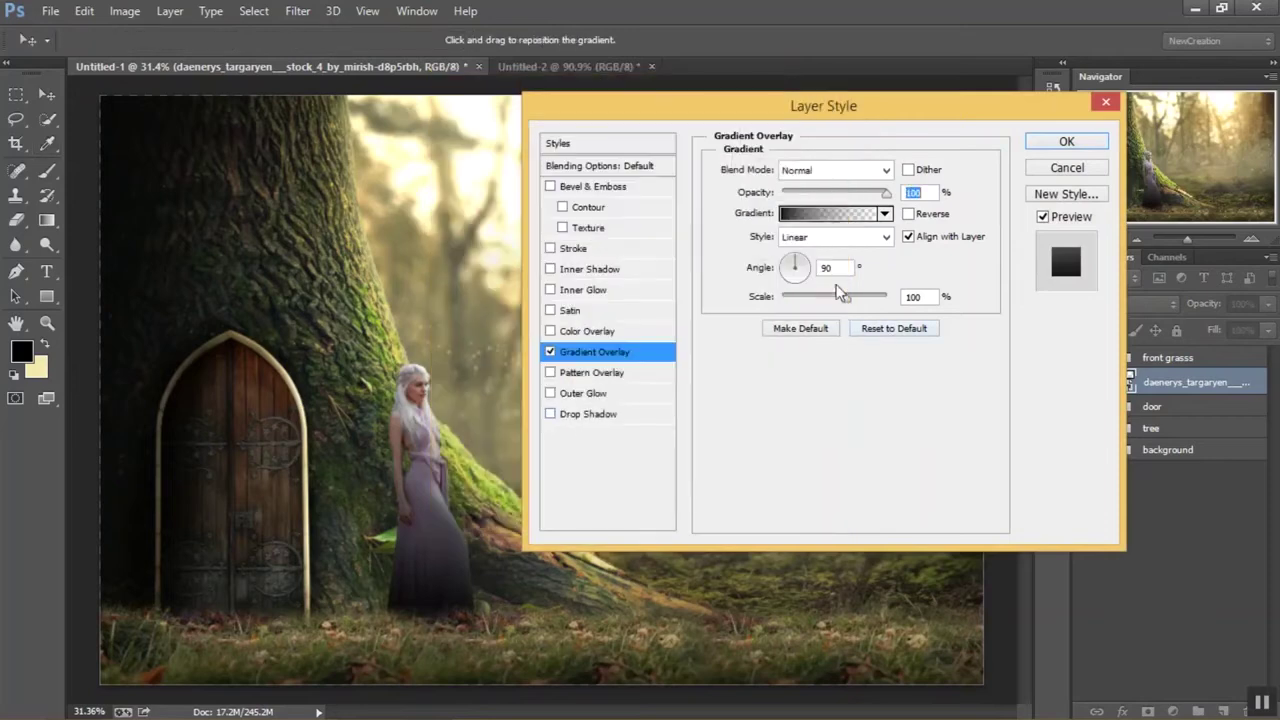
left_click(855, 172)
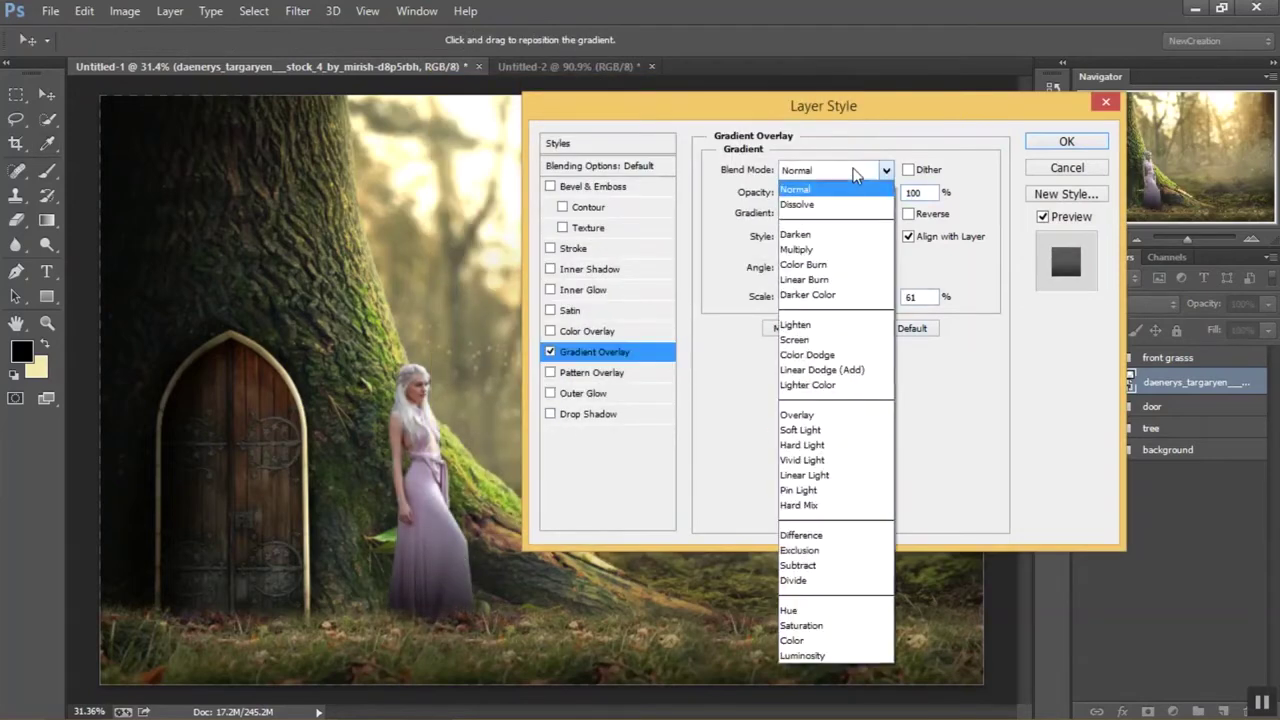
left_click(820, 249)
double_click(915, 192)
type("5")
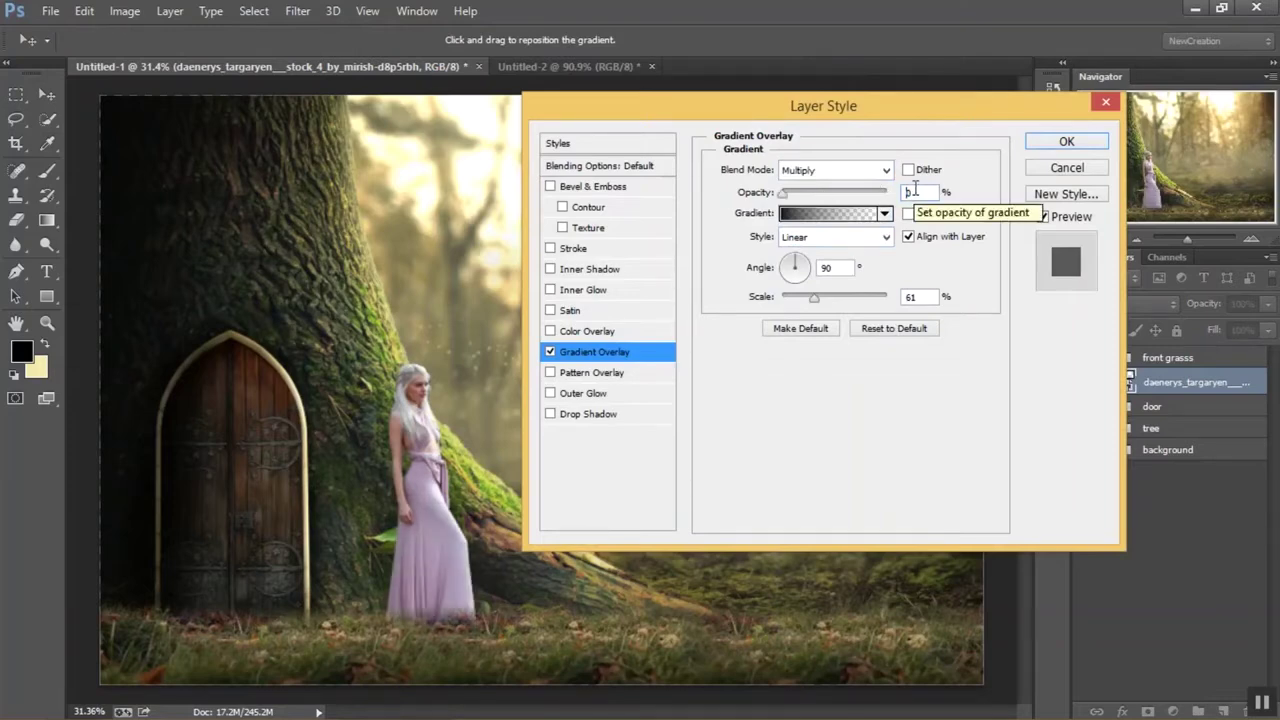
key("Return")
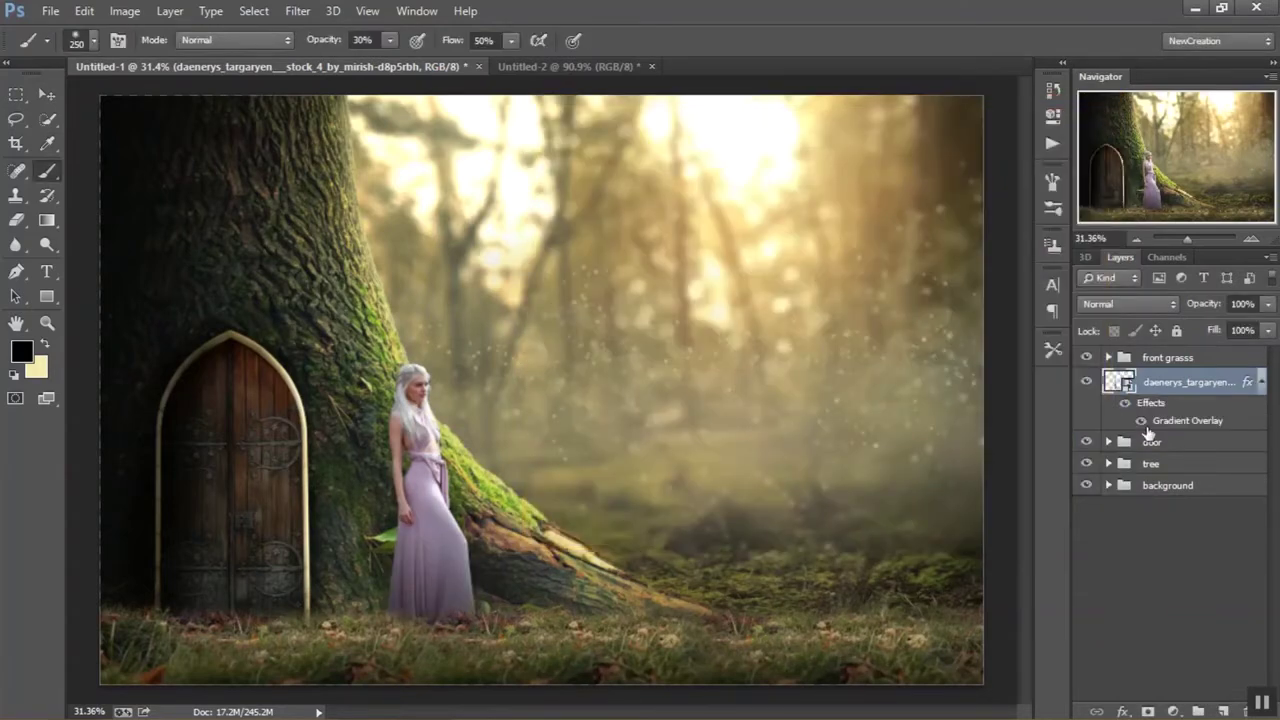
Add a Color Balance adjustment with values -5, -51 and 11
left_click(1173, 711)
left_click(1117, 509)
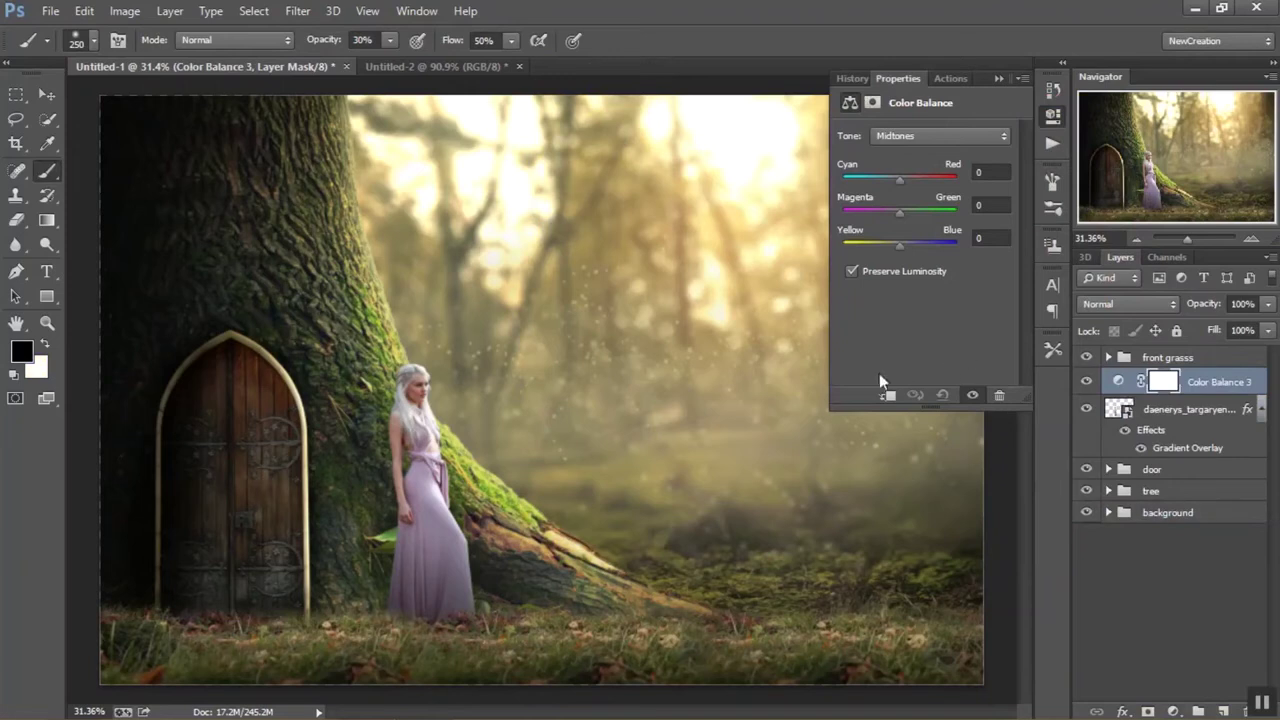
type("-5")
key("Tab")
type("-51")
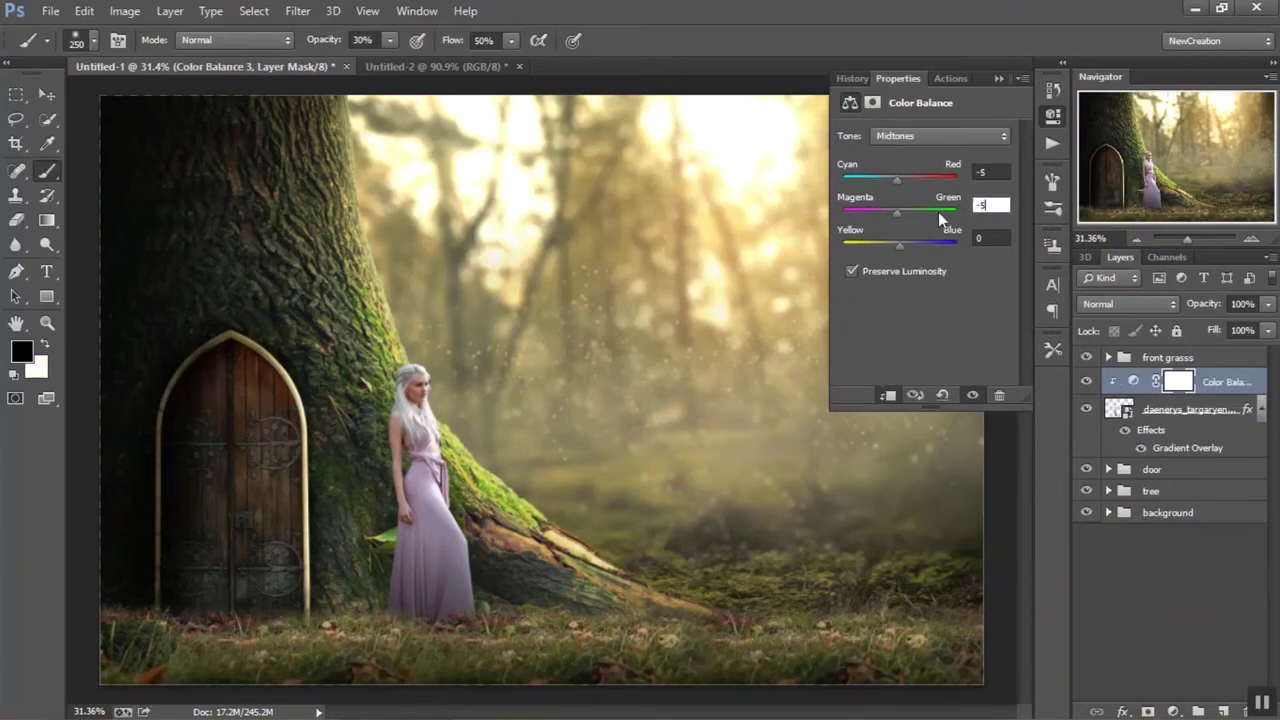
key("Tab")
type("11")
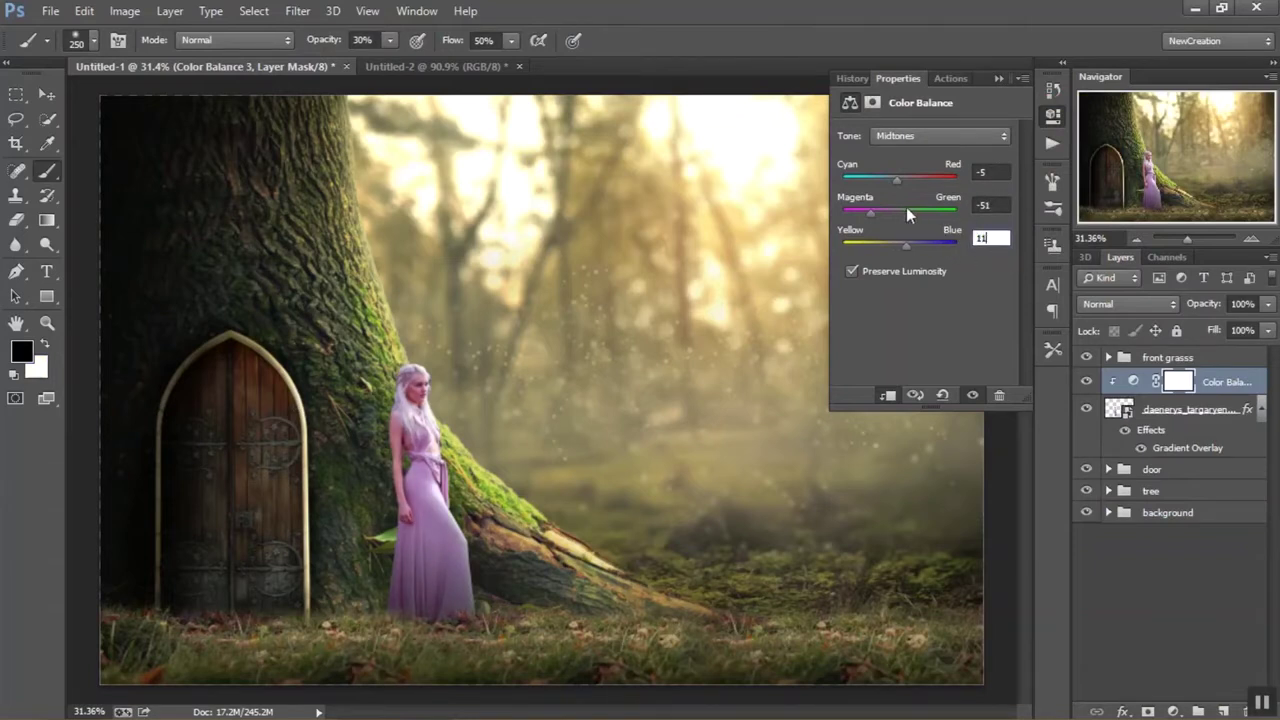
Clip the Color Balance to the woman and tweak its midtones toward magenta and yellow-blue
key("Return")
key("Delete")
type("-5")
left_click_drag(885, 219, 890, 213)
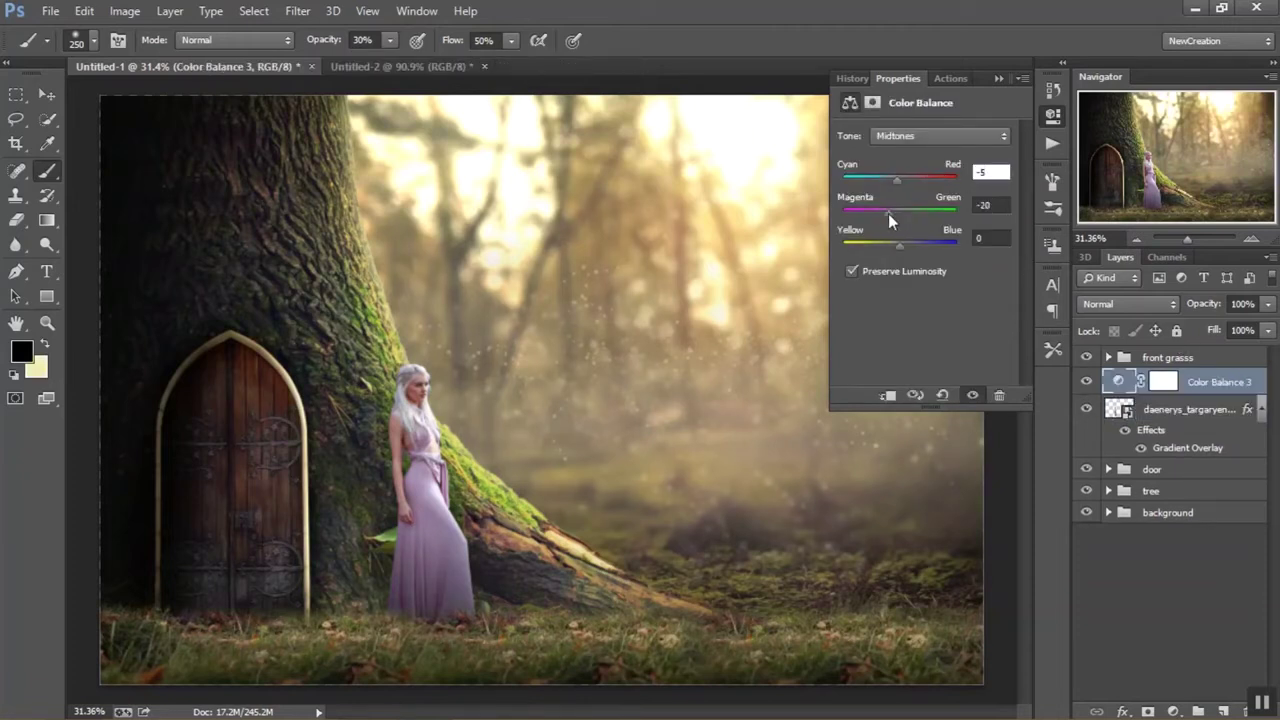
left_click(887, 395)
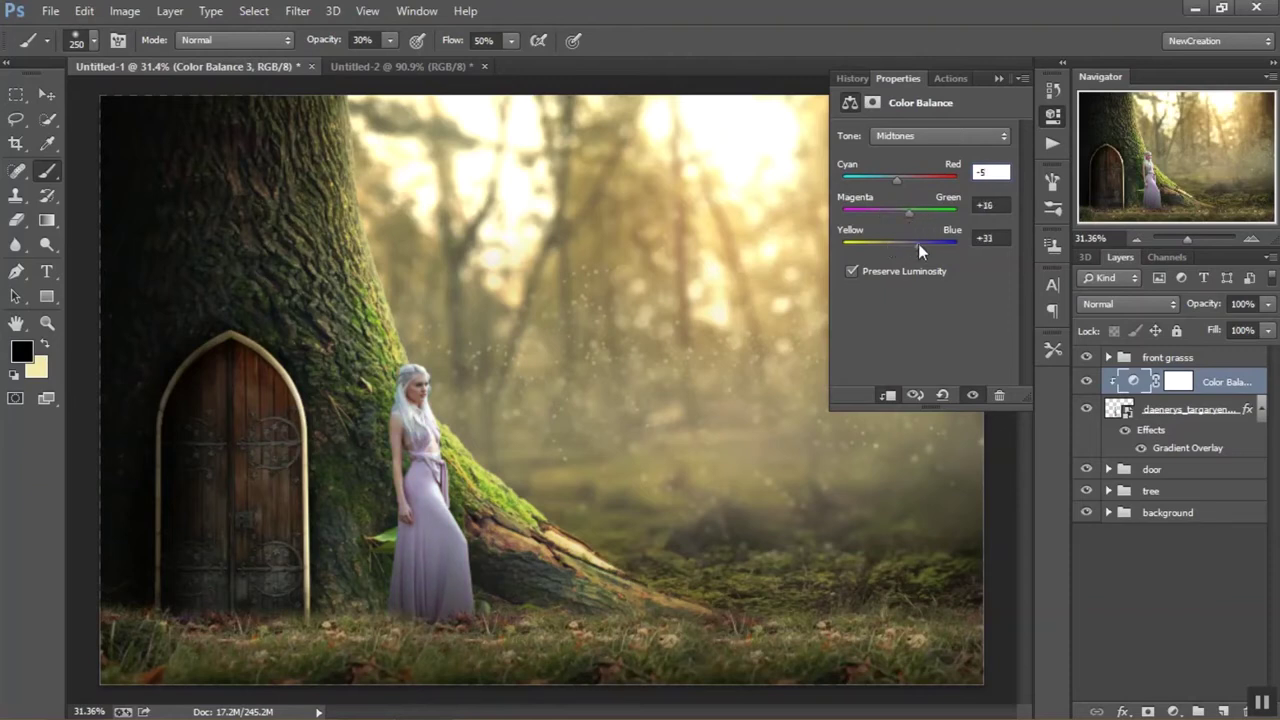
left_click(985, 238)
type("+10")
key("Return")
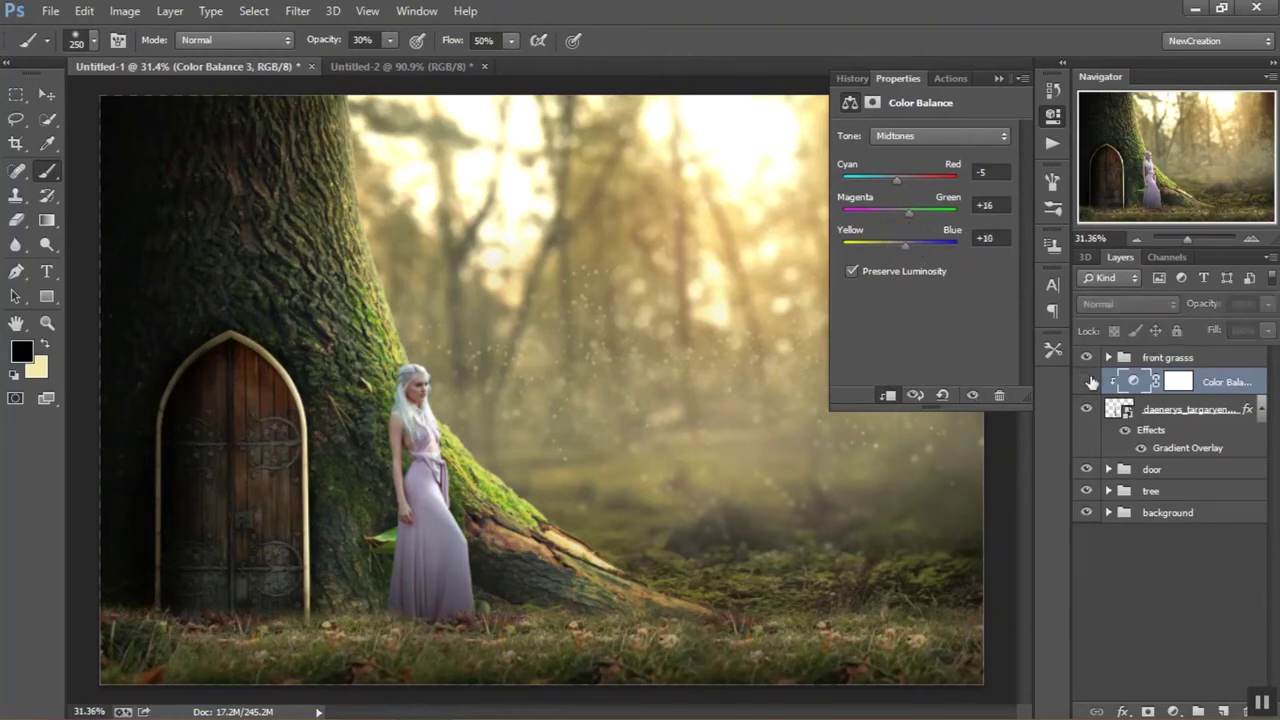
left_click(940, 136)
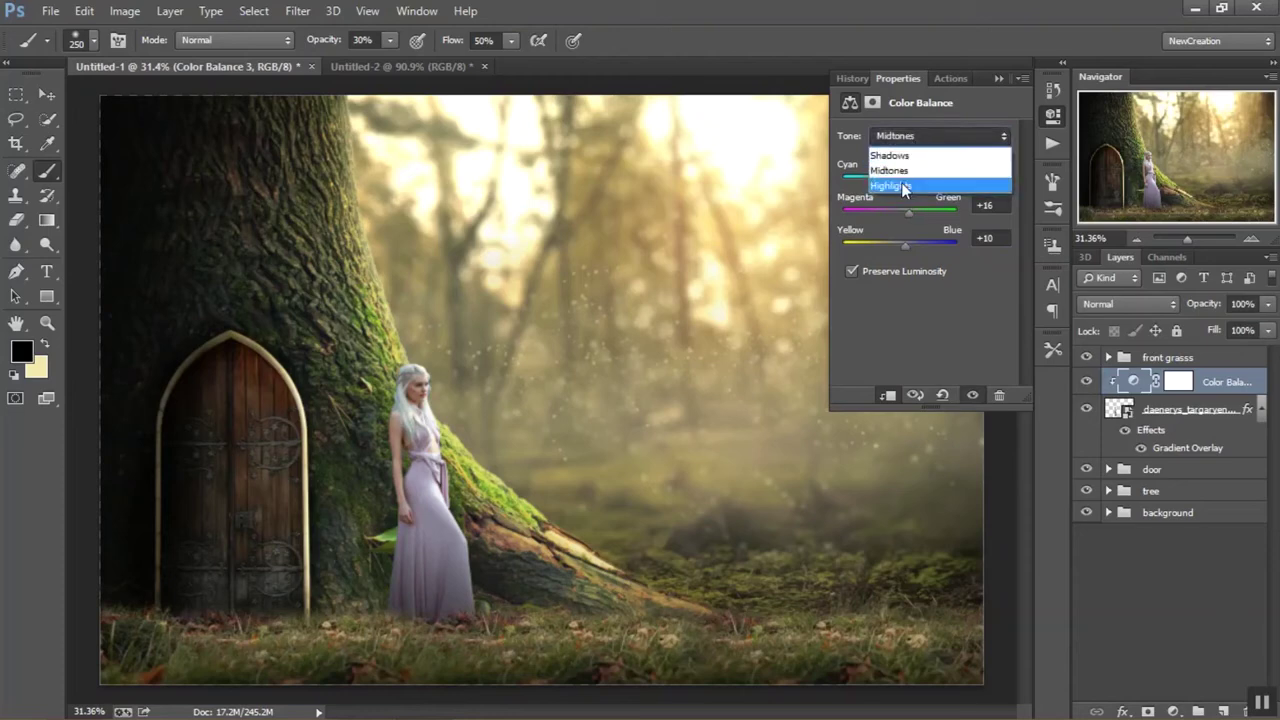
left_click(1247, 386)
Delete the Color Balance adjustment layer
right_click(1237, 385)
left_click(985, 220)
left_click(575, 289)
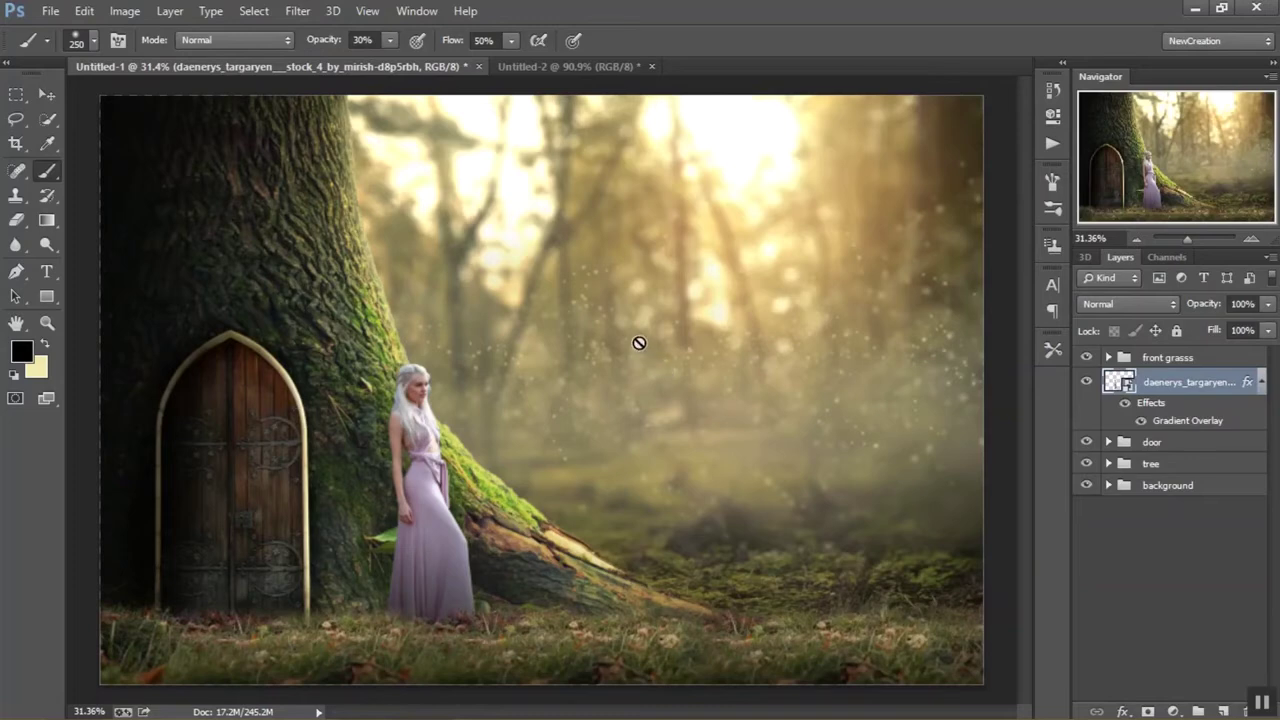
Add a Vibrance adjustment clipped to the woman with Vibrance -35
left_click(1174, 711)
left_click(1100, 466)
left_click(887, 395)
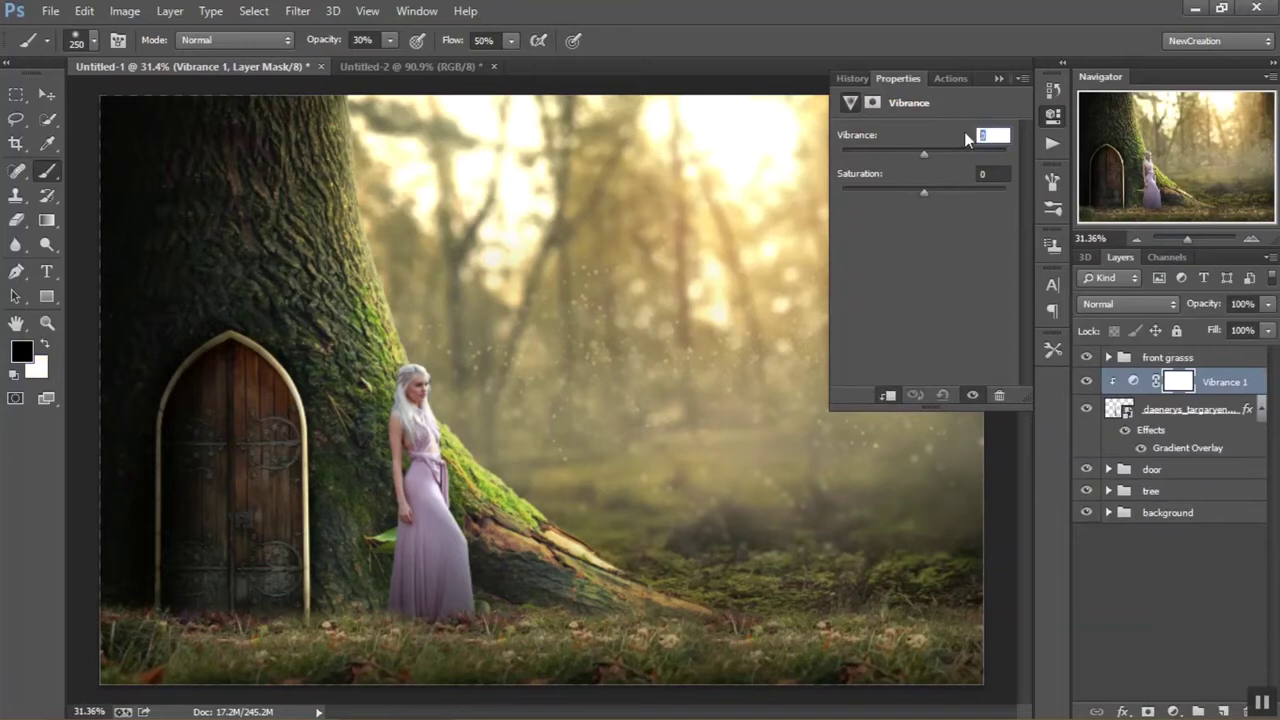
type("-35")
key("Return")
left_click(998, 78)
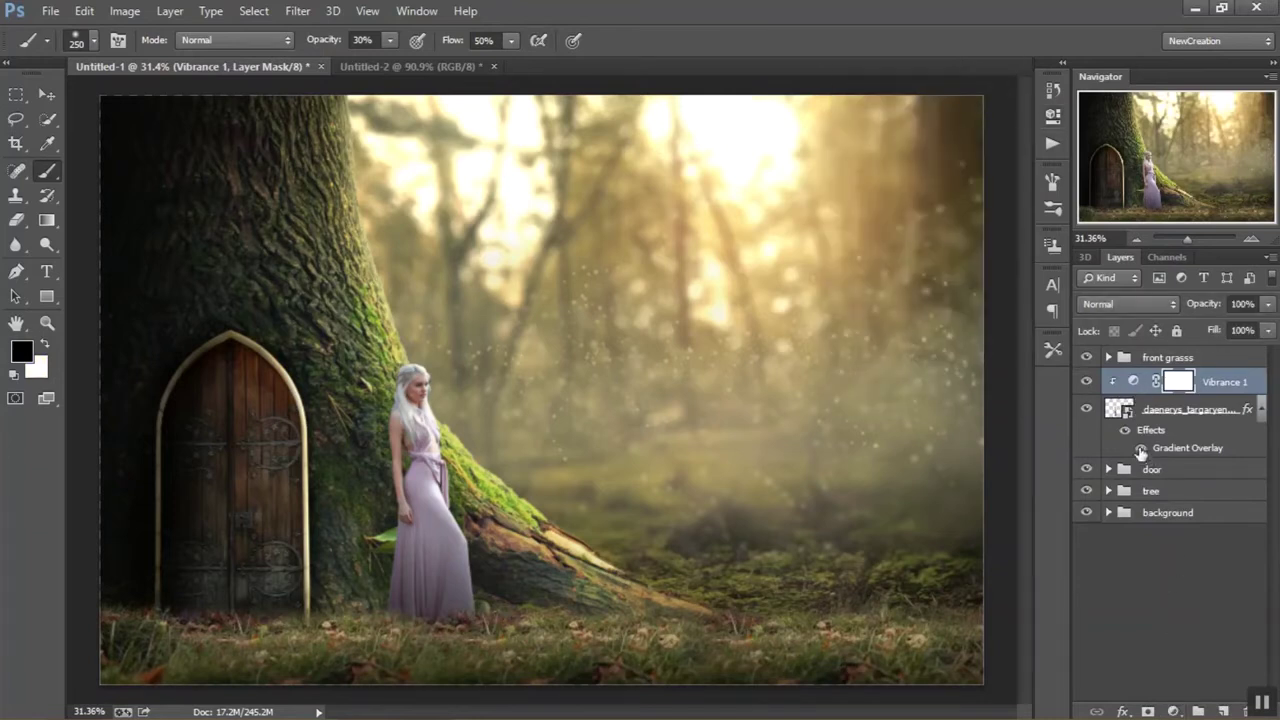
Enable an orange-brown Inner Shadow in Color Dodge mode on the woman's layer
double_click(1215, 409)
left_click(590, 269)
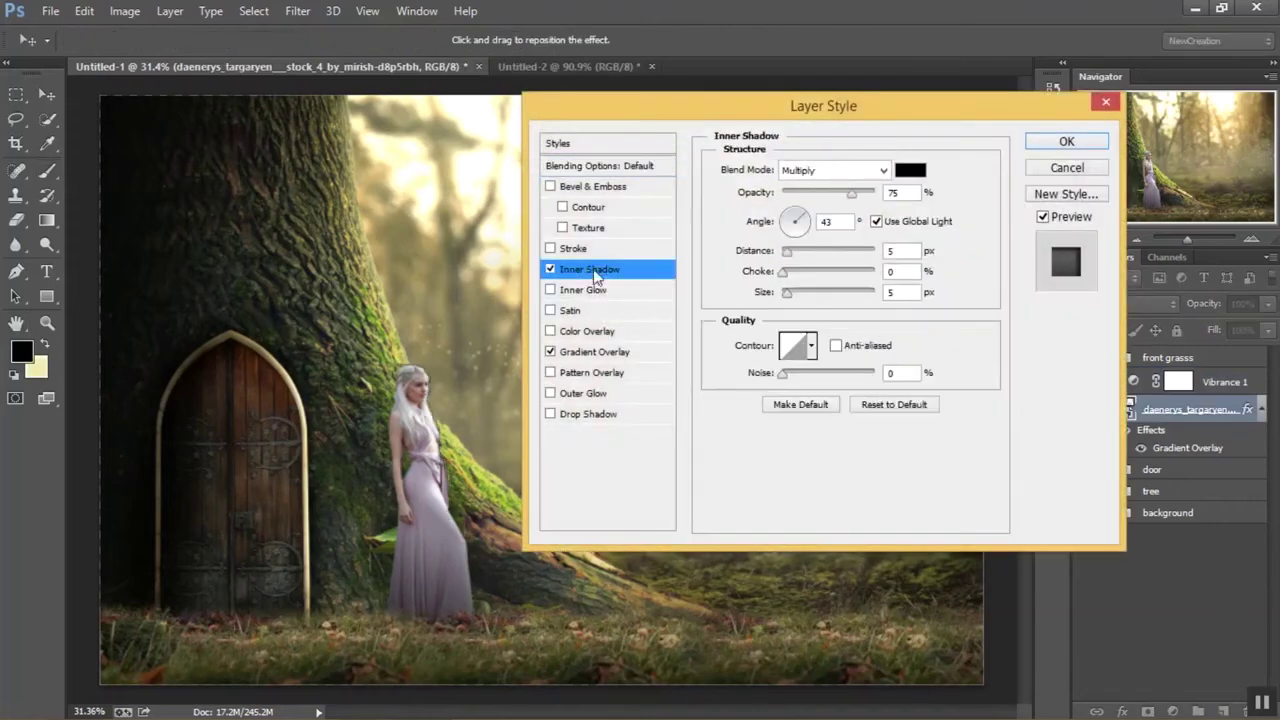
left_click(910, 170)
left_click(1066, 458)
left_click(991, 280)
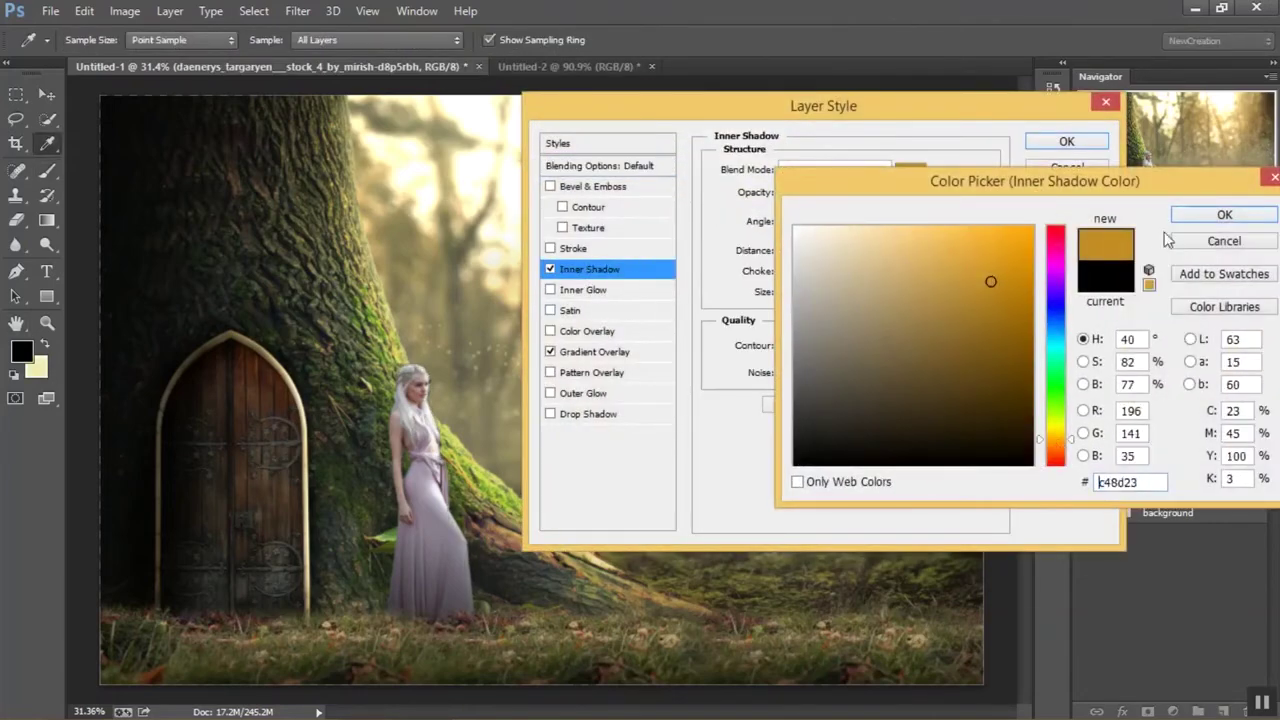
left_click(1223, 211)
left_click(840, 170)
left_click(812, 354)
Set the Inner Shadow to distance 6, size 8, opacity 60, compare, and apply
left_click_drag(700, 116, 1042, 92)
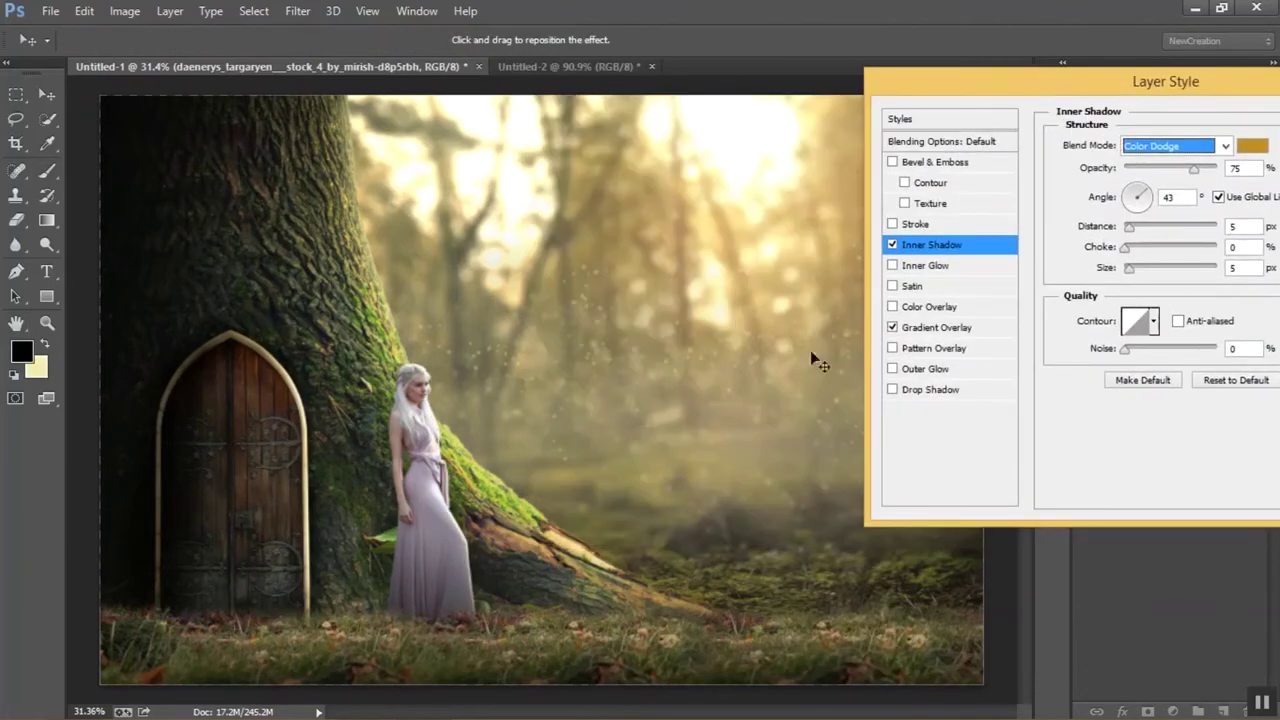
key("ctrl+plus")
key("ctrl+plus")
key("ctrl+plus")
key("ctrl+plus")
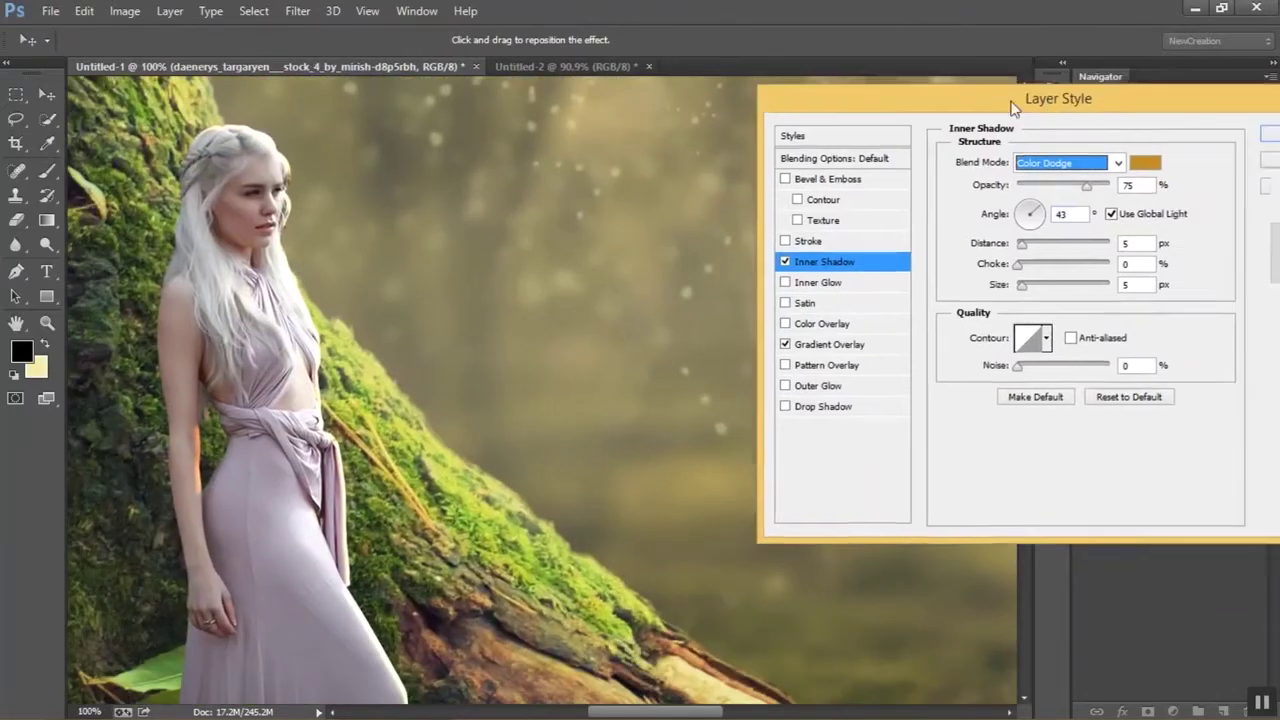
left_click_drag(1150, 81, 941, 114)
left_click_drag(918, 260, 921, 260)
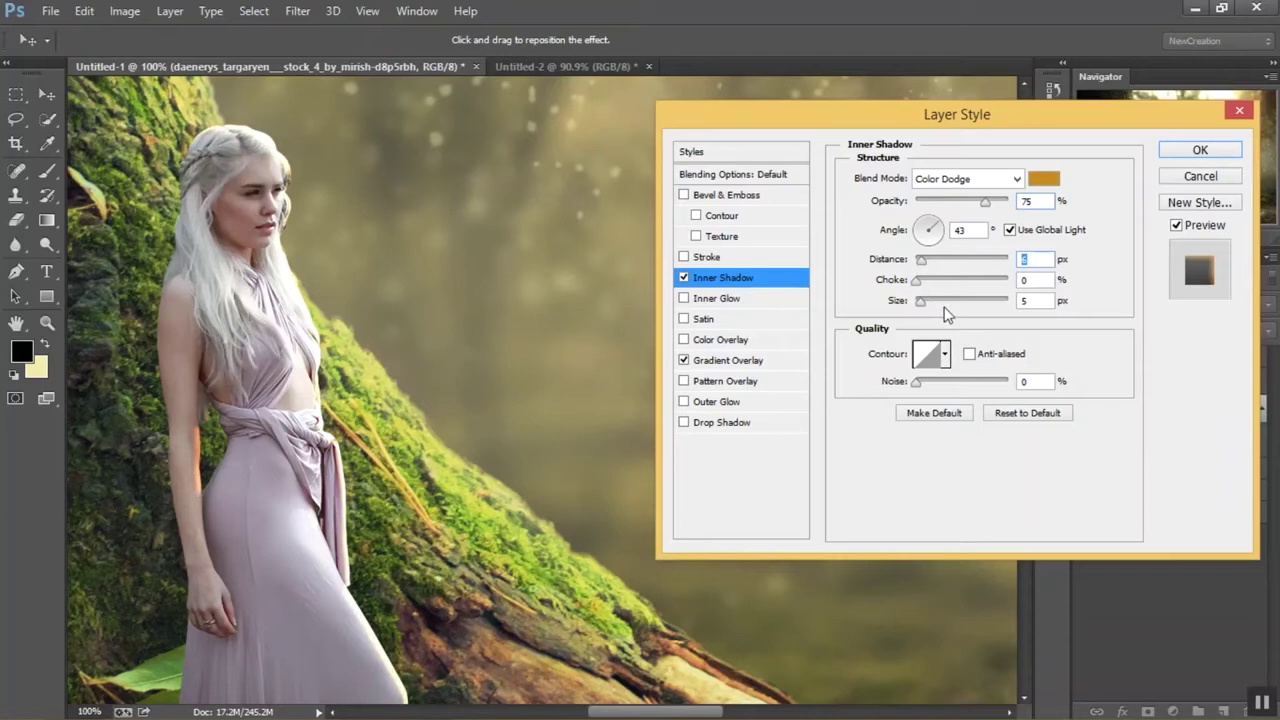
left_click_drag(920, 301, 925, 301)
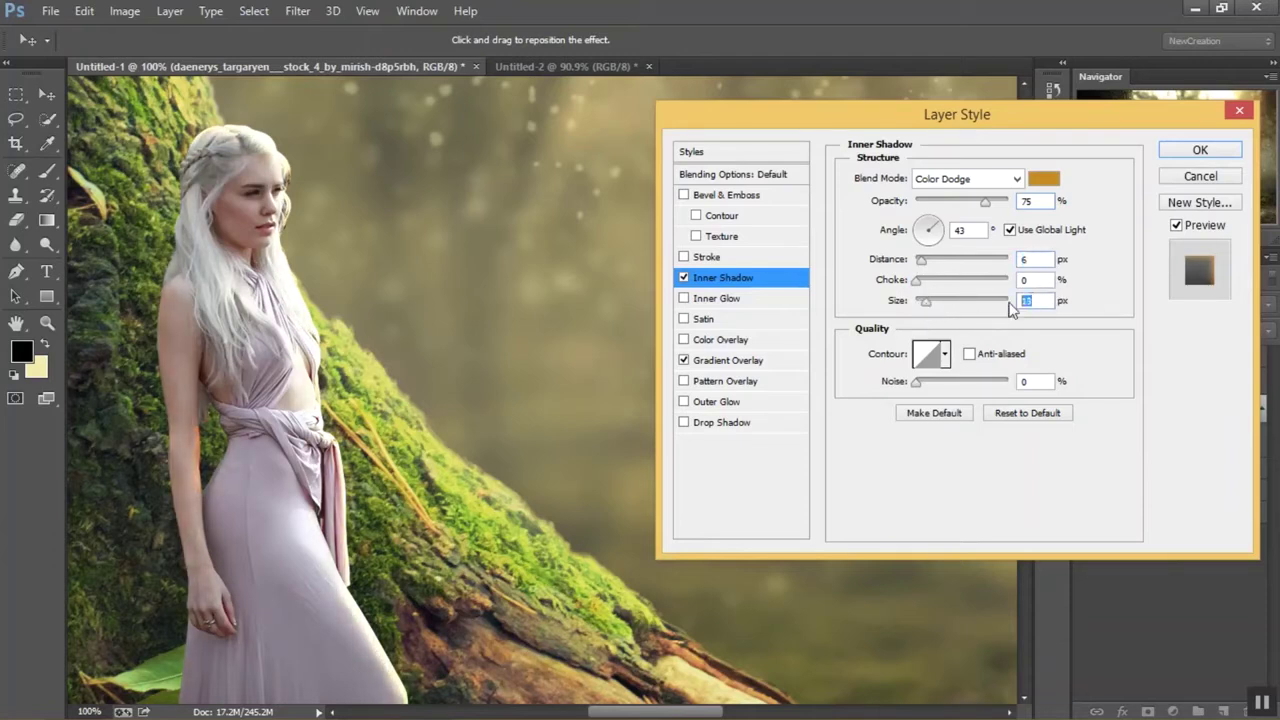
key("Down")
key("Down")
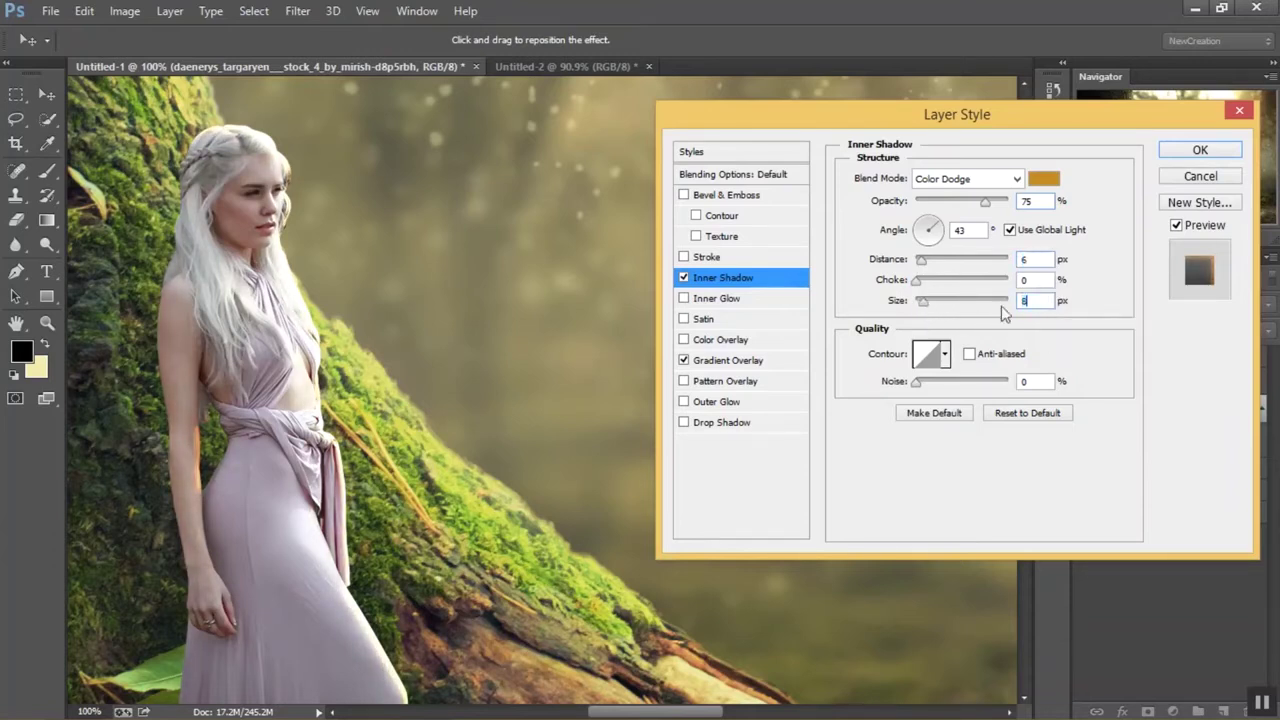
type("60")
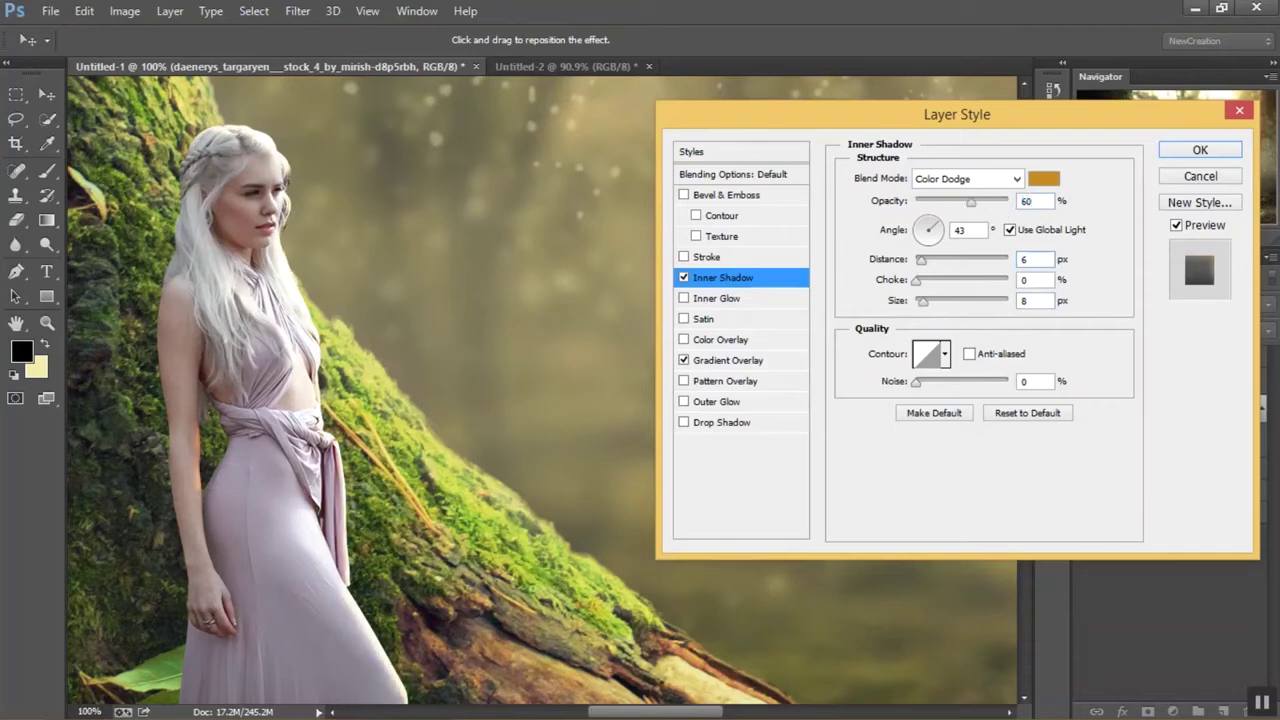
left_click(684, 278)
scroll(651, 314, "down", 5)
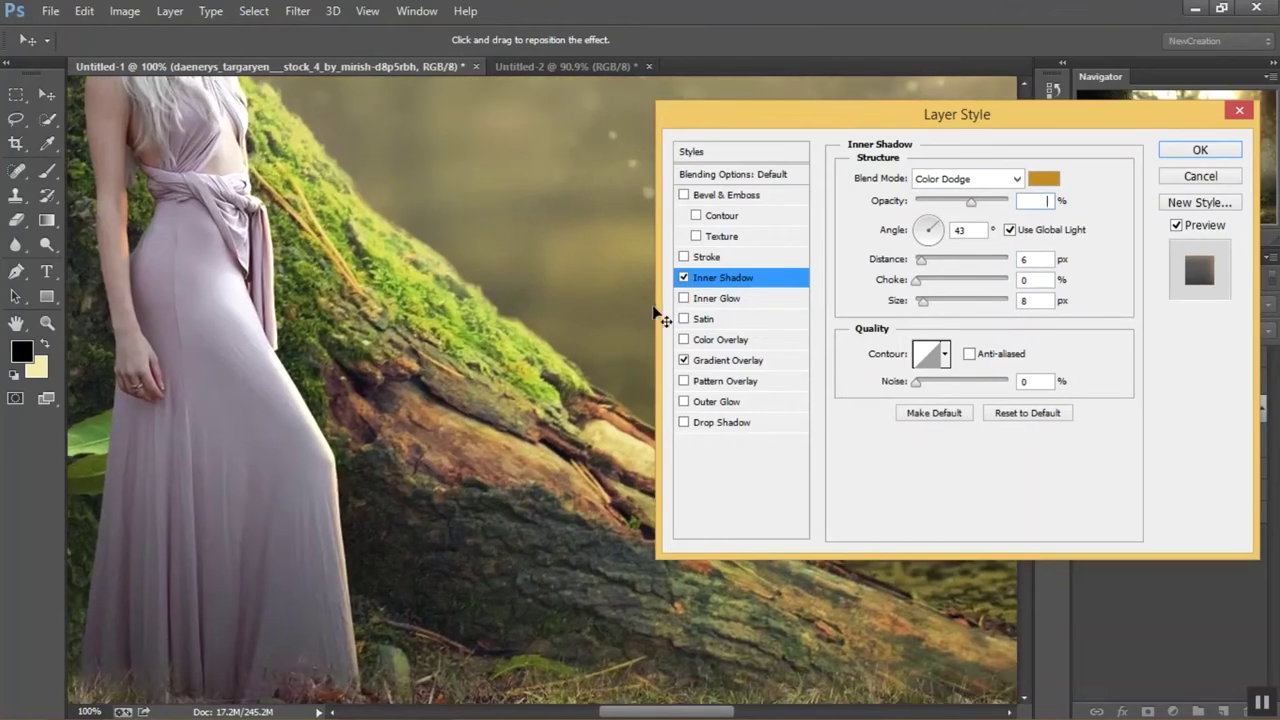
left_click(646, 286)
left_click(684, 278)
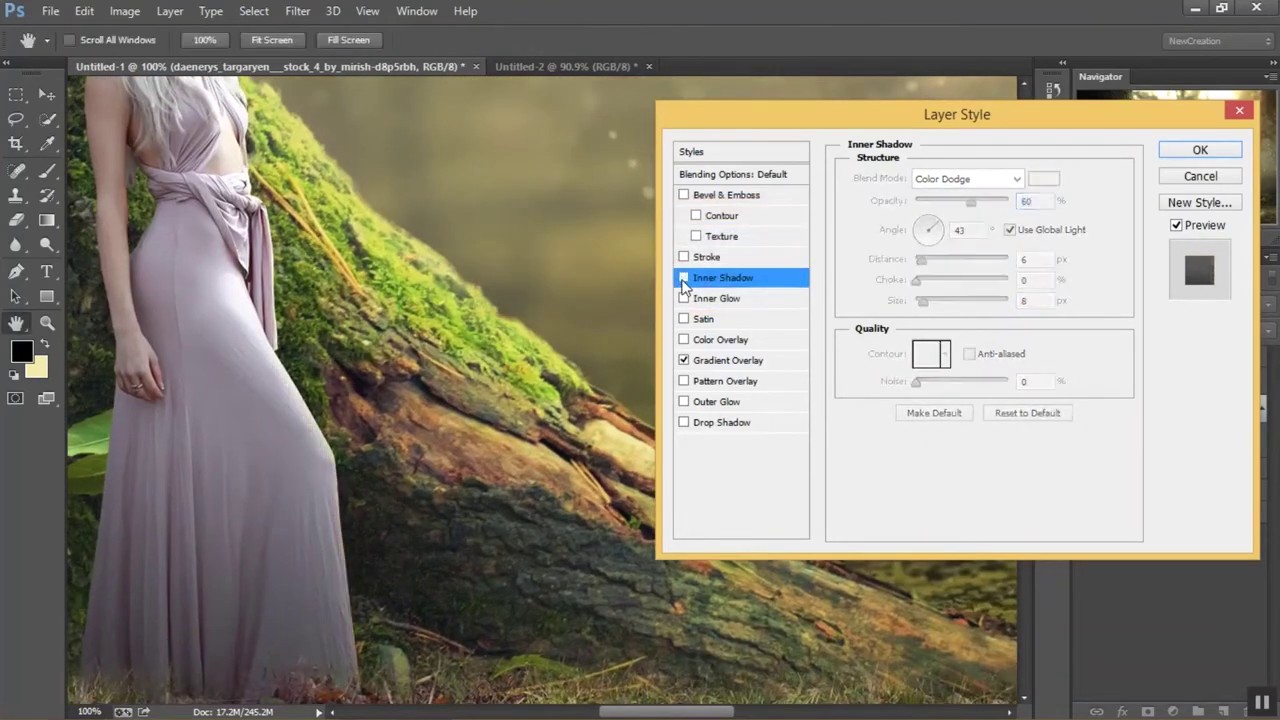
left_click(1192, 148)
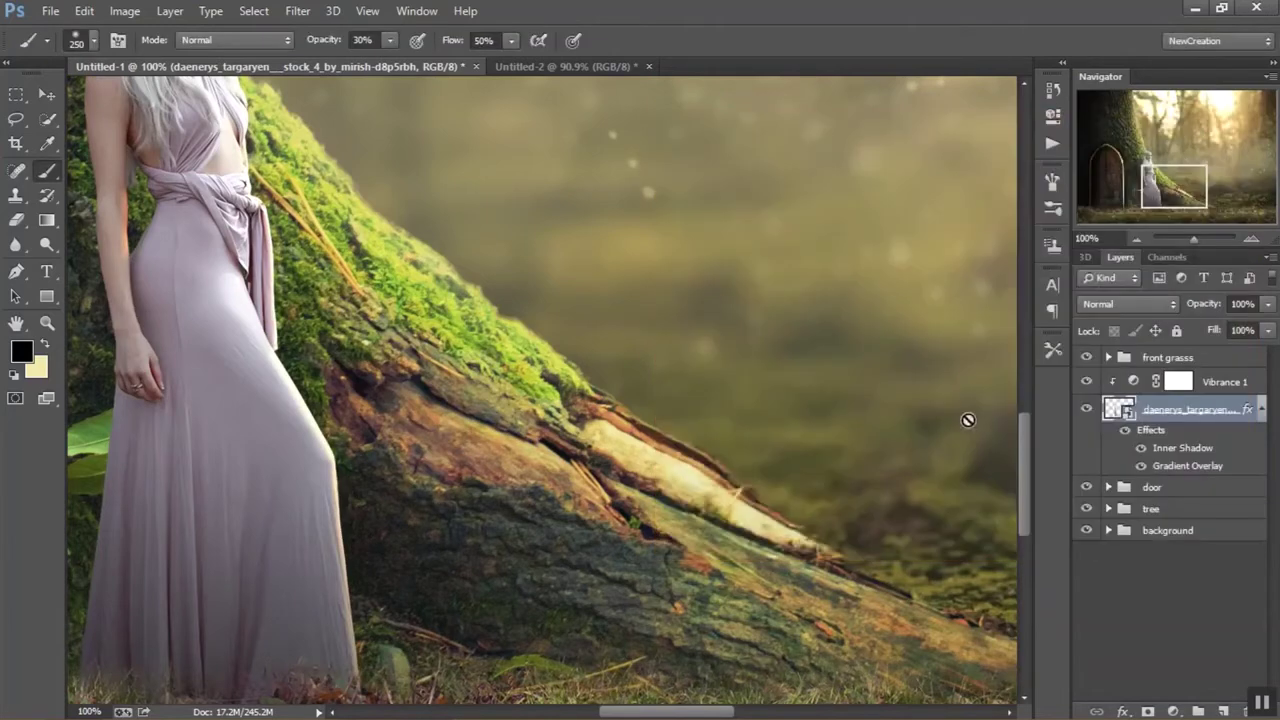
Add a new layer above the woman and fill it with 50% gray
left_click(1086, 409)
left_click(1141, 447)
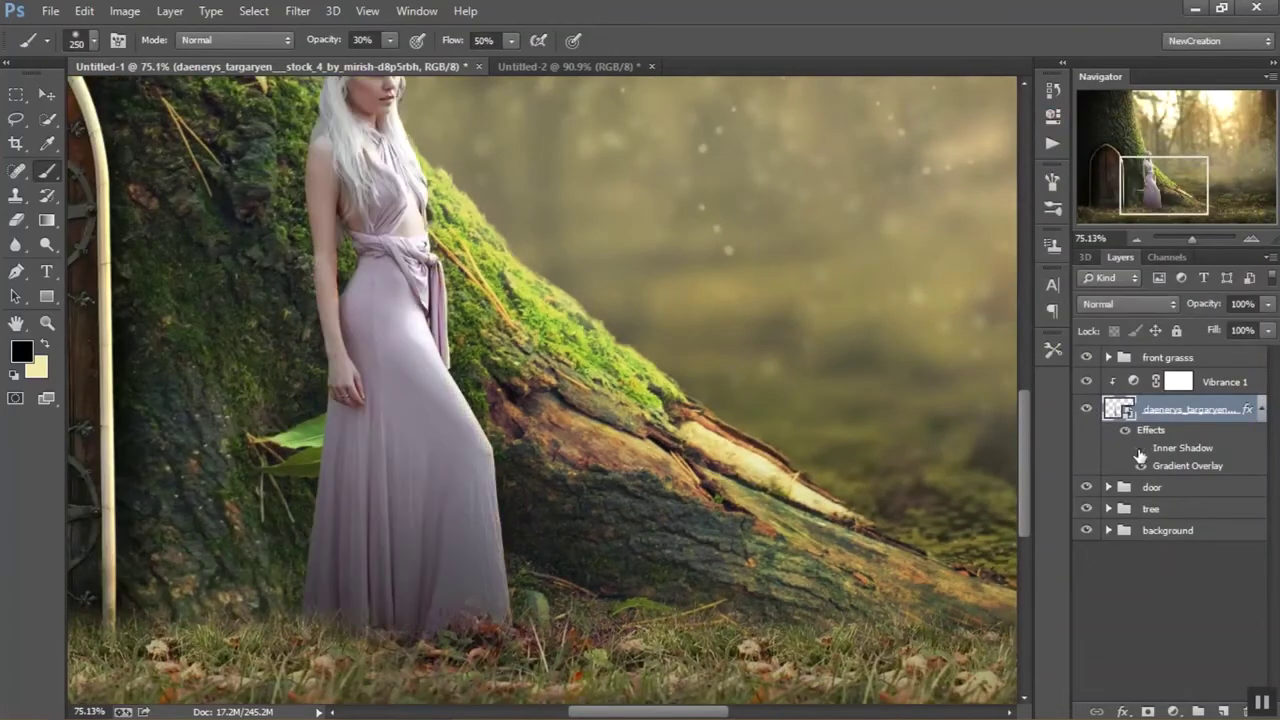
scroll(692, 410, "down", 5)
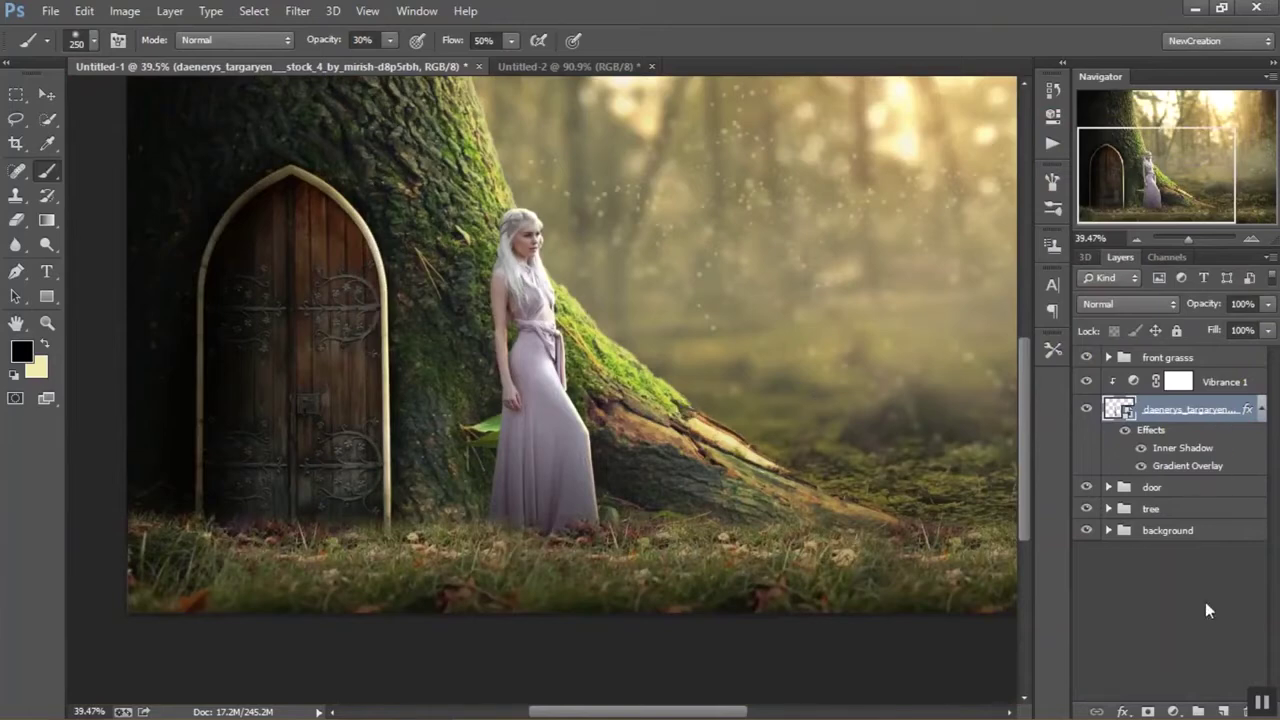
left_click(1222, 711)
key("m")
key("ctrl+a")
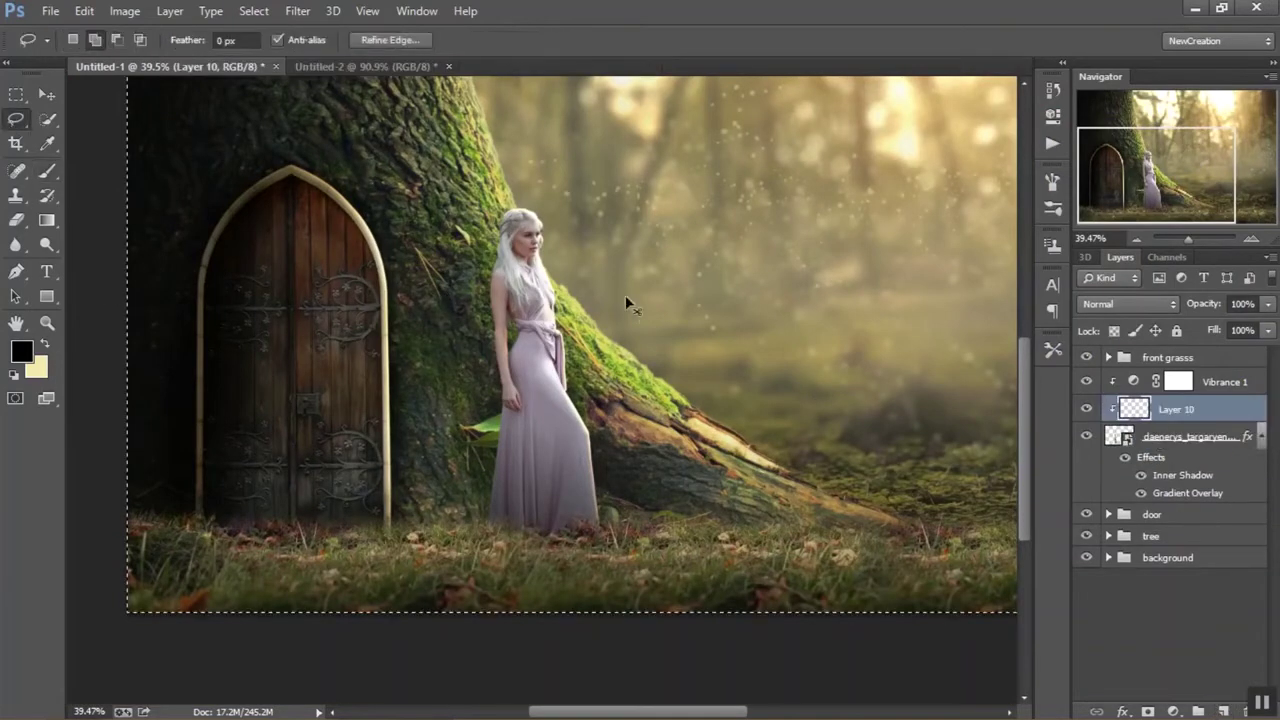
right_click(607, 289)
left_click(650, 563)
left_click(748, 192)
key("ctrl+d")
Move the gray layer above Vibrance 1 and blend it, ending in Pin Light
key("l")
left_click(1128, 303)
left_click(1100, 249)
left_click_drag(1198, 412, 1198, 372)
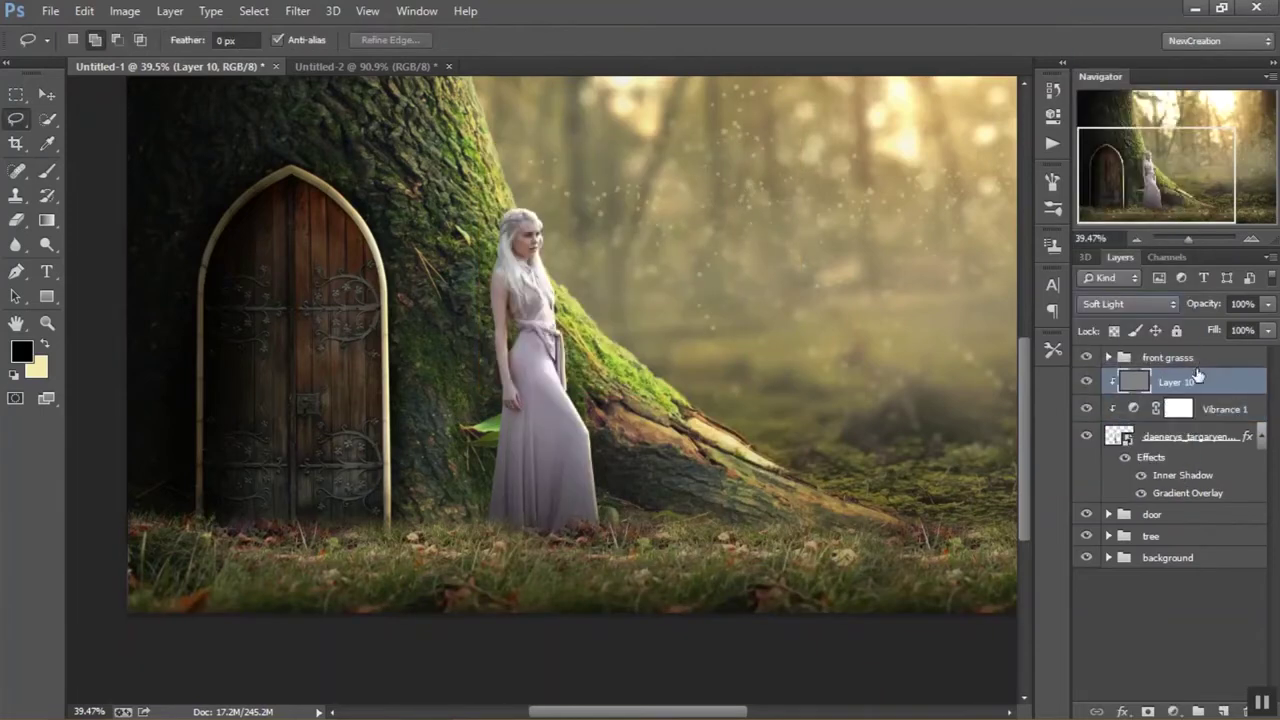
key("shift+alt+o")
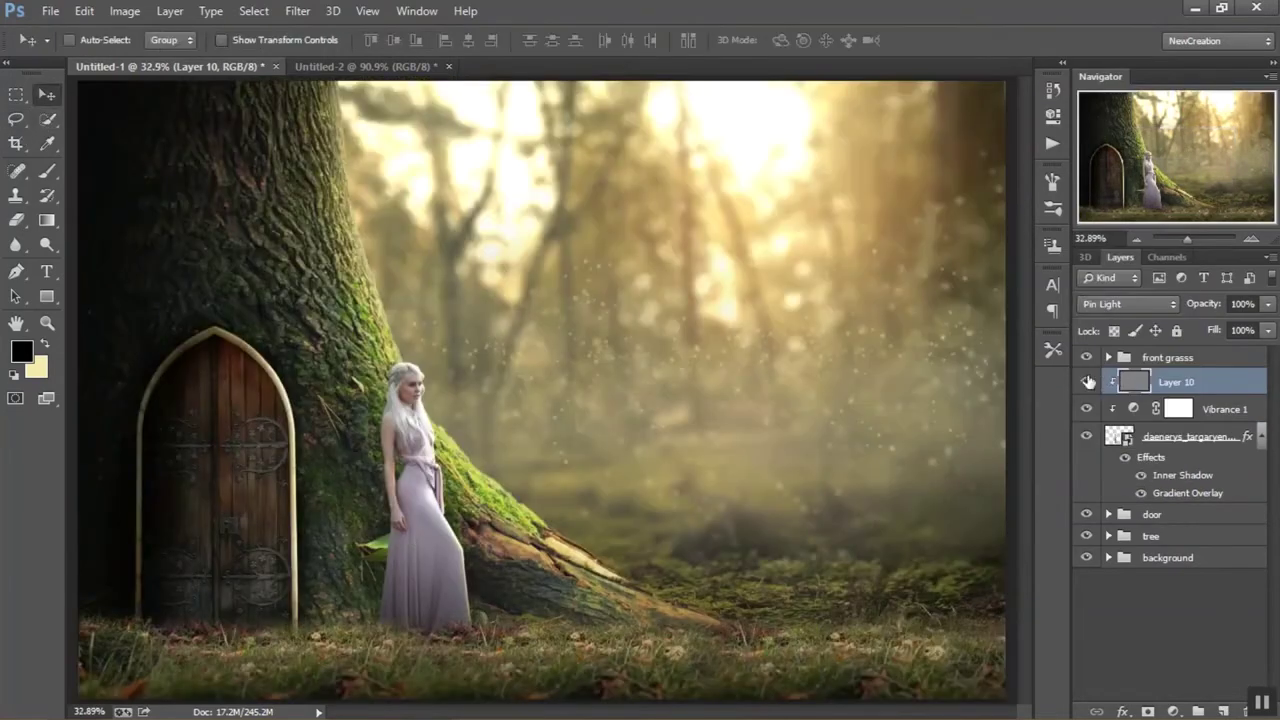
Switch to the Dodge tool and brighten the gown with a brush shrunk to 25, then 20
left_click(47, 243)
right_click(51, 243)
left_click(110, 240)
scroll(388, 505, "up", 3)
scroll(438, 525, "up", 1)
scroll(438, 525, "down", 3)
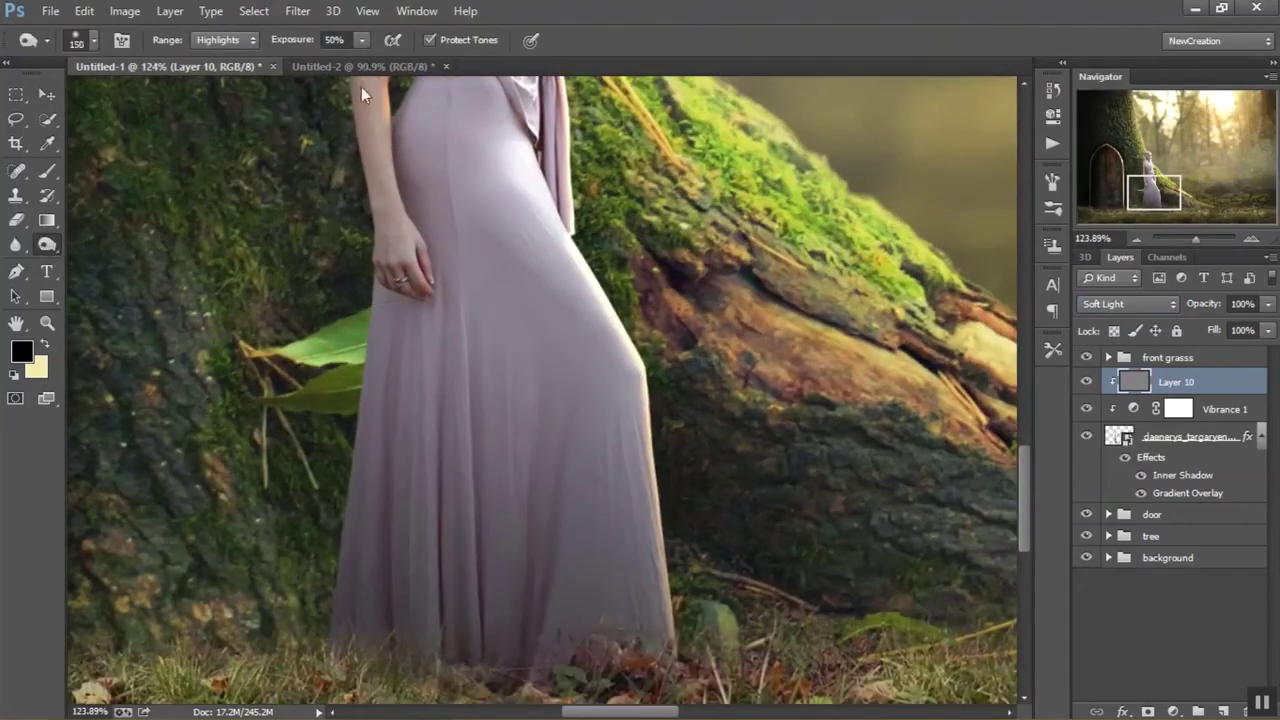
key("bracketleft")
key("bracketleft")
key("bracketleft")
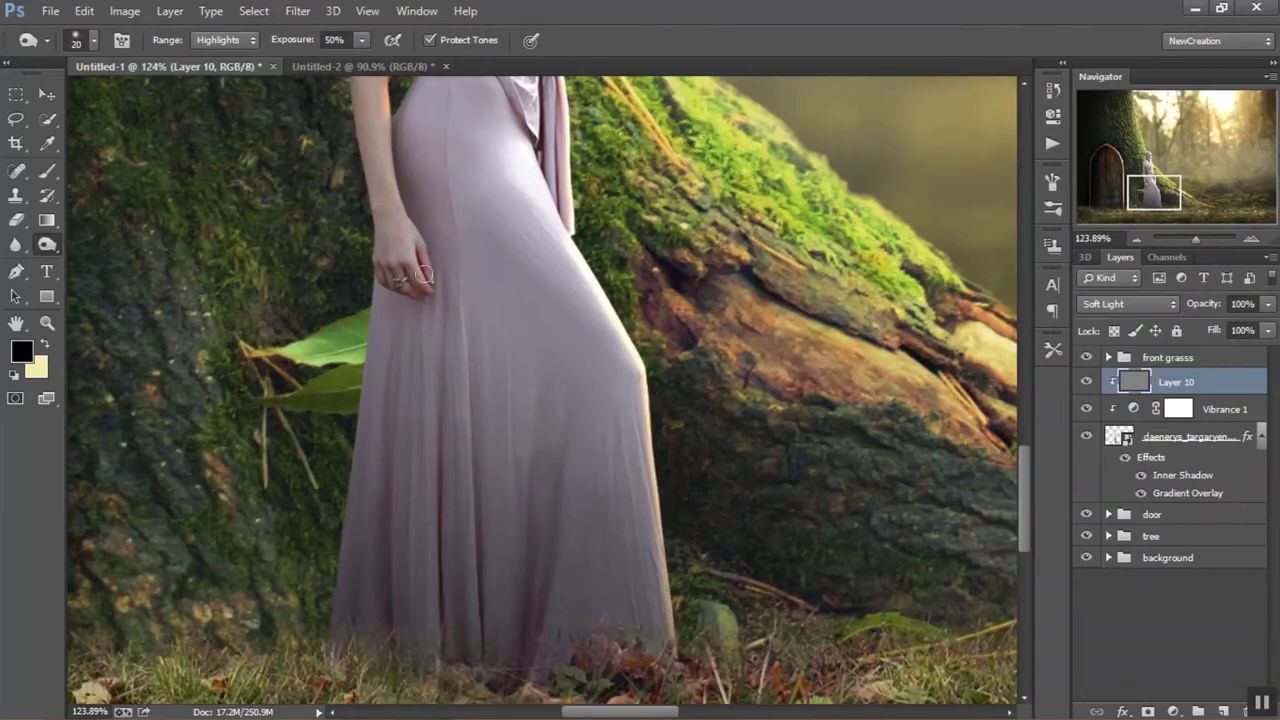
scroll(582, 297, "down", 1)
scroll(500, 480, "down", 2)
scroll(603, 403, "up", 2)
scroll(636, 319, "up", 3)
key("bracketleft")
Dodge the dress folds and arms with a brush enlarged to 30 and larger
scroll(586, 243, "up", 3)
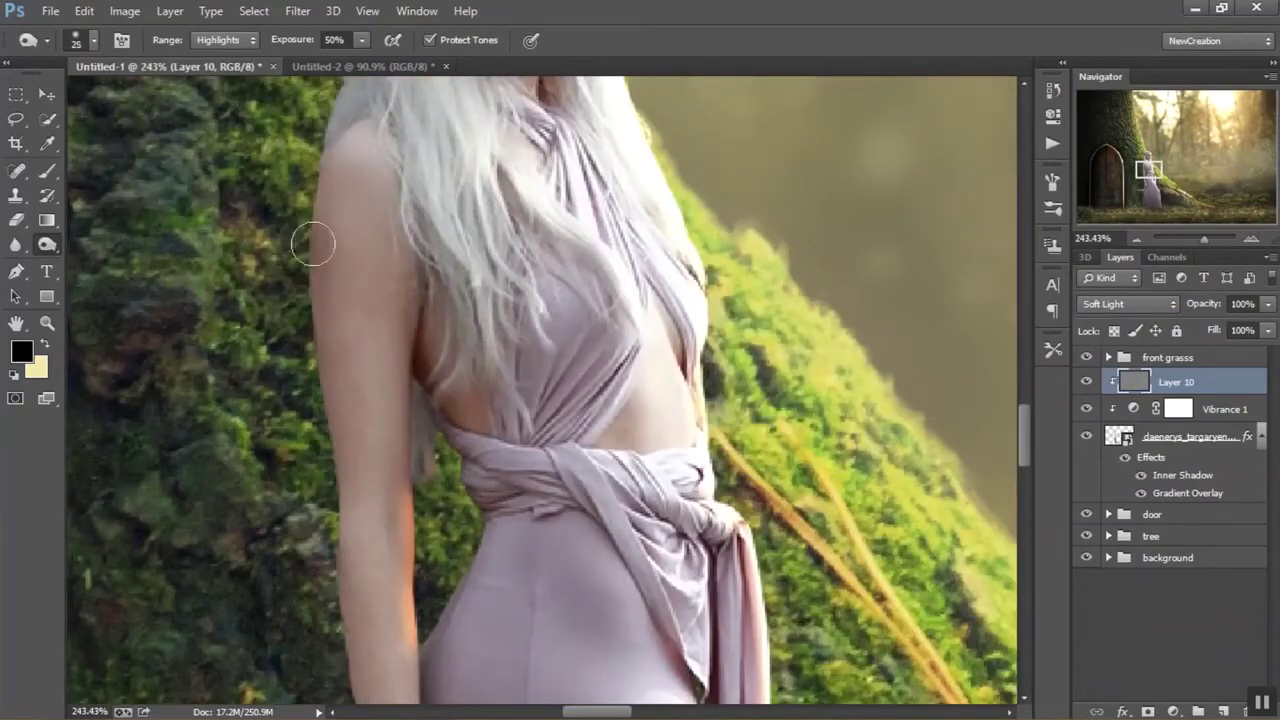
scroll(380, 466, "down", 3)
scroll(449, 363, "down", 3)
scroll(466, 257, "down", 5)
key("bracketright")
scroll(489, 496, "down", 3)
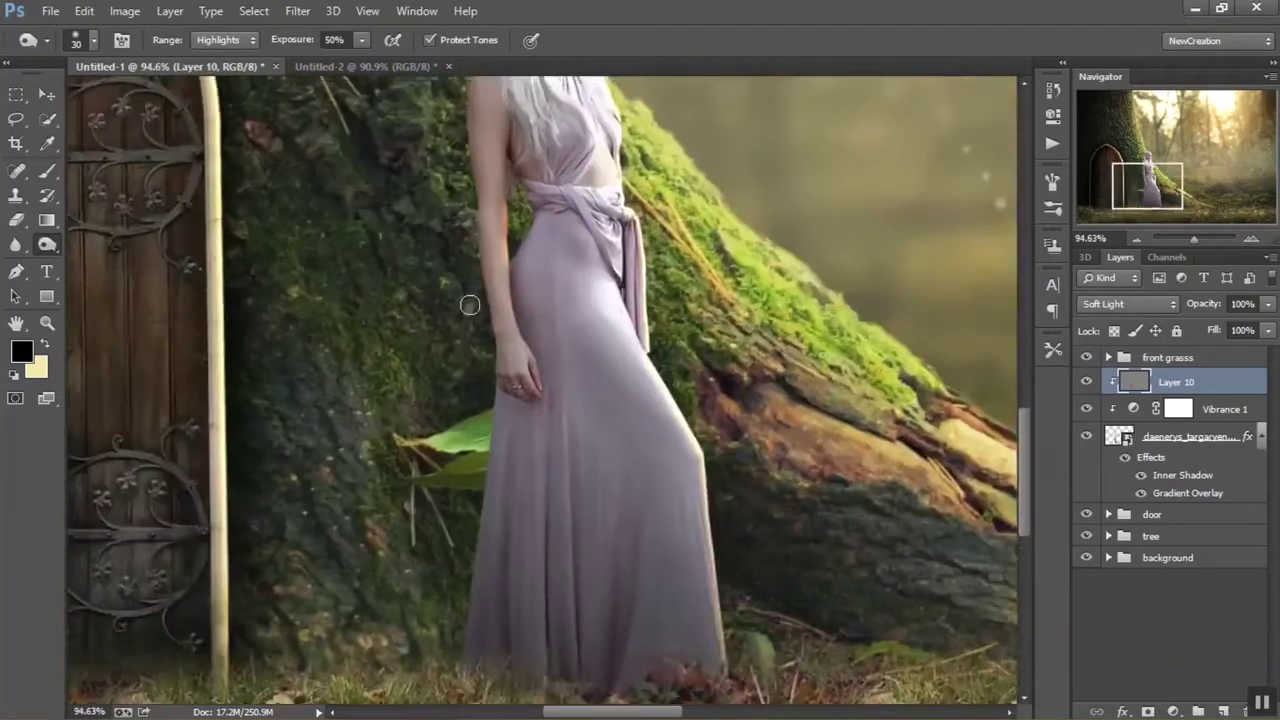
scroll(489, 496, "up", 2)
scroll(491, 491, "up", 2)
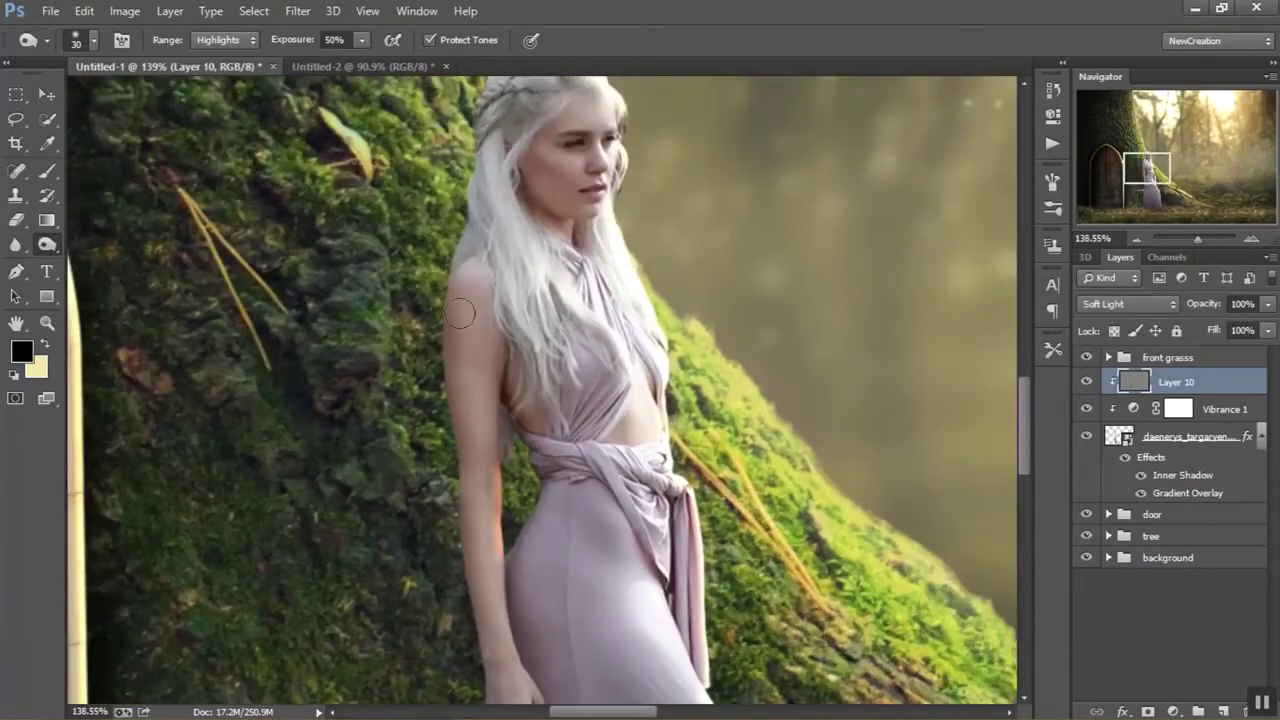
scroll(496, 514, "down", 3)
scroll(448, 415, "down", 2)
scroll(468, 315, "up", 5)
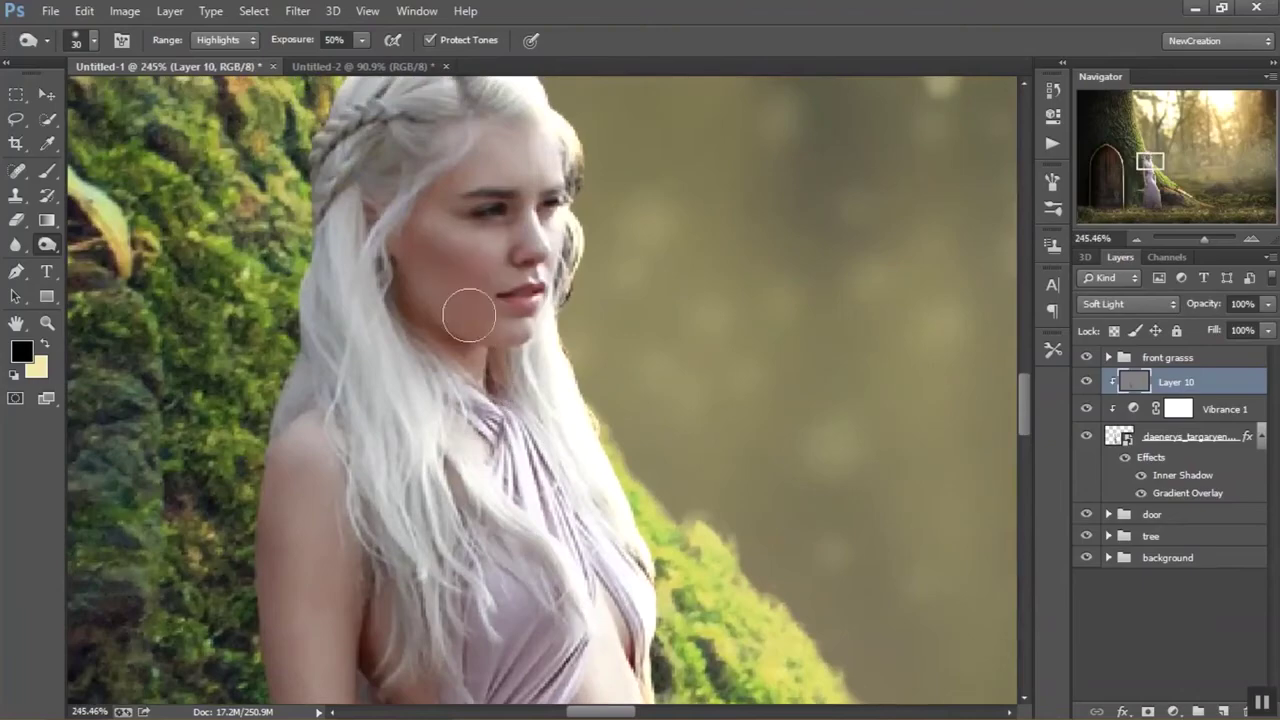
scroll(480, 171, "down", 2)
key("bracketright")
scroll(607, 403, "down", 4)
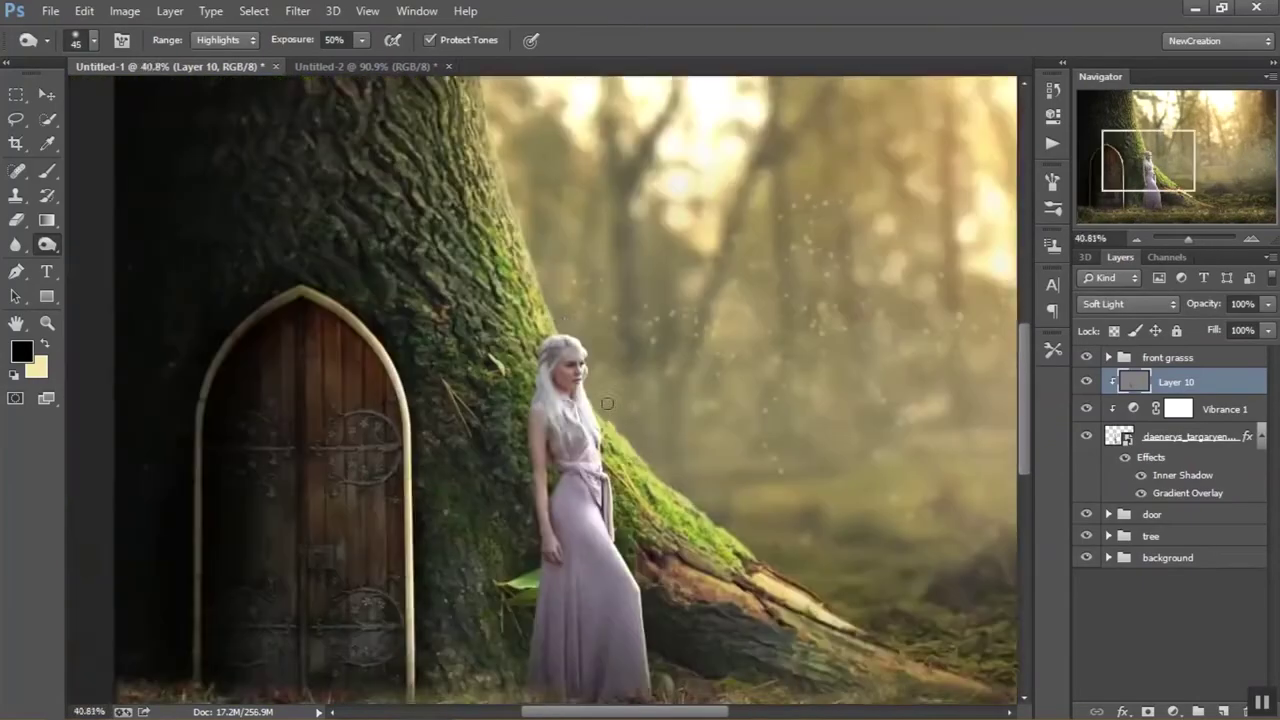
scroll(558, 326, "up", 1)
key("o")
scroll(500, 330, "up", 2)
scroll(450, 350, "up", 2)
scroll(438, 357, "up", 1)
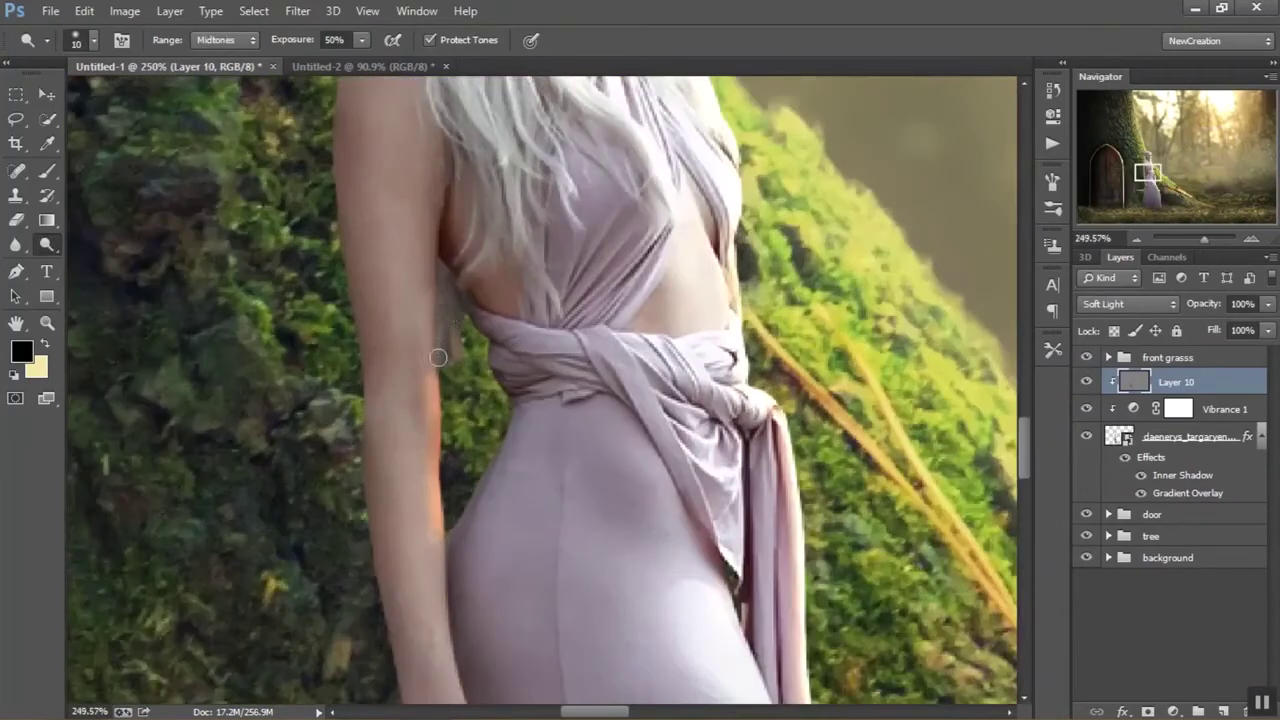
scroll(440, 360, "down", 2)
scroll(700, 540, "down", 1)
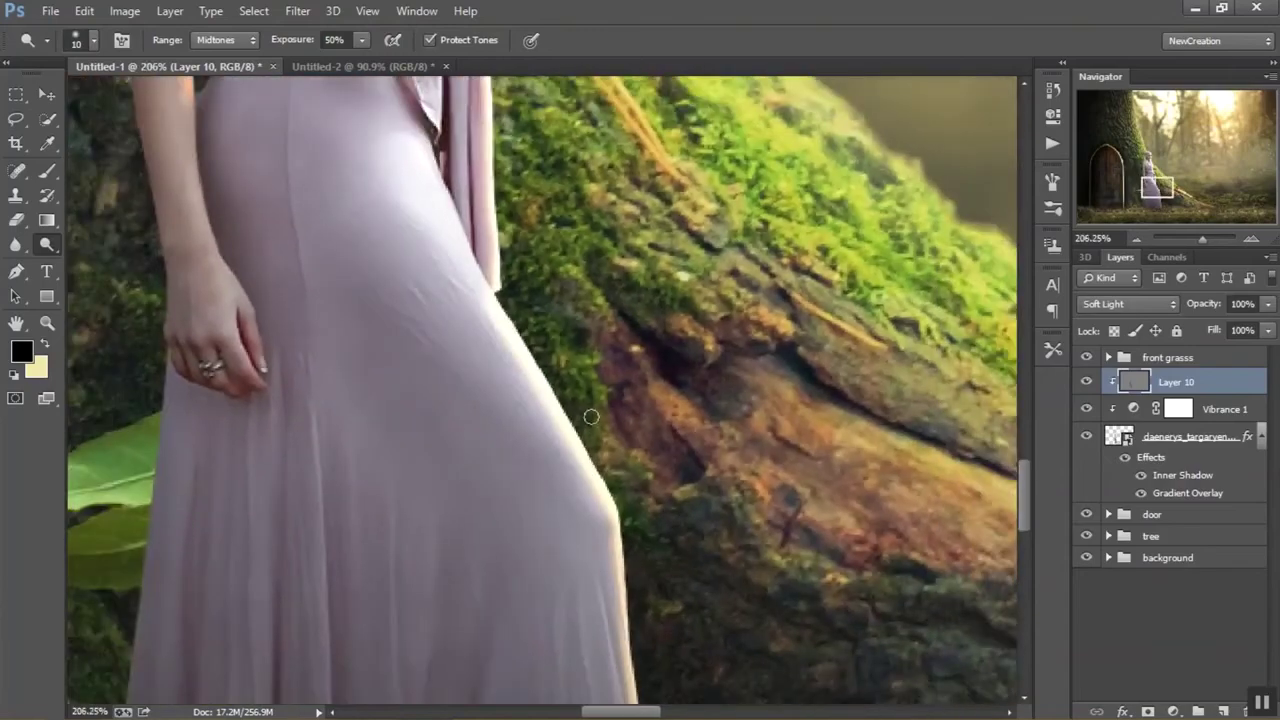
scroll(591, 416, "down", 3)
key("bracketright")
key("bracketright")
key("bracketright")
scroll(523, 229, "down", 3)
scroll(523, 229, "up", 5)
scroll(609, 426, "down", 2)
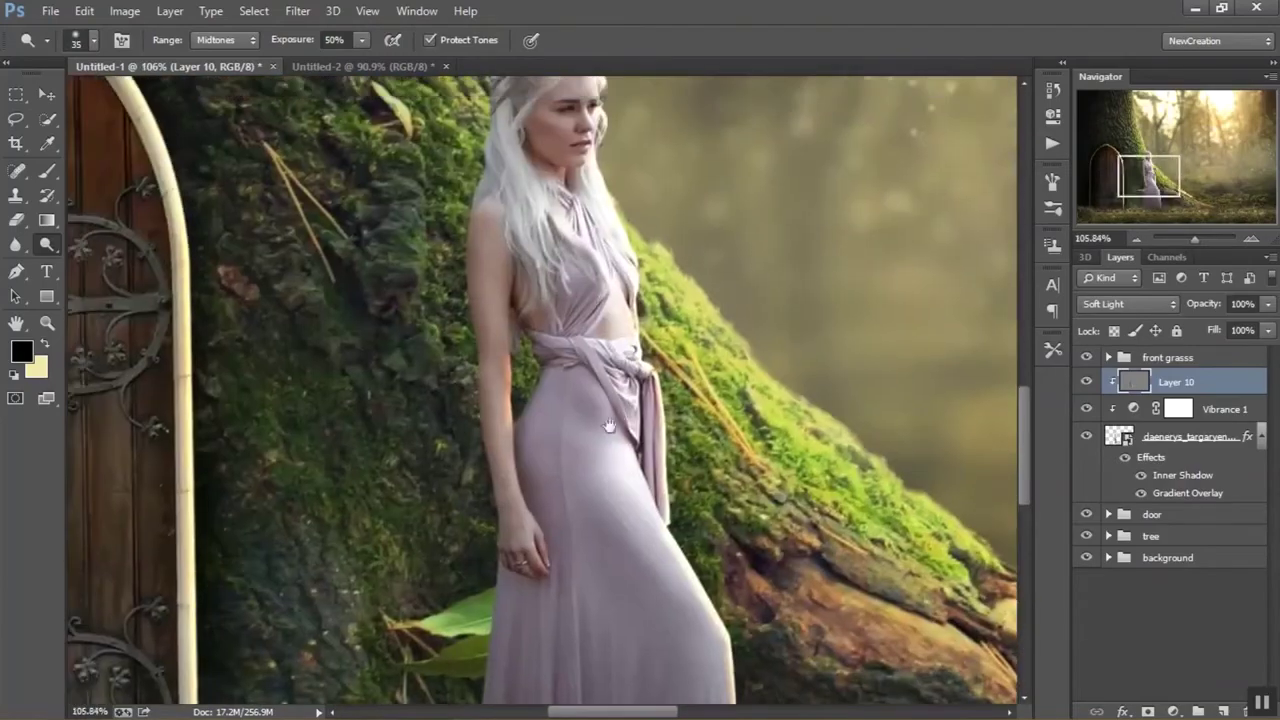
scroll(609, 426, "up", 3)
scroll(609, 426, "up", 2)
Dodge the woman's face with a smaller brush to add soft highlights
key("bracketleft")
key("bracketleft")
key("bracketleft")
key("bracketright")
scroll(391, 188, "down", 3)
scroll(391, 188, "left", 2)
scroll(343, 491, "up", 2)
scroll(500, 297, "down", 3)
scroll(500, 297, "down", 3)
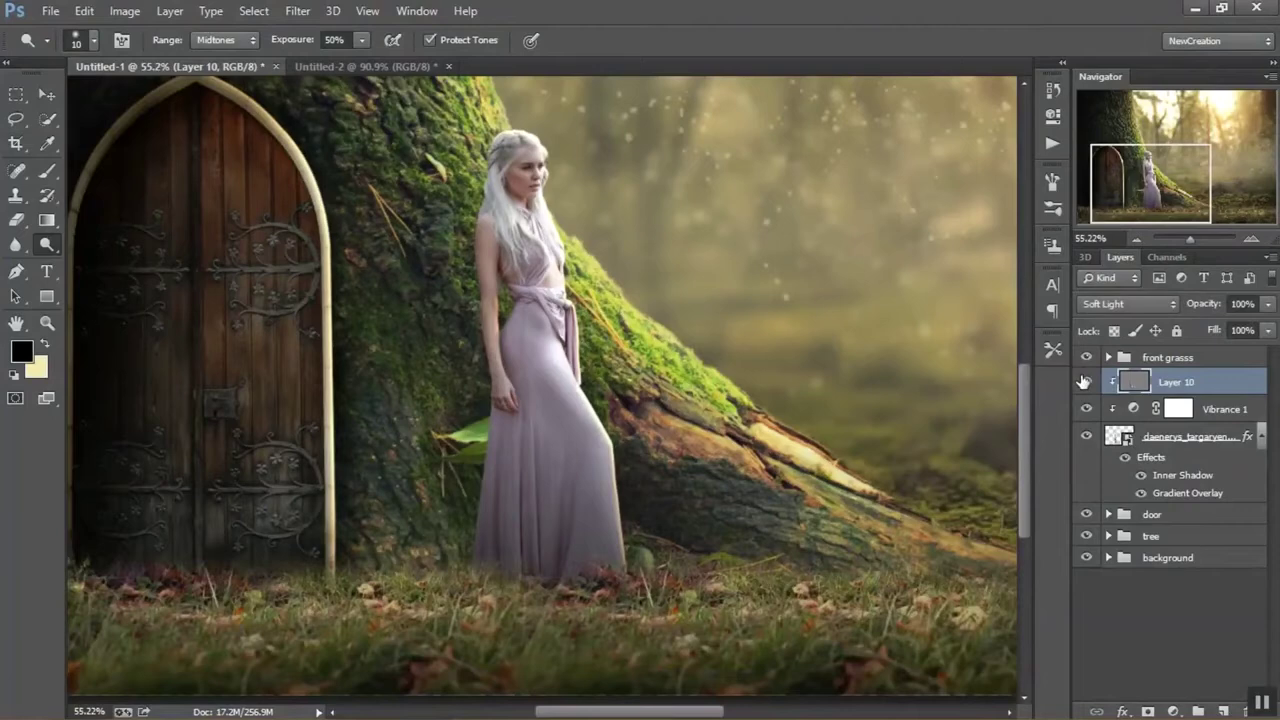
left_click(1168, 710)
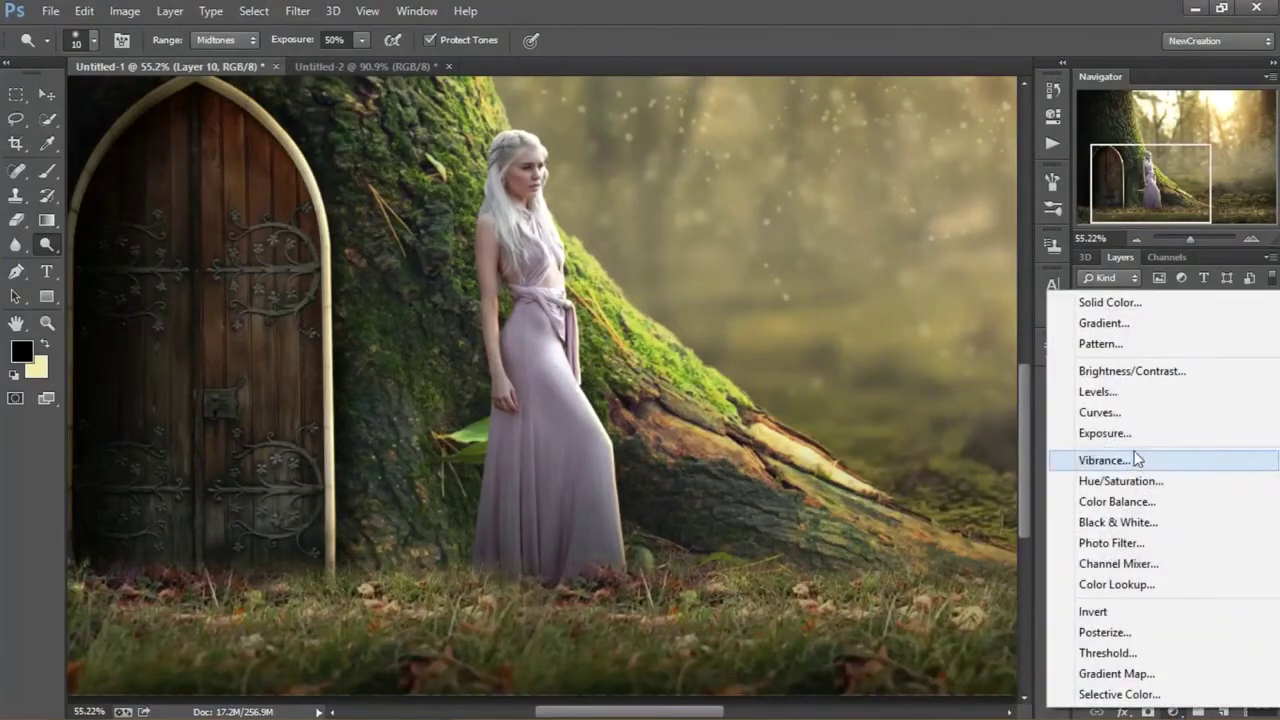
Add a Levels adjustment clipped to the woman with output white 230
left_click(1088, 392)
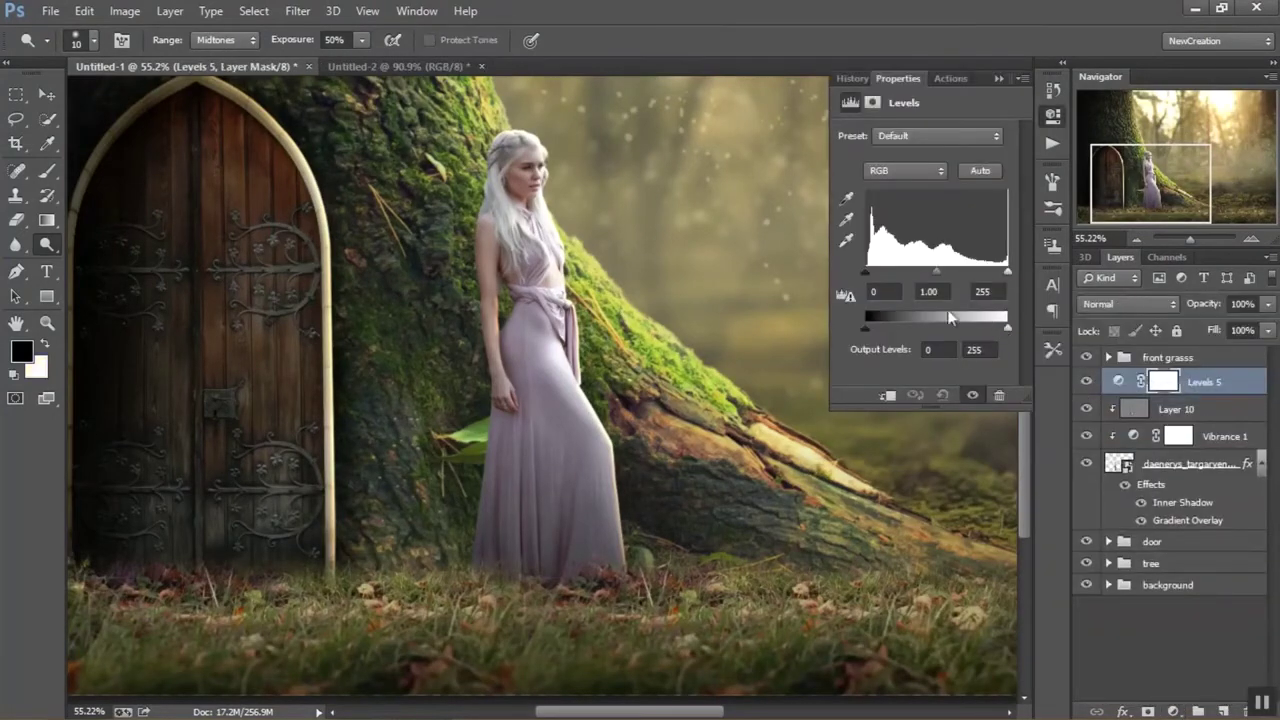
left_click(886, 396)
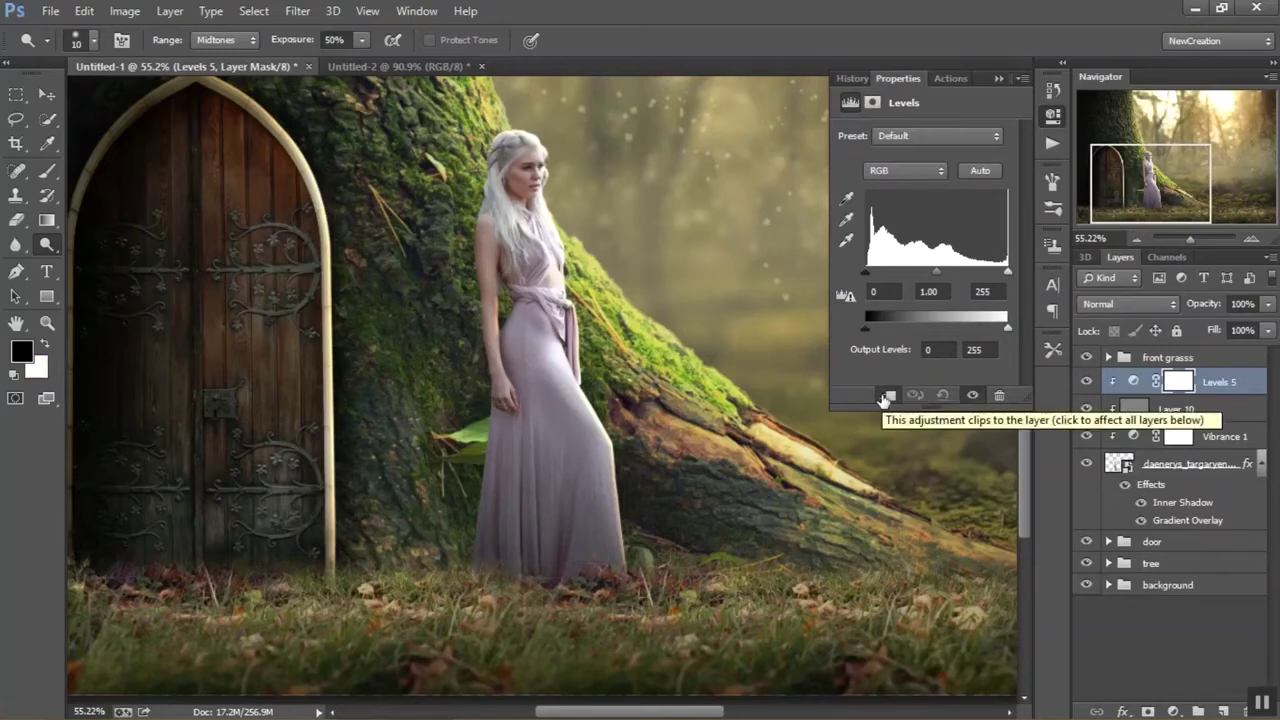
left_click(970, 349)
type("230")
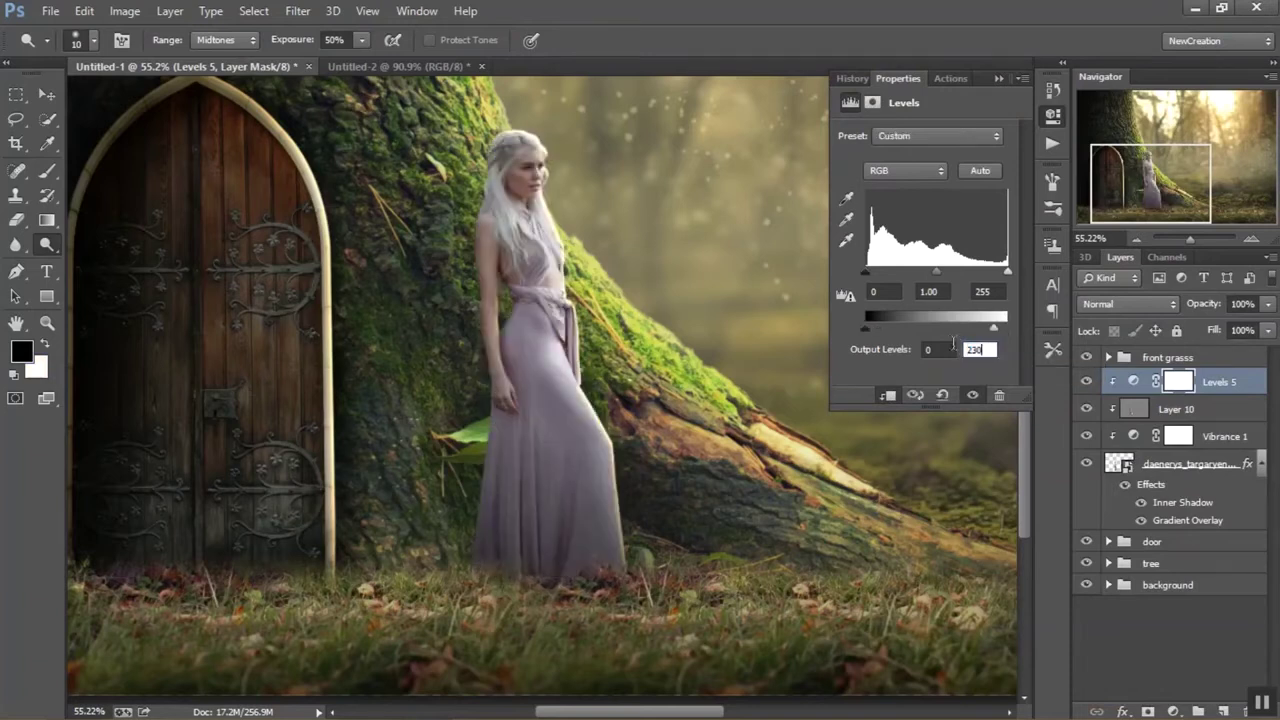
key("Return")
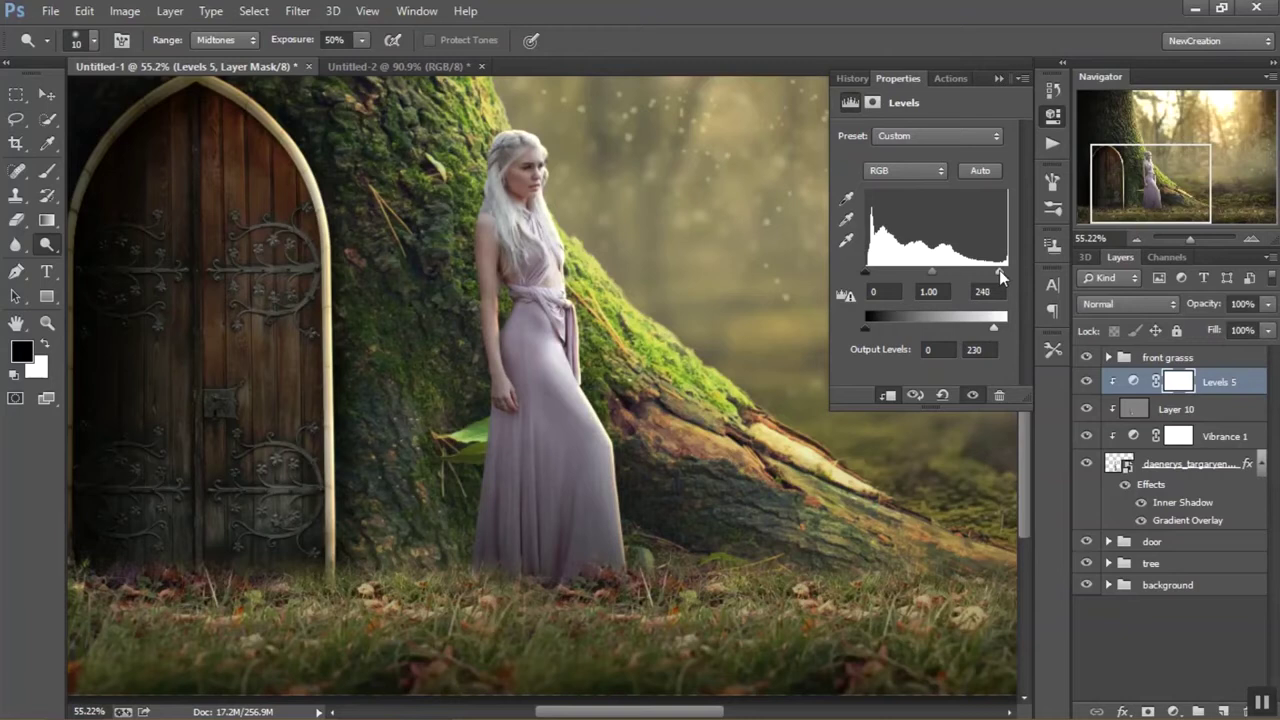
Set Levels input white to 250 and midtones to 0.86, then compare before and after
left_click(985, 291)
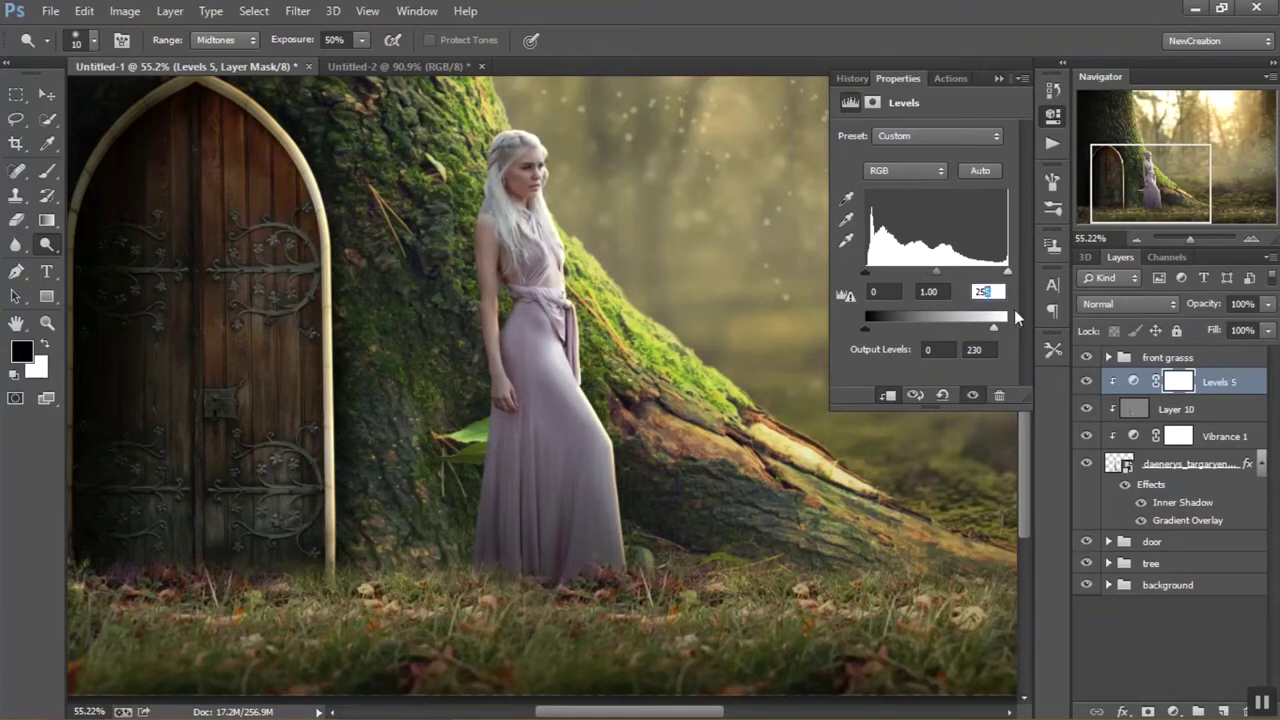
left_click(942, 292)
type("0.86")
key("Return")
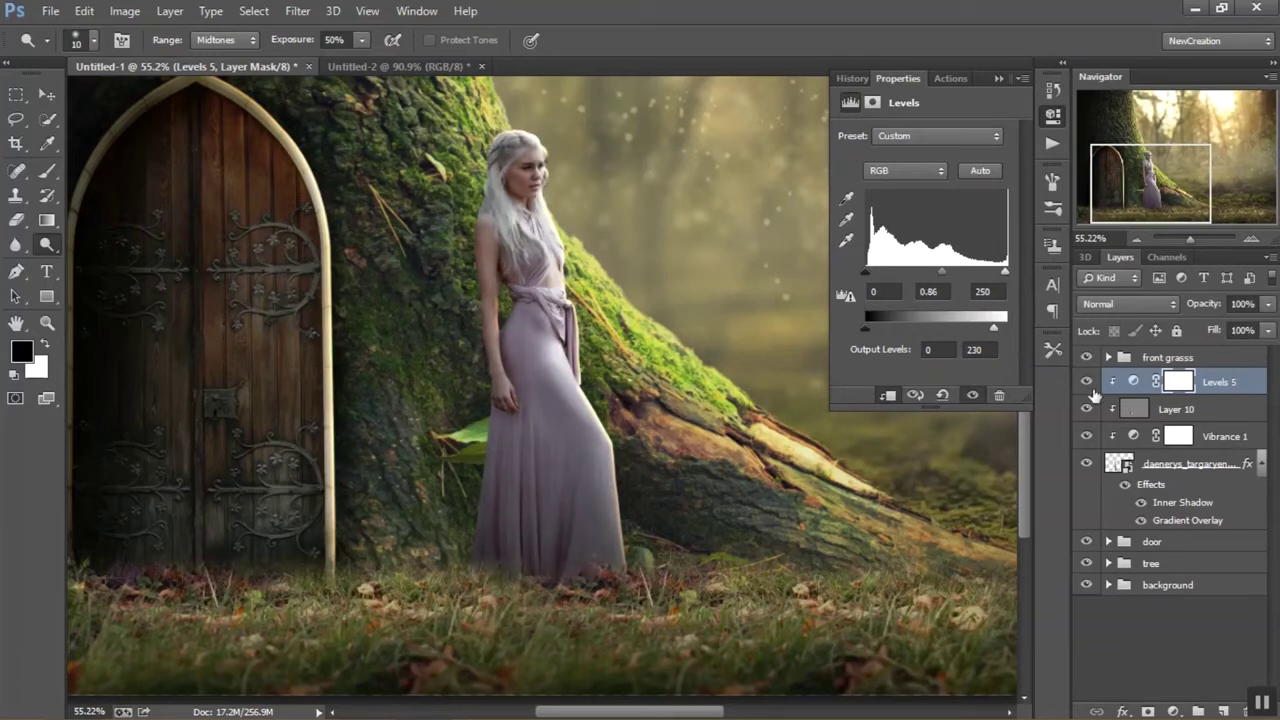
left_click(1089, 386)
left_click(1086, 381)
left_click(1086, 381)
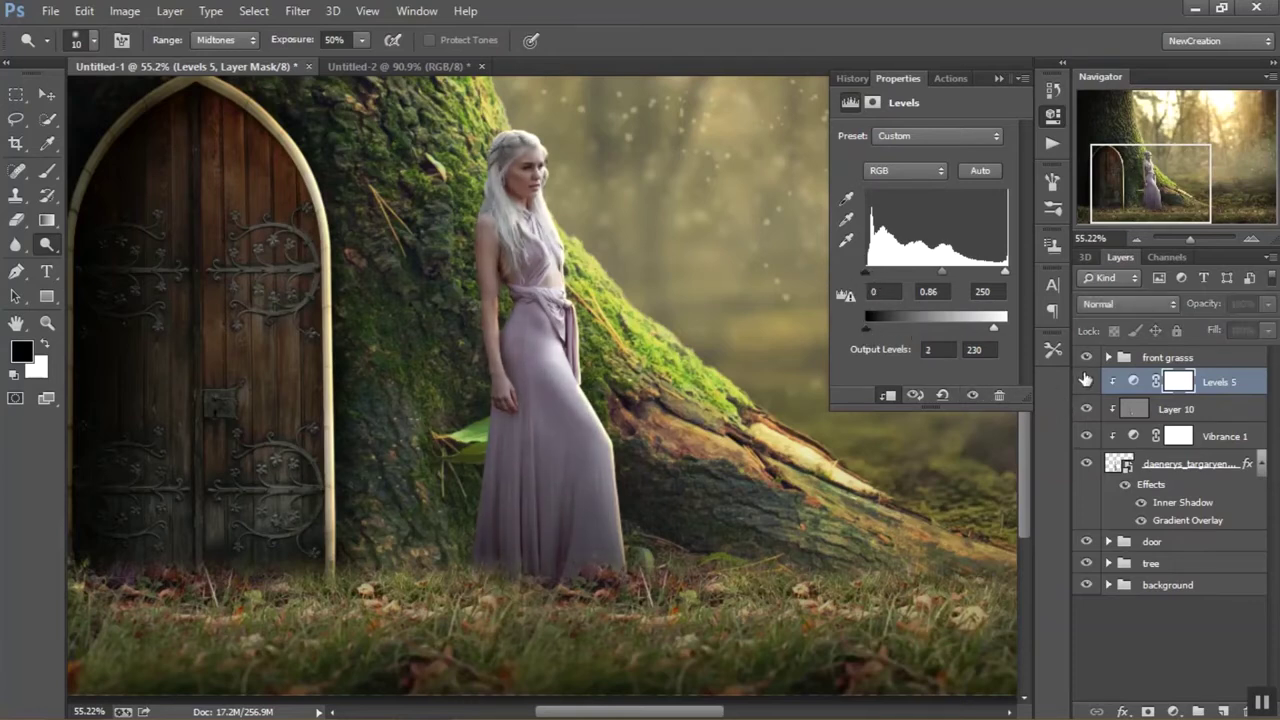
left_click(998, 78)
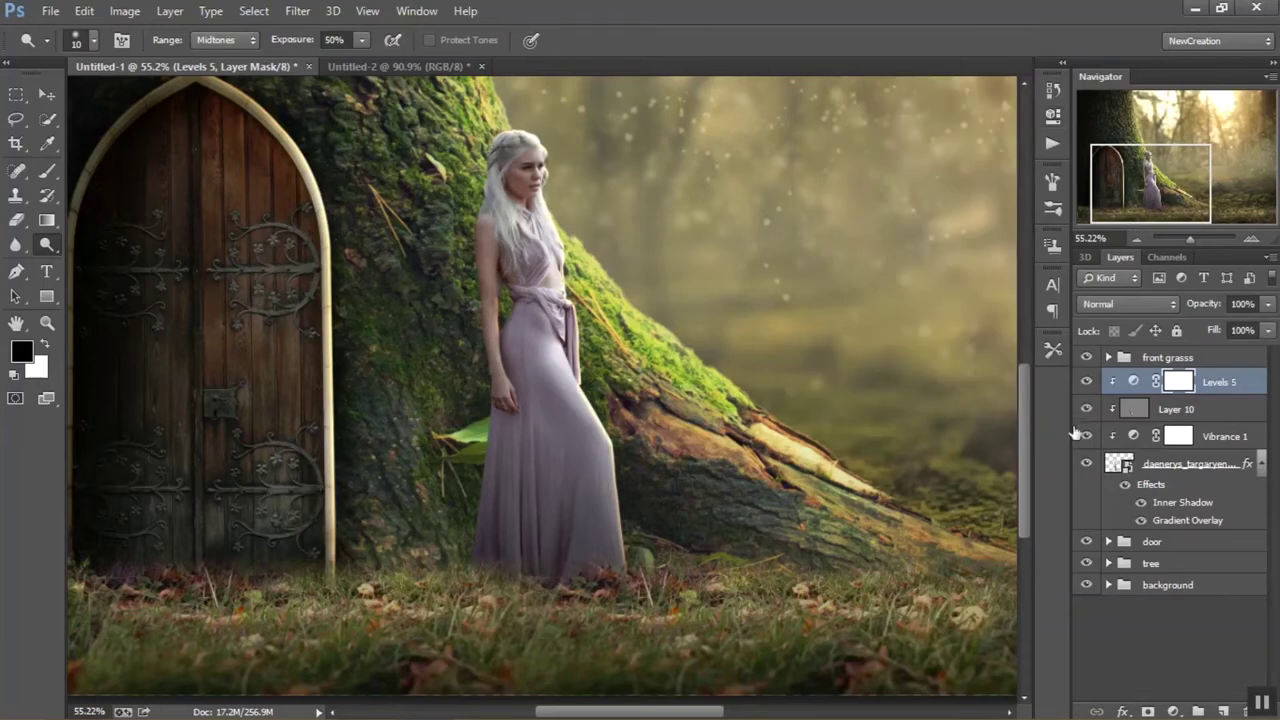
left_click(1173, 711)
Add a Color Balance layer with midtones Cyan/Red 43, Magenta/Green 25, Yellow/Blue -3
left_click(1157, 503)
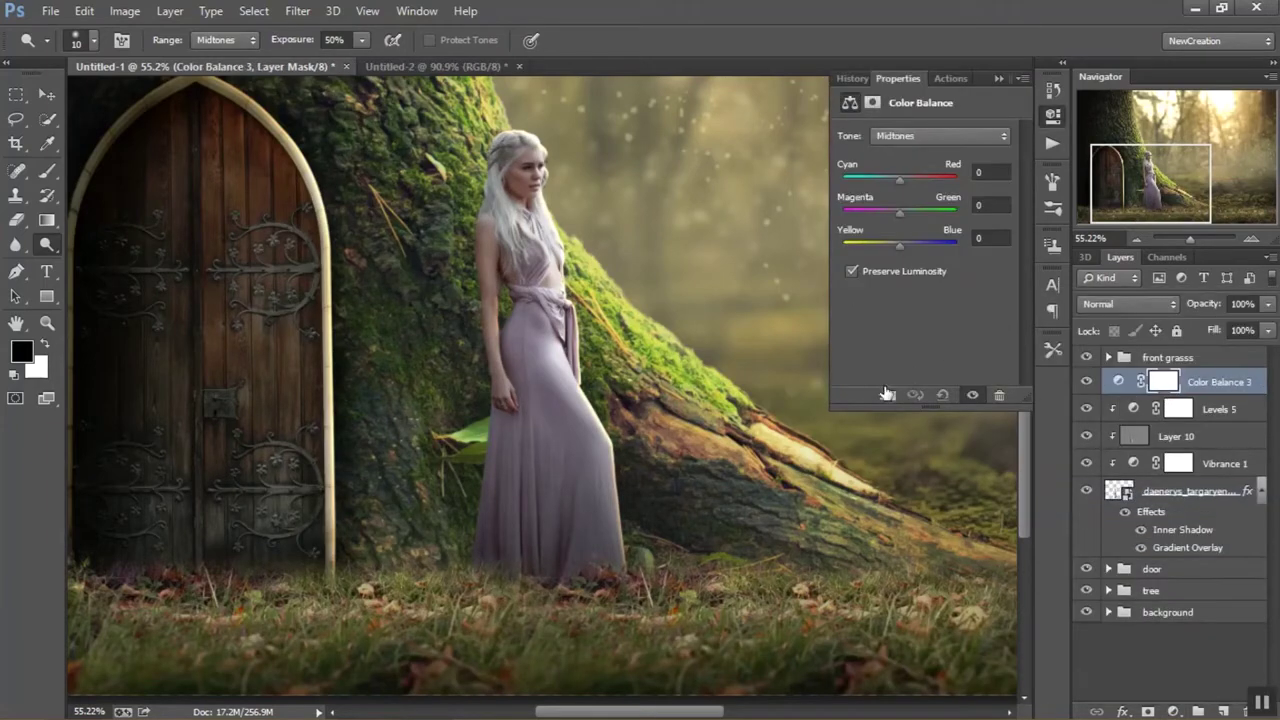
left_click(992, 171)
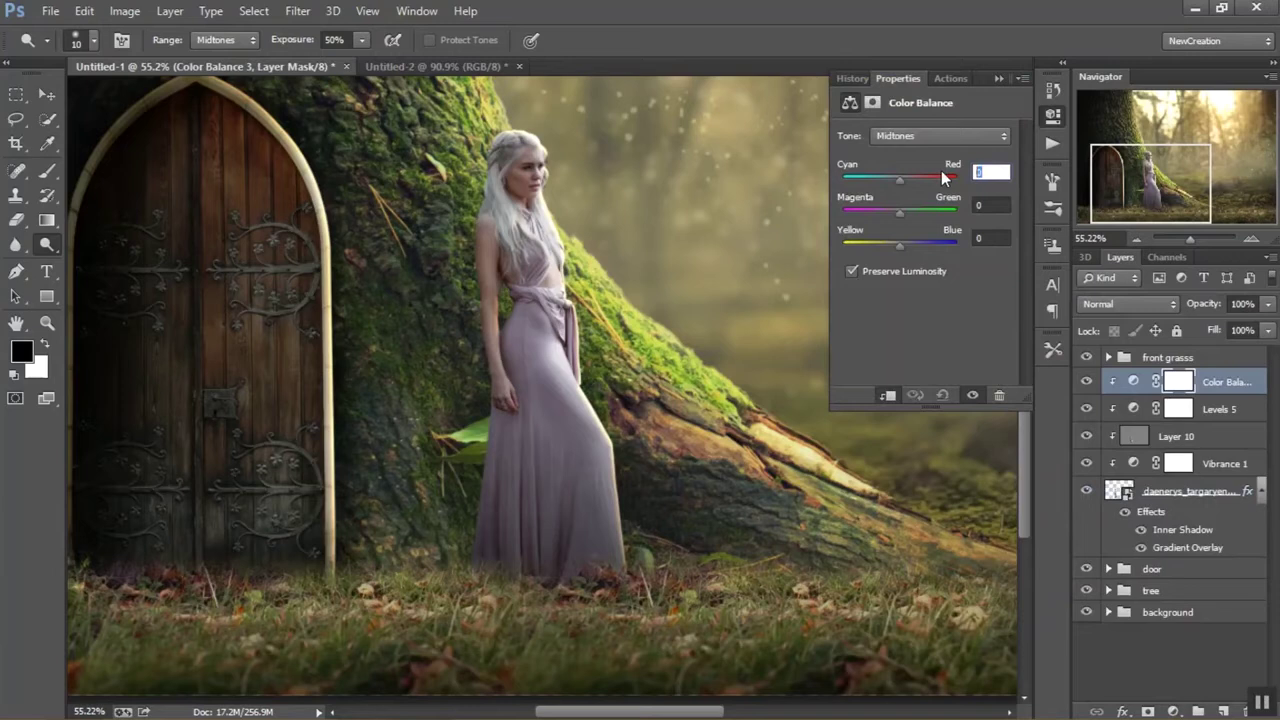
type("43")
key("Tab")
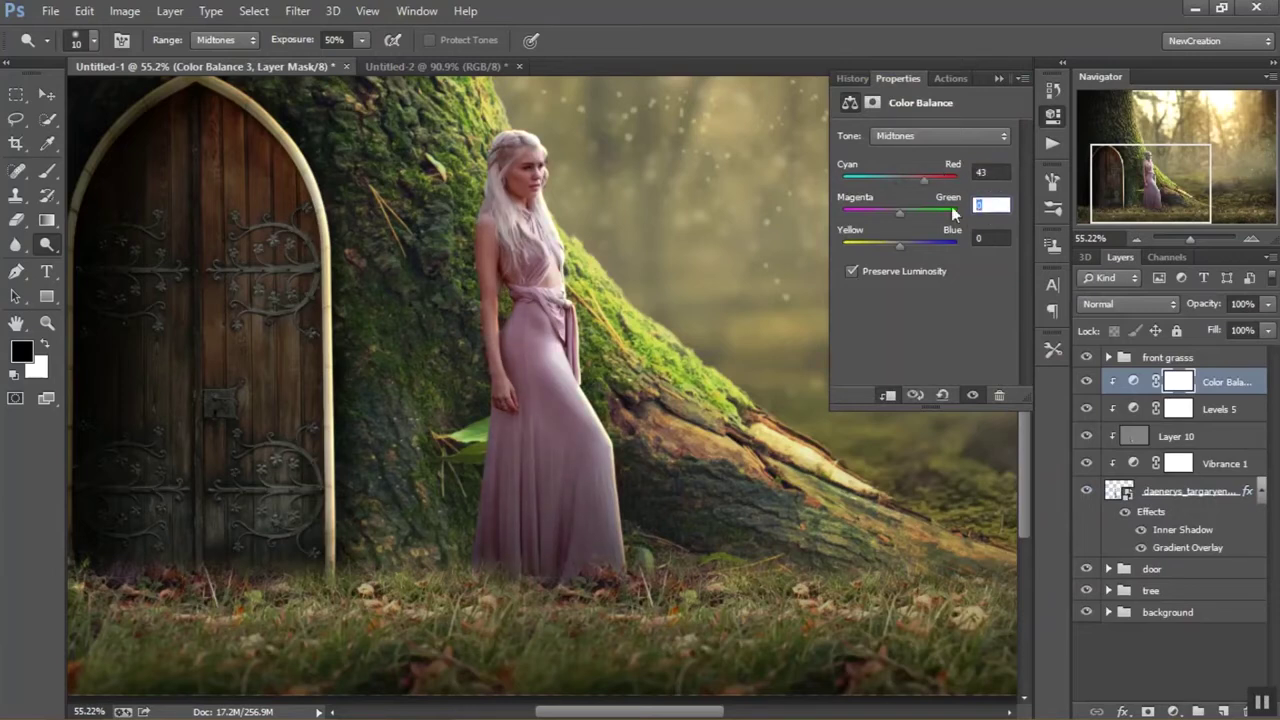
type("25")
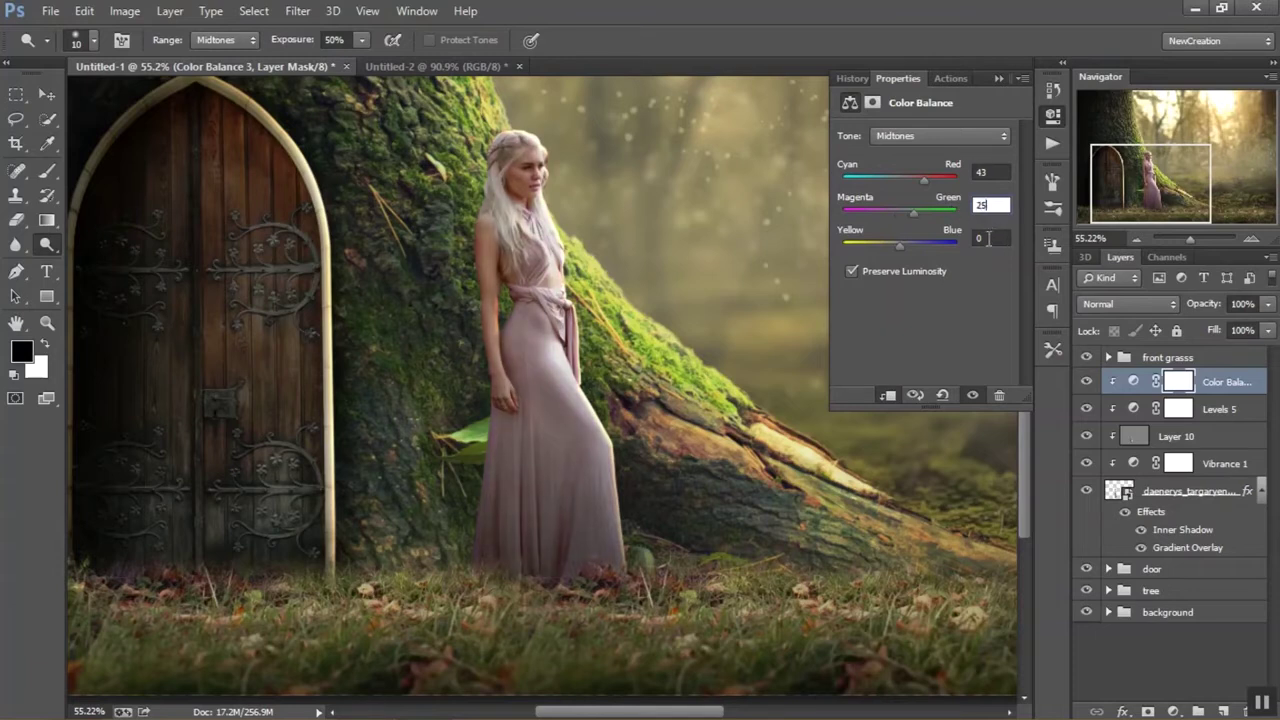
key("Tab")
type("-")
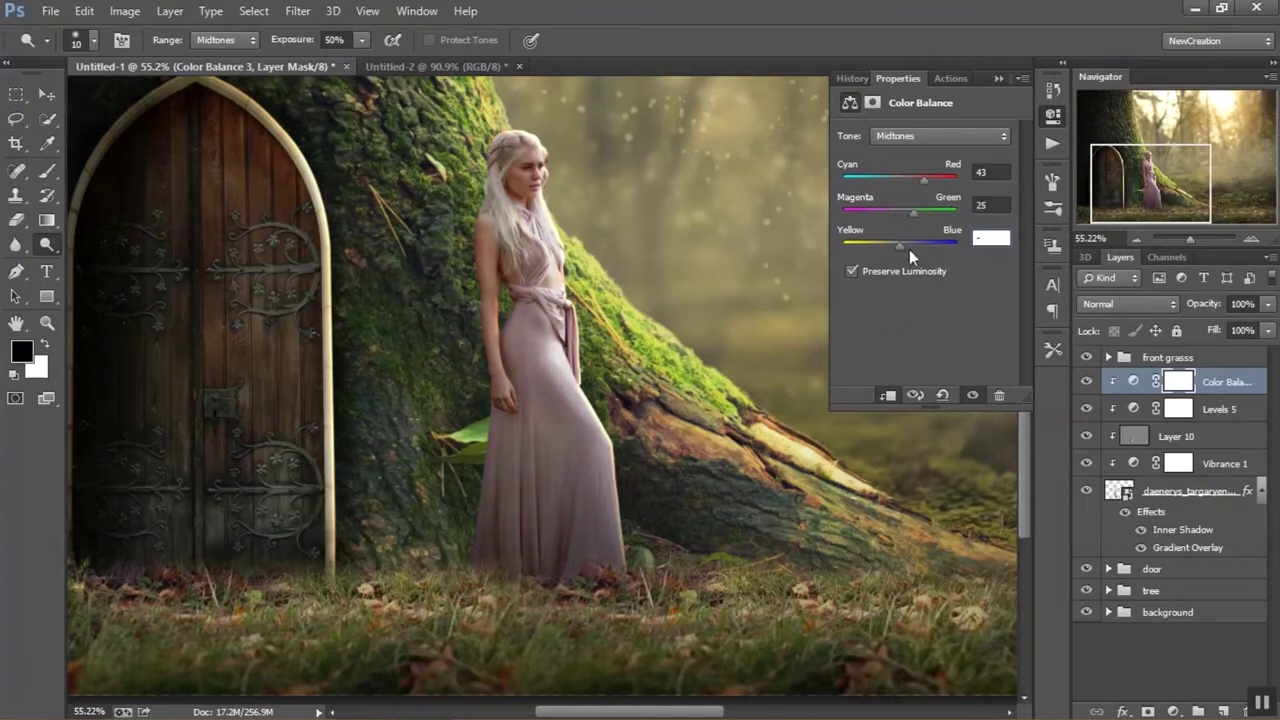
type("3")
Switch to the Shadows tone and set Cyan/Red to -11, trying 7 on Yellow/Blue
left_click(912, 136)
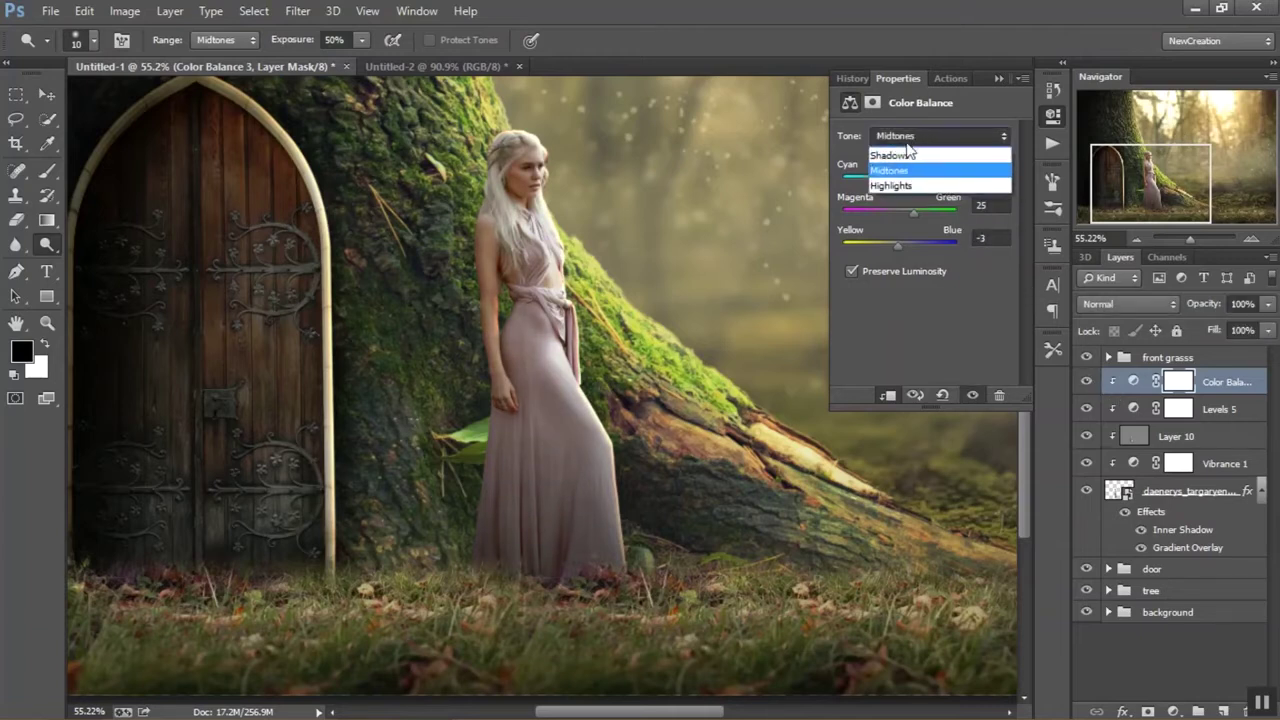
left_click(900, 155)
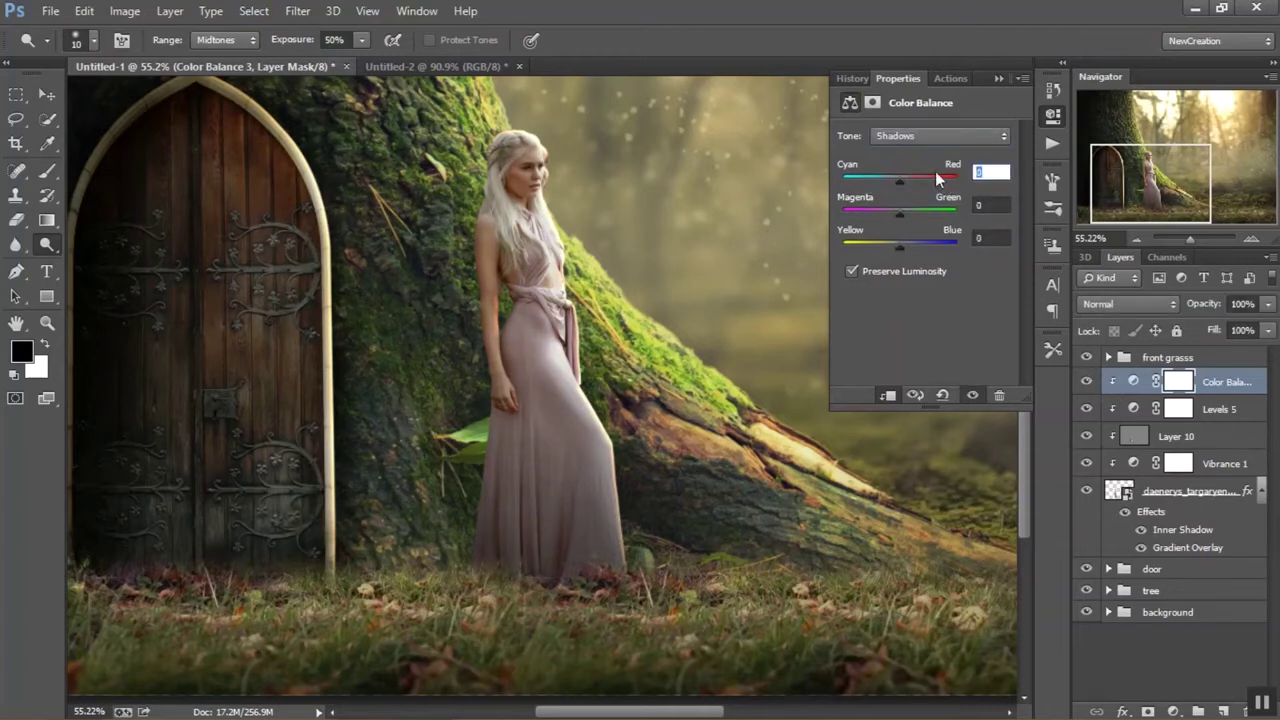
type("-11")
key("Tab")
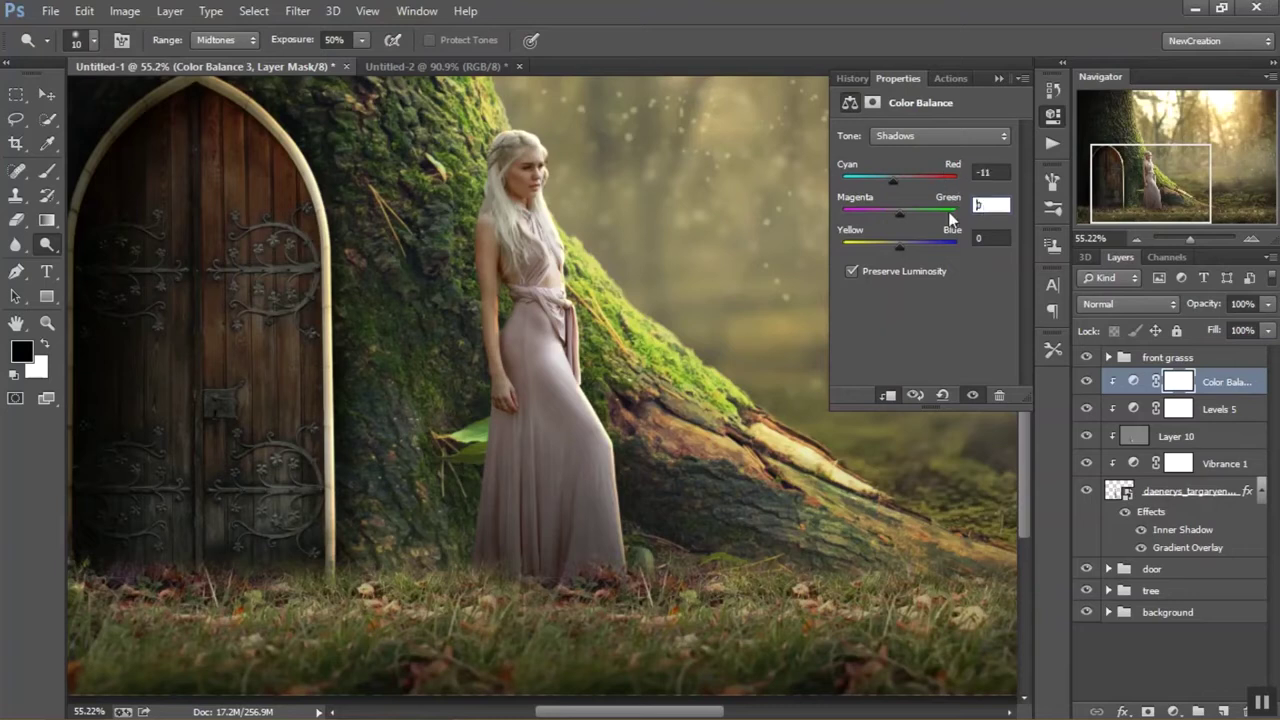
left_click(976, 237)
type("7")
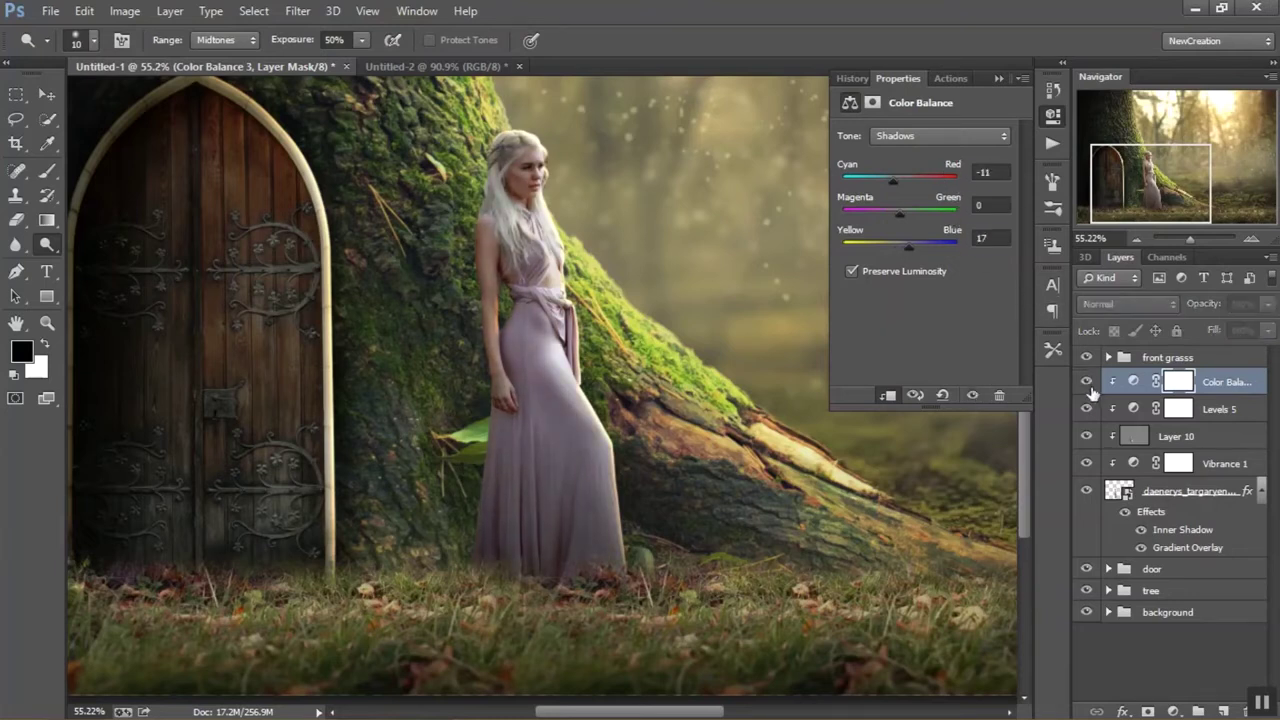
left_click(998, 78)
scroll(550, 390, "down", 5)
scroll(530, 400, "up", 3)
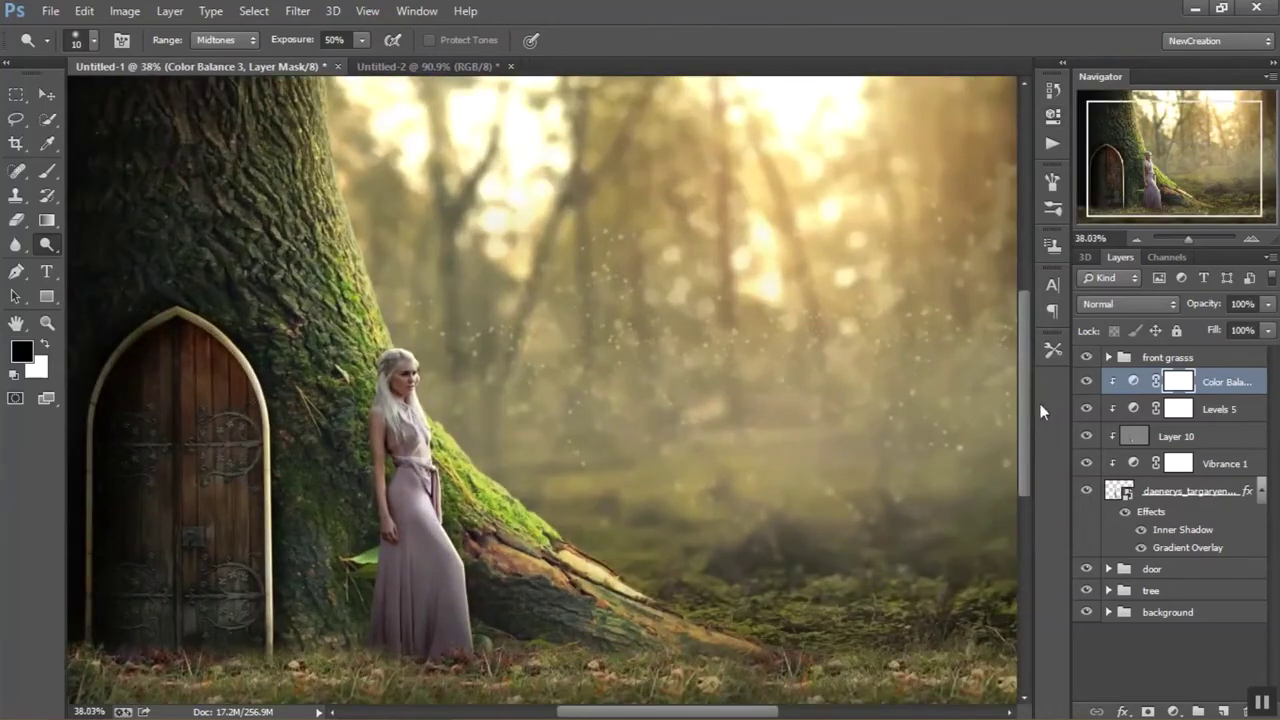
Change the shadows Yellow/Blue to -17 and fit the whole image in the window
double_click(1136, 380)
left_click(940, 135)
left_click(900, 160)
left_click_drag(900, 248, 903, 248)
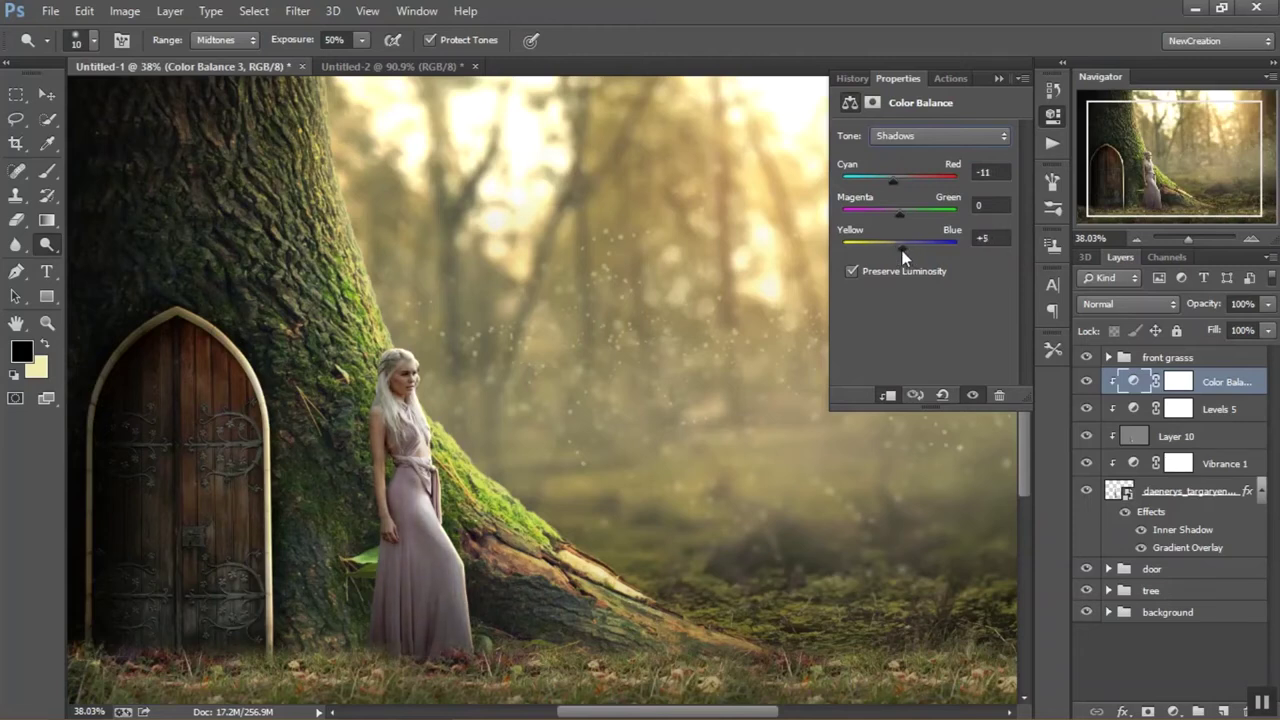
left_click_drag(901, 250, 896, 253)
type("-17")
key("Return")
left_click(998, 78)
key("ctrl+0")
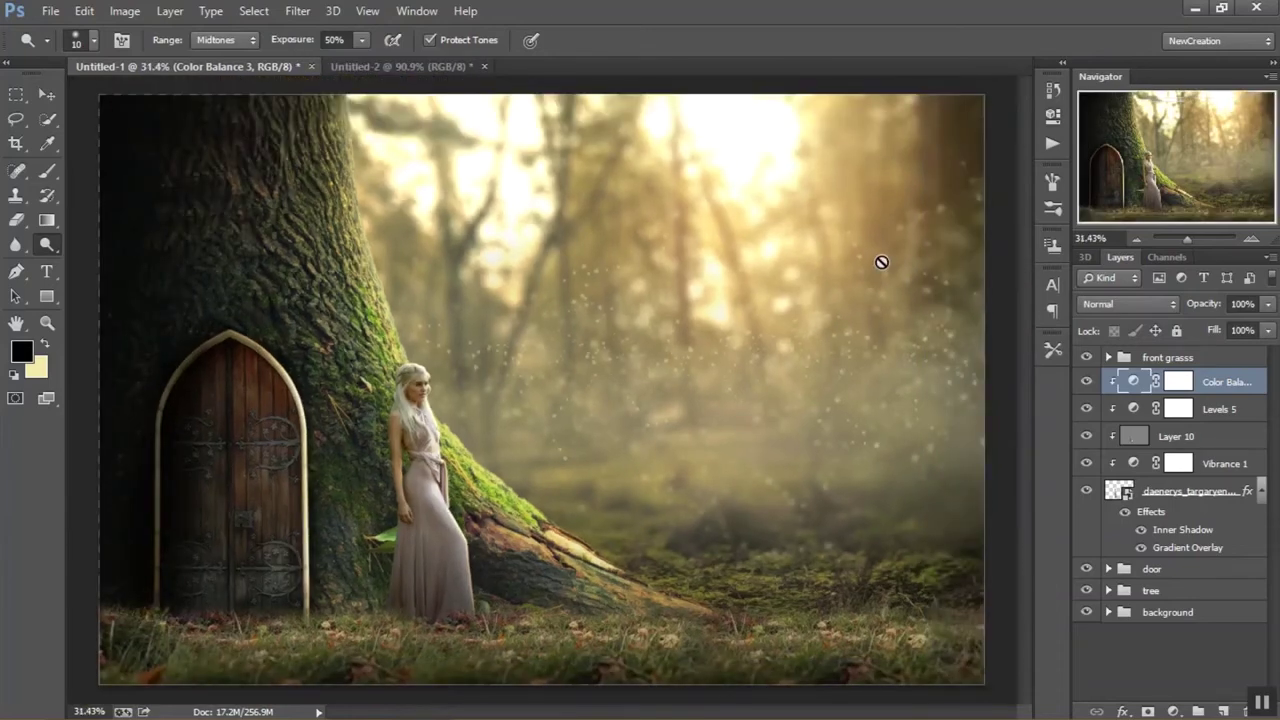
Move the woman's layer up a few pixels
left_click(50, 98)
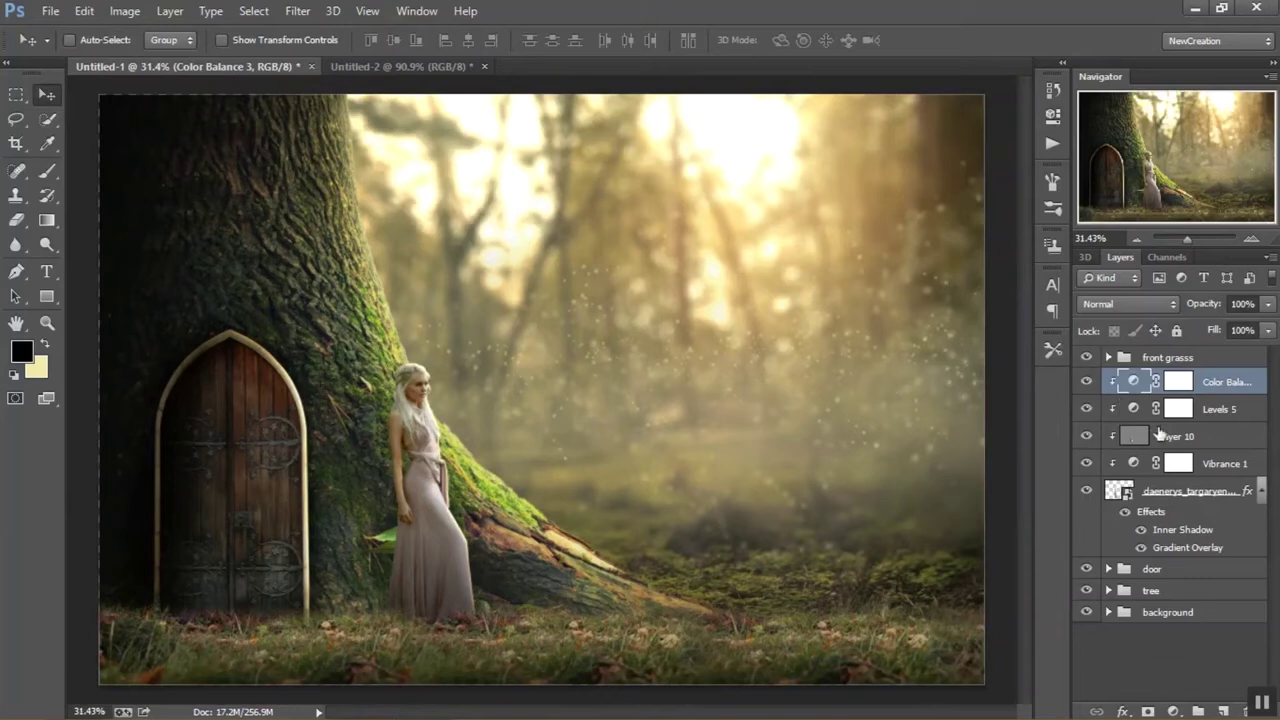
left_click(1160, 490)
left_click_drag(428, 474, 428, 472)
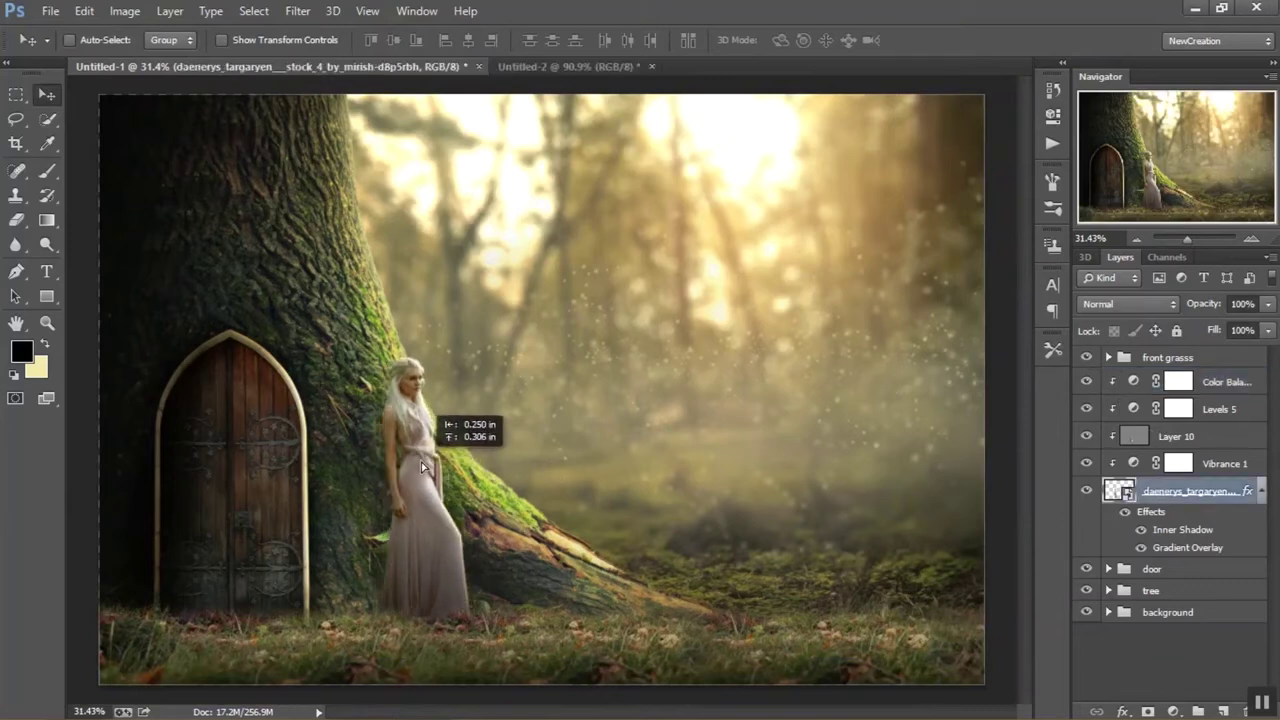
left_click_drag(428, 472, 428, 462)
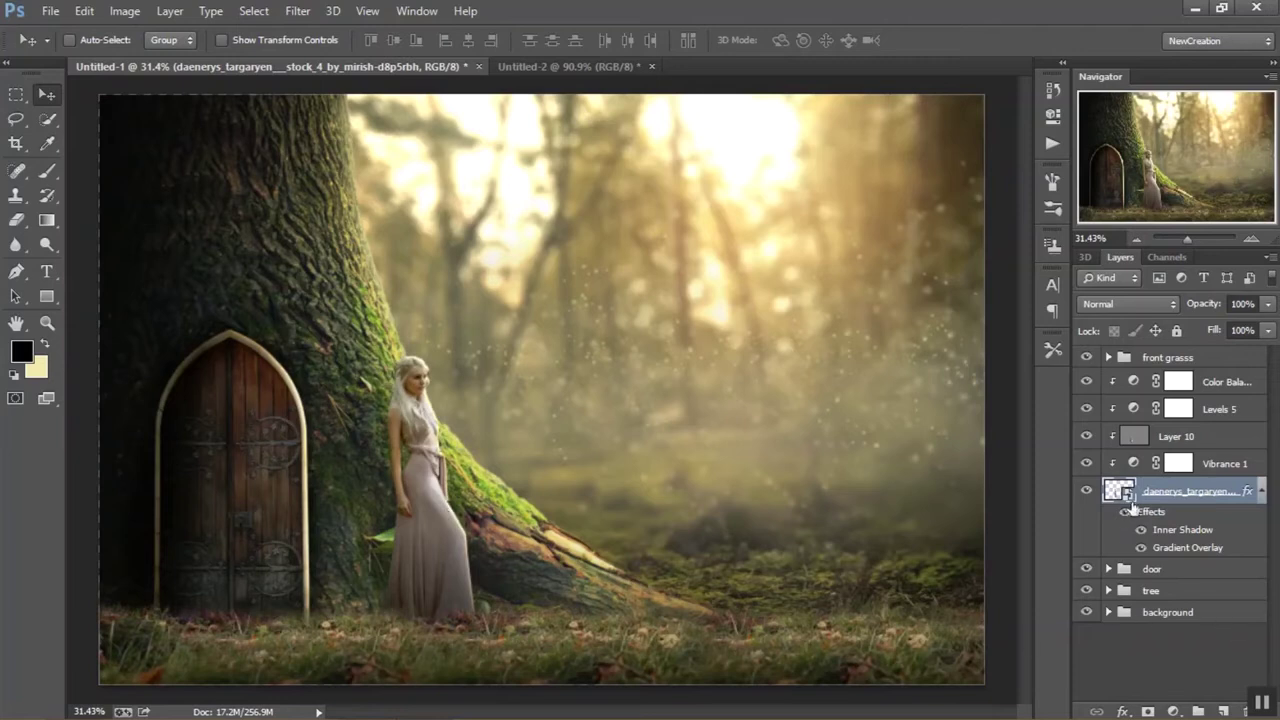
Add Layer 11 below the woman and paint soft shadow strokes along her back
left_click(1223, 711, "ctrl")
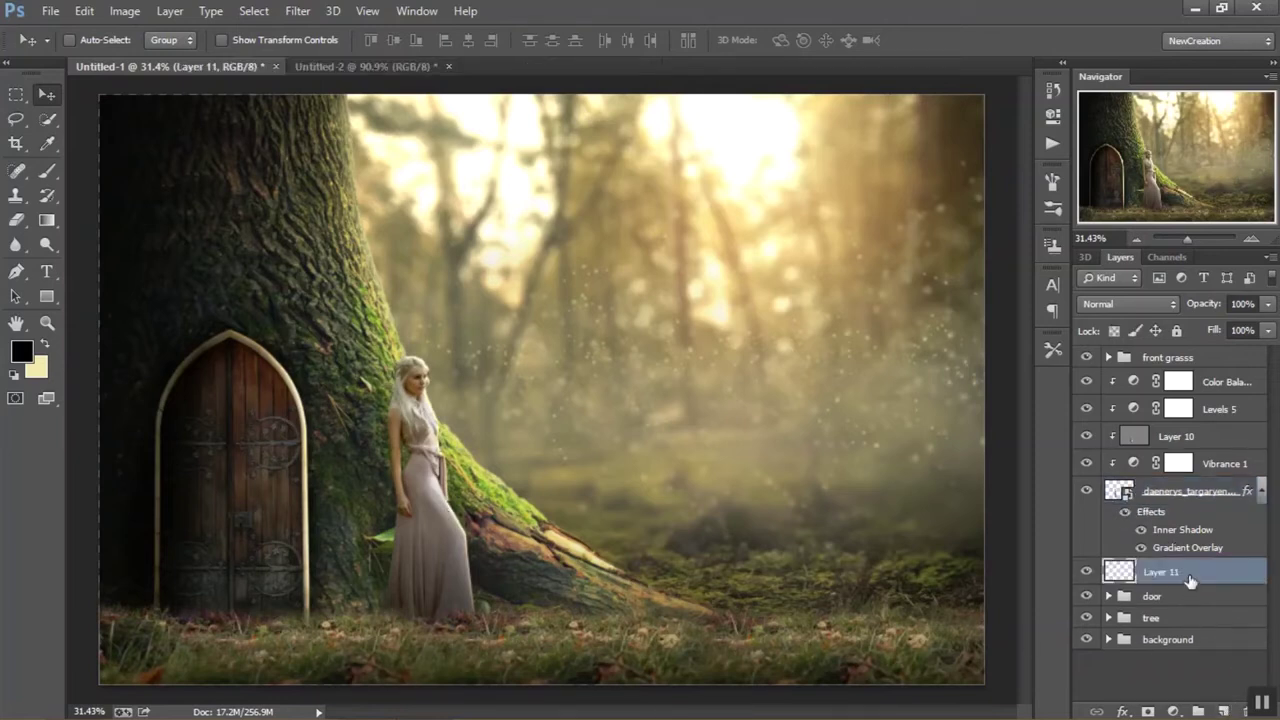
key("b")
scroll(418, 441, "up", 2)
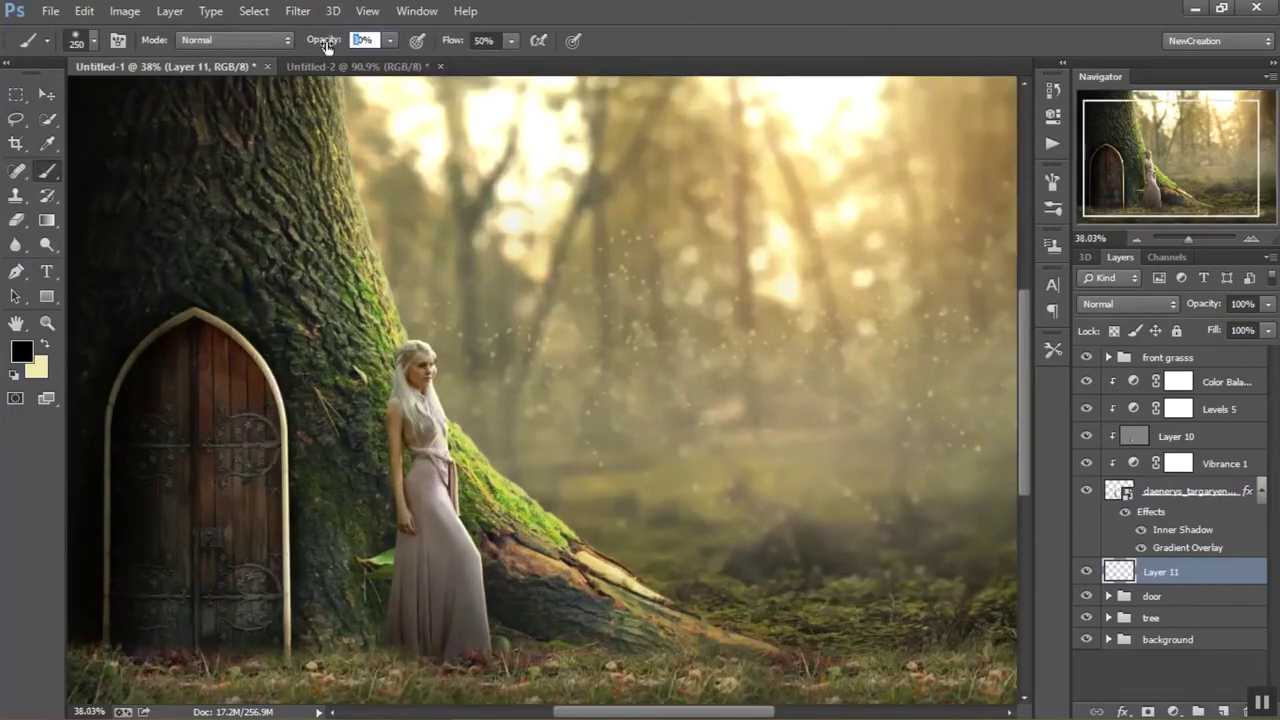
key("bracketleft")
key("bracketleft")
key("bracketleft")
mouse_move(380, 517)
left_mouse_down()
mouse_move(398, 430)
mouse_move(351, 531)
mouse_move(369, 443)
left_mouse_up()
scroll(369, 443, "up", 3)
key("bracketleft")
key("bracketleft")
key("bracketleft")
mouse_move(430, 264)
left_mouse_down()
mouse_move(357, 429)
mouse_move(334, 377)
mouse_move(397, 466)
left_mouse_up()
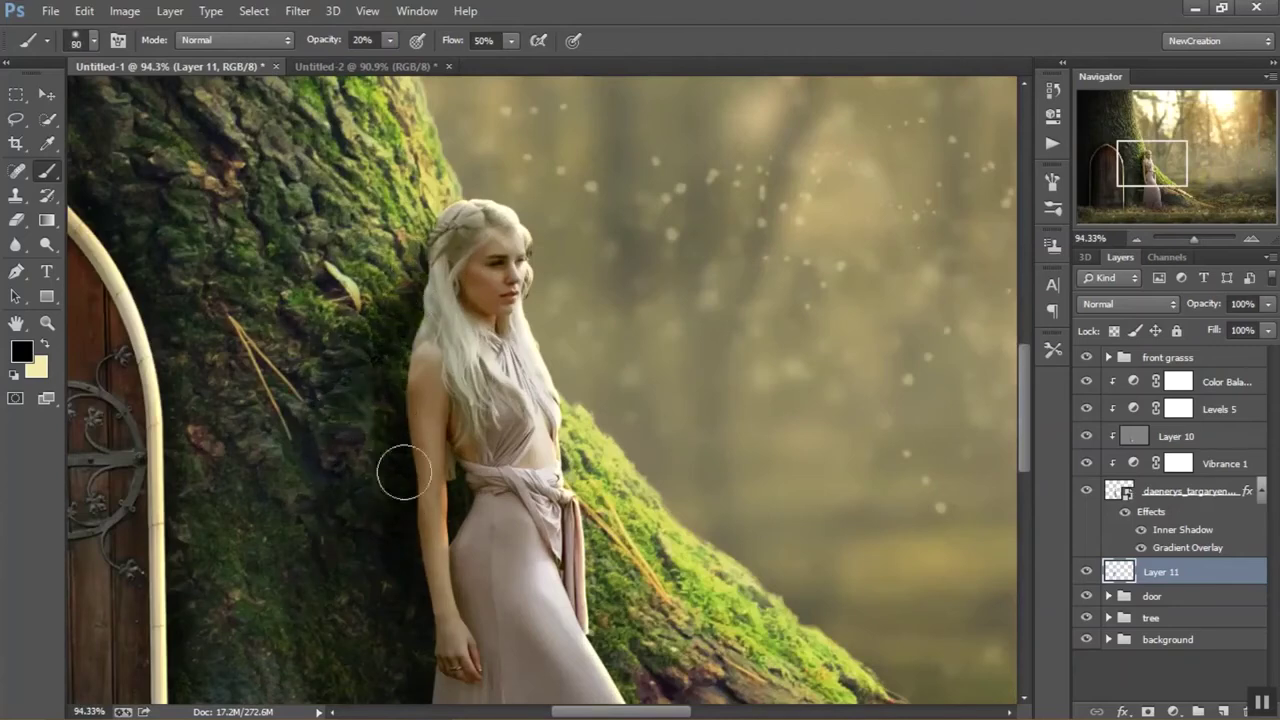
Adjust brush size and colours, then briefly expand and collapse the front grasss group
scroll(397, 466, "down", 3)
key("bracketright")
key("bracketright")
key("bracketright")
key("bracketleft")
key("bracketleft")
key("x")
key("x")
key("bracketleft")
key("bracketleft")
key("bracketleft")
scroll(400, 390, "down", 2)
key("bracketright")
key("bracketright")
key("bracketright")
scroll(400, 440, "up", 3)
scroll(357, 457, "down", 1)
scroll(357, 457, "up", 1)
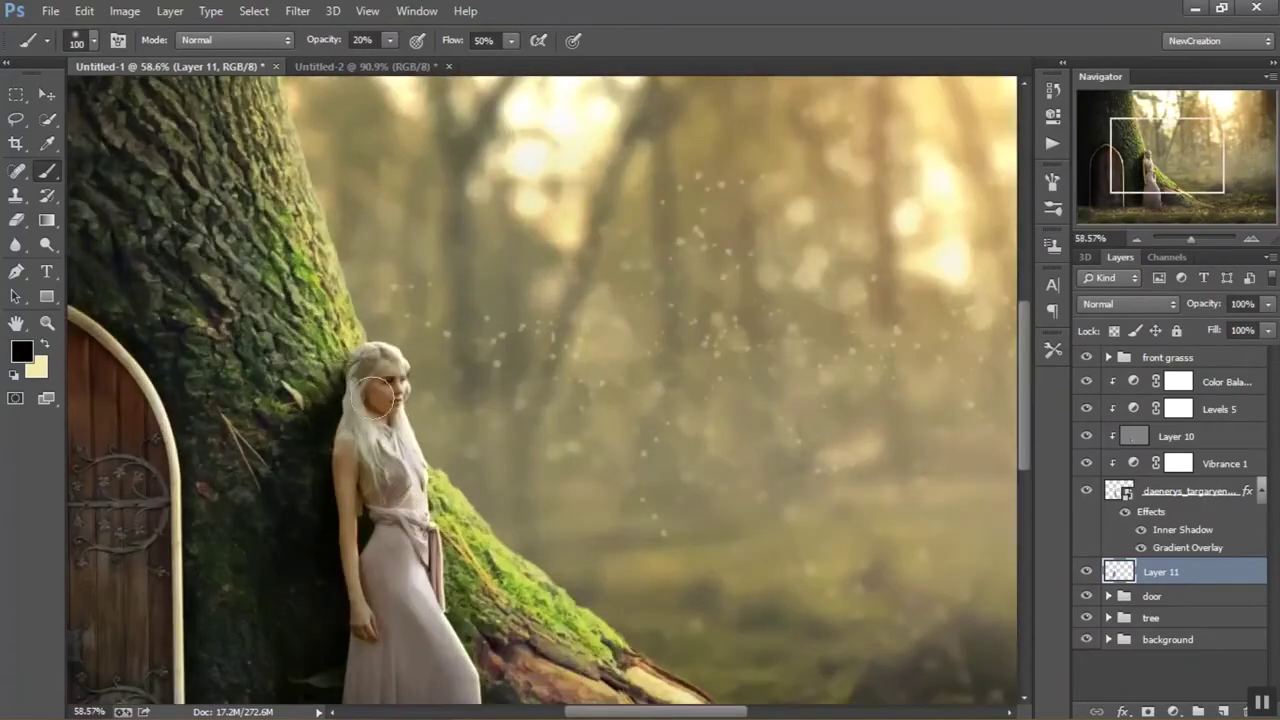
scroll(420, 440, "down", 2)
key("bracketleft")
key("bracketleft")
left_click(1086, 572)
left_click(1108, 357)
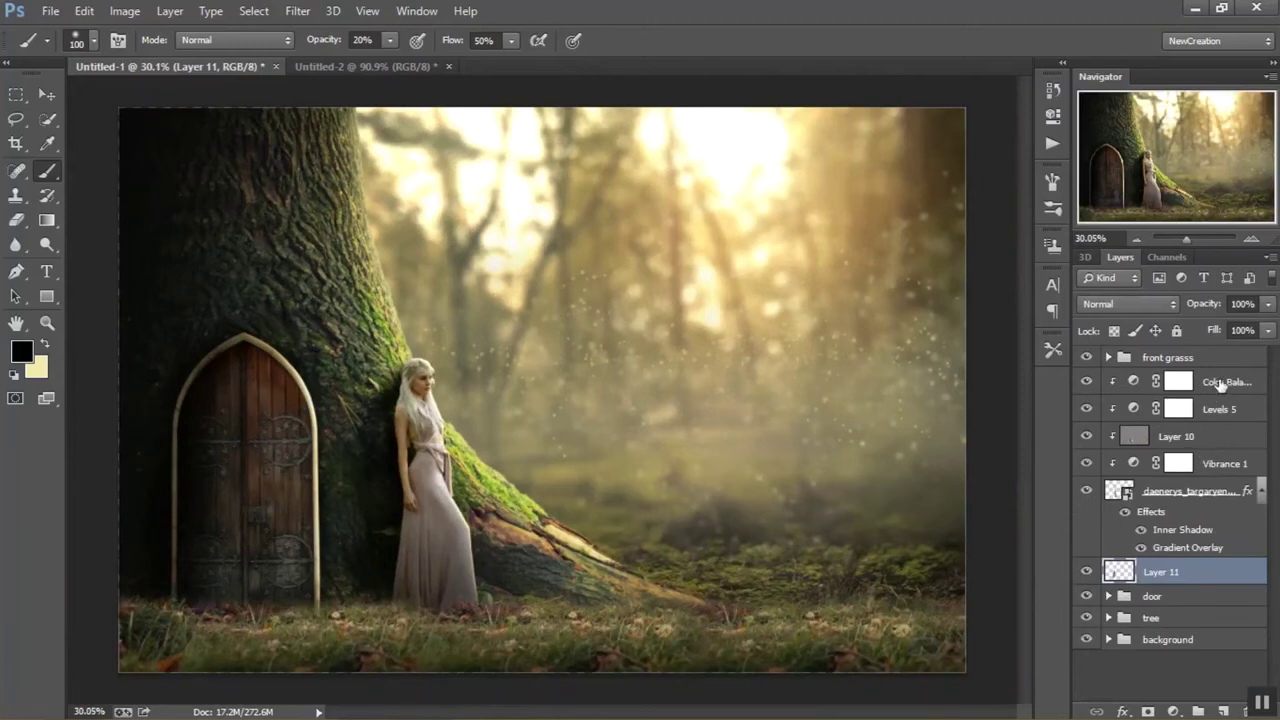
Group the woman's layers into a group named 'Woman'
left_click(1220, 385, "shift")
key("ctrl+g")
double_click(1165, 379)
type("Woman")
key("Return")
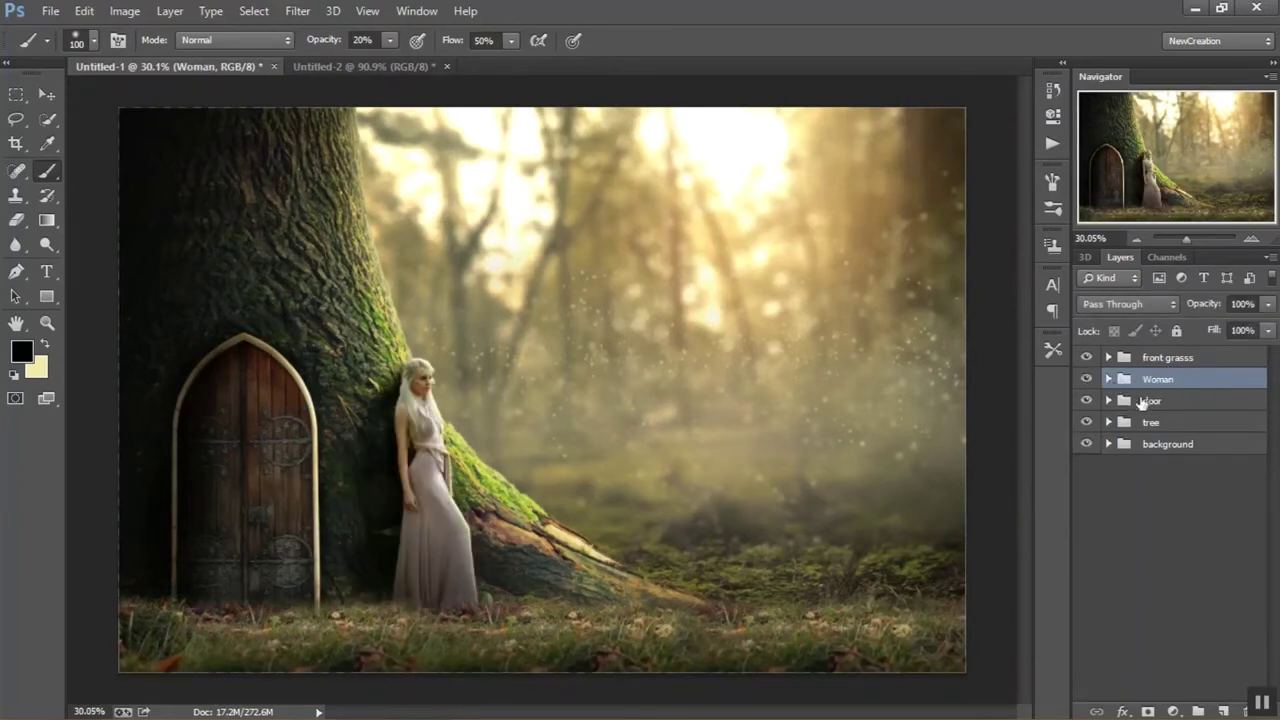
Inside Woman, add Layer 12 and wrap it in a group named 'front dust particles'
left_click(1165, 362)
left_click(1160, 379)
left_click(1108, 379)
left_click(1232, 408)
left_click(1224, 711)
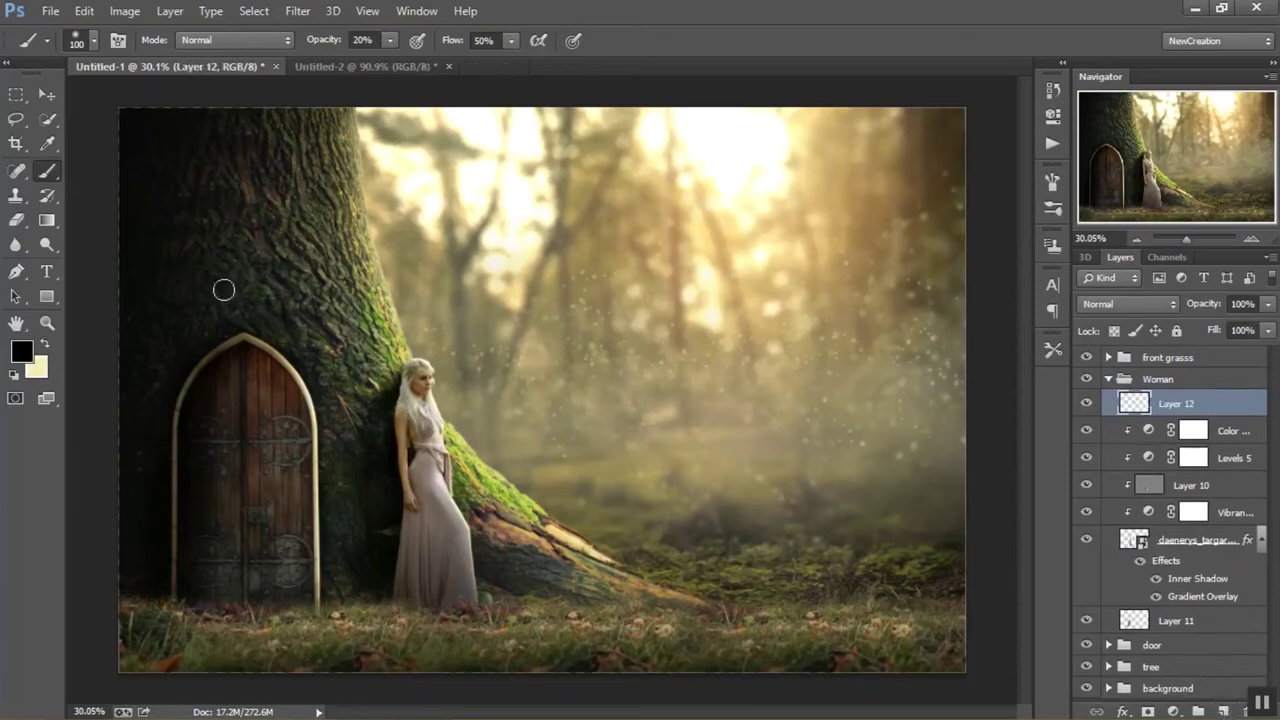
key("ctrl+g")
double_click(1166, 400)
type("fx")
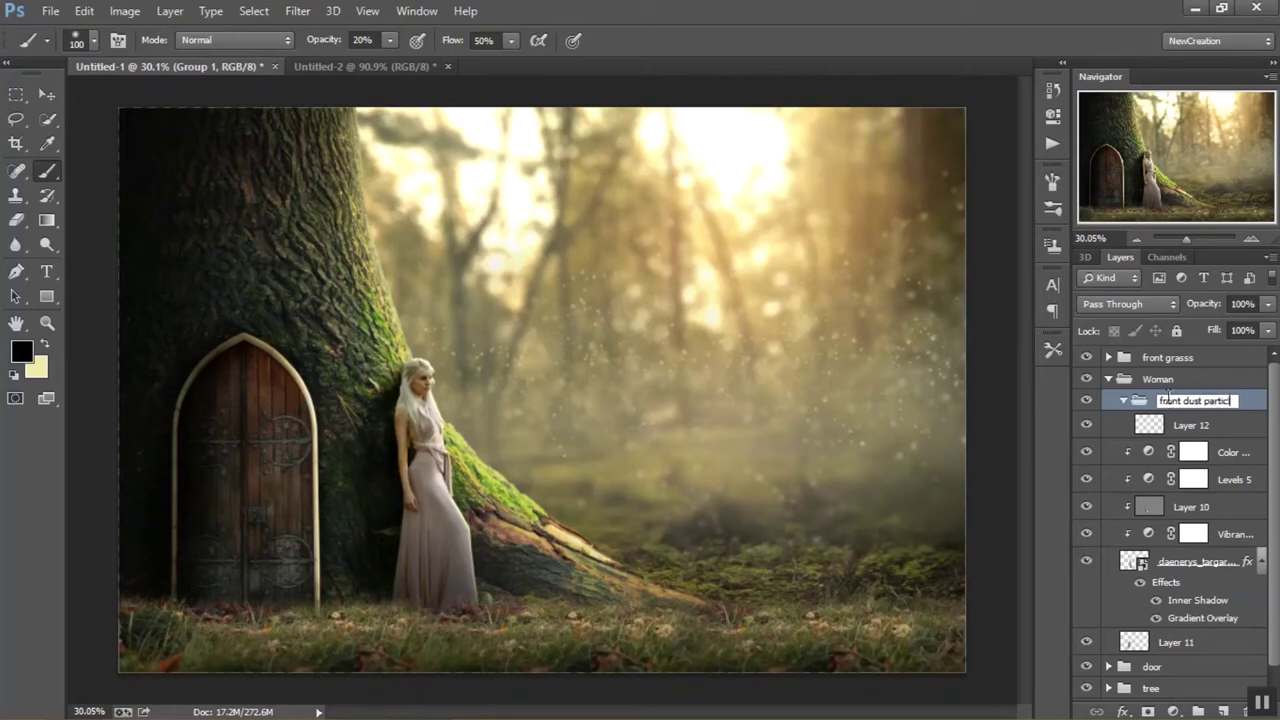
type("les")
key("Return")
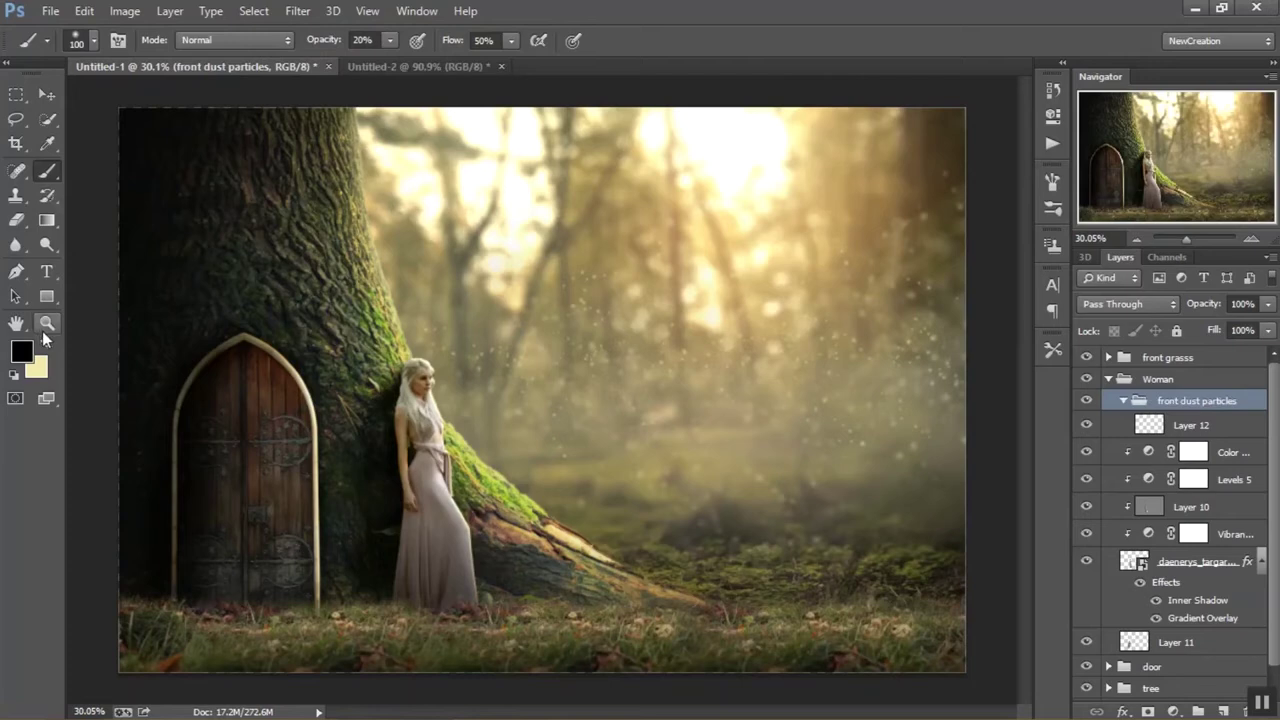
Paint pale yellow dust on Layer 12 with a scattered particle brush
left_click(42, 341)
right_click(272, 306)
scroll(380, 470, "down", 3)
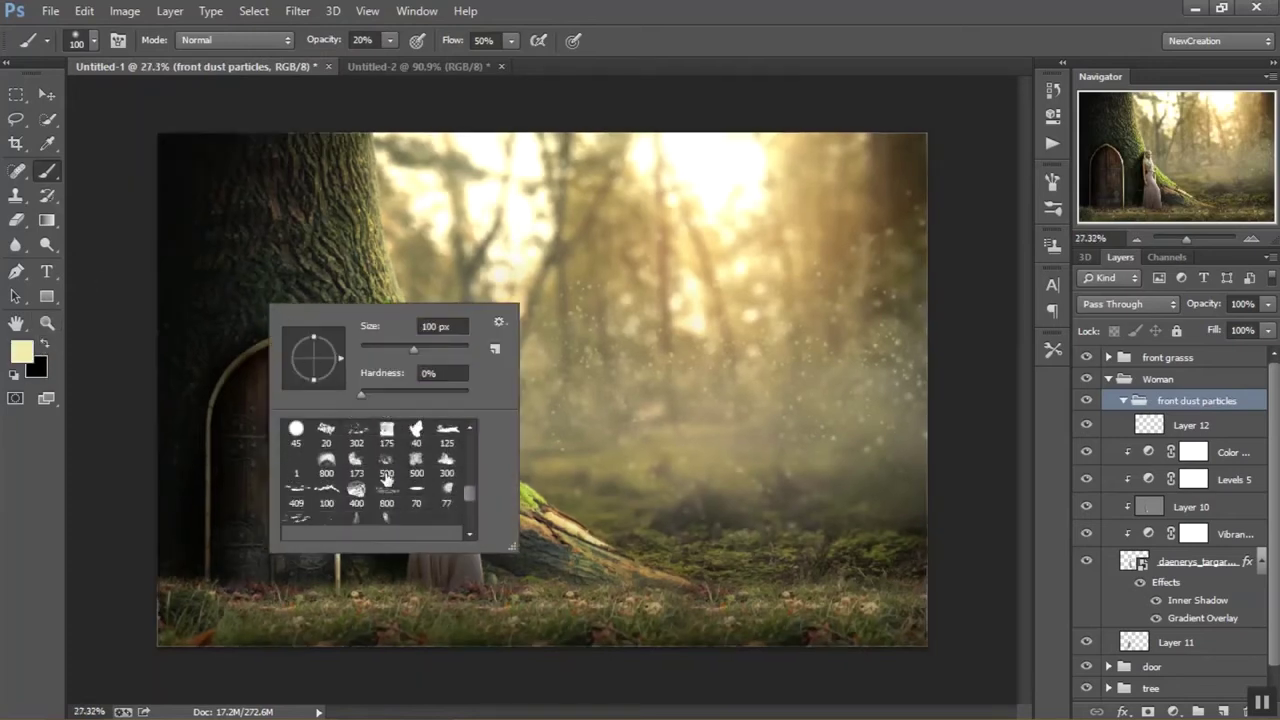
scroll(386, 478, "down", 2)
left_click(447, 527)
left_click(1052, 180)
key("F5")
left_click(1190, 425)
key("7")
key("5")
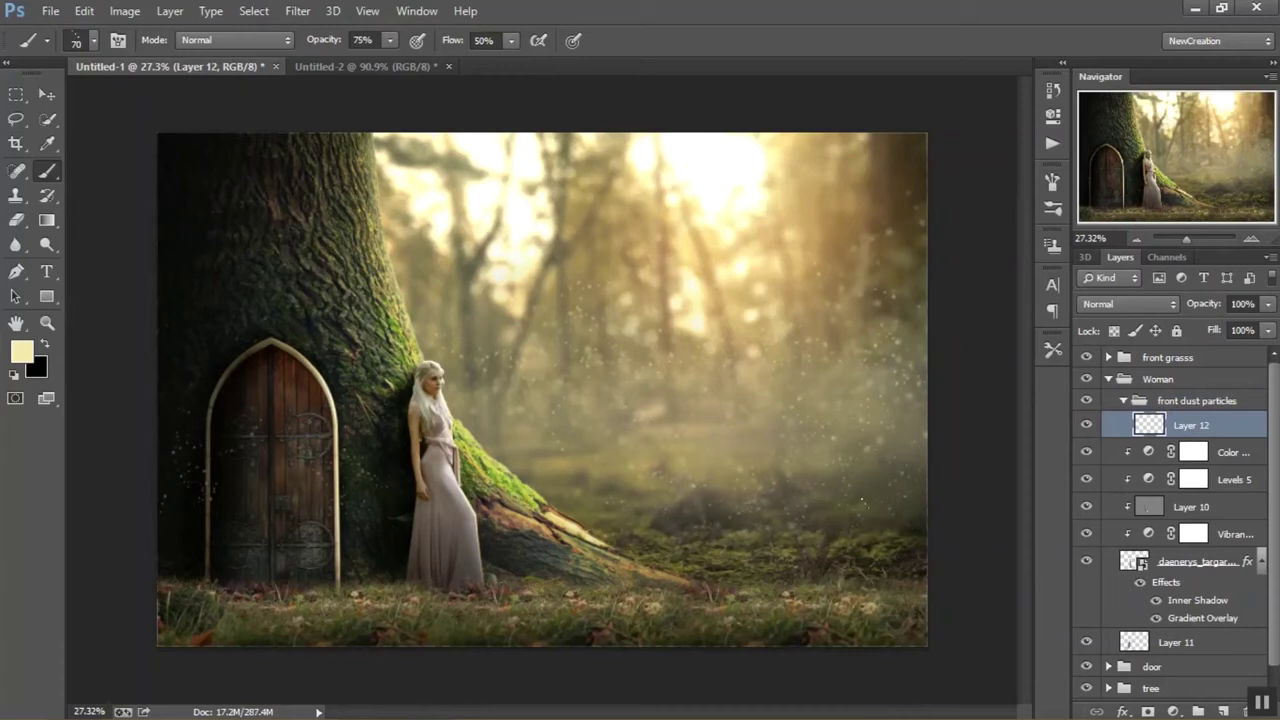
Set the front dust particles group opacity to 50%
left_click(1123, 401)
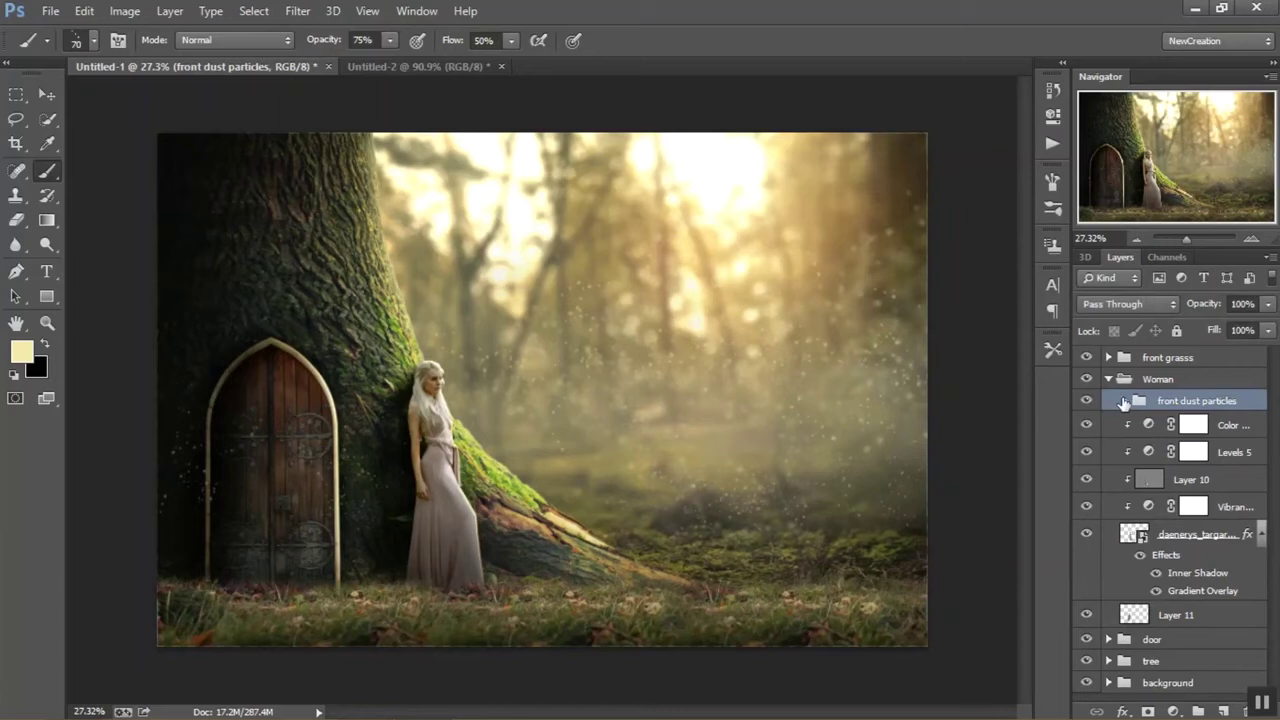
left_click(1123, 401)
left_click(1240, 304)
type("50")
key("Return")
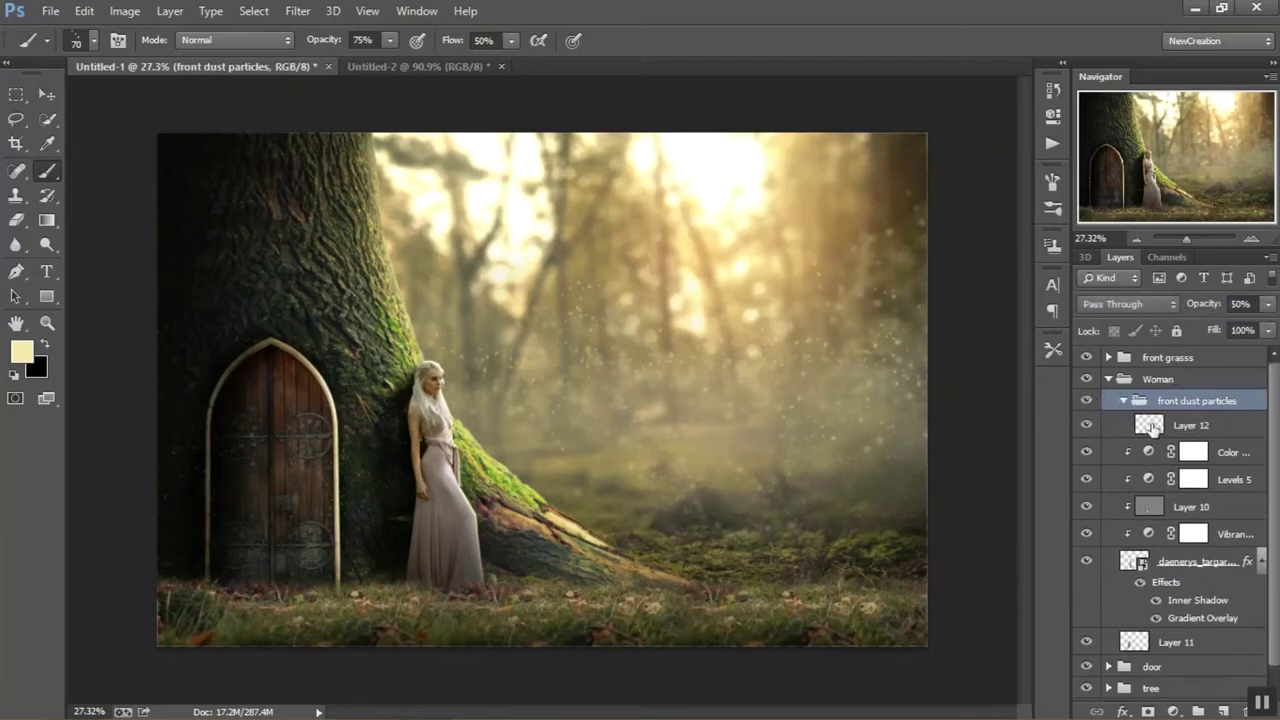
Add Layer 13 with more dust at 30% opacity, then collapse both groups
left_click(1148, 426)
left_click(1222, 710)
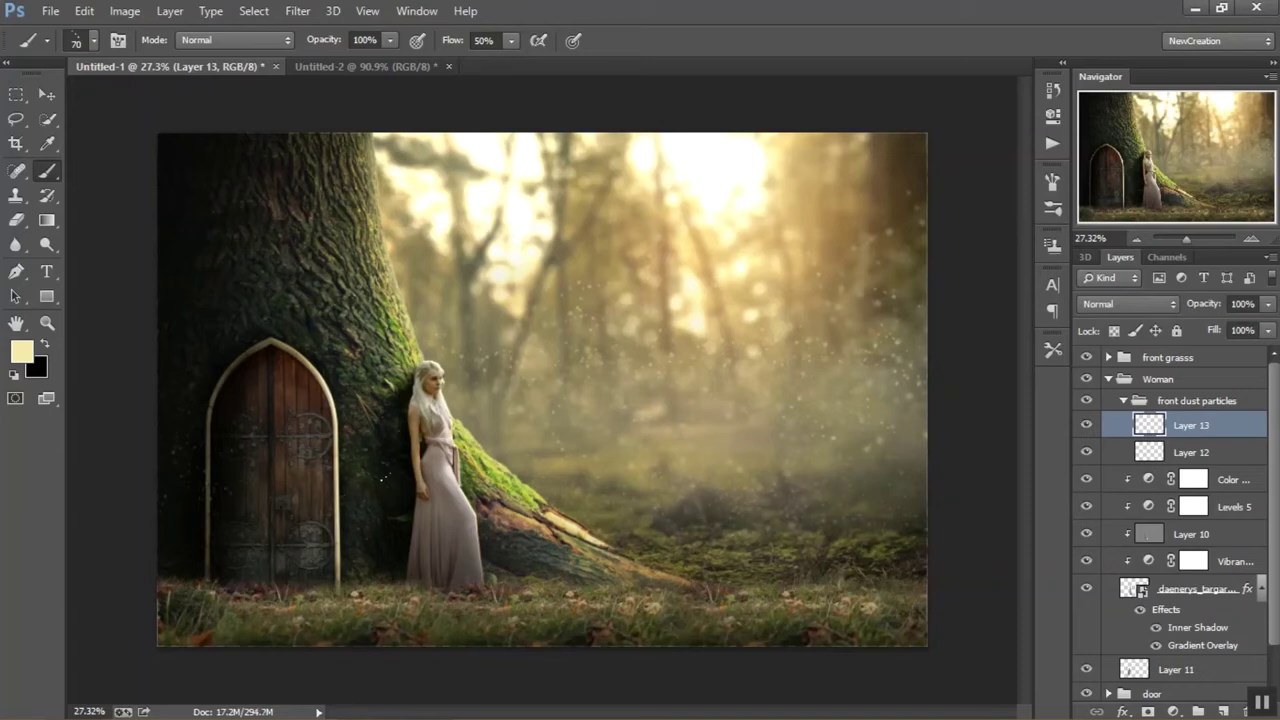
left_click(1245, 302)
type("30")
key("Return")
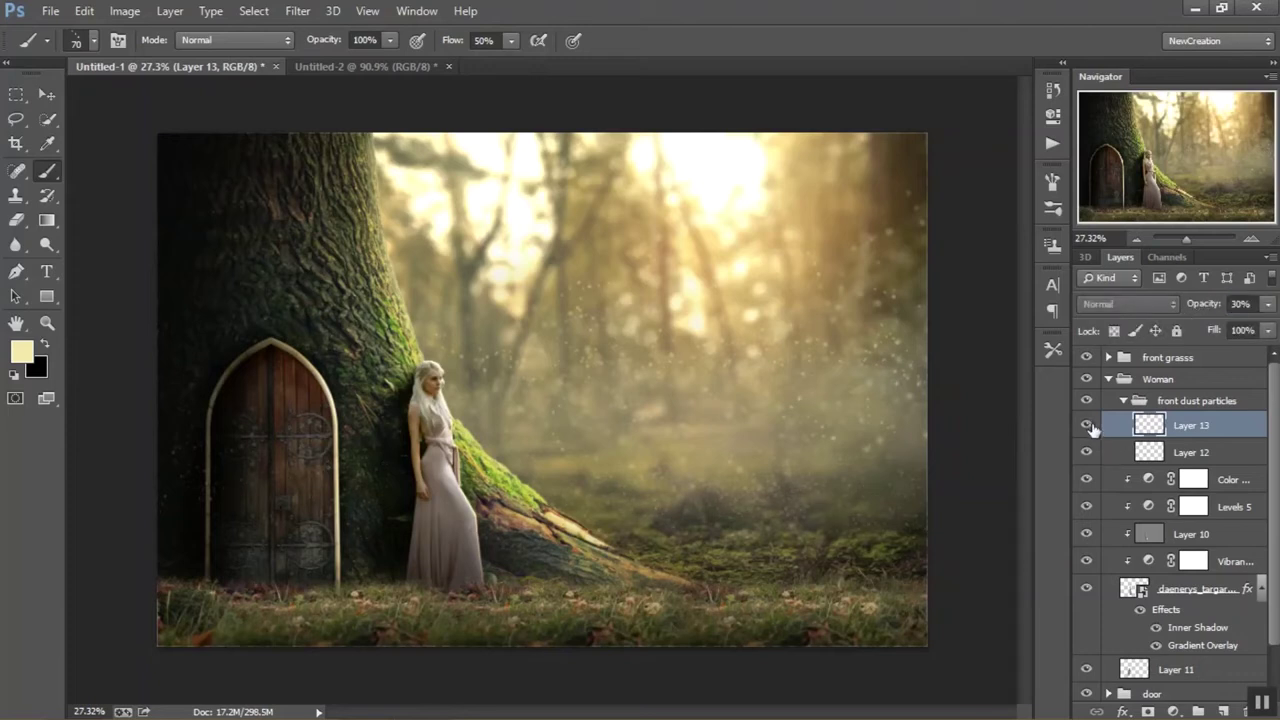
left_click(1130, 400)
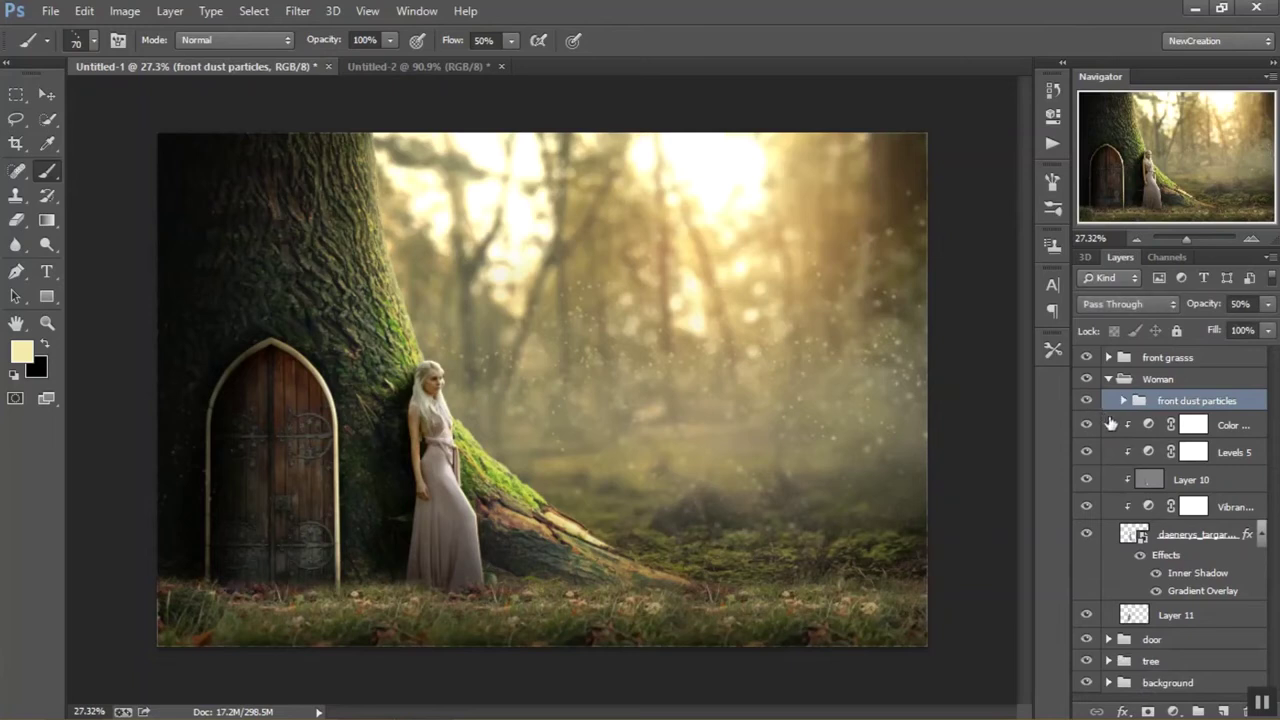
left_click(1110, 380)
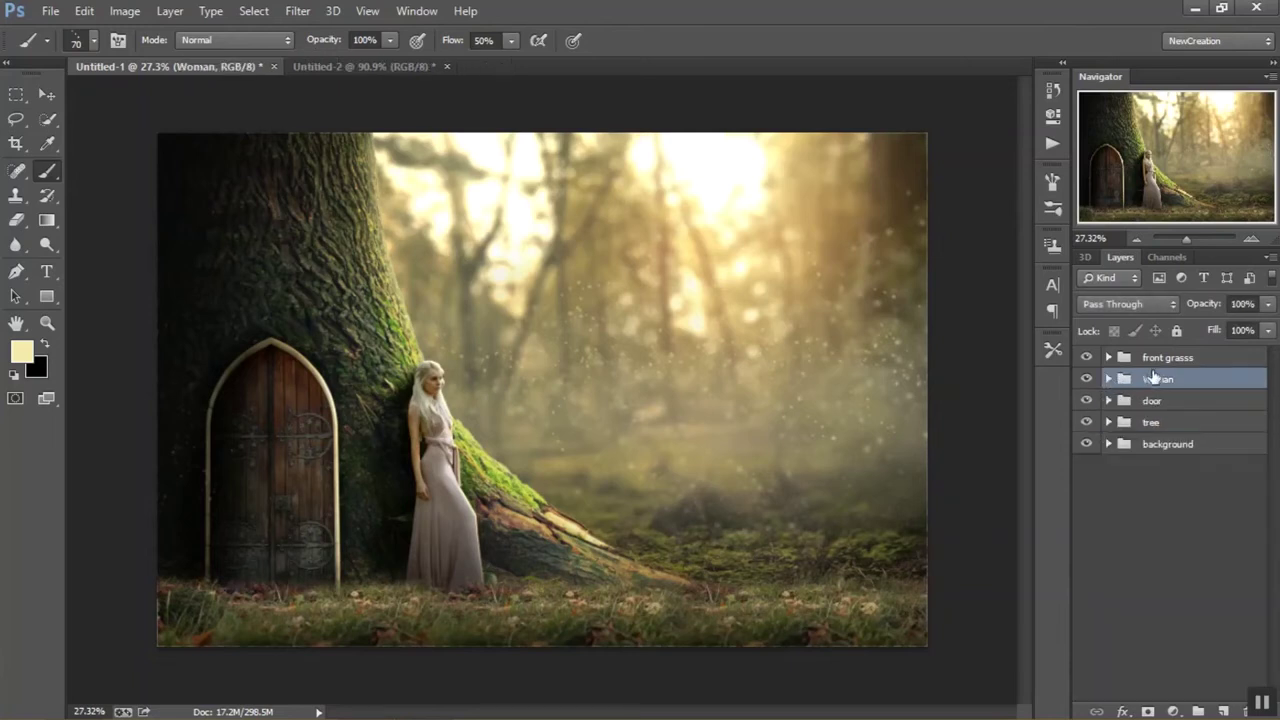
Create a new group named 'front fog' at the top of the layer stack
left_click(1110, 380)
left_click(1167, 357)
left_click(1222, 711)
key("Delete")
left_click(1197, 711)
double_click(1160, 357)
type("front fog")
key("Return")
Add a layer and set up a large soft brush: 30% opacity, 20% spacing, size 800
left_click(1222, 711)
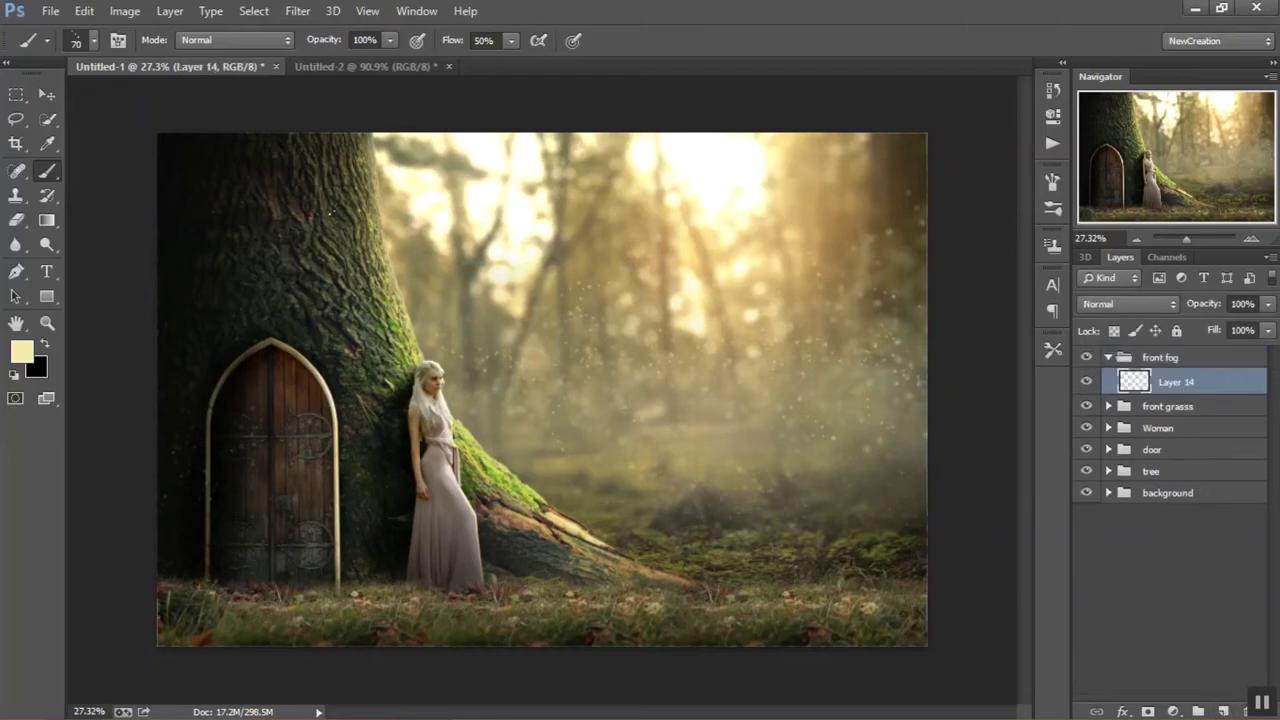
right_click(345, 212)
left_click_drag(440, 246, 545, 246)
key("Return")
key("3")
key("bracketleft")
key("bracketleft")
key("bracketleft")
key("bracketleft")
key("bracketleft")
key("bracketleft")
key("F5")
left_click(749, 238)
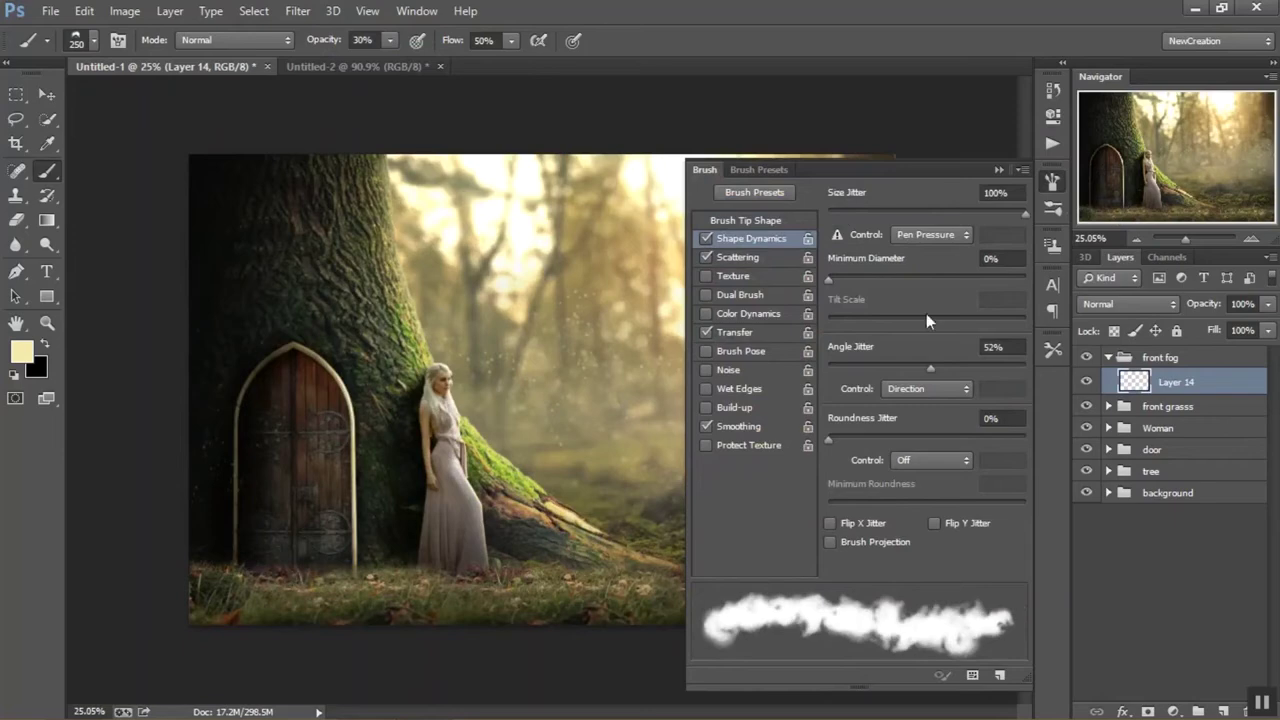
left_click(745, 220)
left_click_drag(839, 527, 847, 527)
key("F5")
key("bracketright")
key("bracketright")
key("bracketright")
Paint faint fog along the bottom on Layers 14 and 15, lowering their opacities
mouse_move(186, 530)
left_mouse_down()
mouse_move(314, 528)
mouse_move(235, 578)
mouse_move(800, 600)
left_mouse_up()
left_click_drag(1222, 307, 1190, 307)
key("Return")
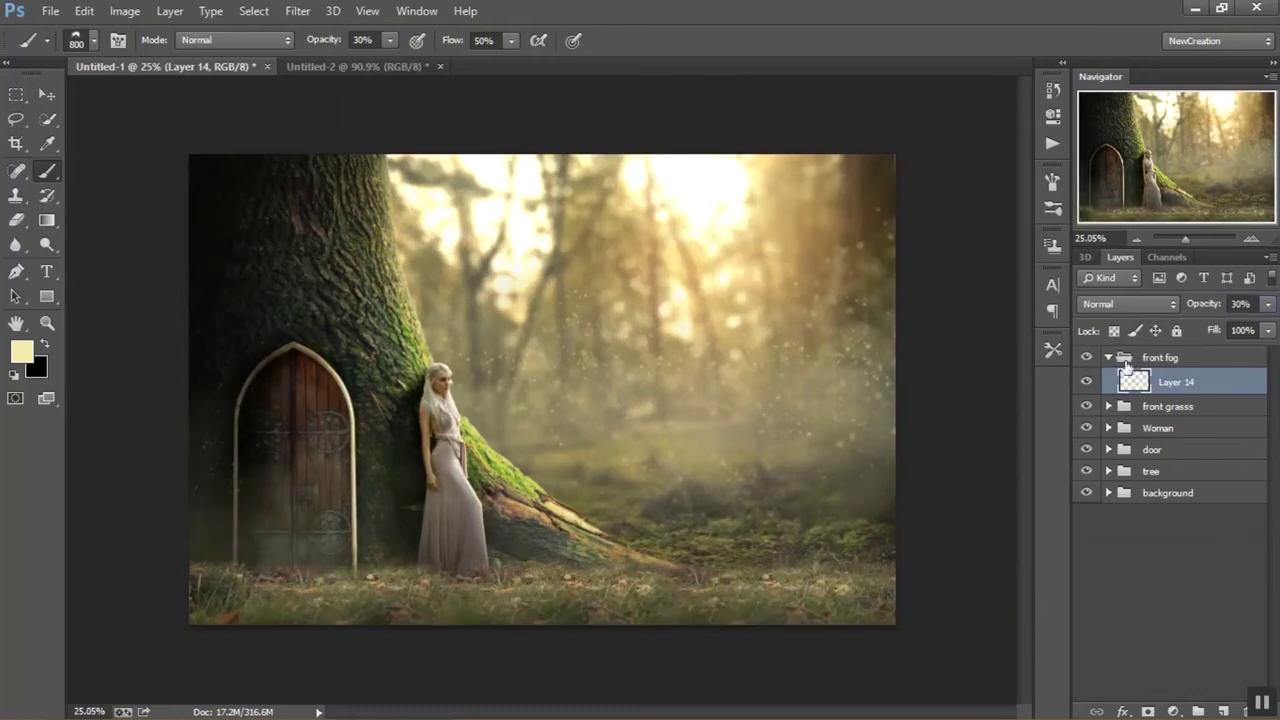
key("ctrl+shift+alt+n")
key("bracketleft")
mouse_move(196, 596)
left_mouse_down()
mouse_move(354, 620)
mouse_move(880, 610)
left_mouse_up()
left_click_drag(1240, 304, 1218, 310)
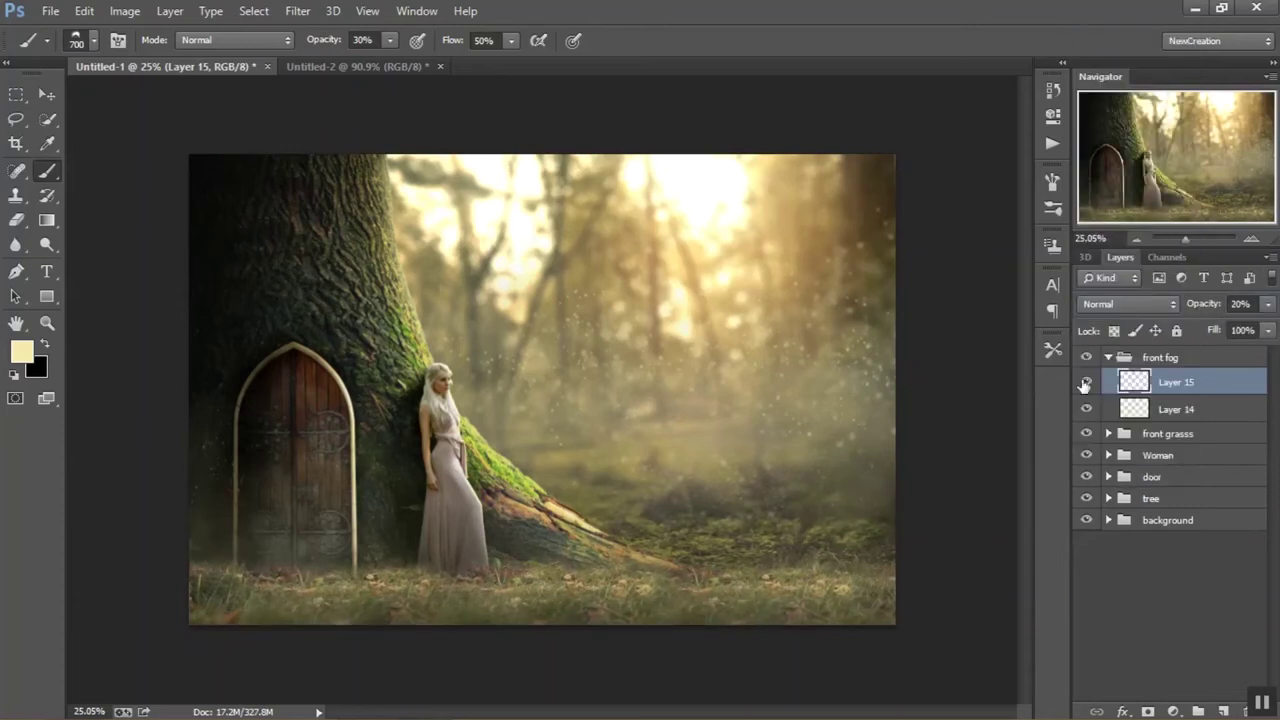
left_click(1108, 357)
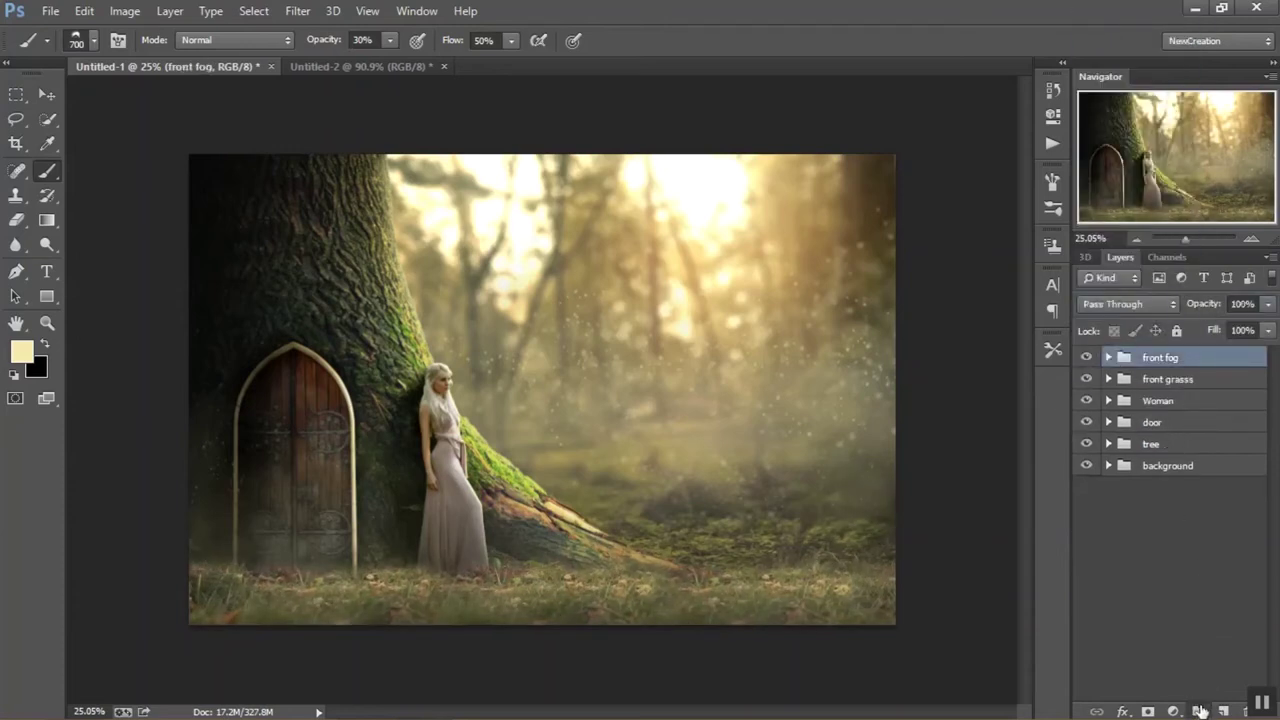
Create a new group named 'final adjustments' at the top
left_click(1198, 711)
double_click(1158, 358)
type("final adj")
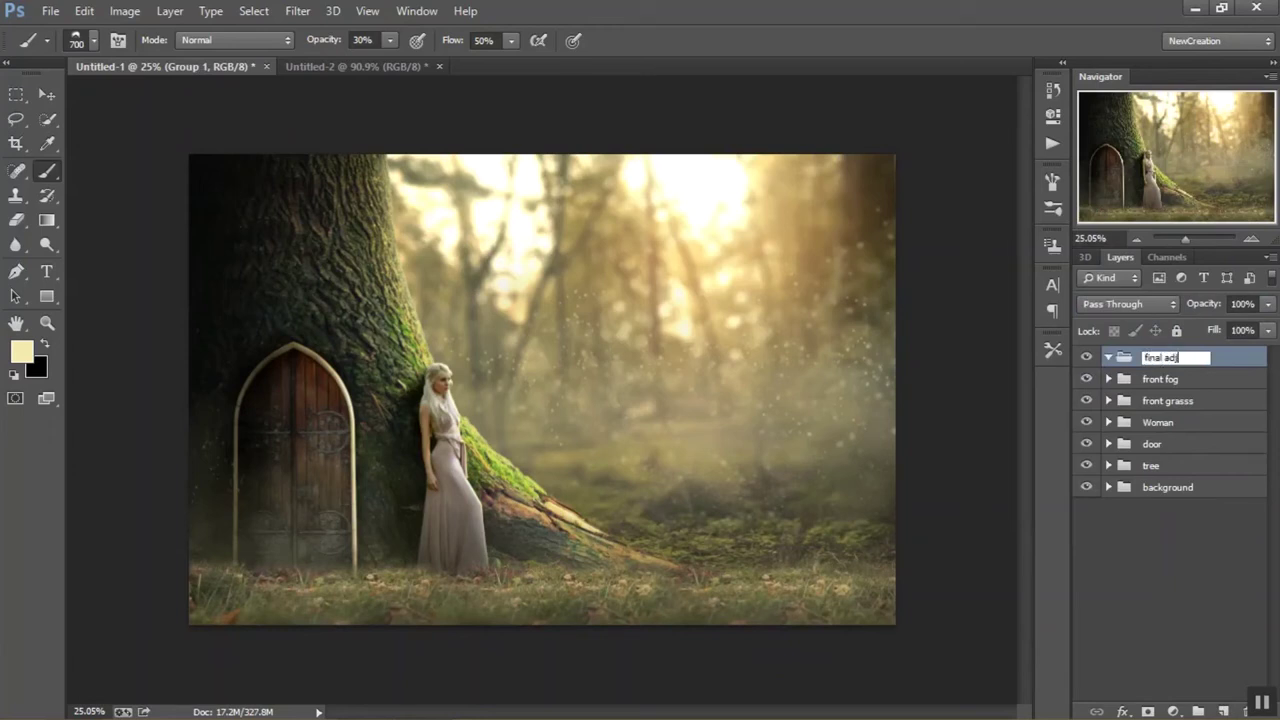
type("ustments")
key("Return")
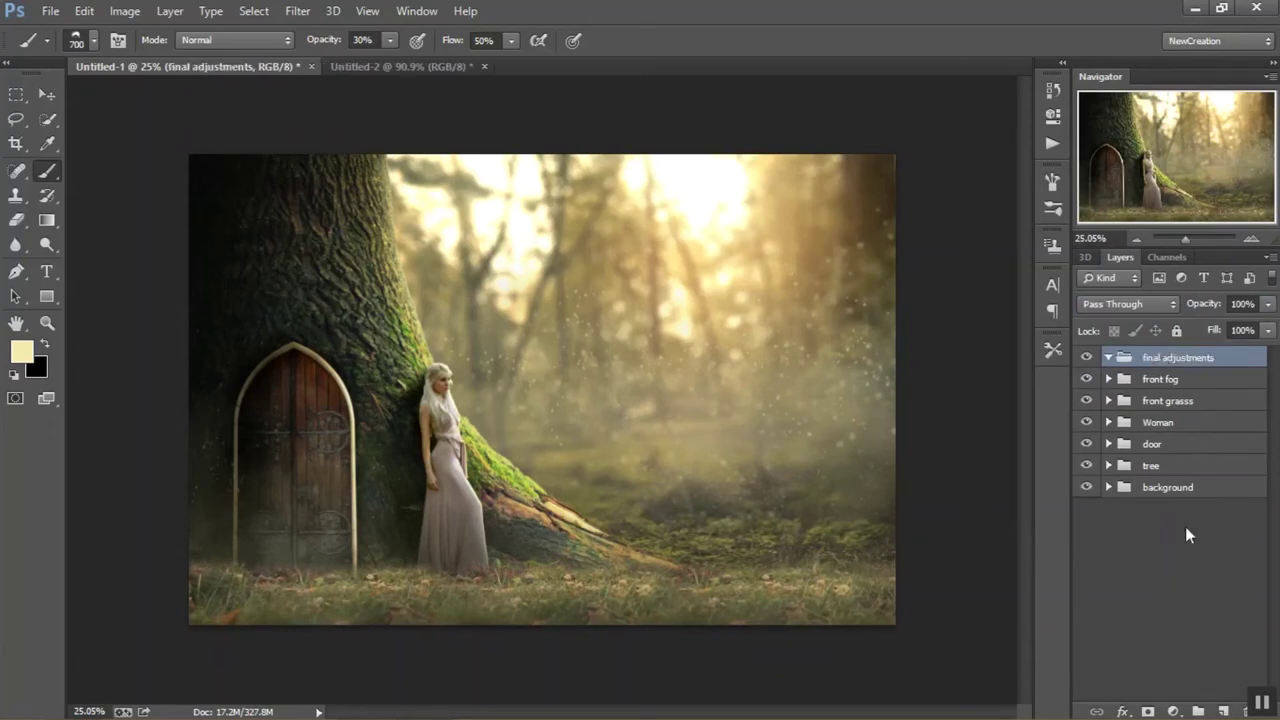
Add a Gradient Map adjustment using the Black, White gradient preset
left_click(1172, 708)
left_click(1105, 666)
left_click(914, 141)
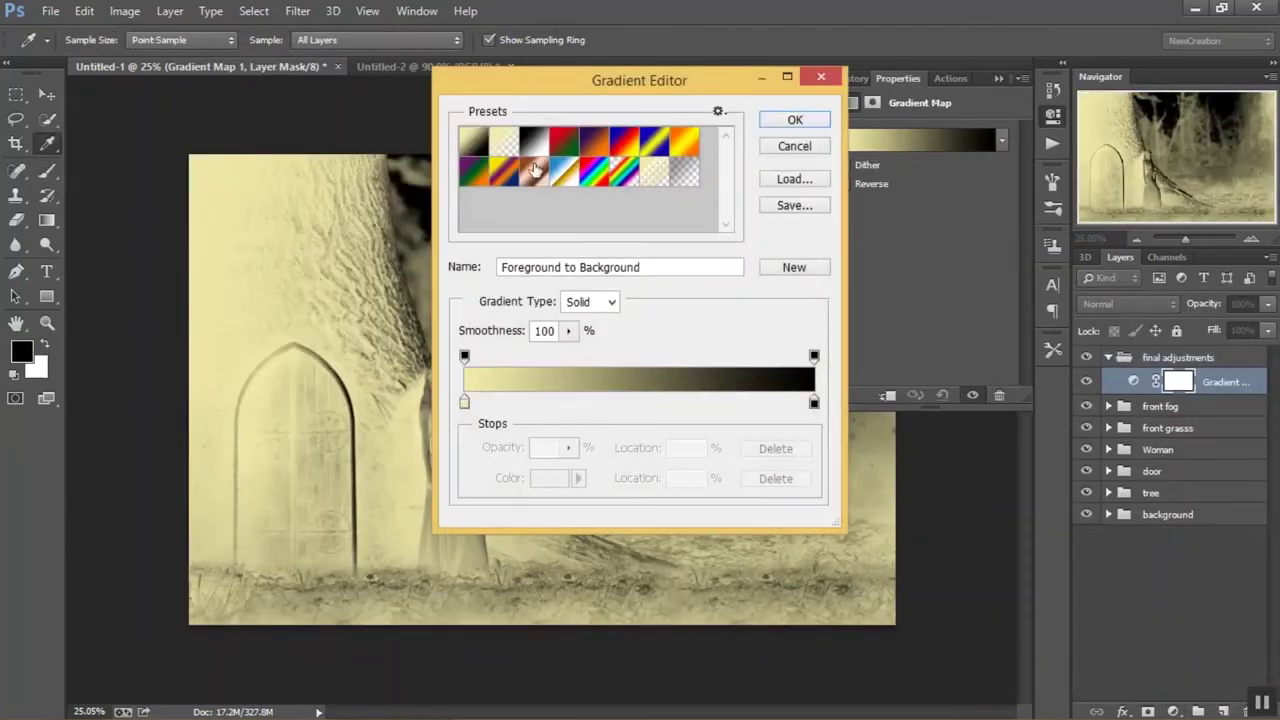
left_click(532, 150)
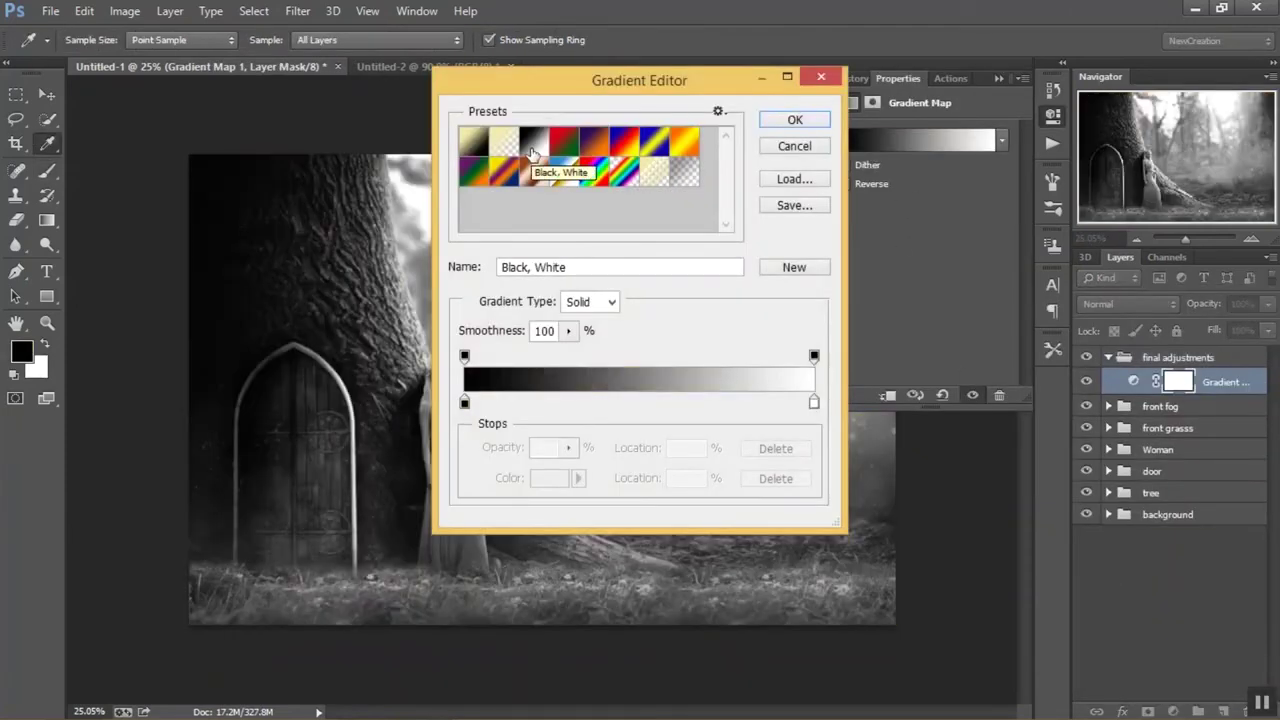
left_click(794, 119)
key("b")
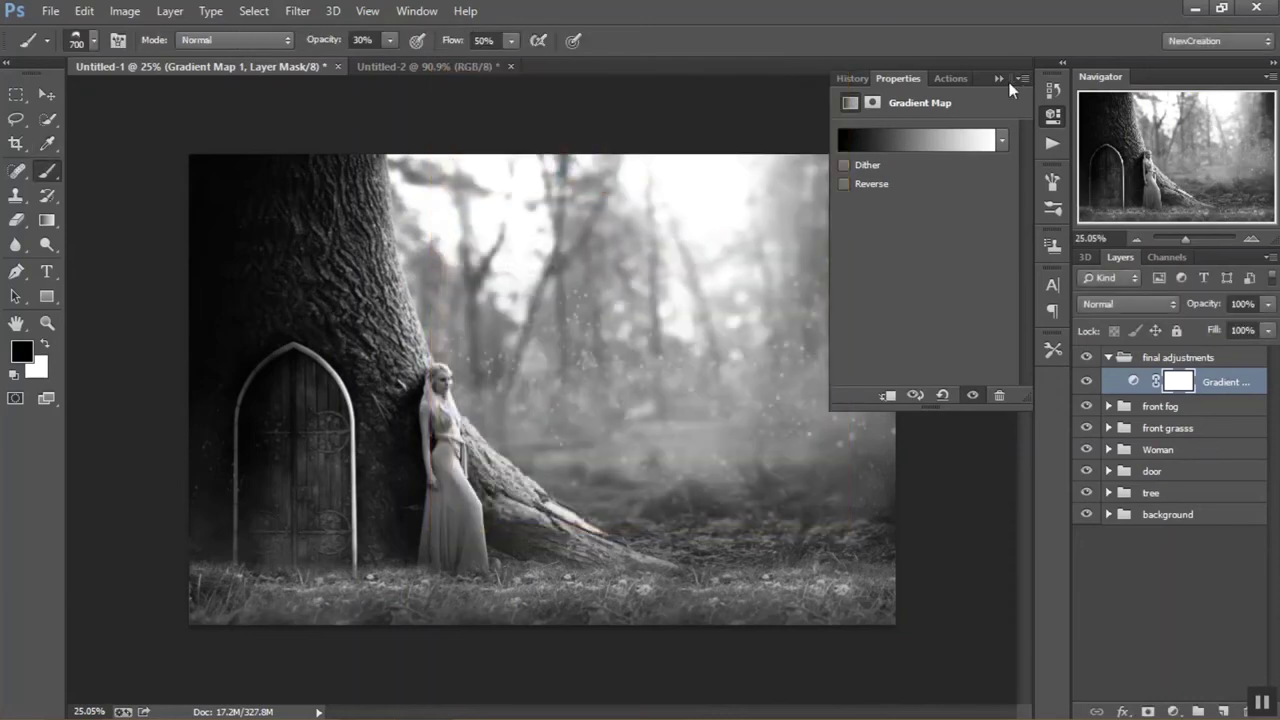
left_click(1017, 82)
Set the Gradient Map opacity to 20%, compare it on/off, and add a Color Lookup layer
left_click(1196, 303)
type("20")
key("Return")
left_click(1087, 382)
left_click(1087, 382)
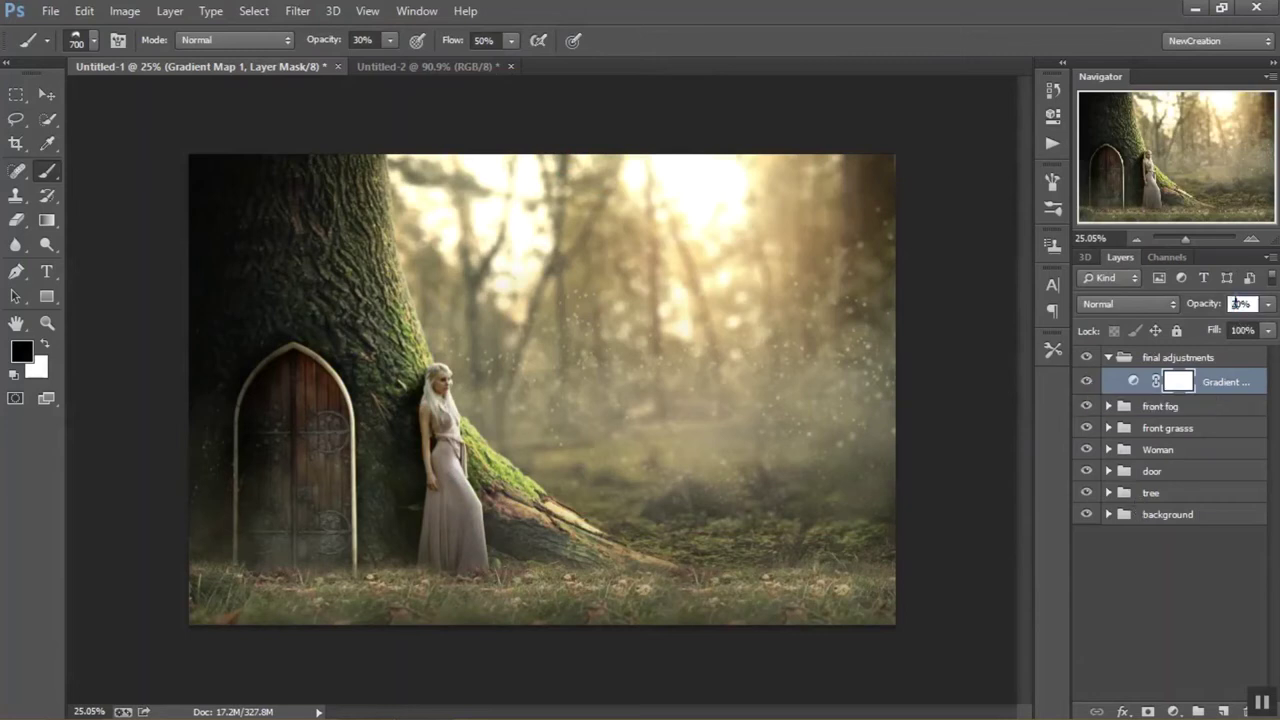
left_click(1225, 384)
left_click(1173, 711)
Add a HorrorBlue.3DL Color Lookup grade at 40% opacity and compare it on and off
left_click(1120, 580)
left_click(945, 135)
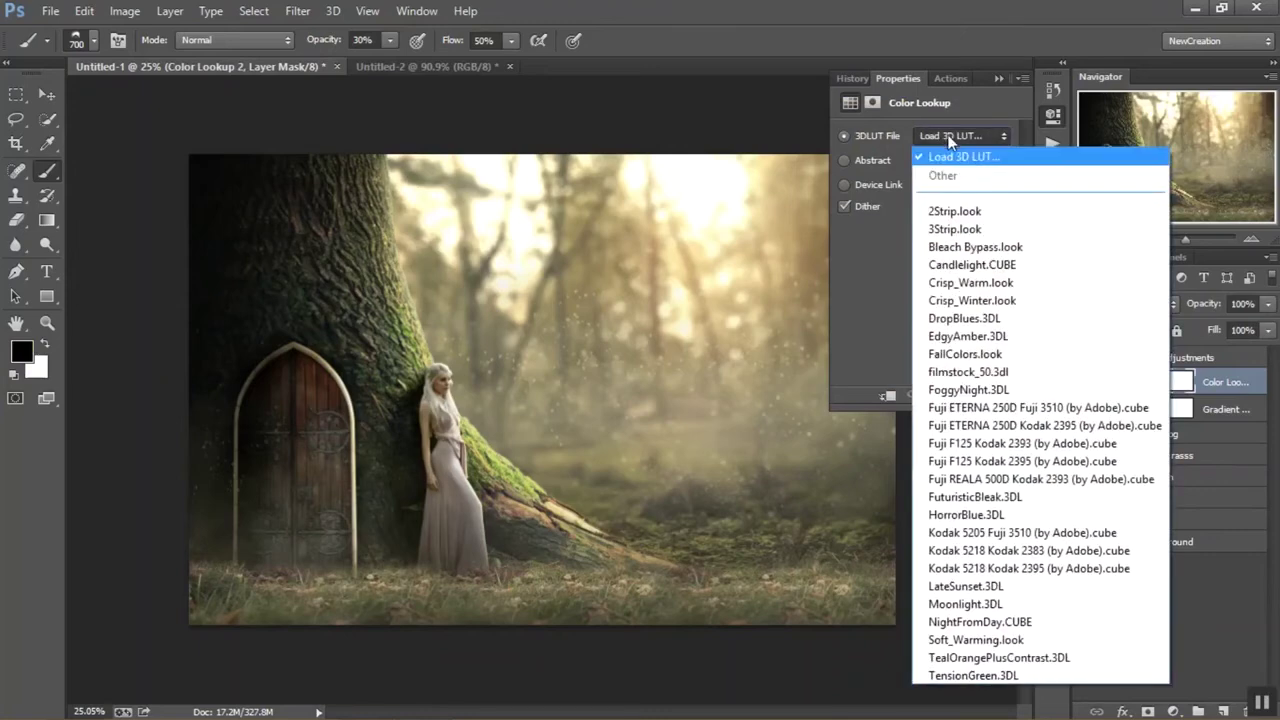
left_click(965, 508)
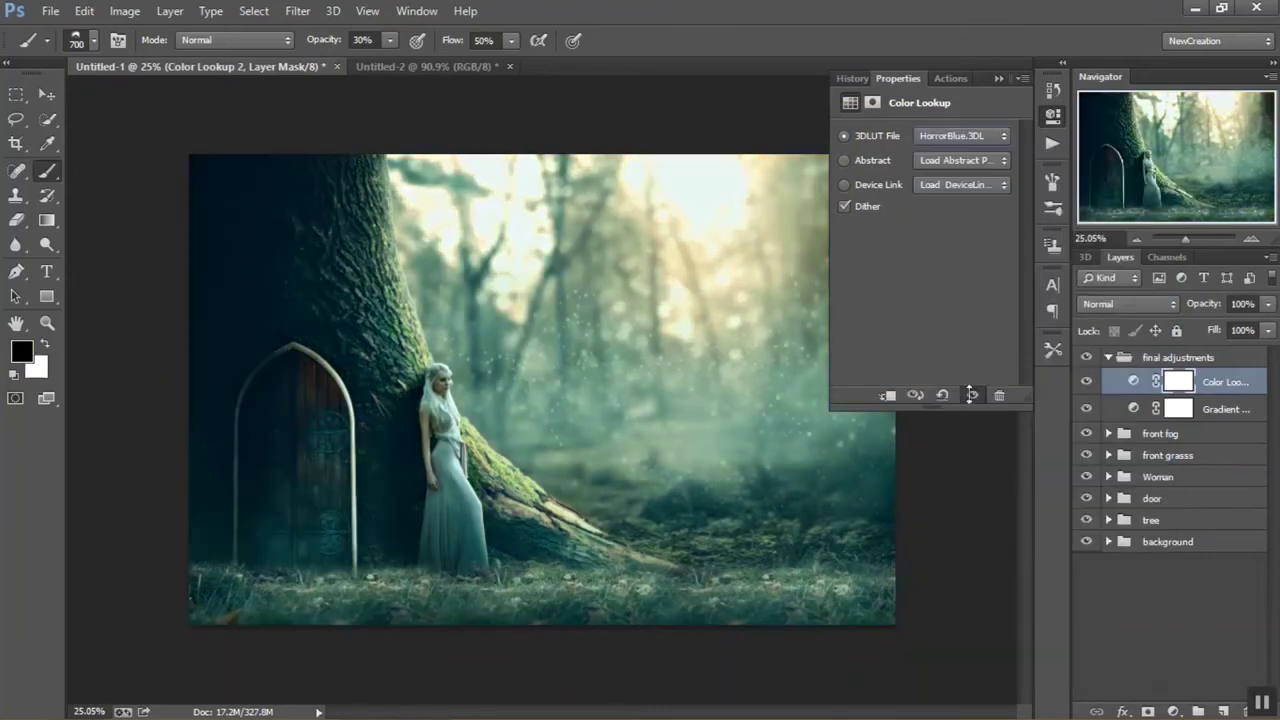
left_click(998, 78)
left_click(1188, 300)
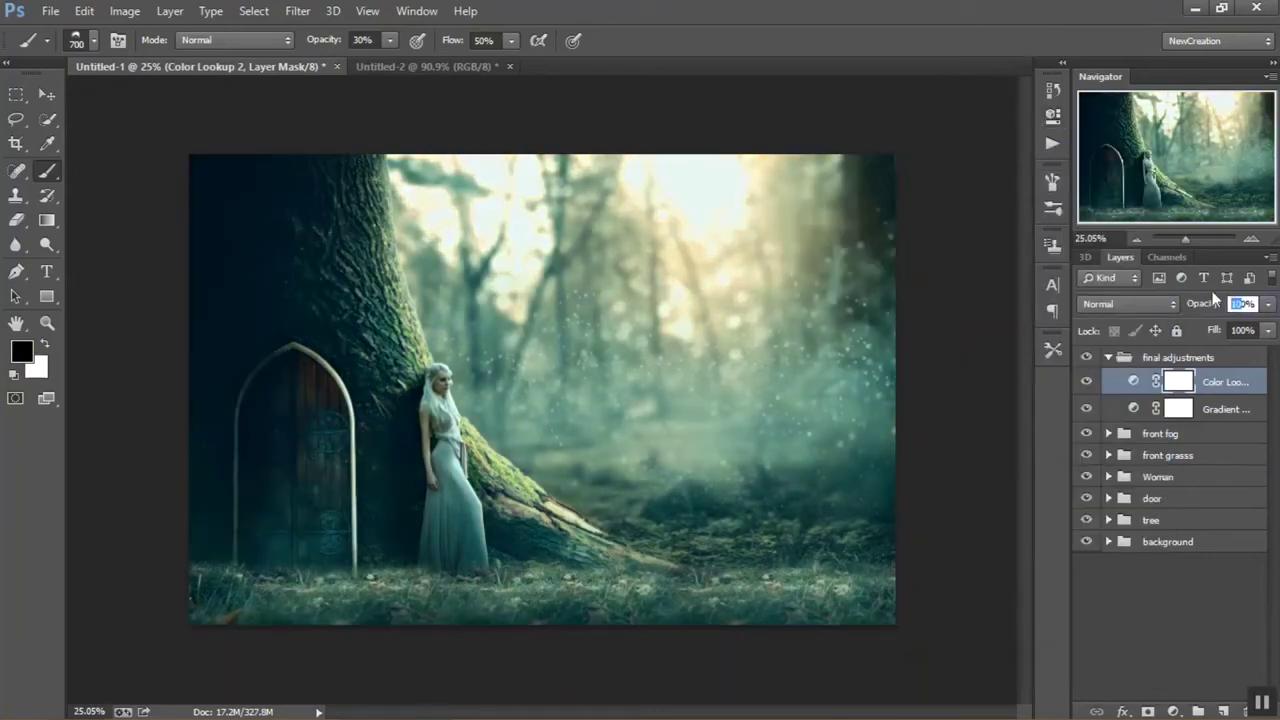
type("40")
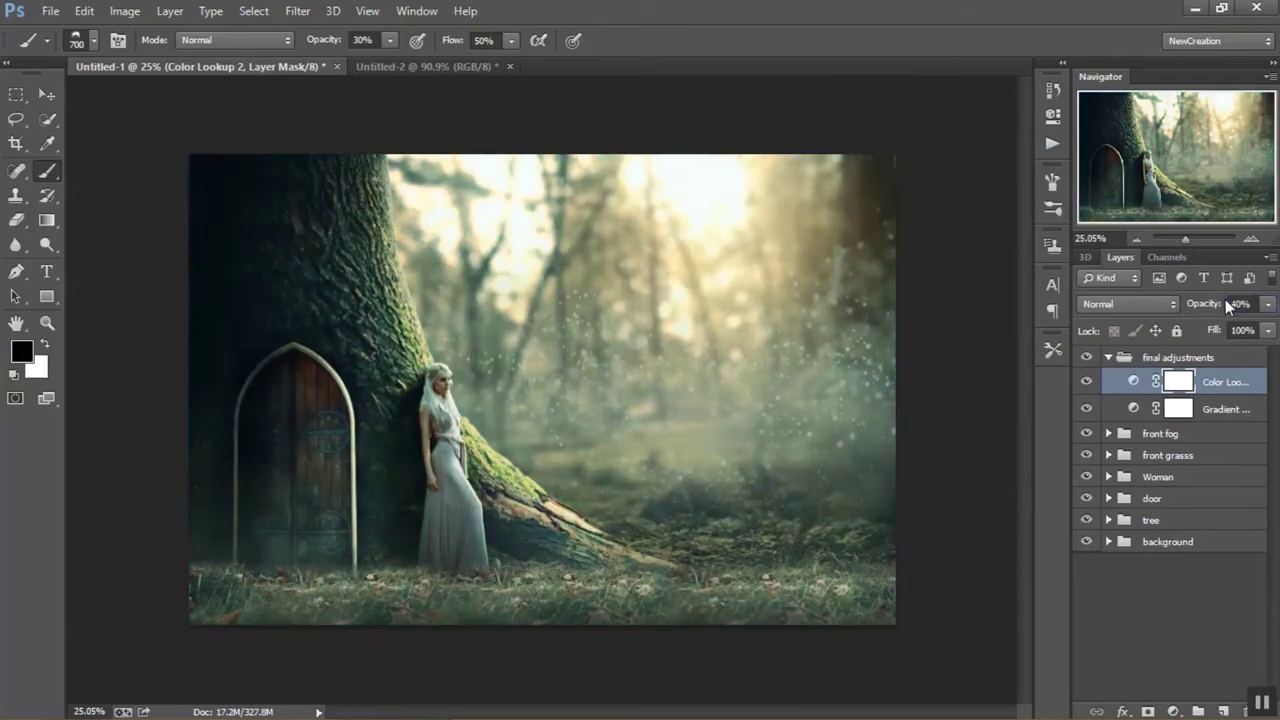
left_click(1087, 382)
left_click(1087, 382)
Add another Color Lookup layer loaded with TealOrangePlusContrast
left_click(1173, 711)
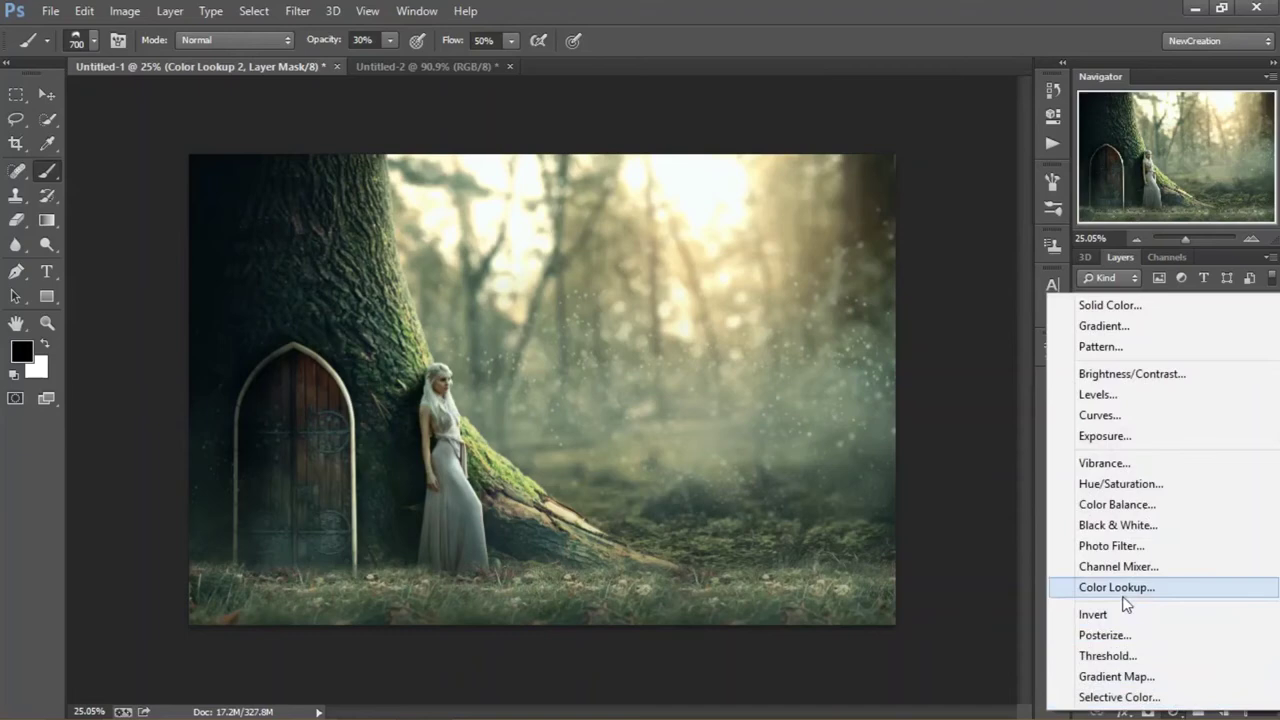
left_click(1110, 588)
left_click(934, 136)
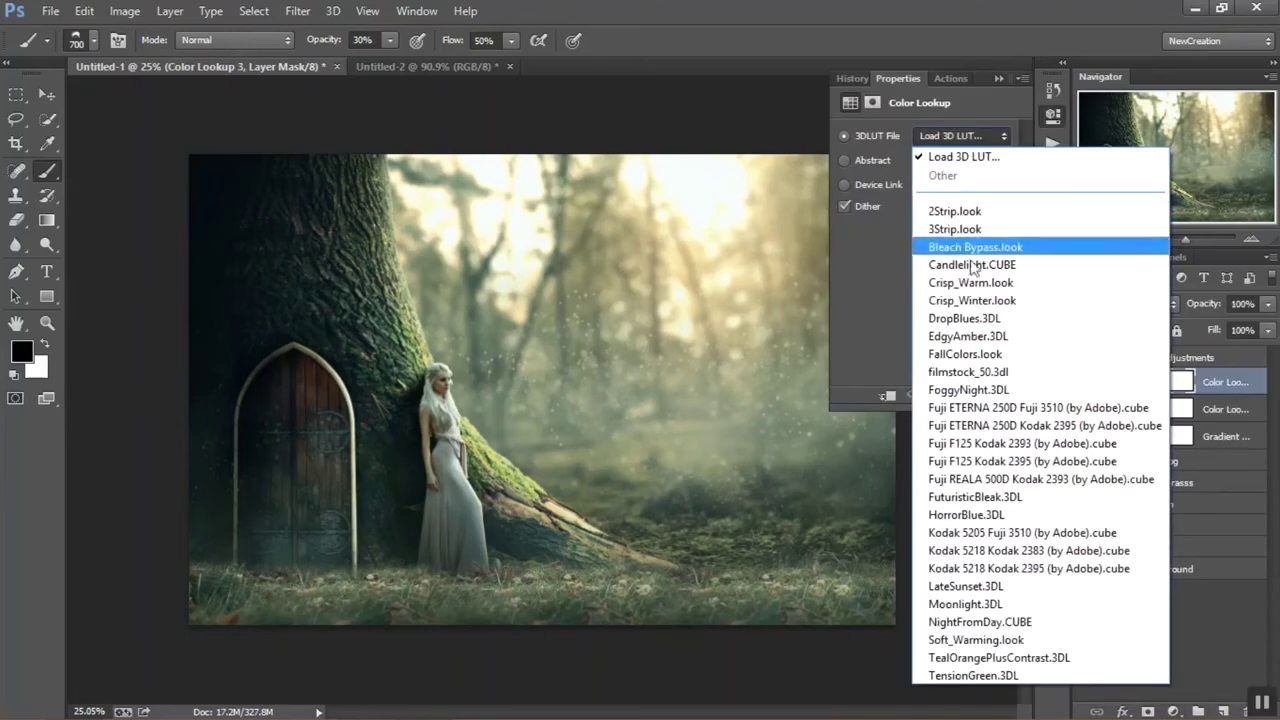
left_click(998, 658)
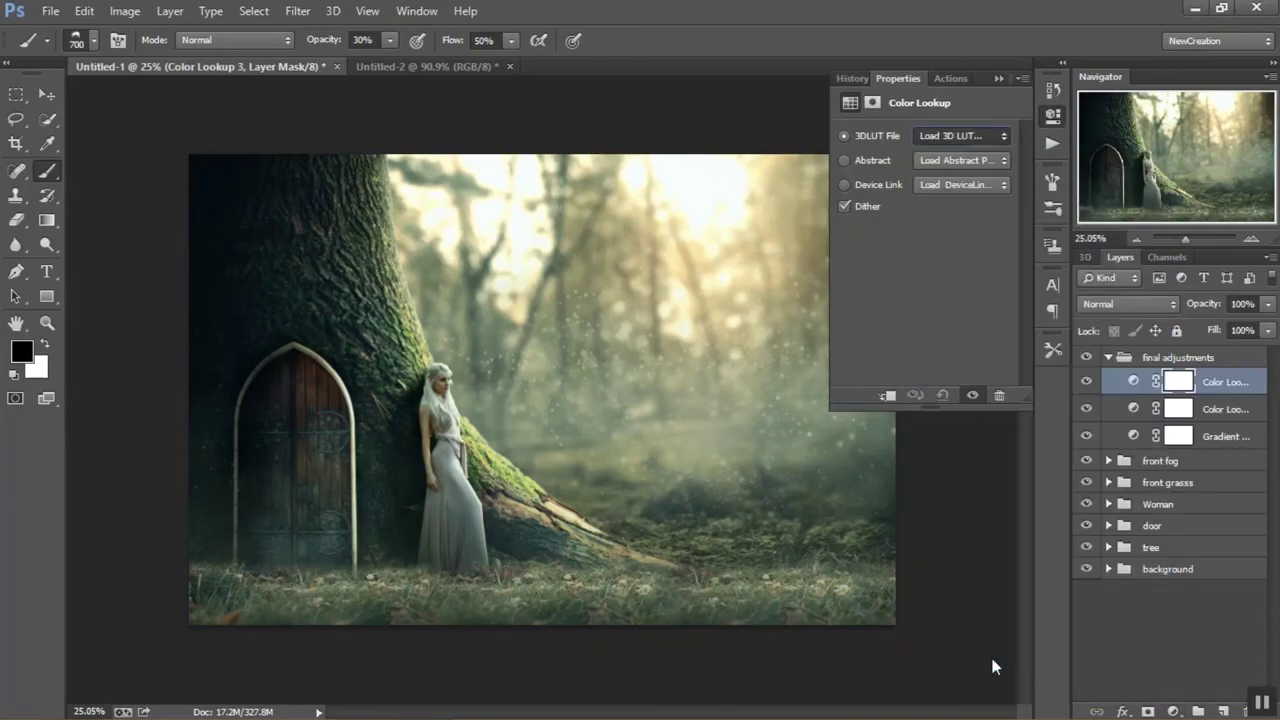
left_click(993, 78)
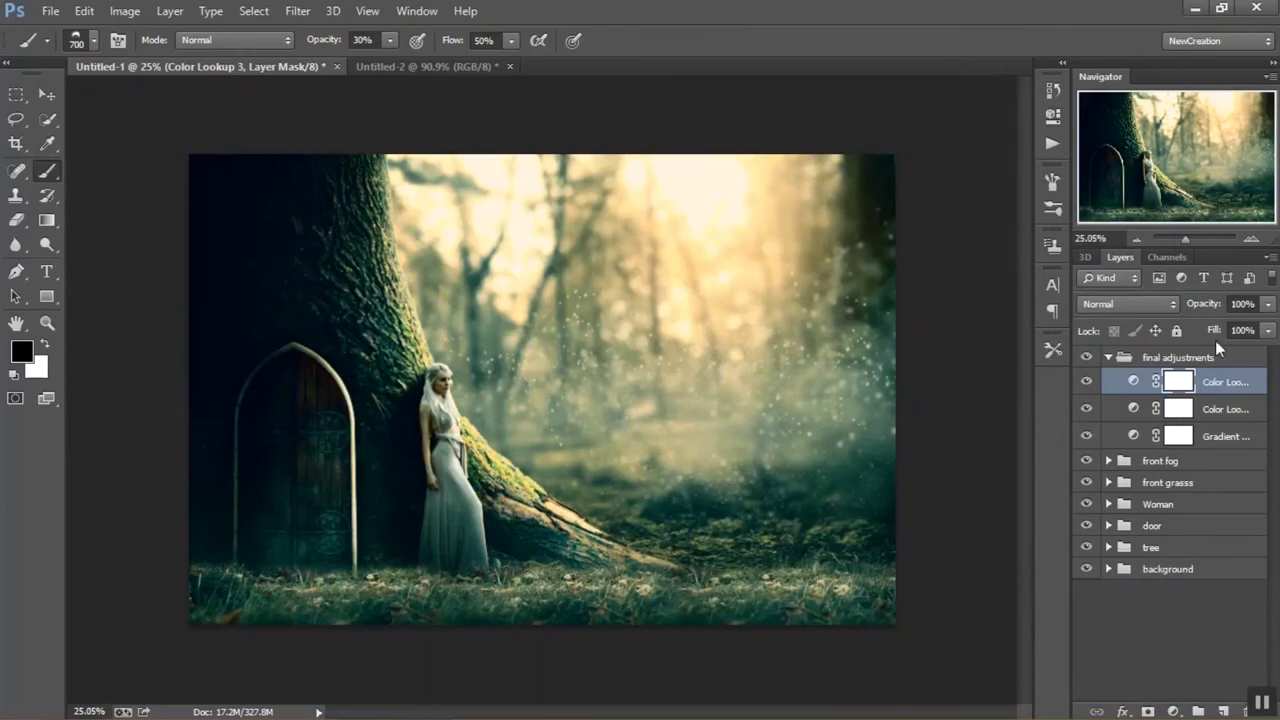
Blend the TealOrangePlusContrast grade in Color mode at 20% opacity
left_click(1130, 303)
left_click(1110, 468)
left_click(1185, 305)
type("20")
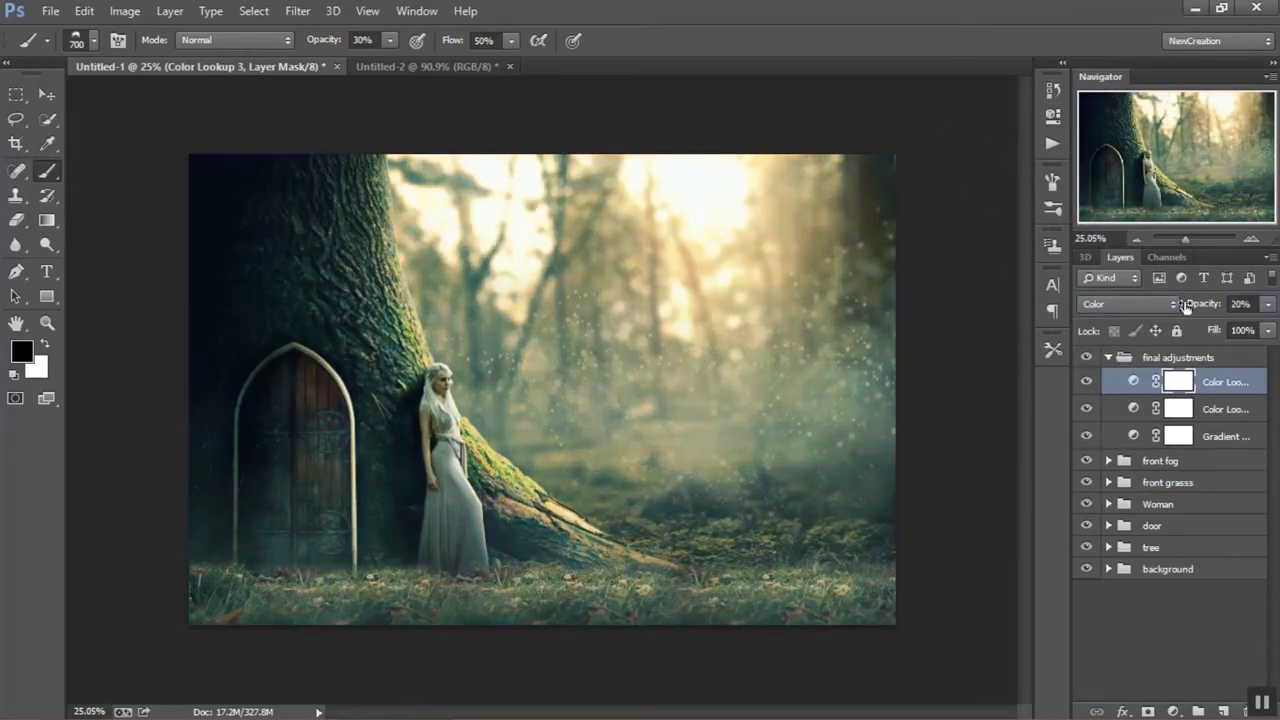
key("Return")
left_click(1128, 306)
left_click(1136, 9)
left_click(1110, 304)
left_click(1095, 458)
left_click(1178, 708)
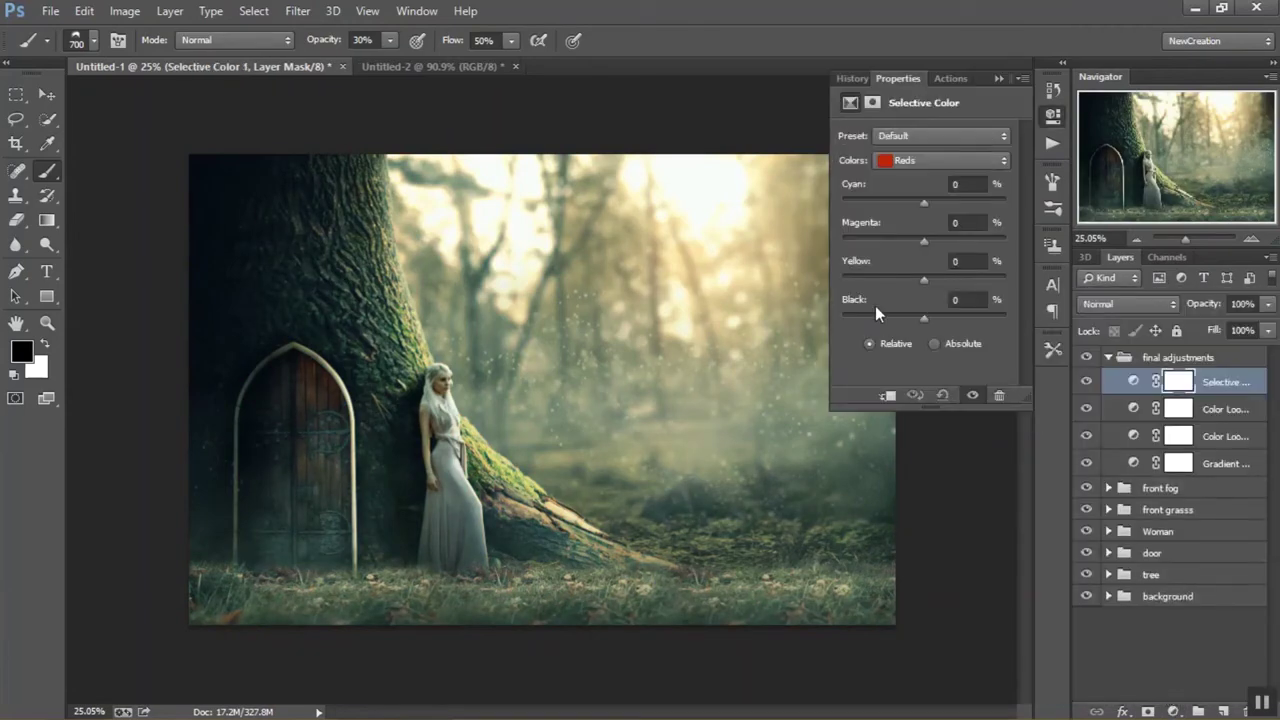
Set Selective Color Yellows to Cyan -25, Magenta -8, Yellow -11, Black 5
left_click(928, 159)
left_click(981, 181)
type("-25")
left_click(978, 223)
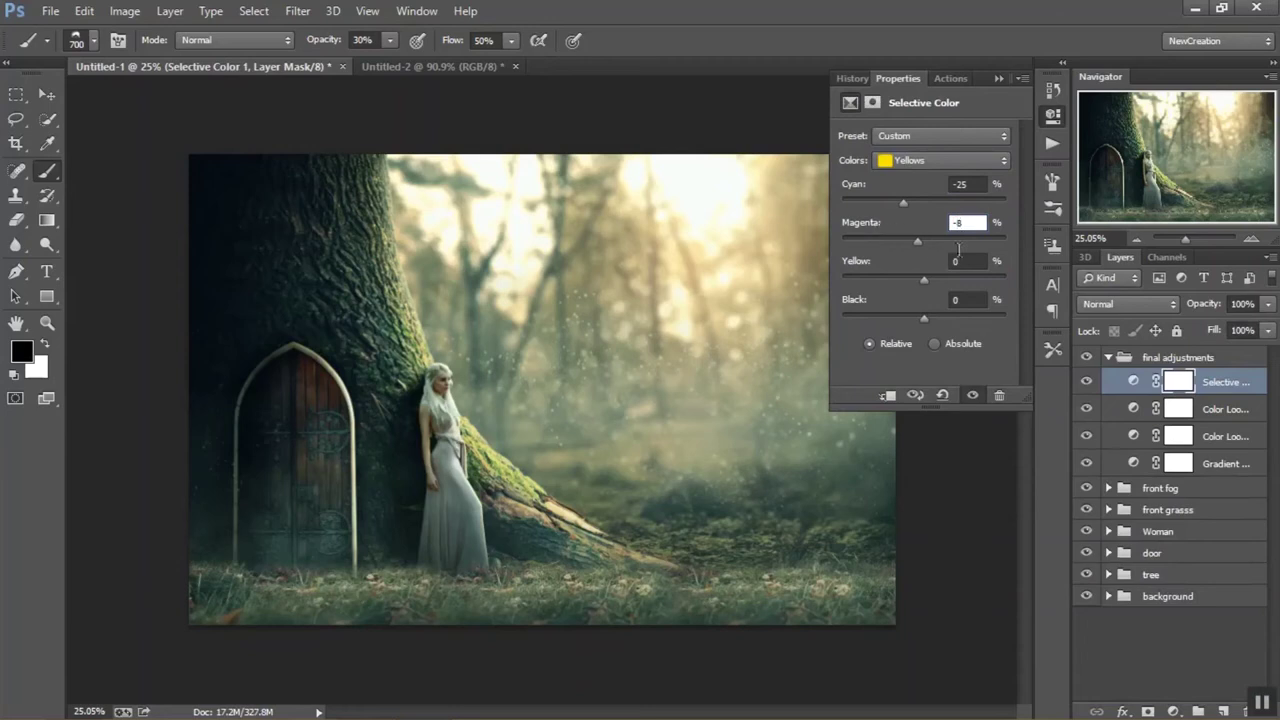
key("Tab")
type("-1")
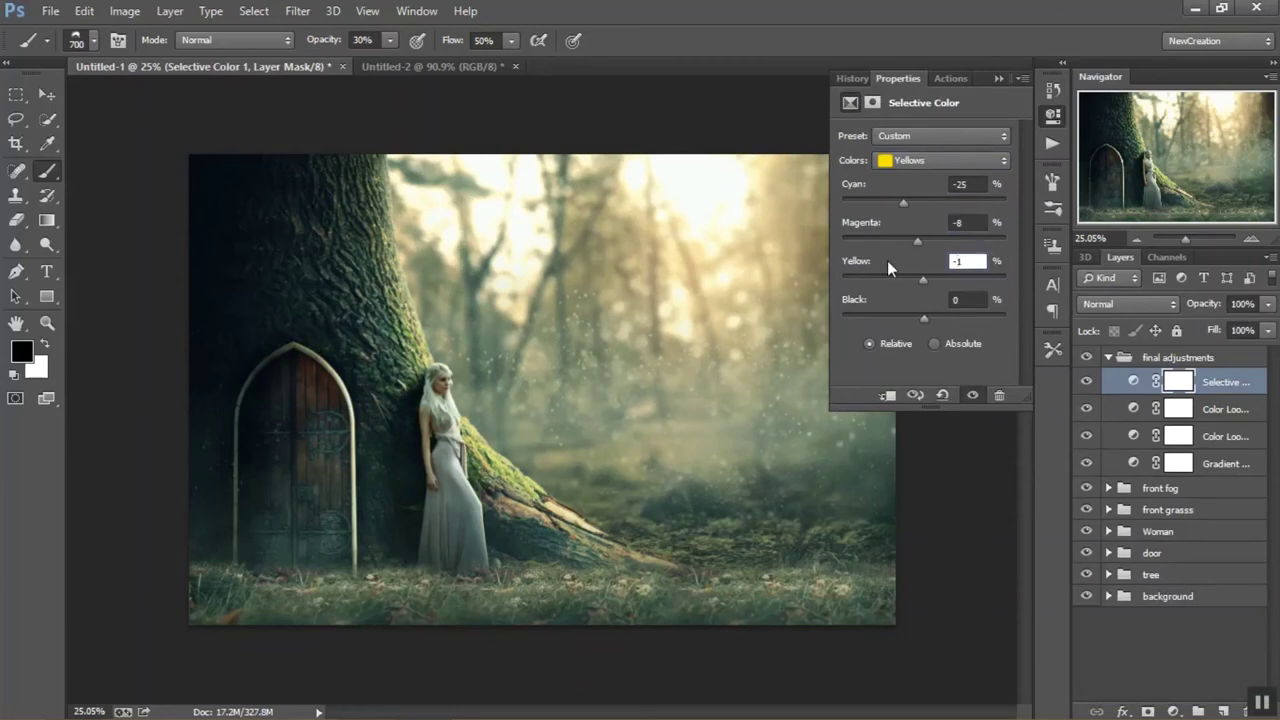
type("1")
left_click(955, 300)
type("1")
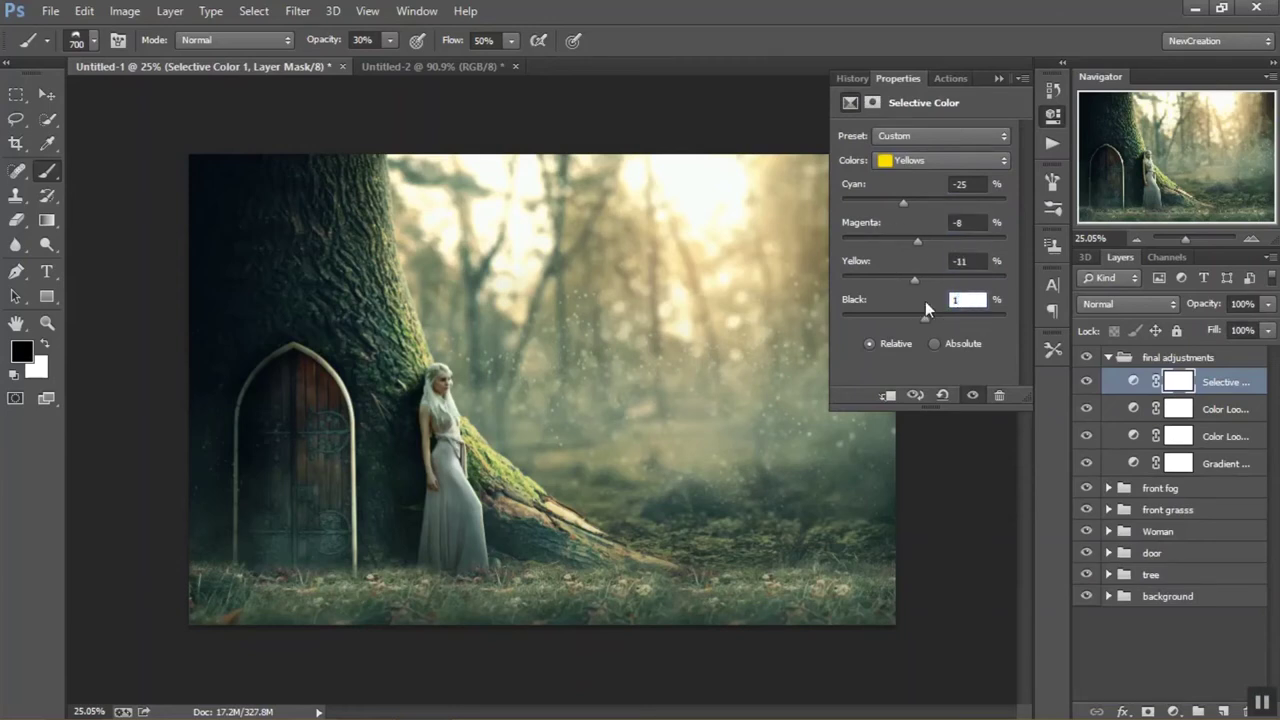
type("5")
Shift the Greens to Cyan -95, Magenta +18, Yellow +47, Black -59
left_click(910, 162)
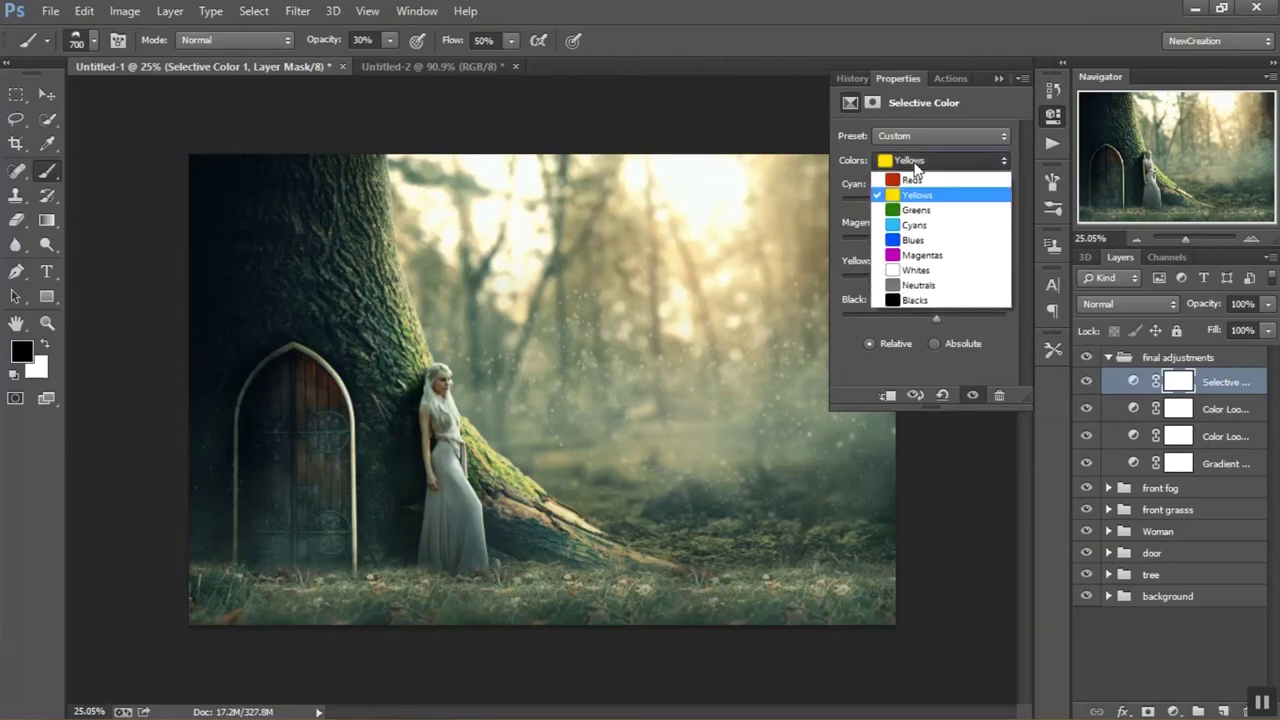
left_click(915, 210)
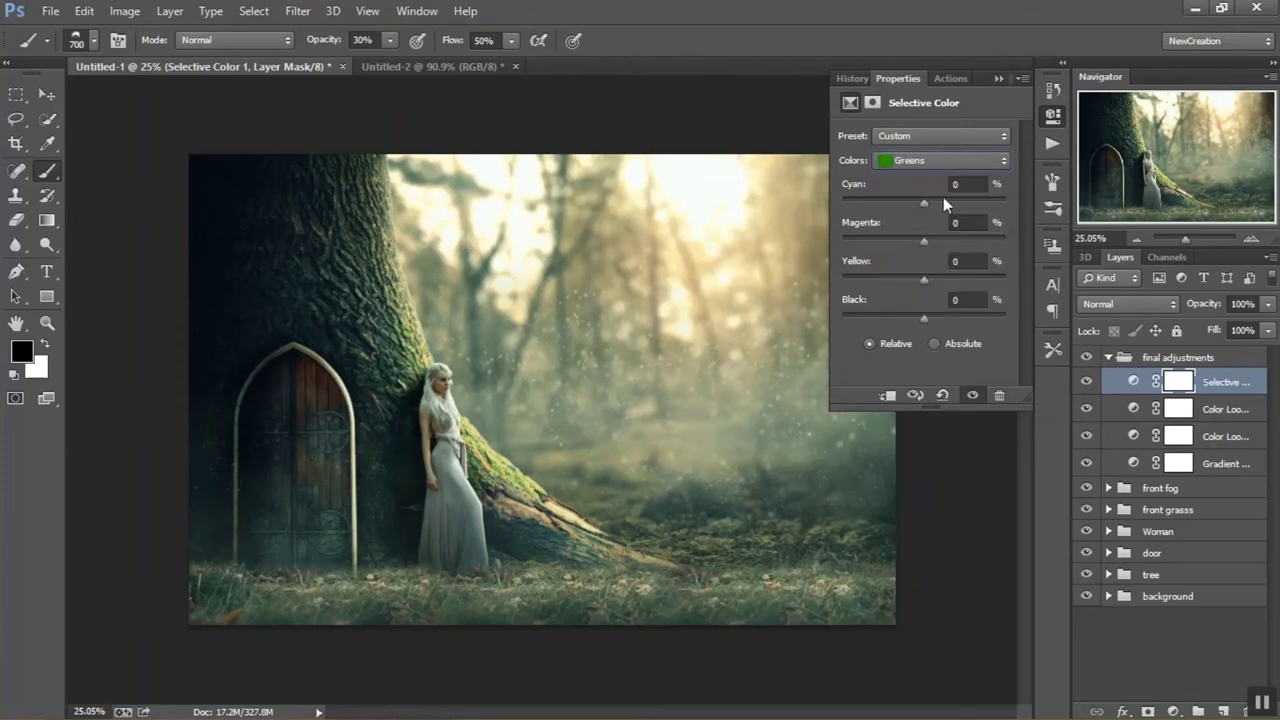
left_click_drag(923, 202, 846, 213)
left_click_drag(924, 319, 896, 320)
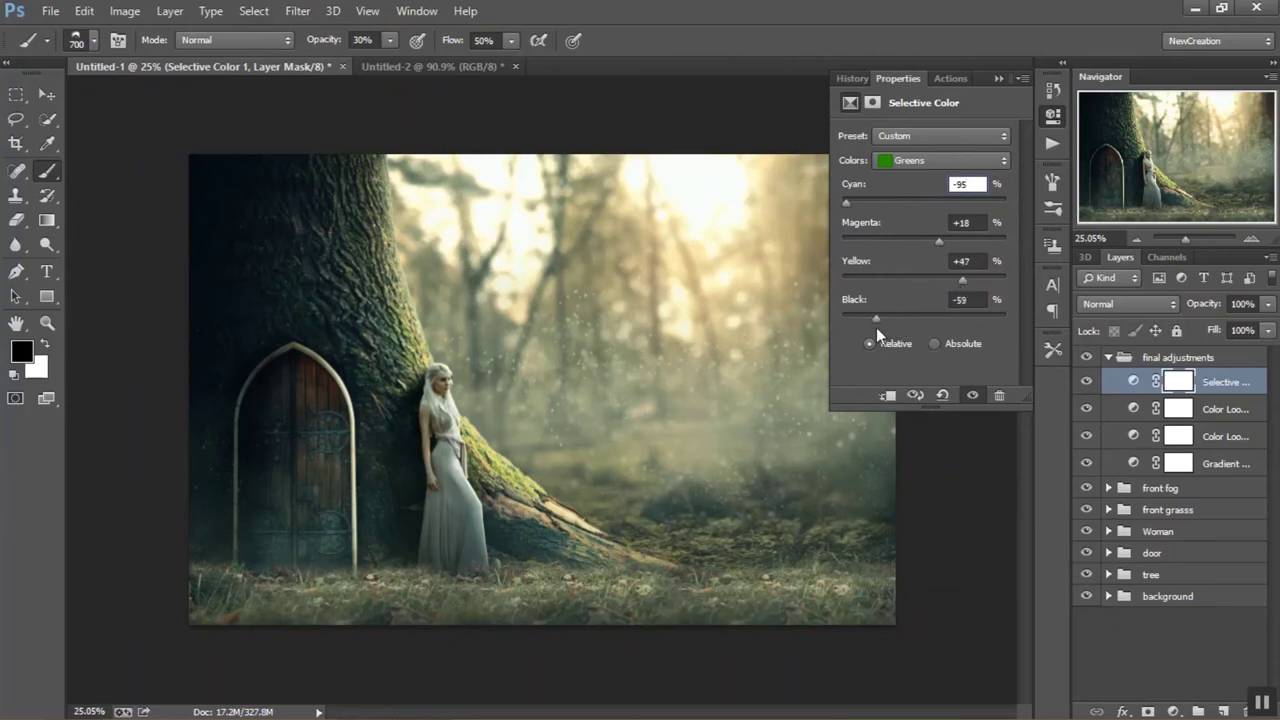
left_click(916, 160)
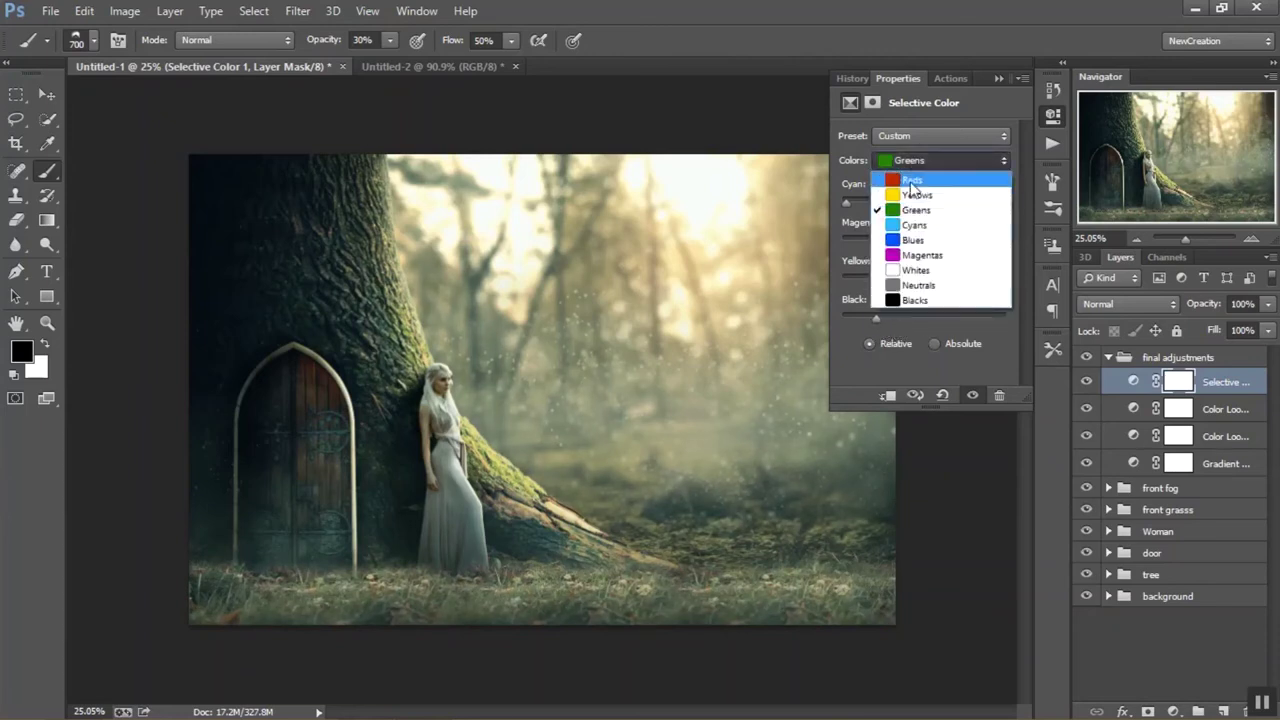
Nudge the Whites' cyan, then set Neutrals to Cyan +2, Magenta +8, Yellow -3, Black -6
left_click(918, 266)
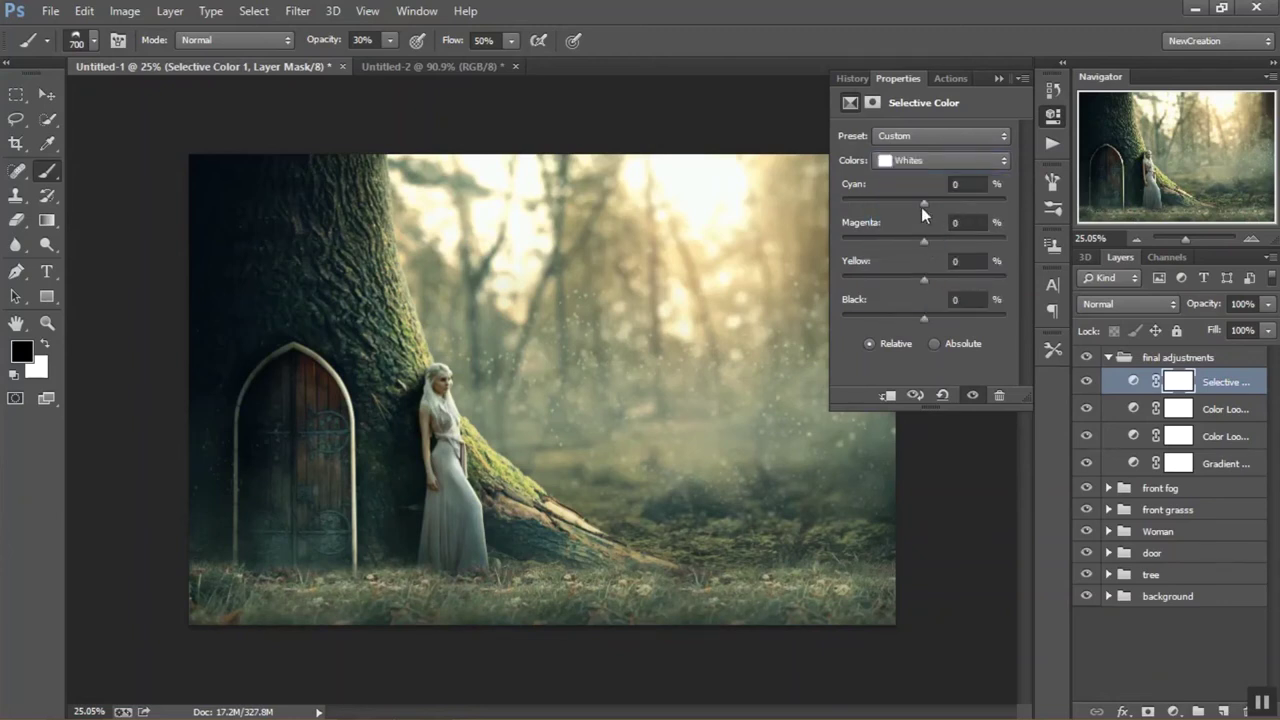
left_click_drag(905, 208, 916, 283)
left_click(912, 161)
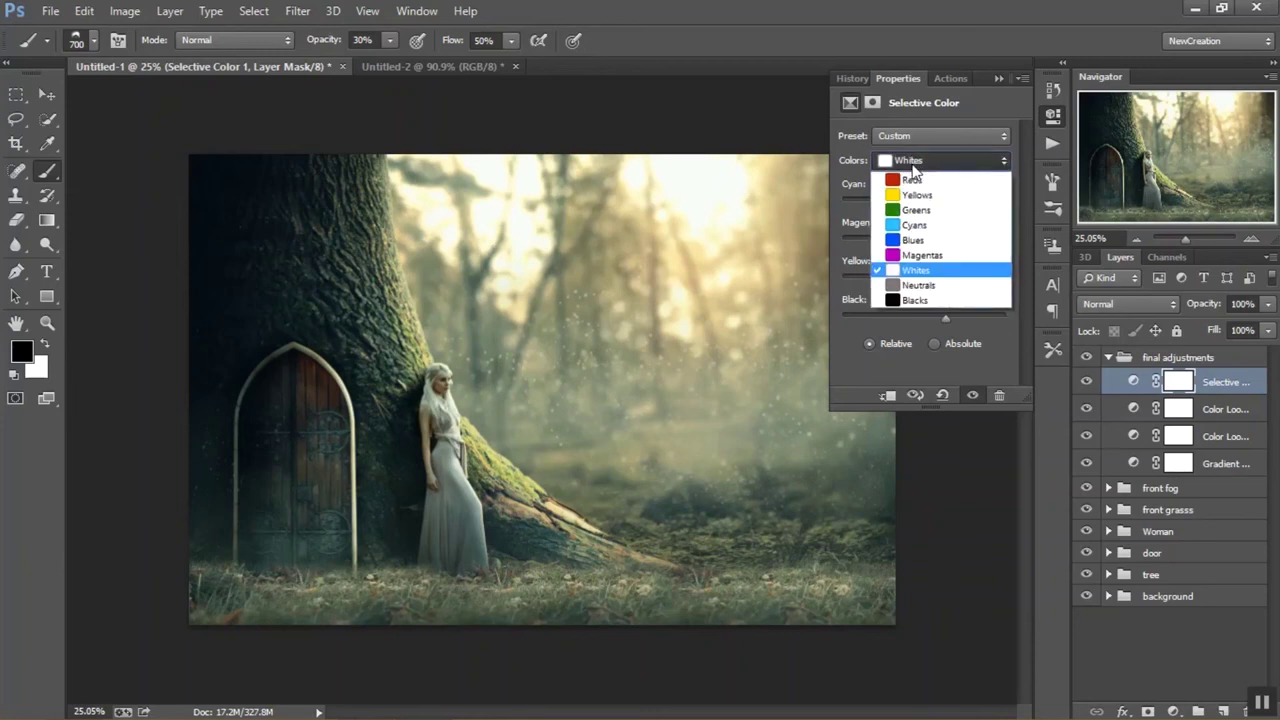
left_click(916, 285)
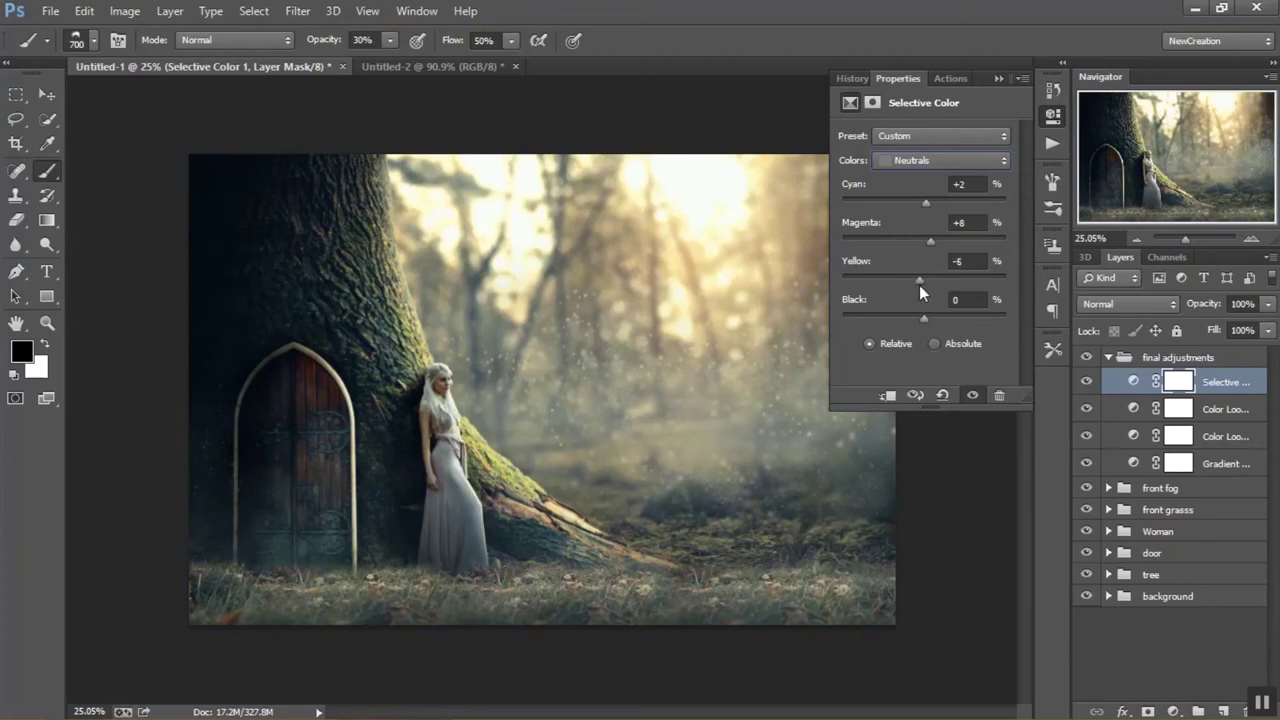
left_click_drag(919, 285, 922, 283)
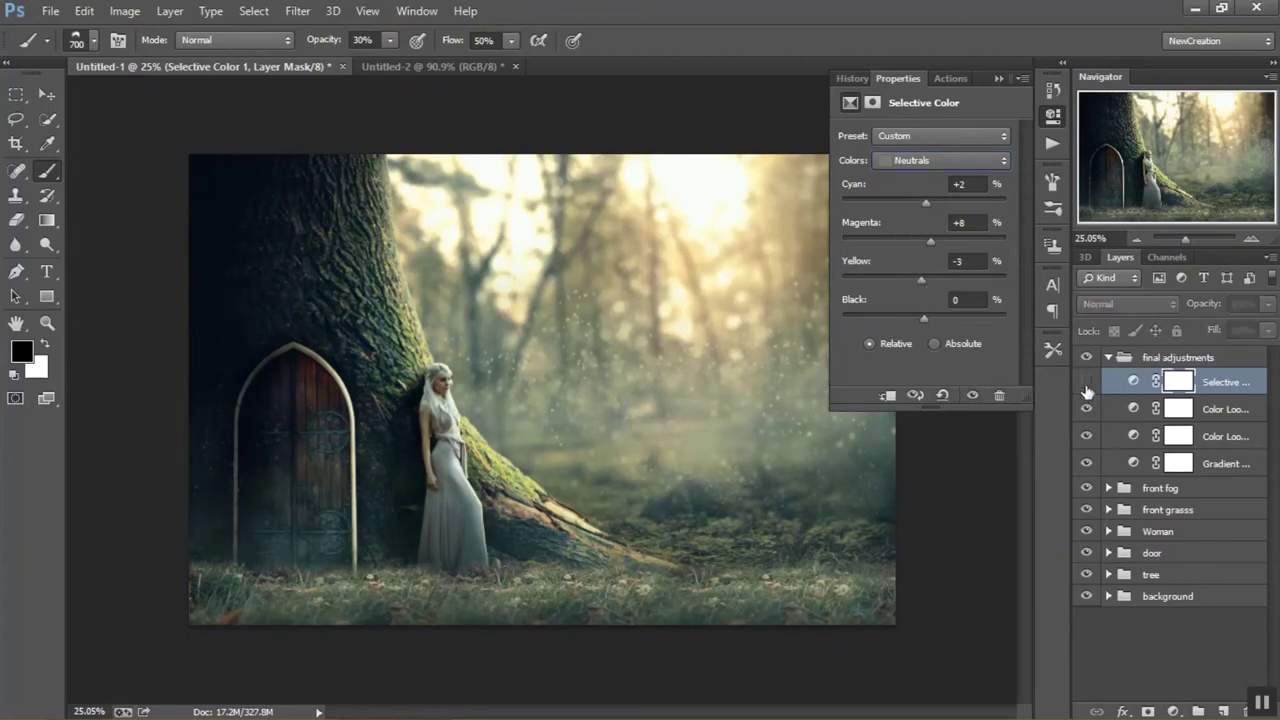
left_click_drag(915, 319, 919, 320)
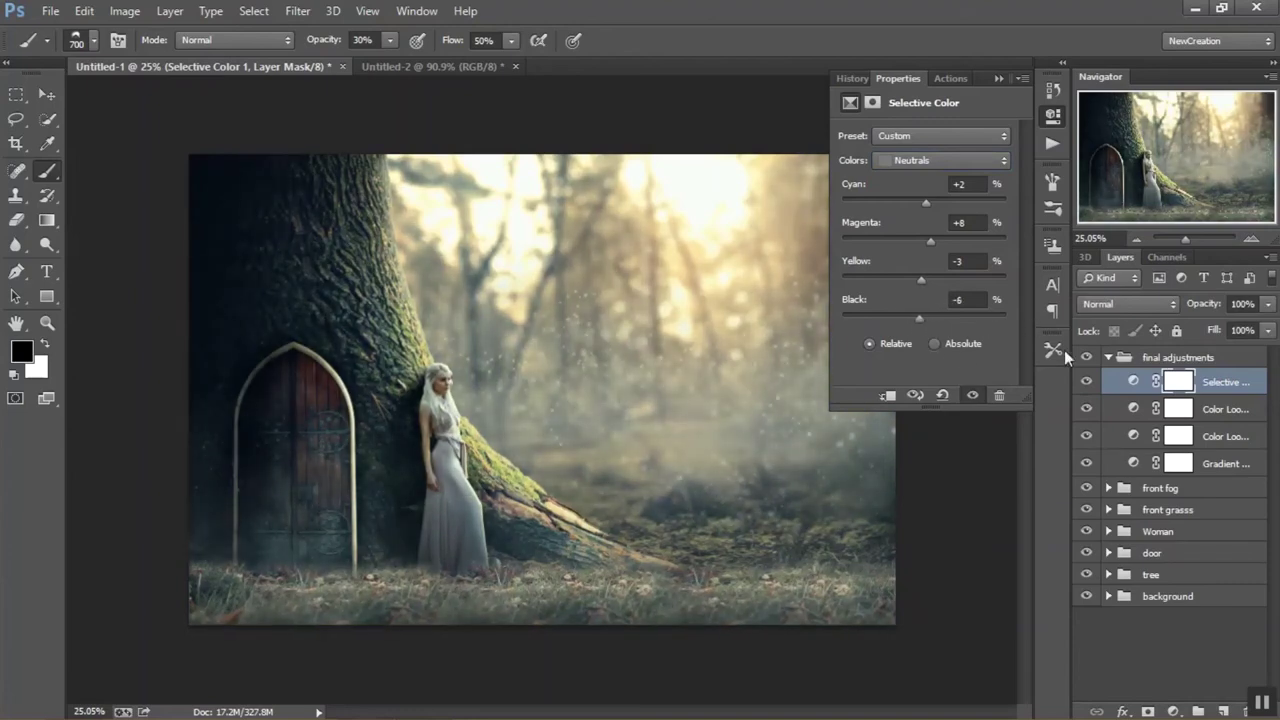
left_click(950, 170)
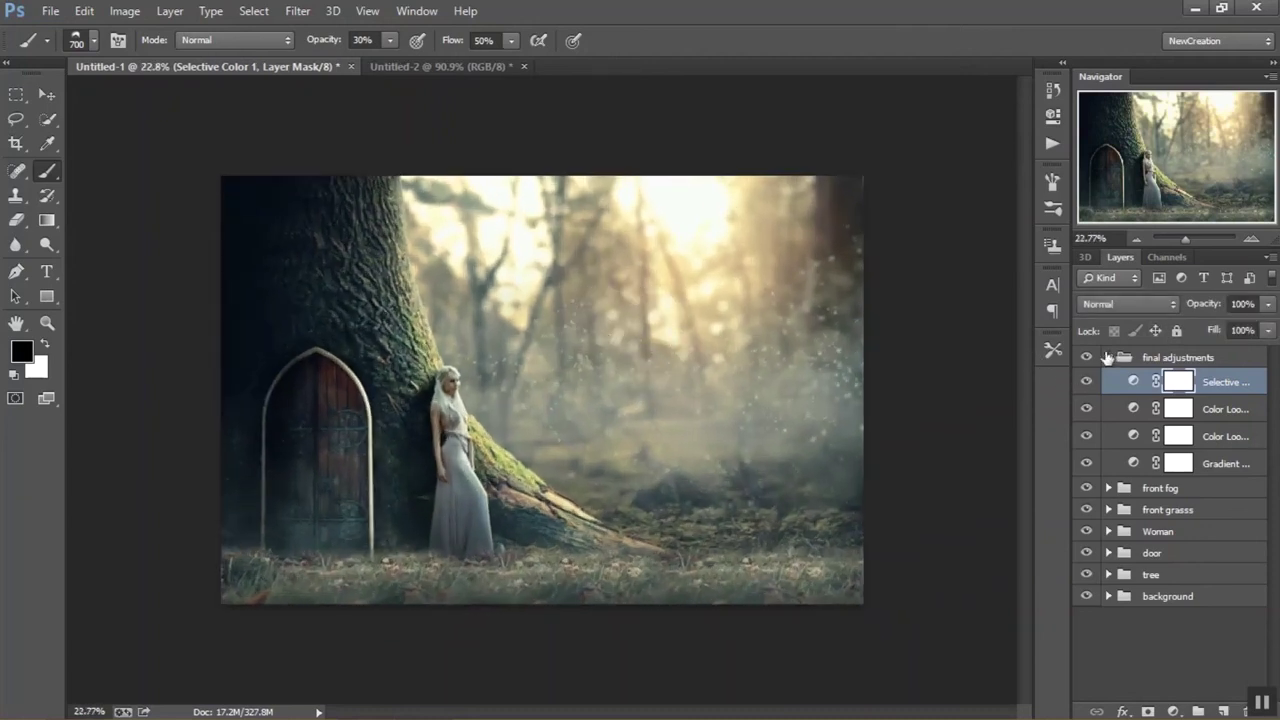
Lower the Selective Color 1 layer's Fill to 60%
left_click(1108, 357)
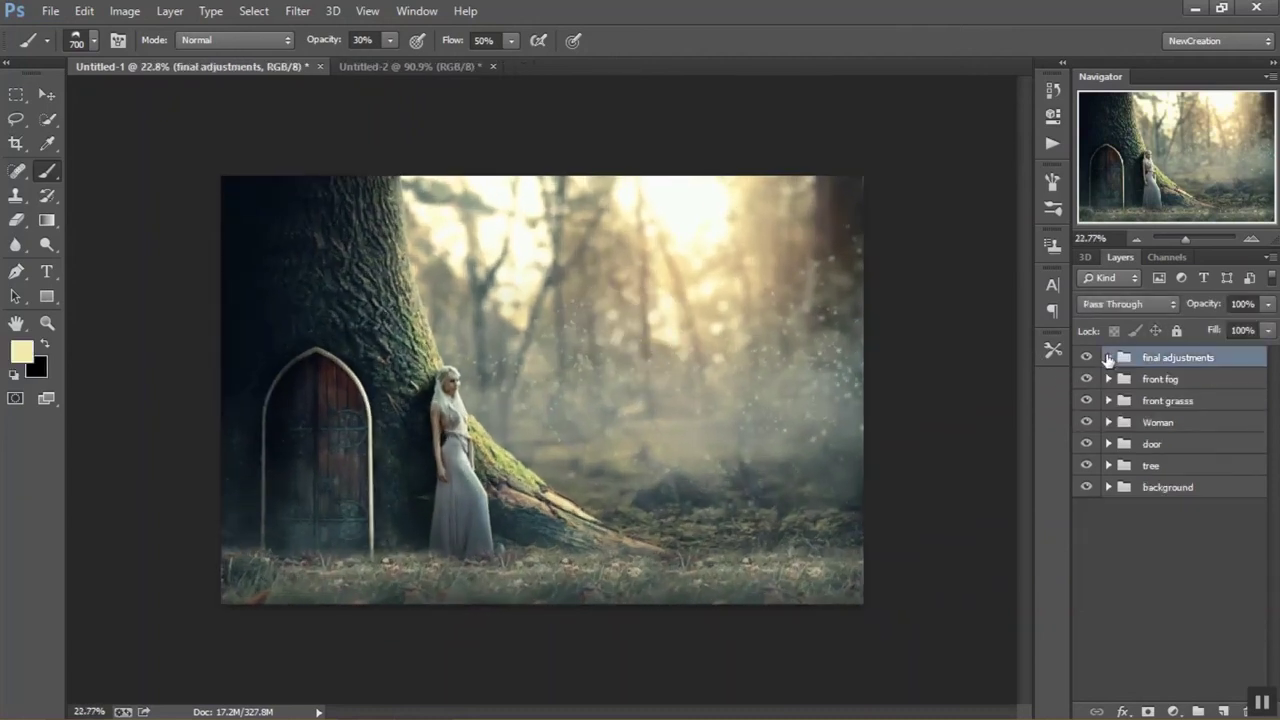
left_click(1108, 357)
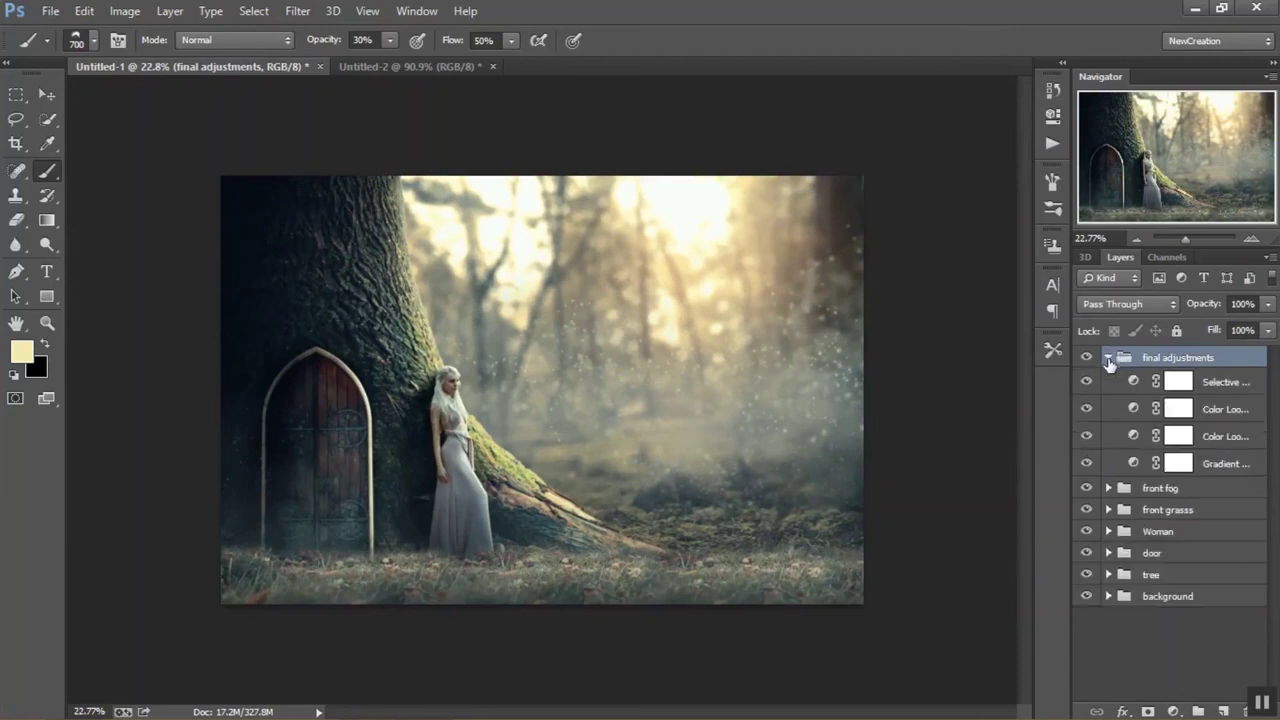
left_click(1178, 381)
left_click(1242, 330)
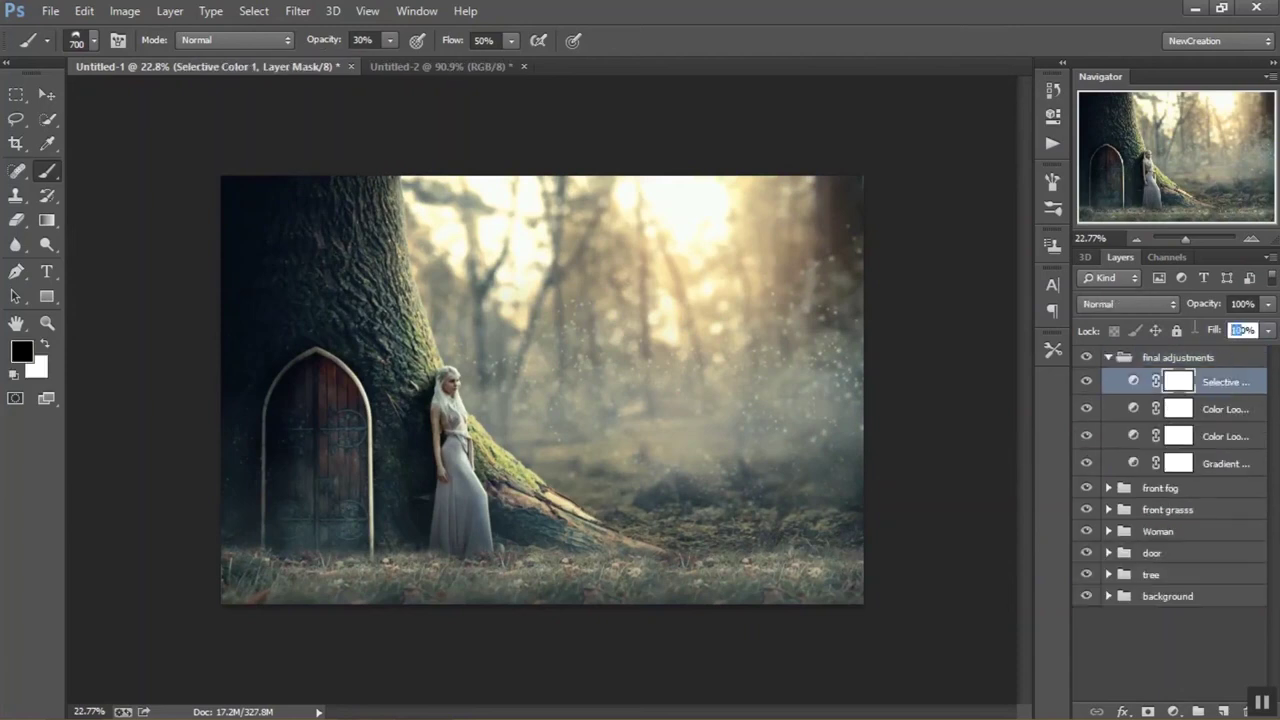
type("7")
key("shift+Down")
key("Return")
Collapse the final adjustments group and browse the door, tree, front grass and Woman groups
left_click(58, 93)
left_click(1120, 358)
scroll(800, 431, "up", 1)
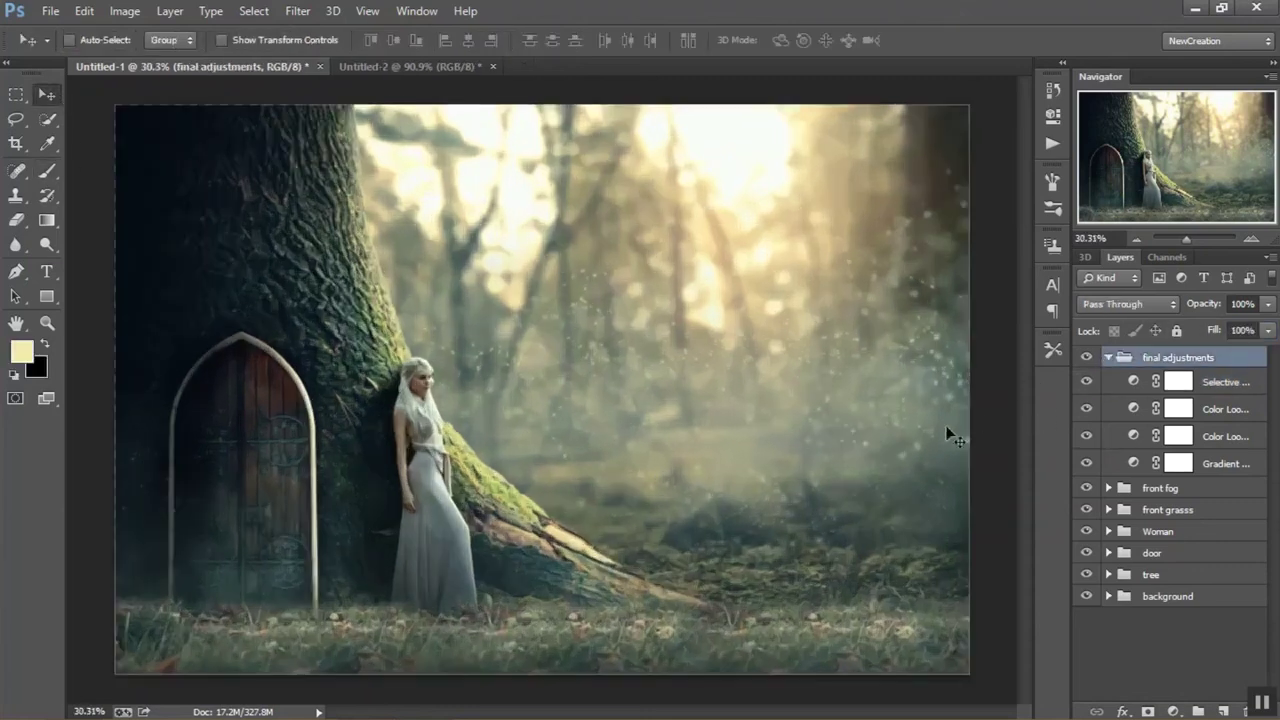
left_click(1109, 358)
scroll(1019, 414, "down", 1)
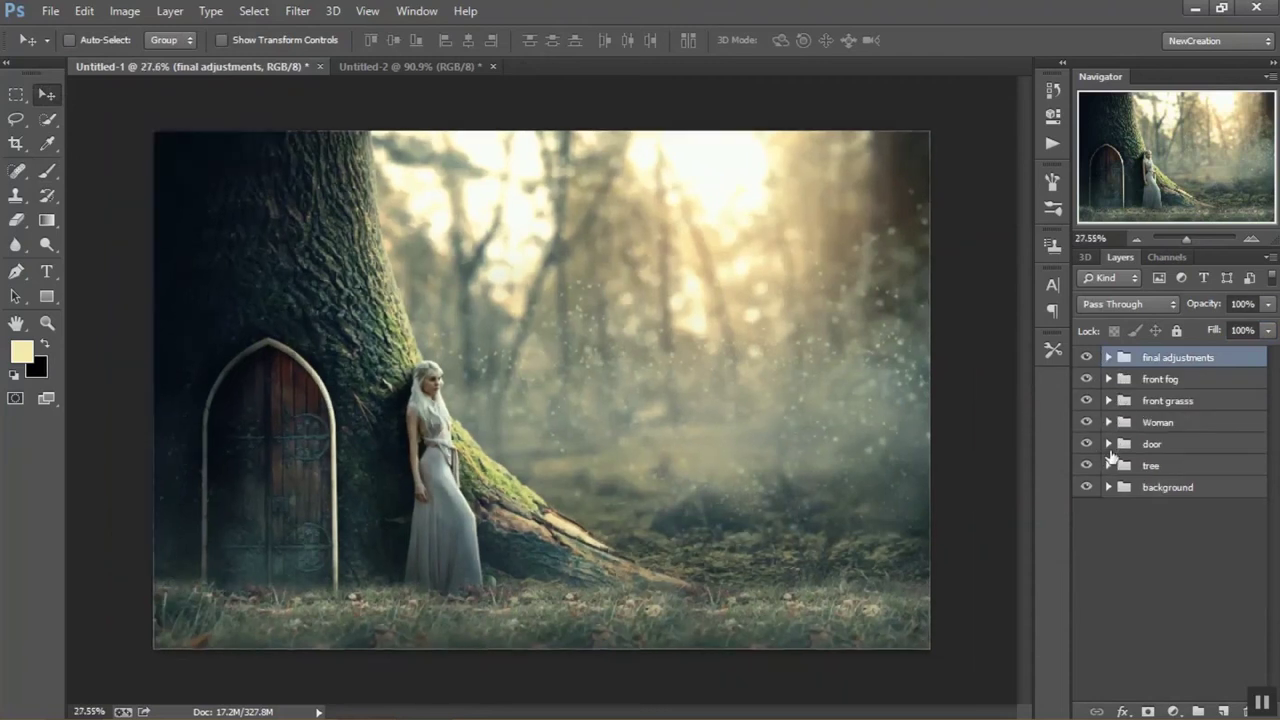
left_click(1108, 444)
left_click(1108, 444)
left_click(1109, 465)
left_click(1108, 400)
left_click(1109, 422)
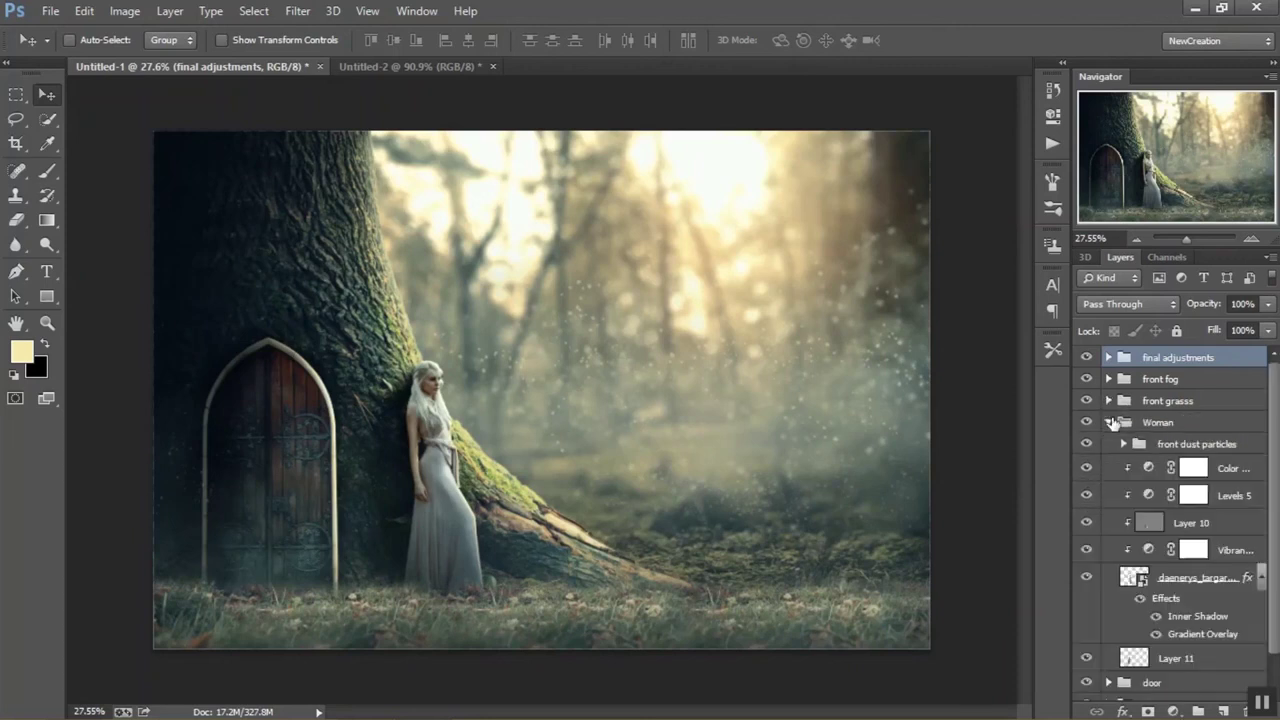
left_click(1109, 422)
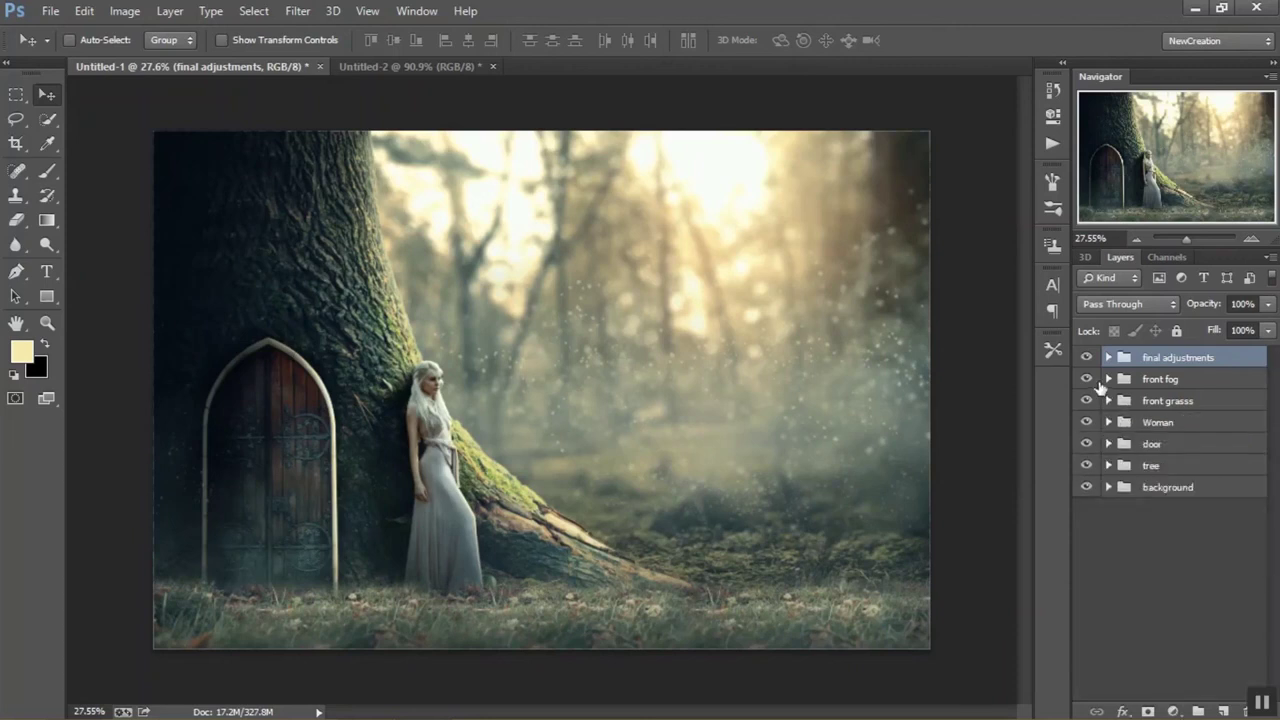
Fade the fog group inside the background group to 30% opacity
left_click(1109, 487)
left_click(1172, 532)
left_click(1236, 304)
left_click_drag(1220, 305, 1219, 305)
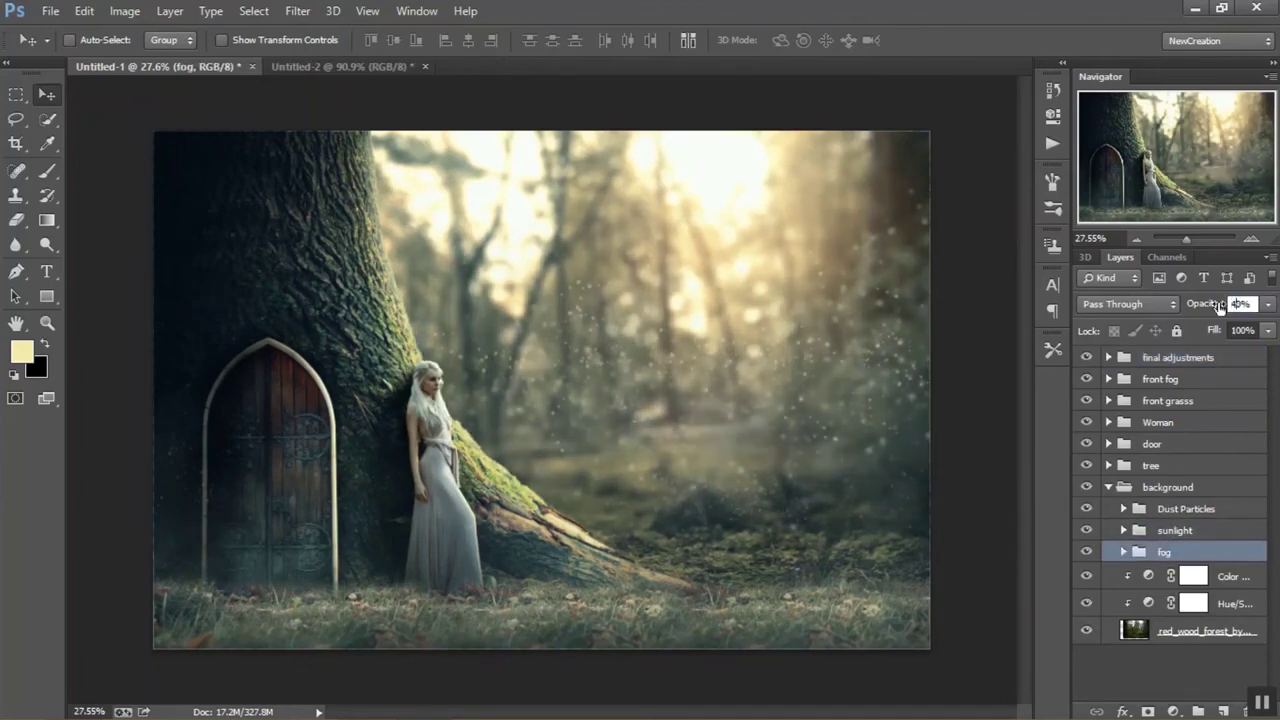
left_click(1086, 552)
left_click(1085, 552)
key("ctrl+minus")
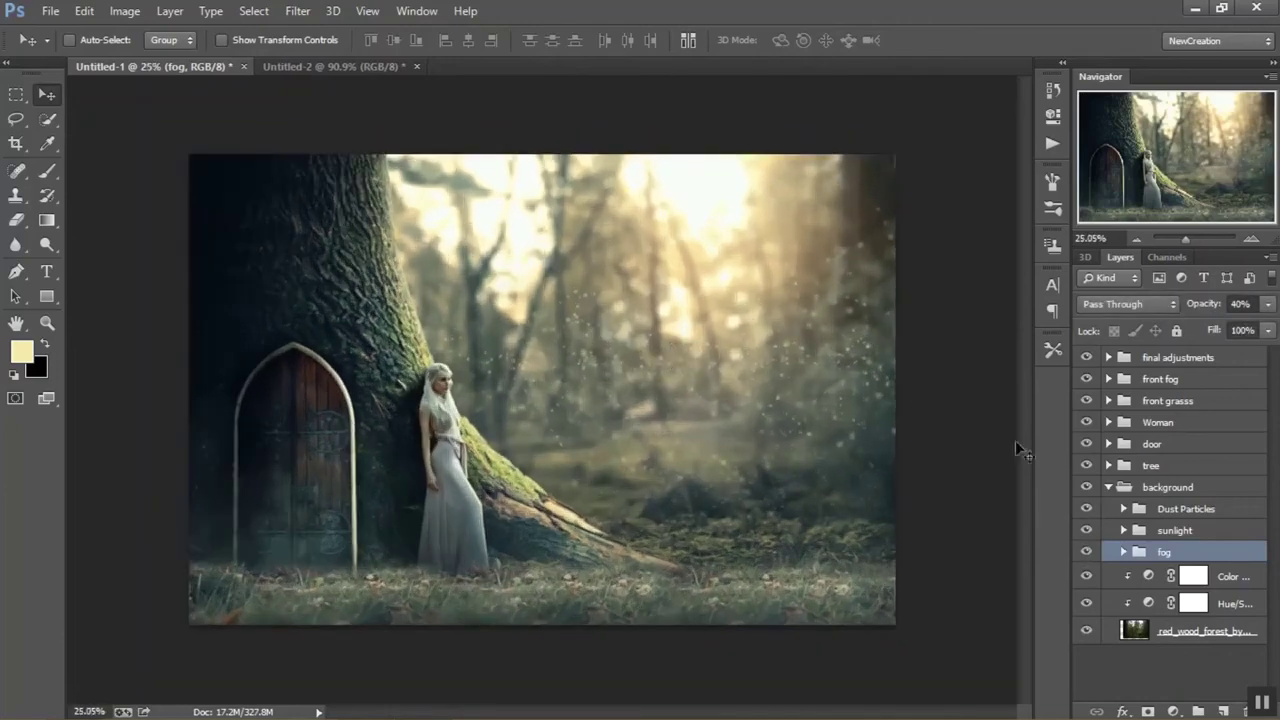
left_click_drag(1210, 305, 1207, 308)
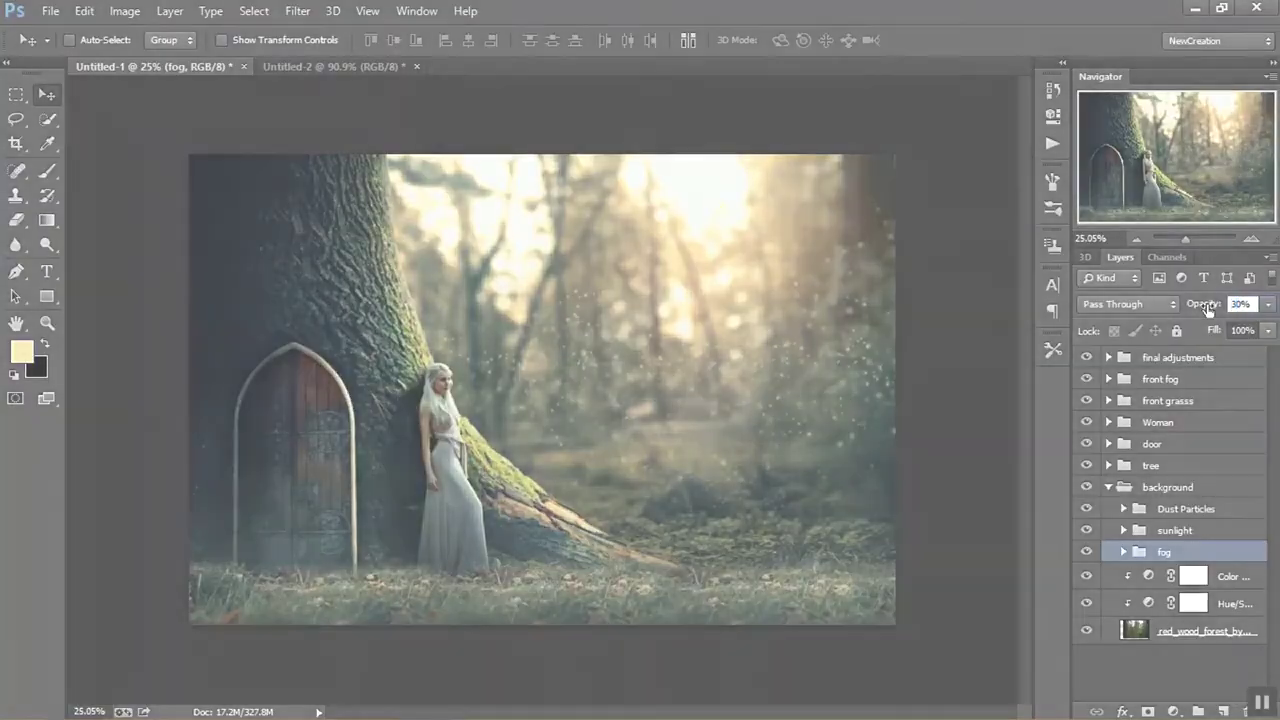